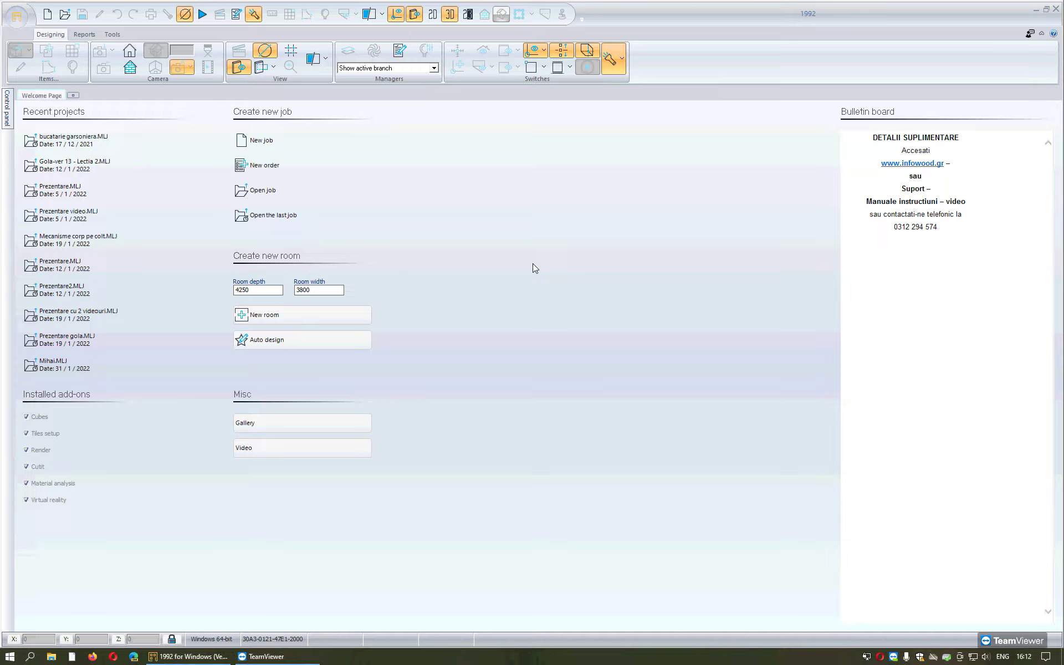
Start an automatic kitchen design for a room with depth 4250 and width 3800.
double_click(267, 290)
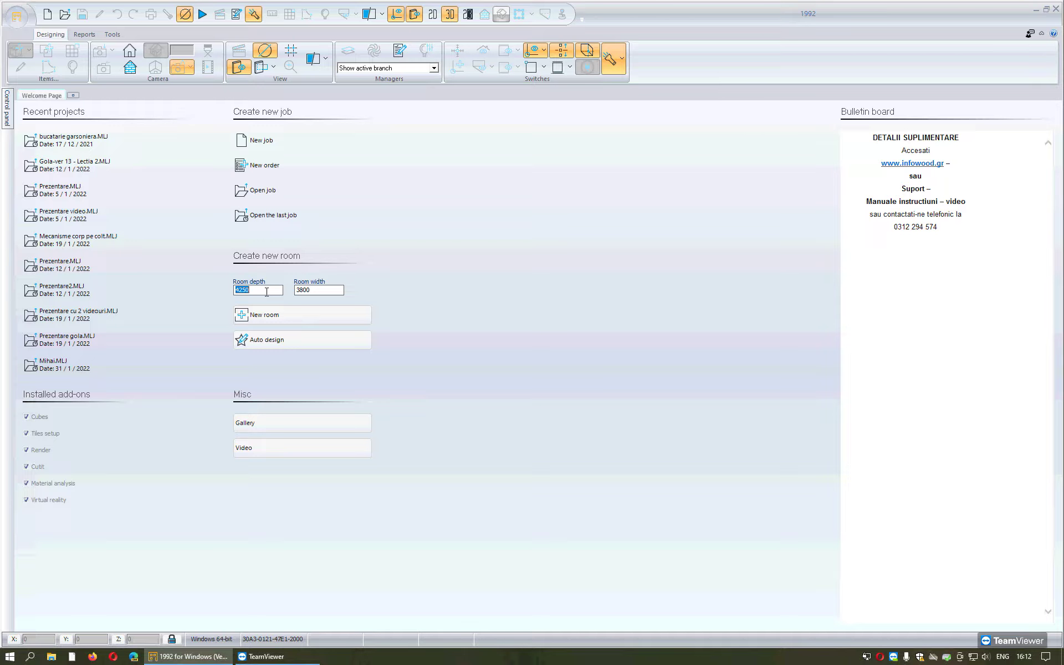
text(4250)
double_click(317, 293)
click(318, 294)
click(282, 345)
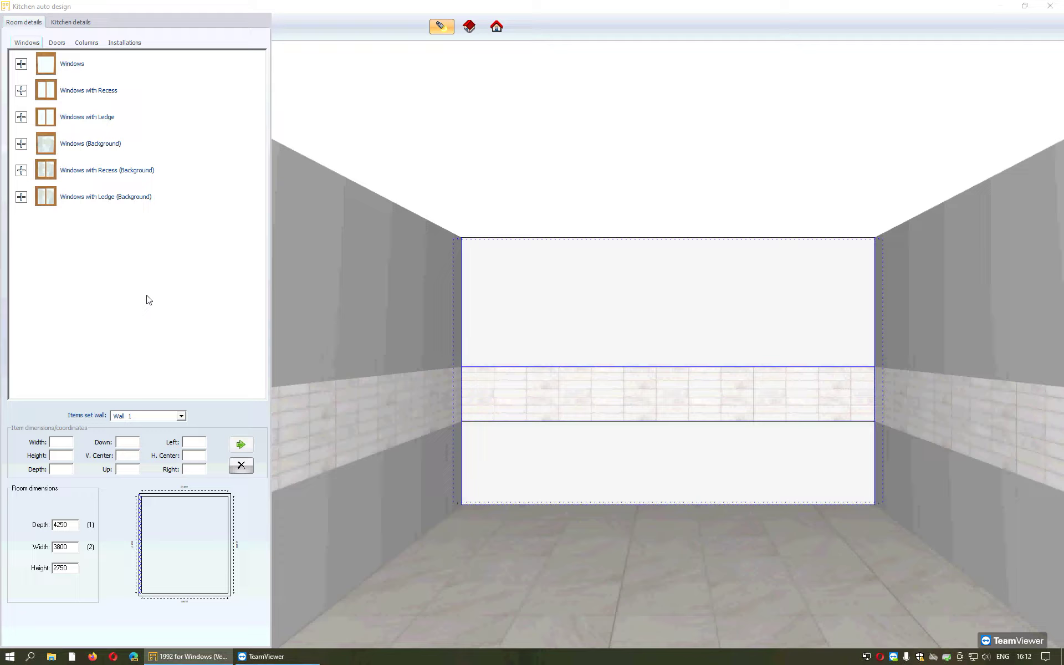
Place an Opening window R on Wall 1 with a left distance of 1500.
click(25, 67)
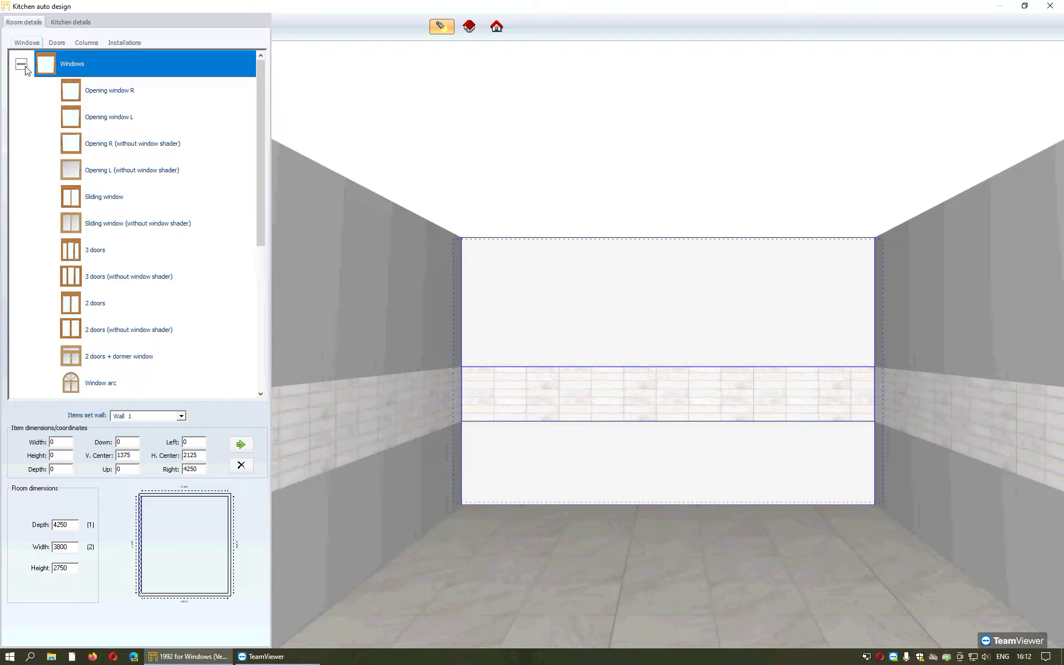
click(92, 91)
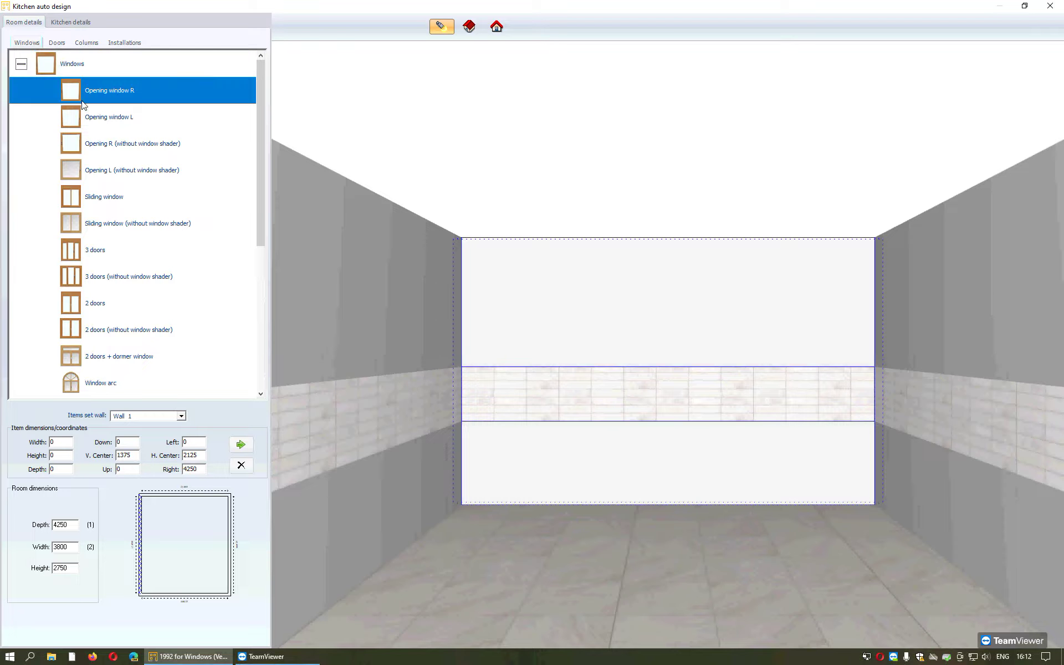
click(193, 439)
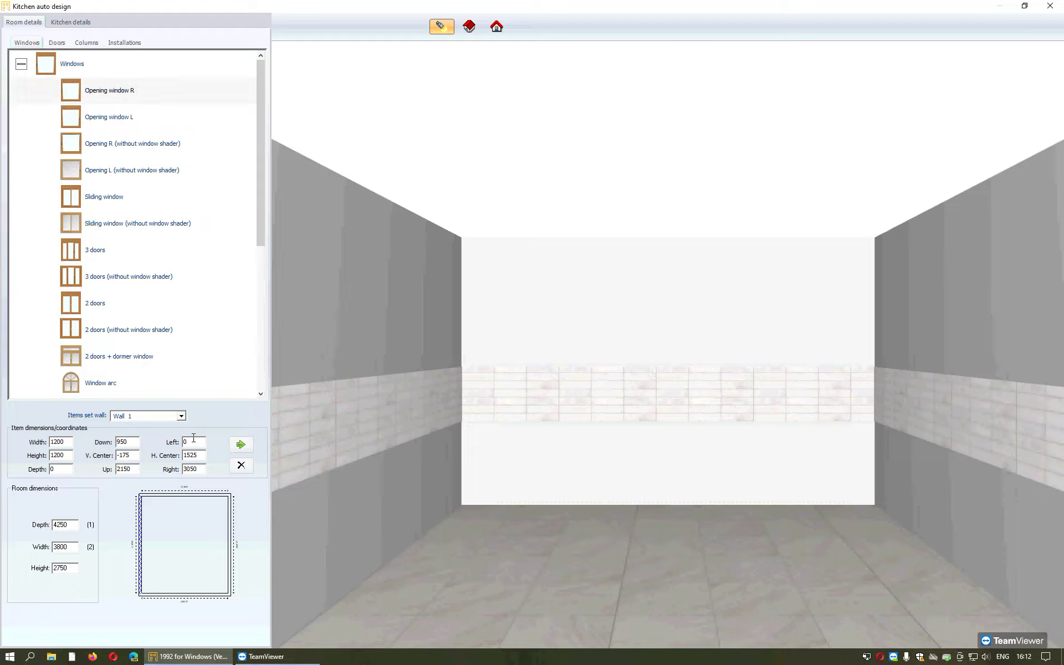
double_click(186, 441)
text(1500)
click(240, 447)
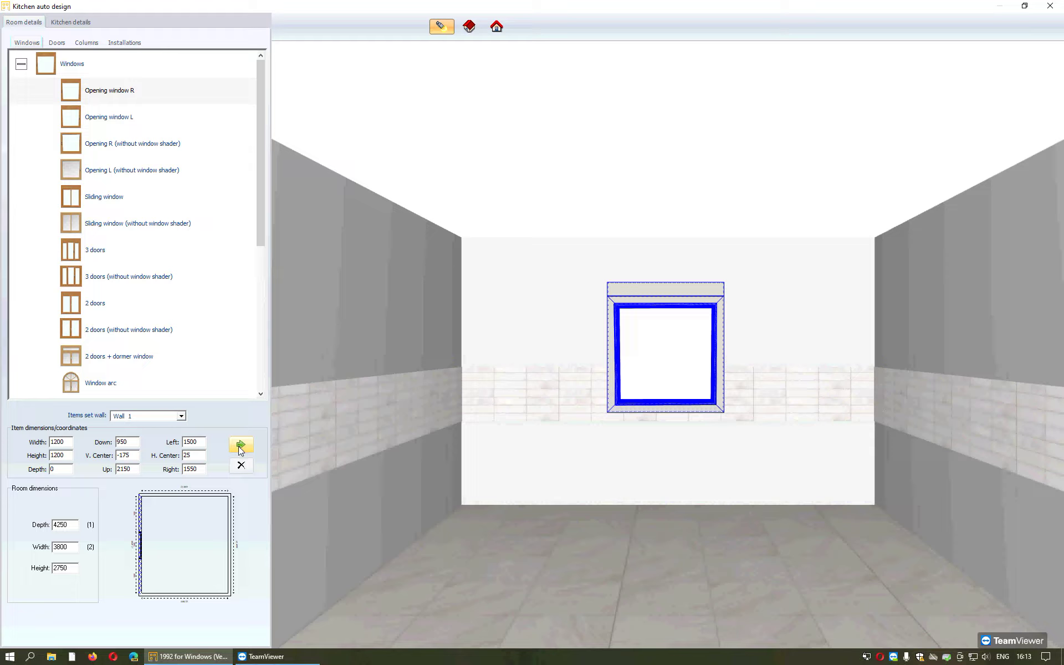
Place an Inox stripes Design 03 door on Wall 4 with a left distance of 100.
click(154, 417)
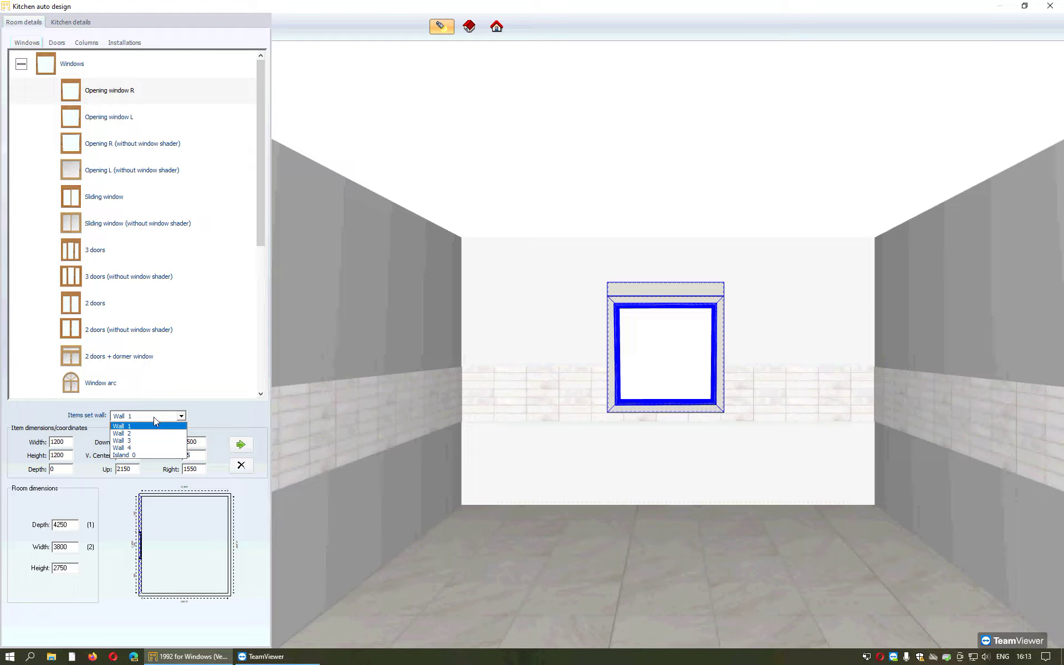
click(152, 448)
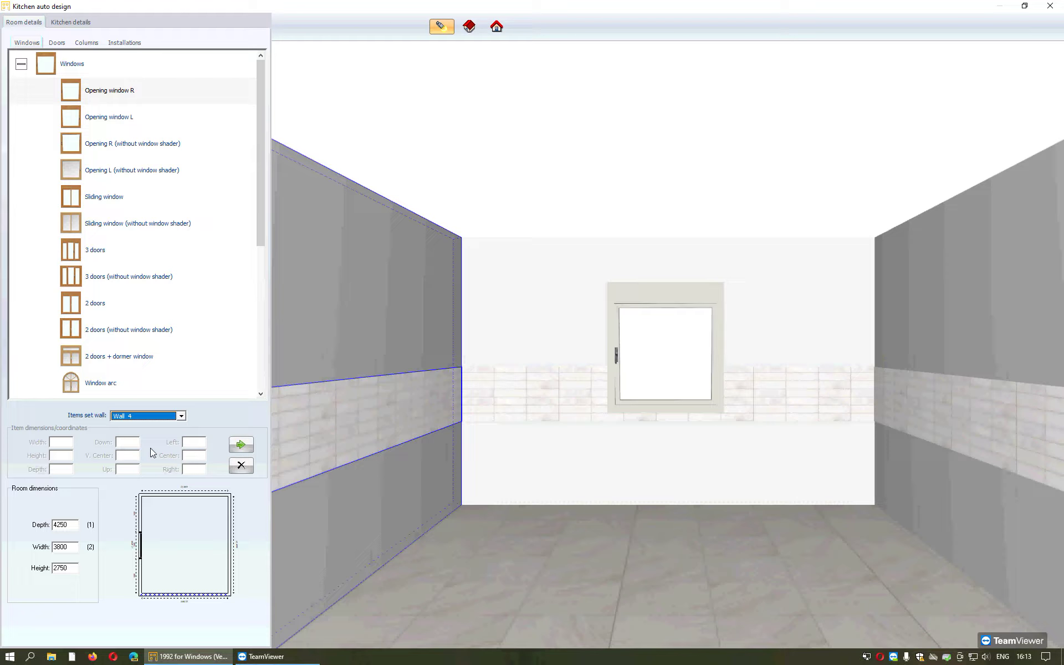
click(55, 45)
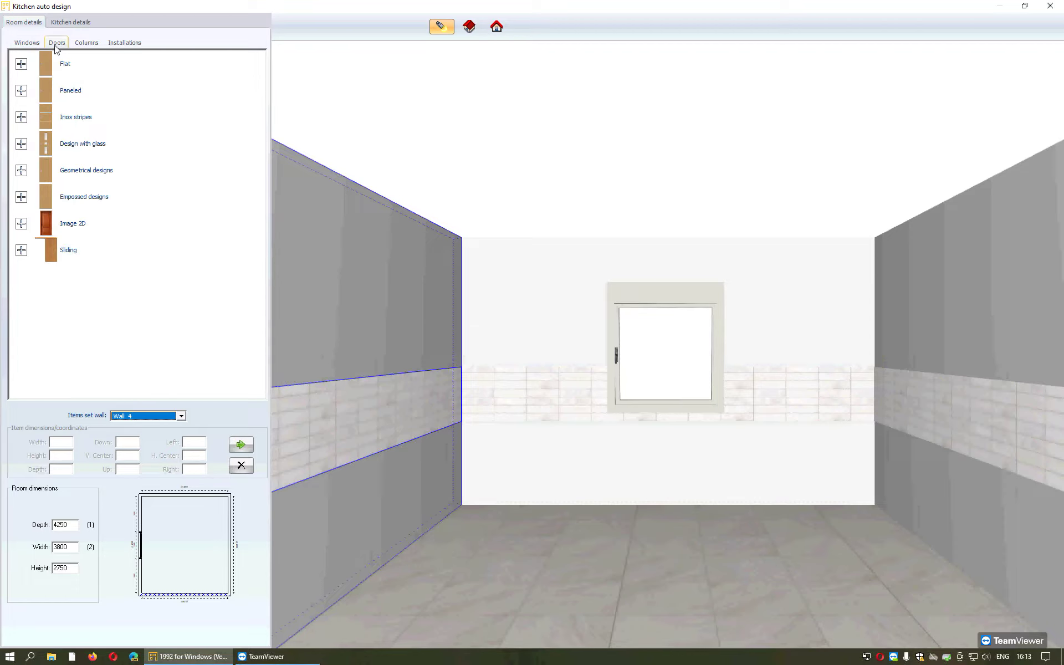
click(22, 123)
click(78, 182)
click(78, 198)
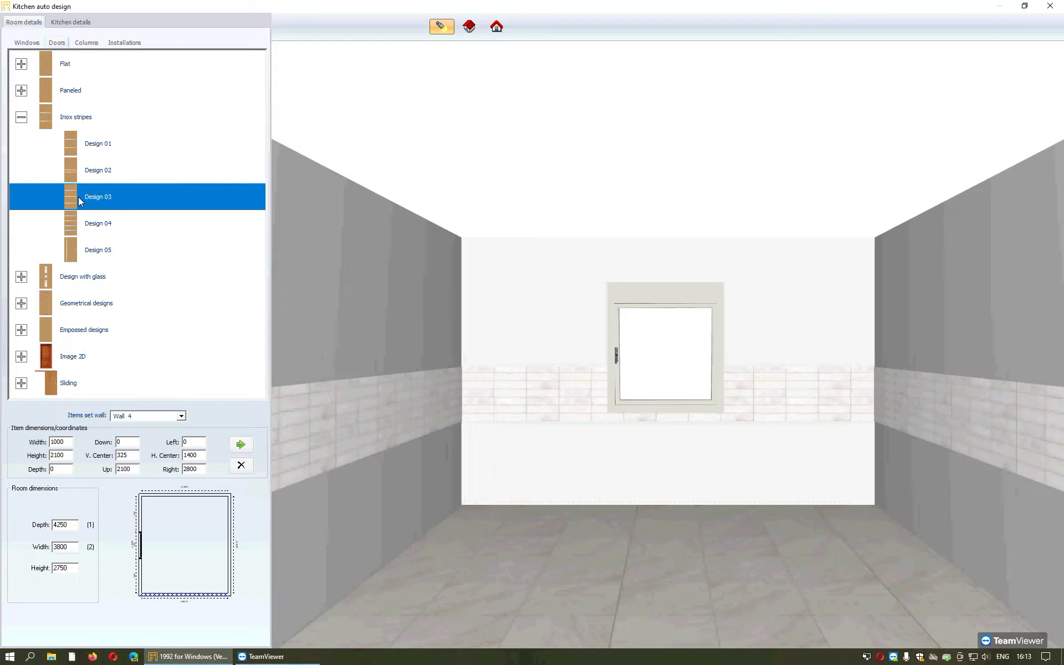
double_click(192, 442)
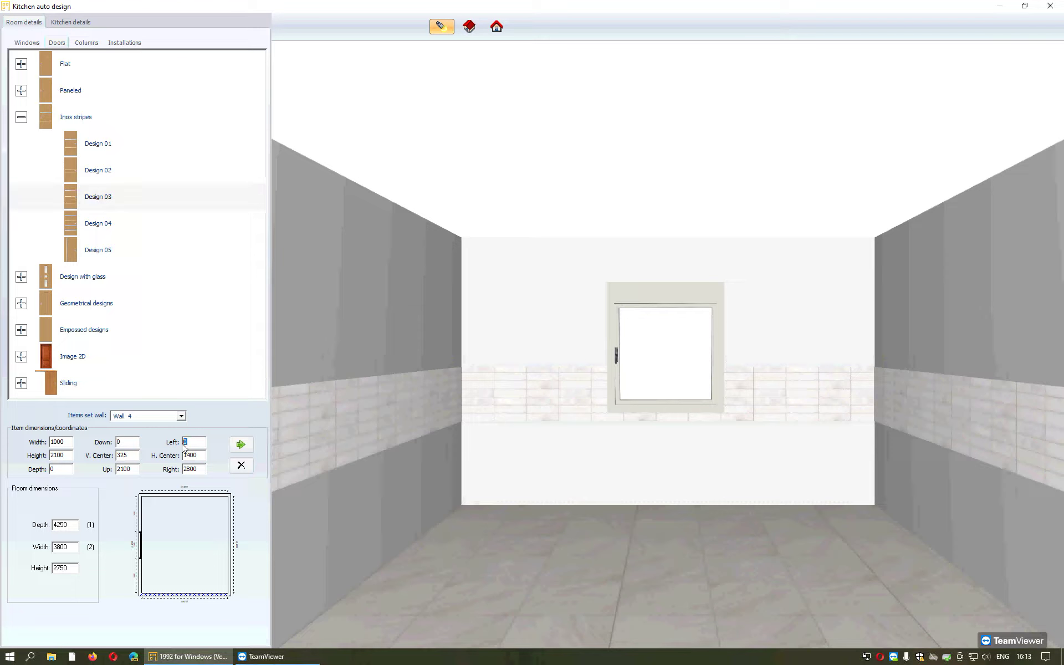
text(100)
click(238, 445)
Place the wall connections for hot and cold water and drain pipe on Wall 1 with a left distance of 2000.
click(133, 416)
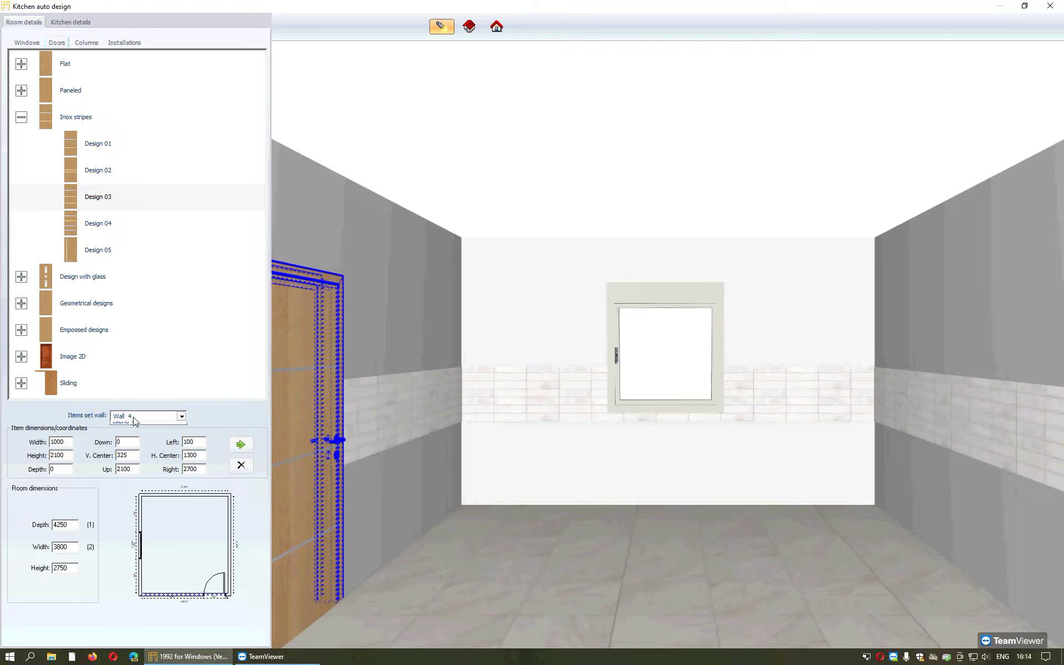
click(133, 434)
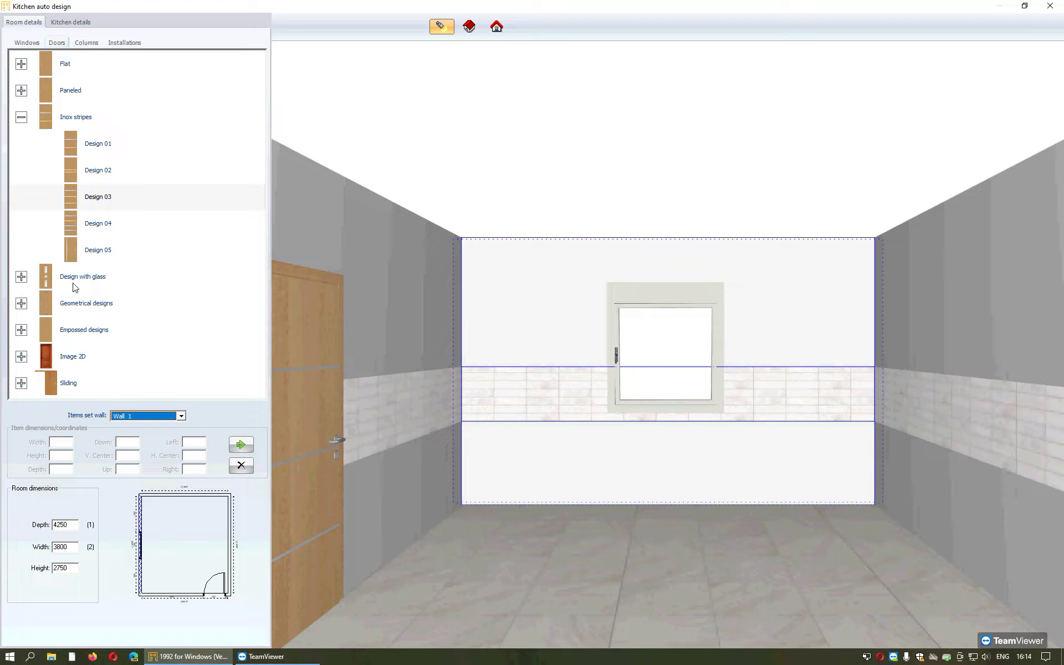
click(116, 43)
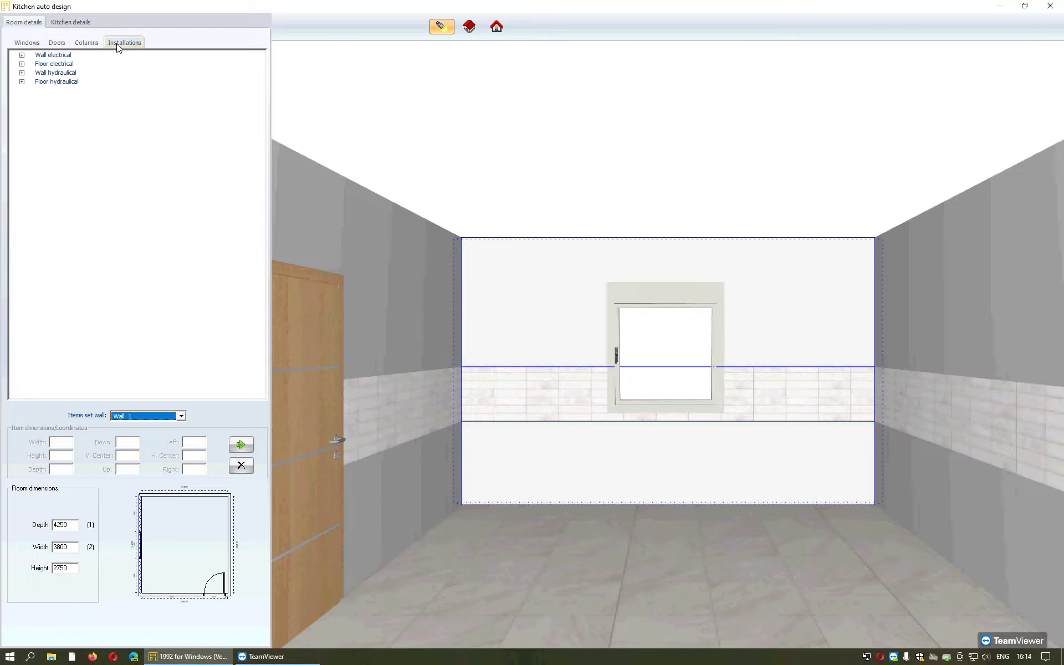
click(21, 73)
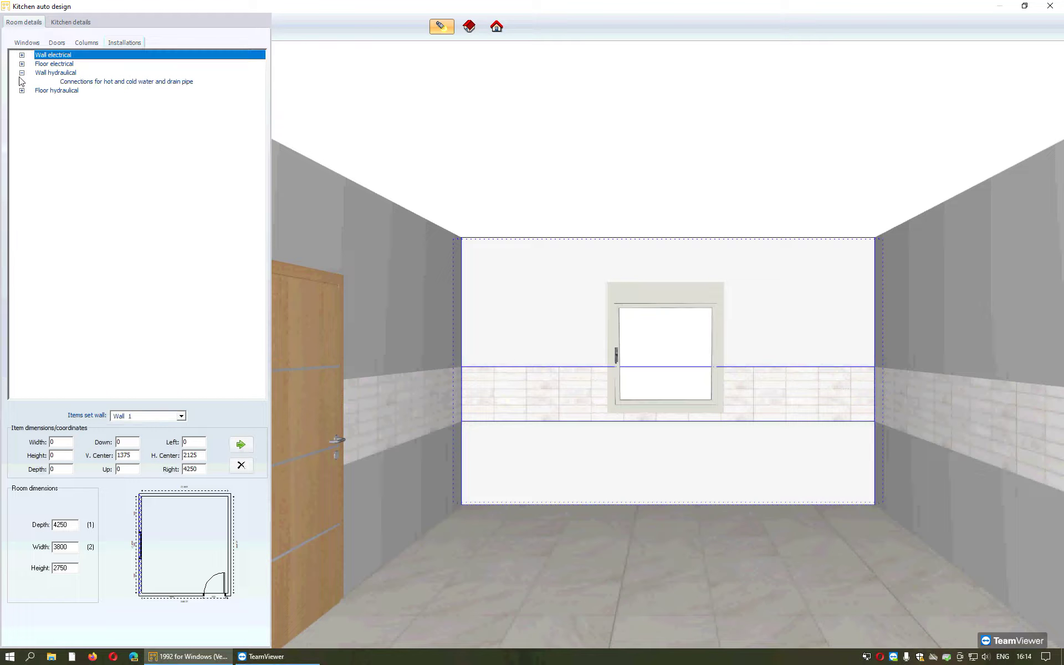
click(87, 83)
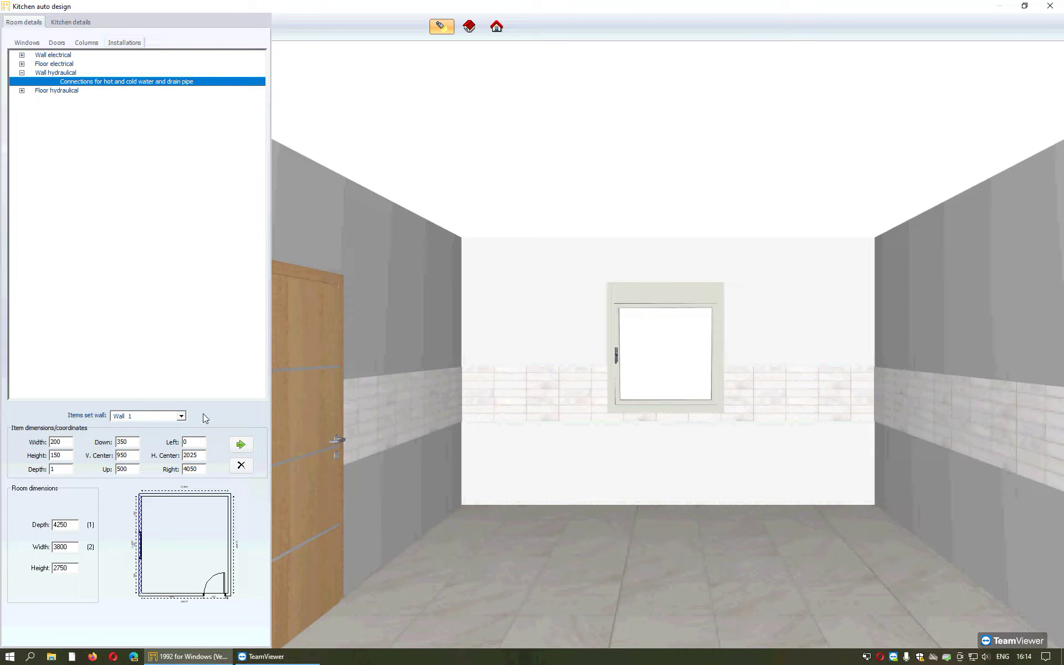
click(201, 467)
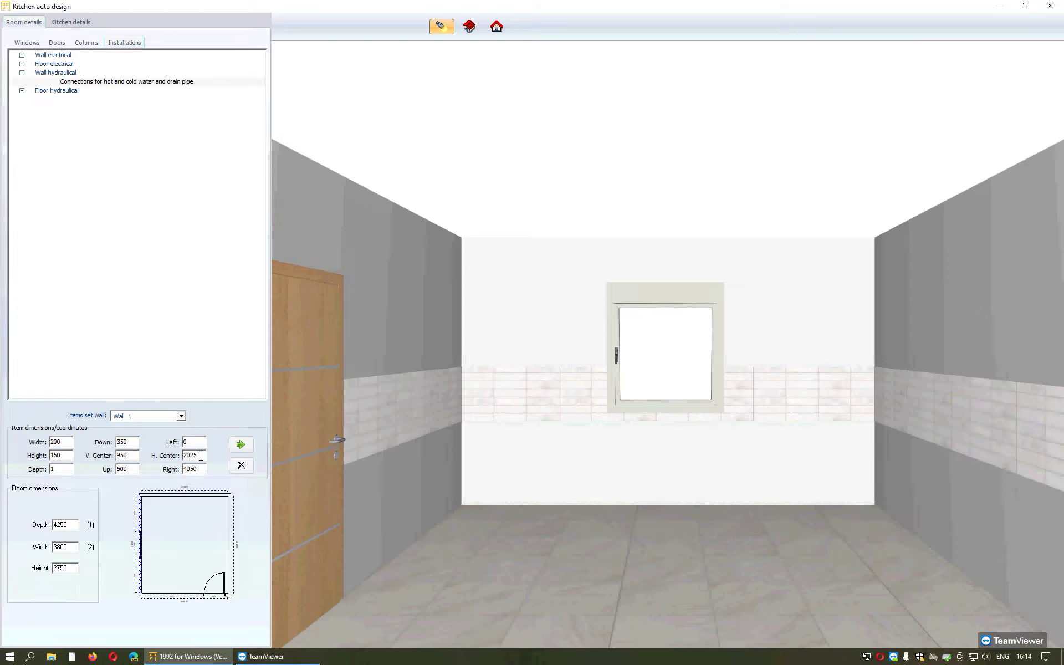
drag(191, 442, 181, 440)
text(2000)
click(241, 446)
Place a wall power supply for refrigerators on Wall 1 with a left distance of 100.
click(22, 55)
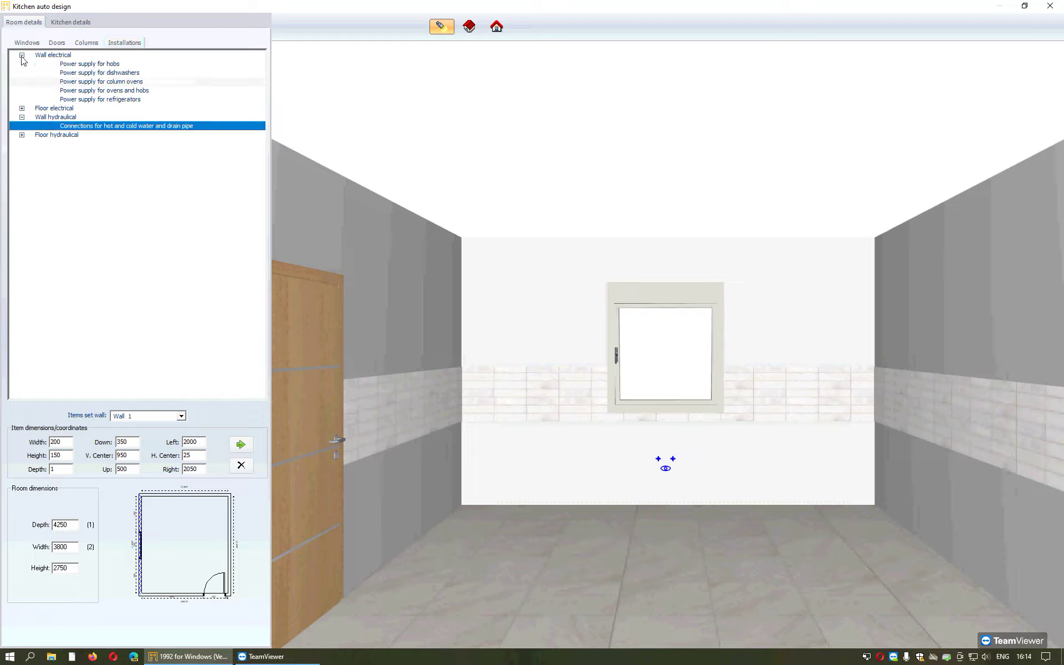
click(113, 100)
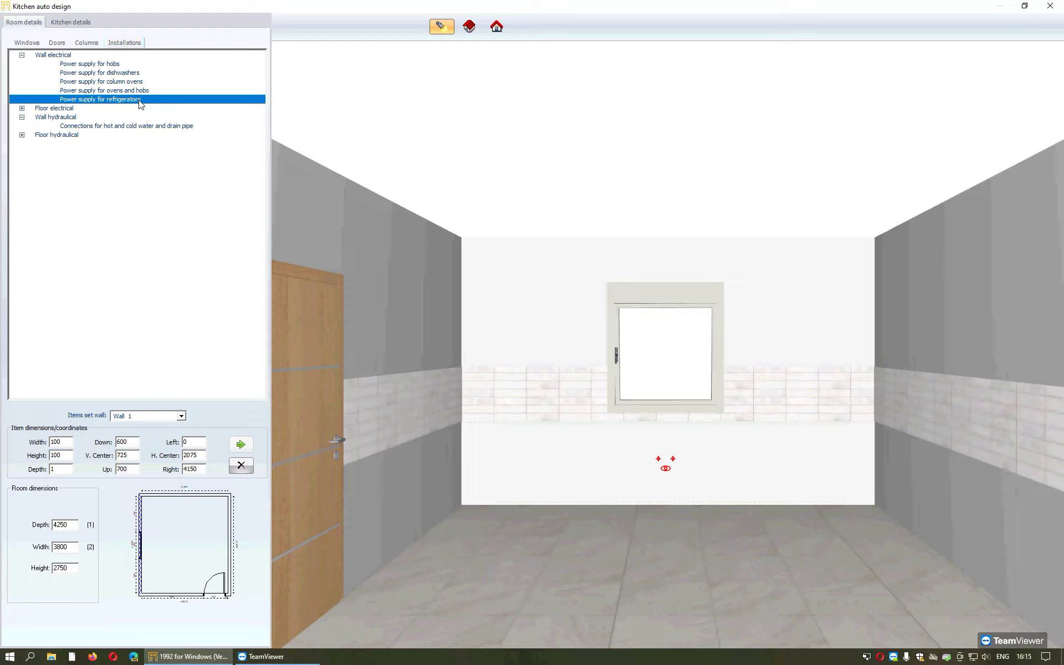
double_click(188, 442)
key(Tab)
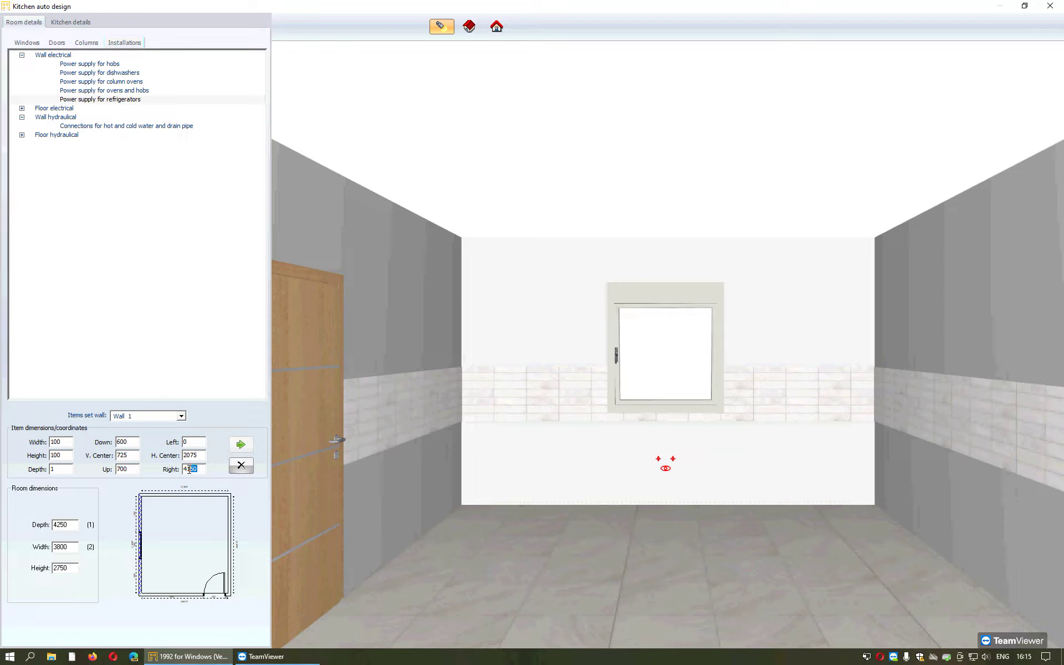
click(192, 441)
drag(193, 442, 175, 444)
click(239, 450)
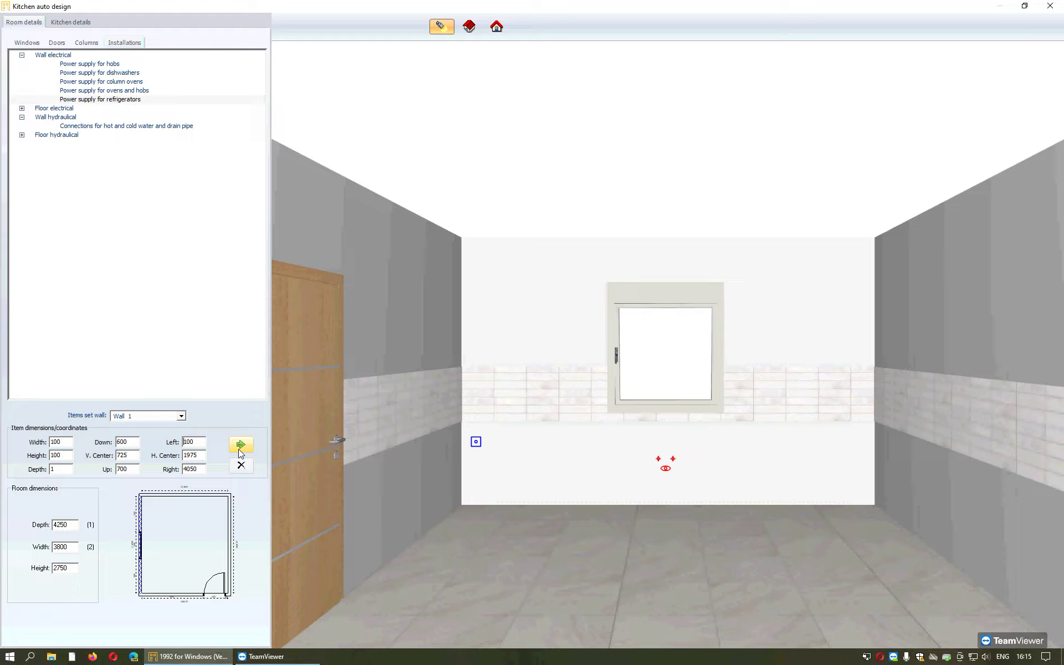
Make Wall 2 the target wall and review the wall power supplies for hobs, column ovens, and ovens and hobs.
click(181, 415)
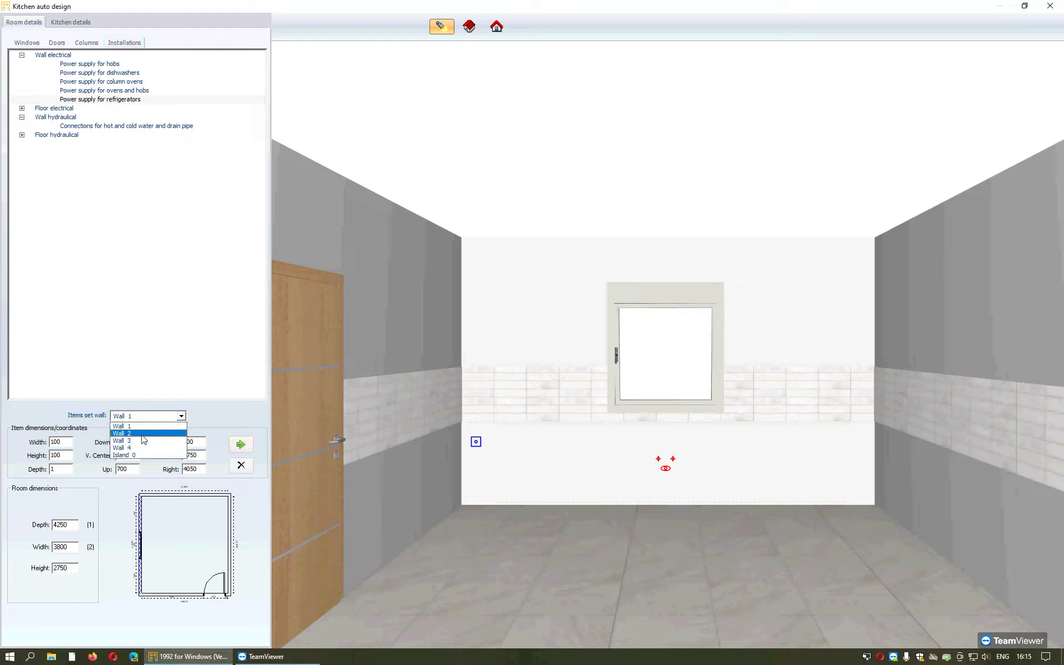
click(141, 435)
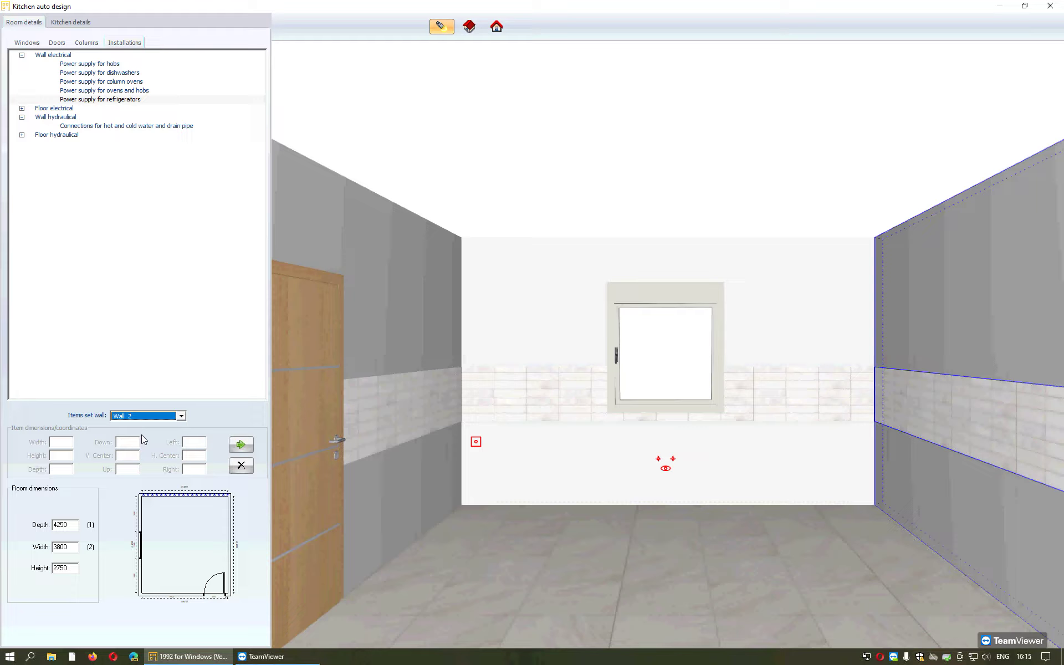
click(89, 64)
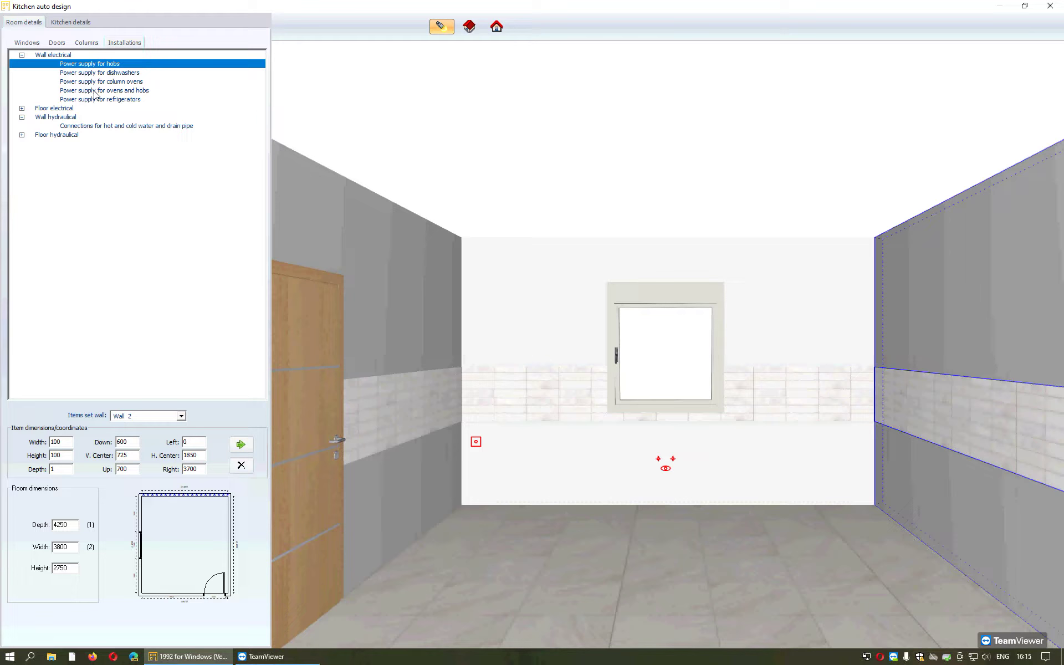
click(94, 91)
click(93, 83)
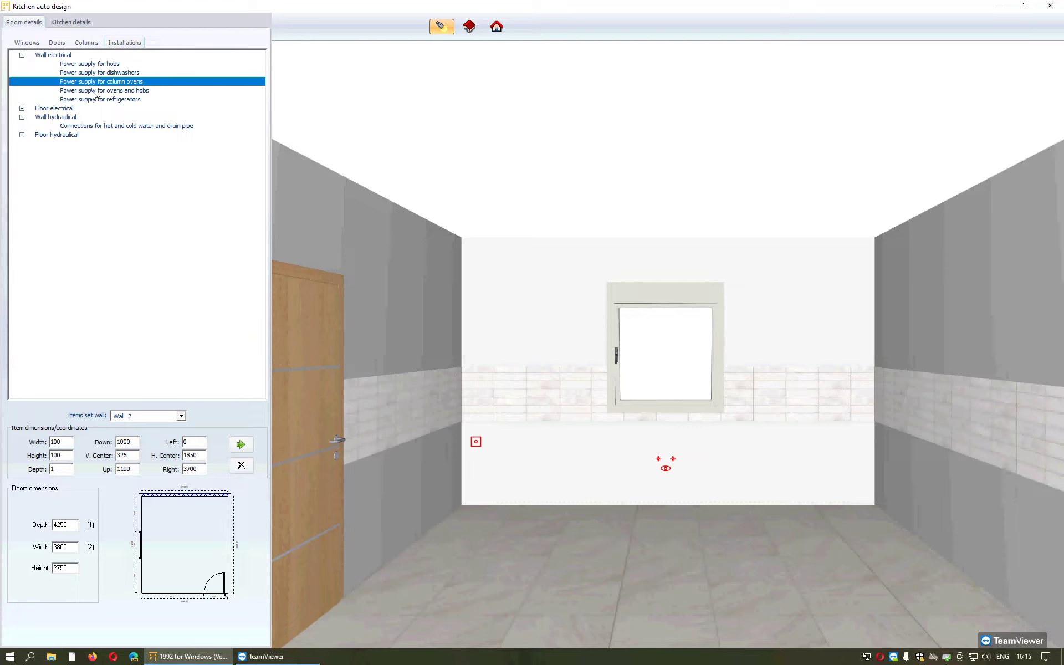
click(92, 92)
click(96, 65)
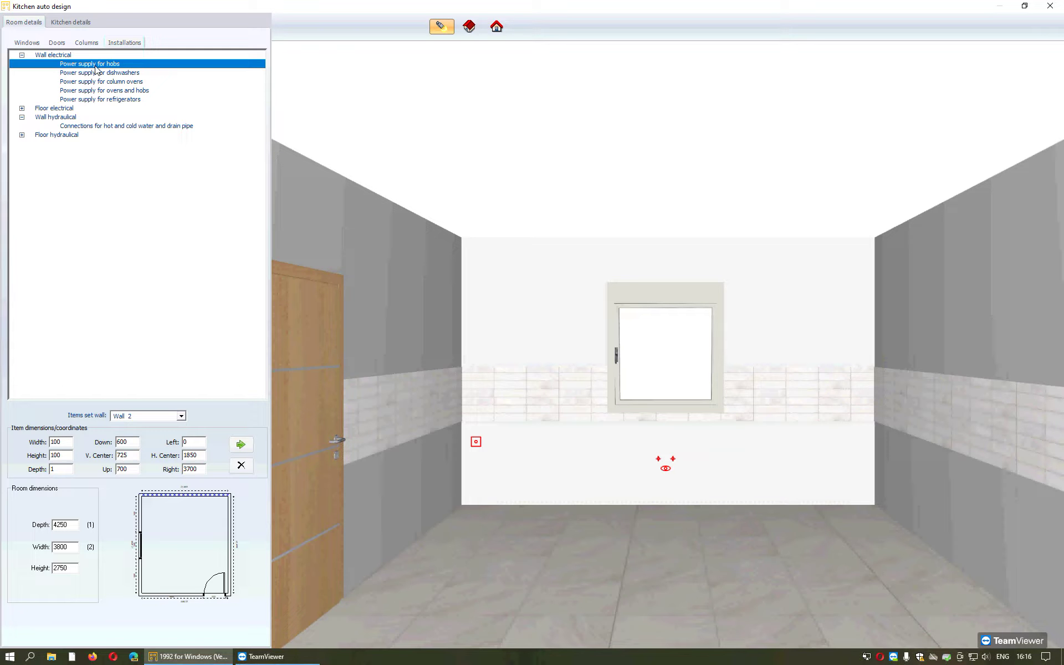
click(137, 418)
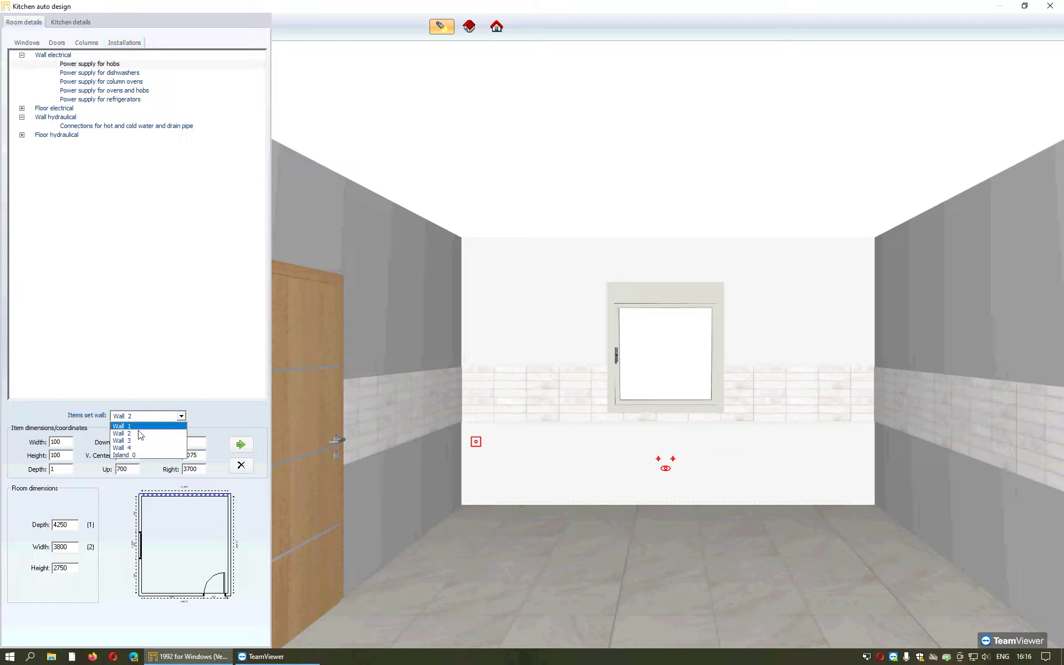
click(138, 430)
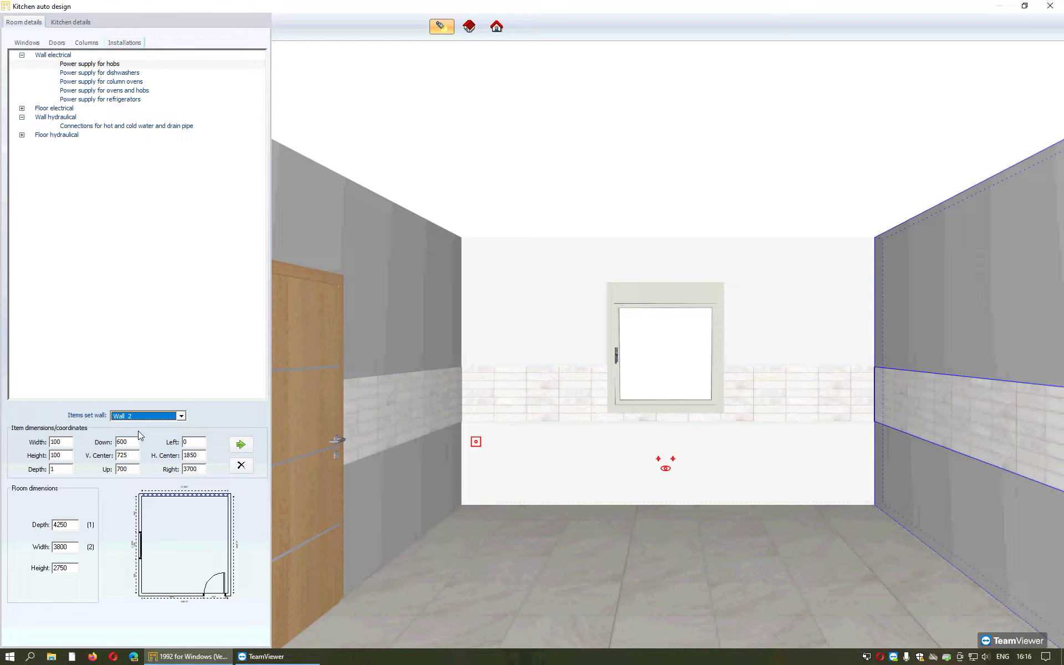
Place a wall power supply for hobs on Wall 2 with a left distance of 1500.
click(103, 64)
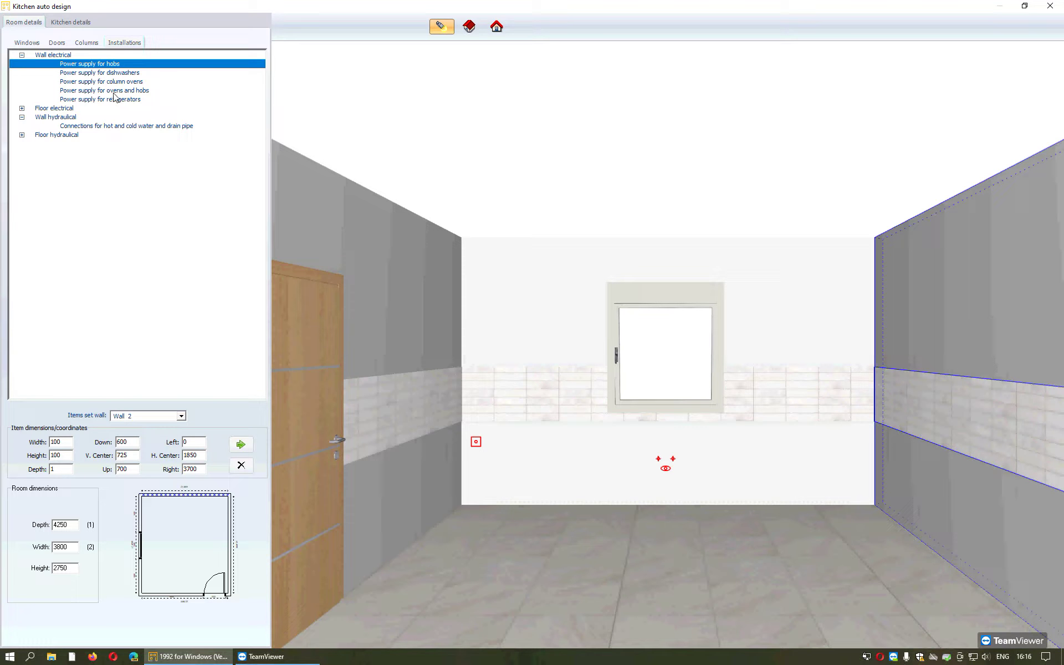
click(110, 82)
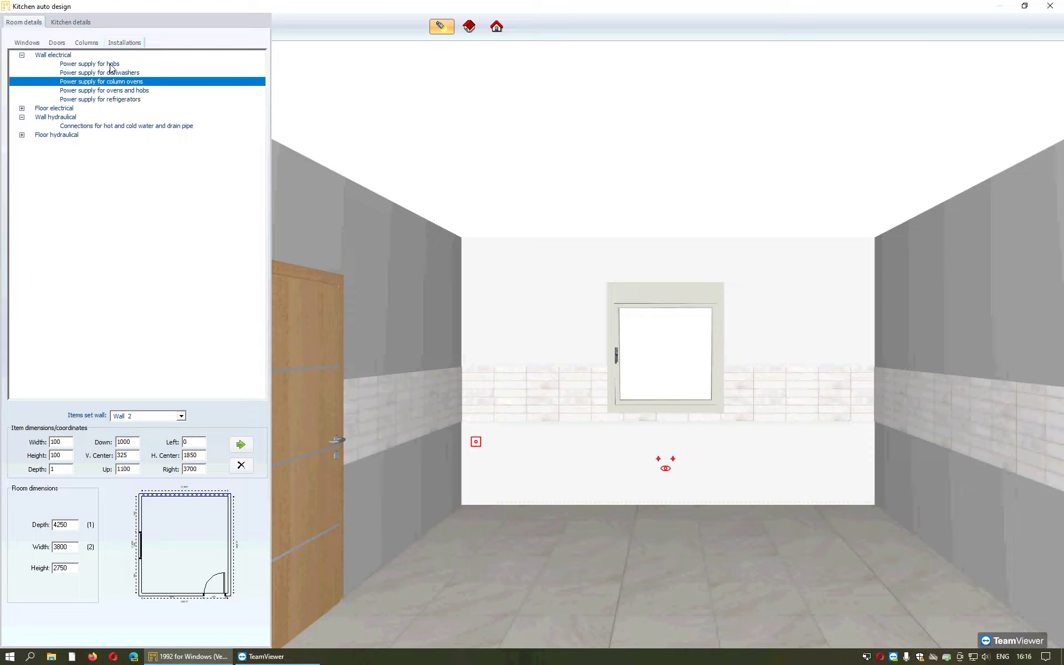
click(111, 65)
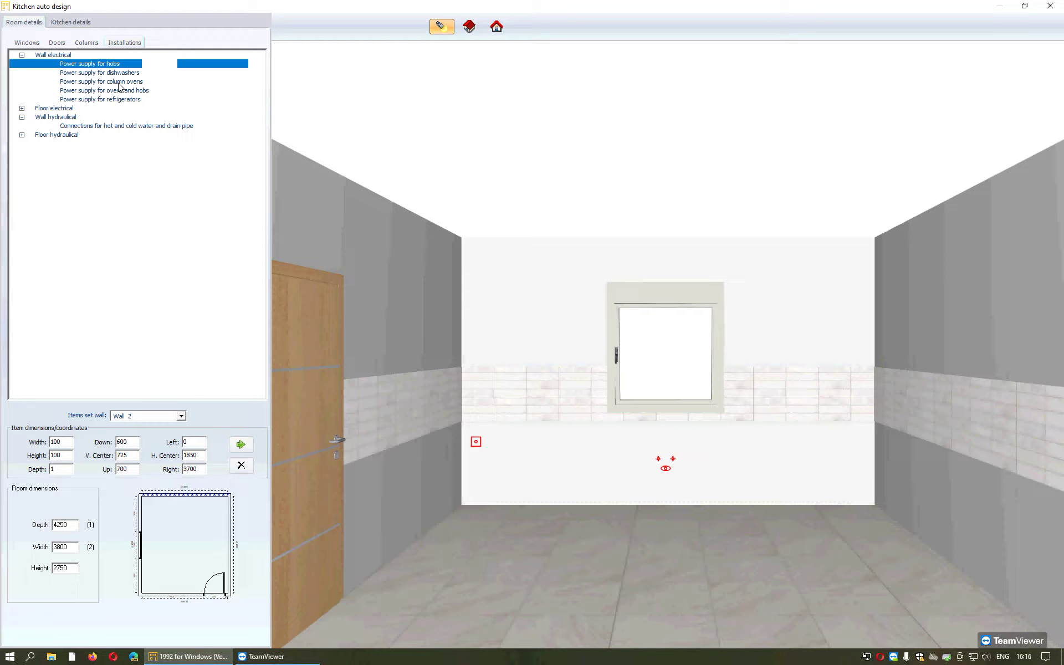
click(118, 83)
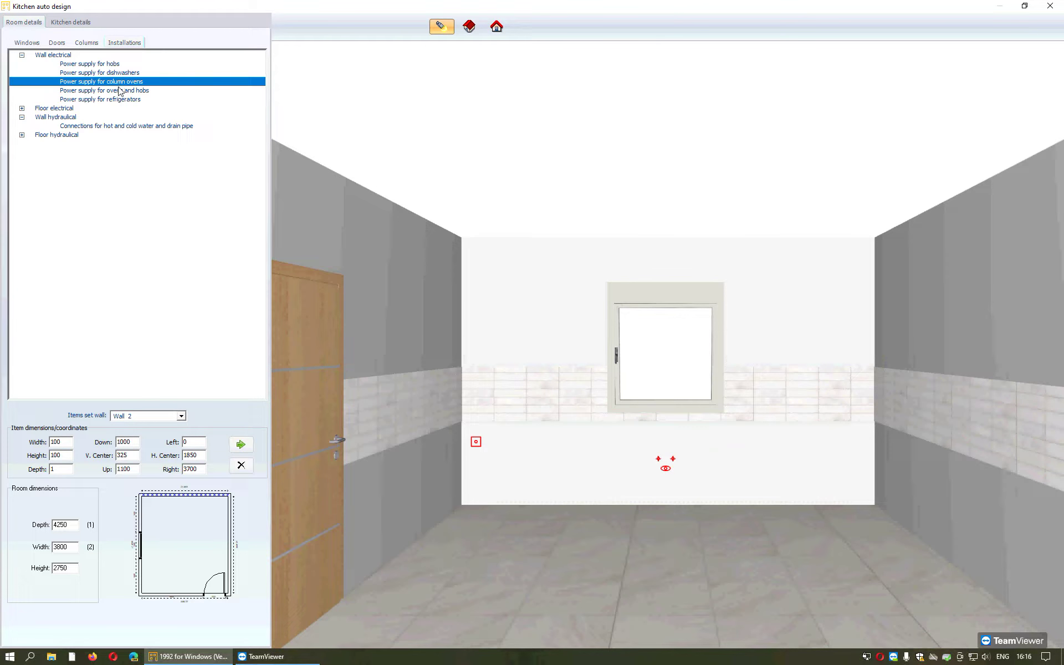
click(119, 92)
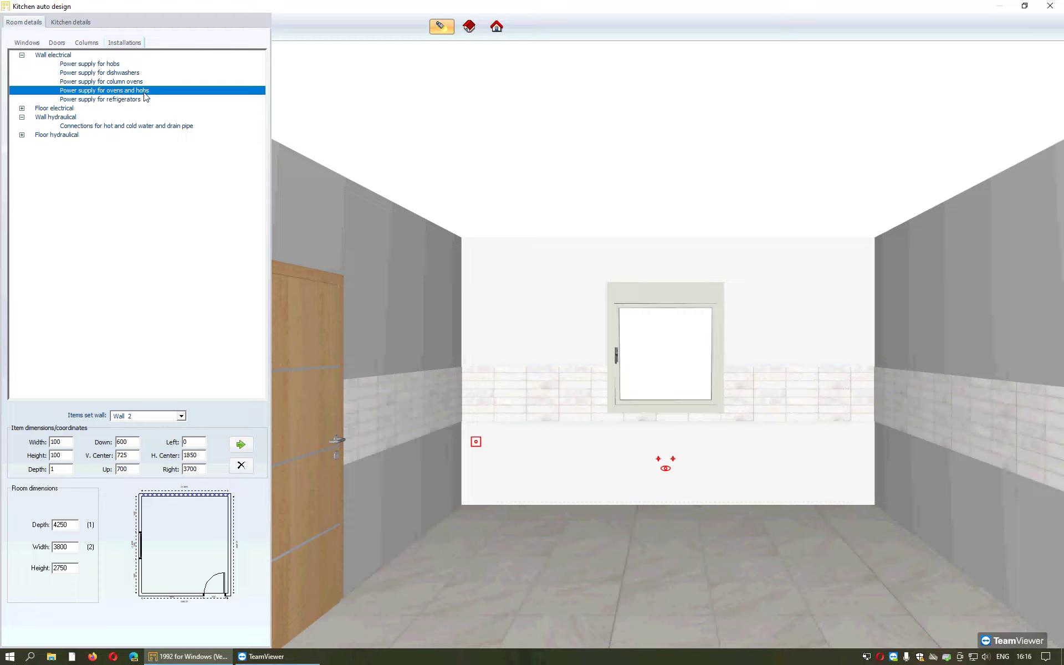
click(107, 65)
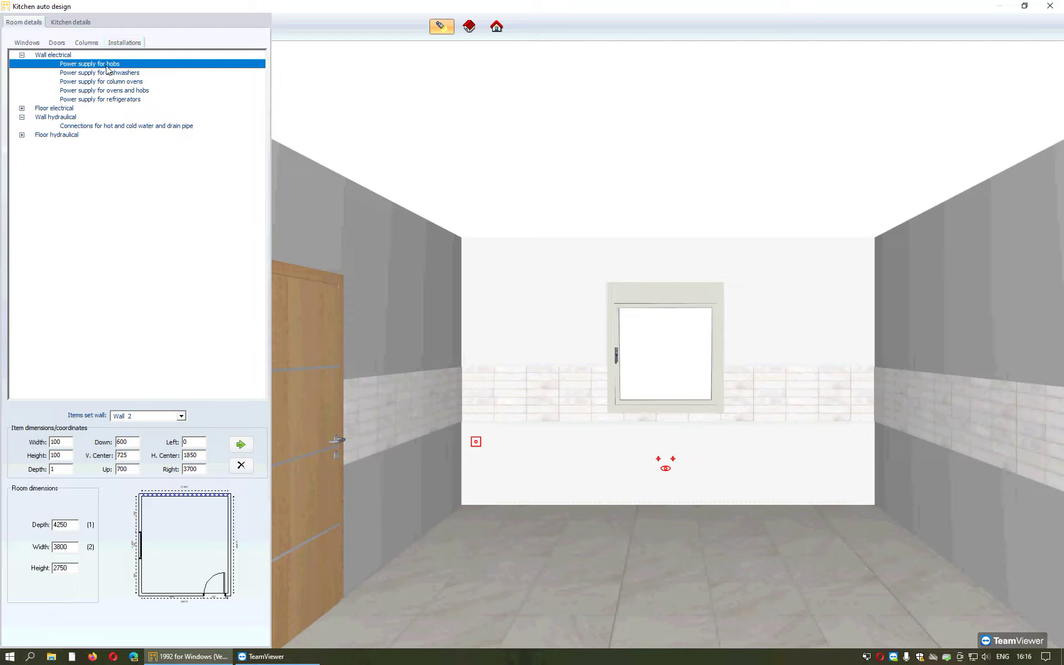
click(185, 442)
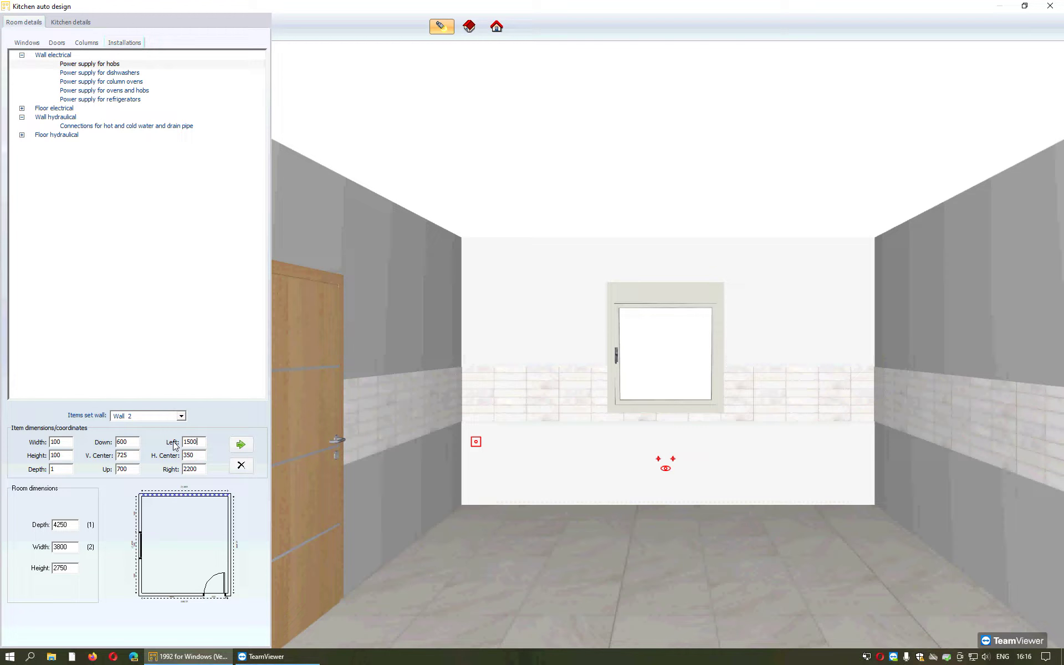
click(248, 449)
Place a wall power supply for column ovens on Wall 2 with a right distance of 100.
click(123, 84)
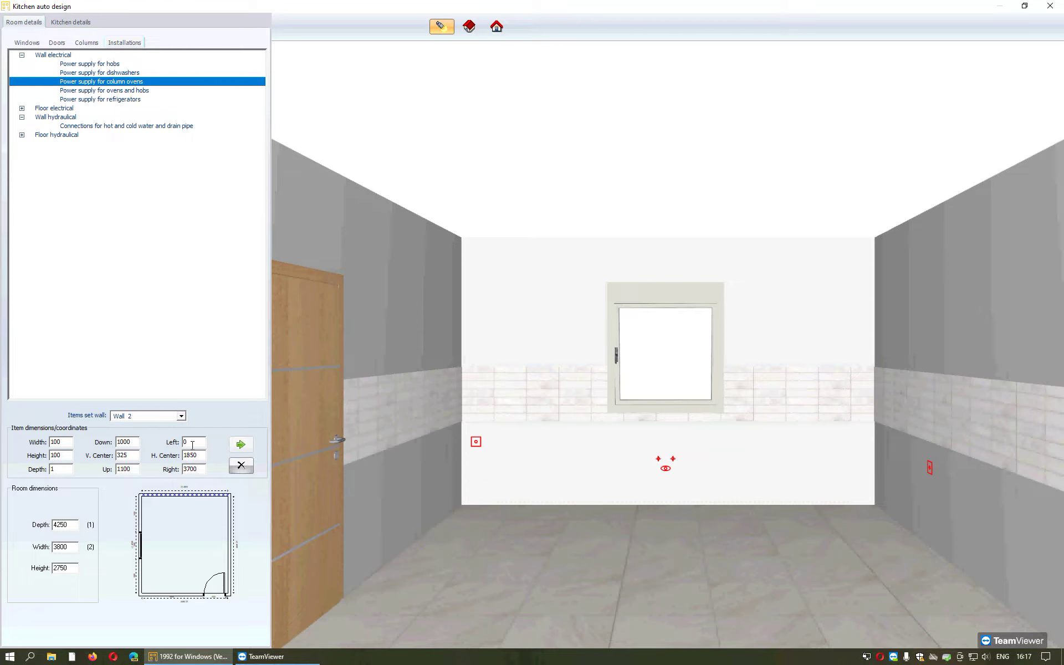
drag(200, 468, 167, 473)
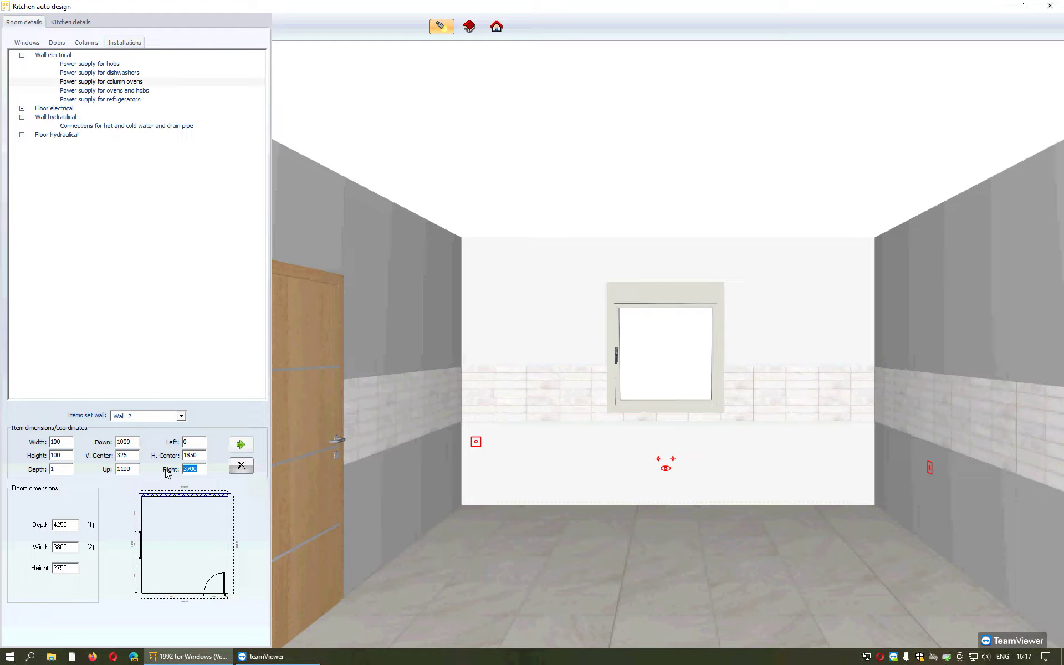
text(100)
click(242, 453)
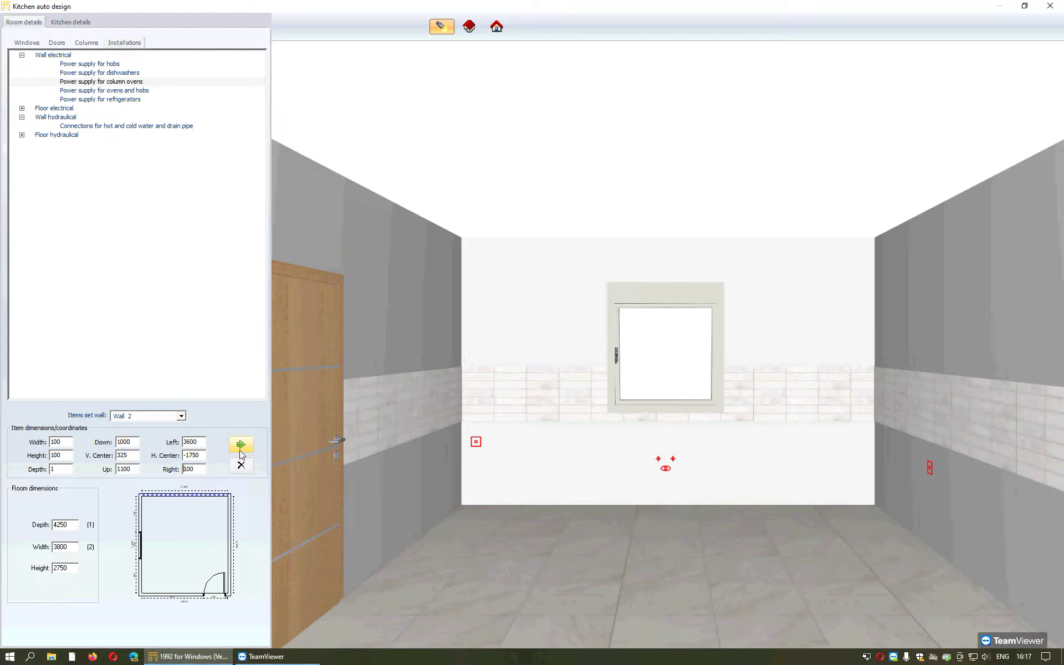
scroll(537, 532, down, 3)
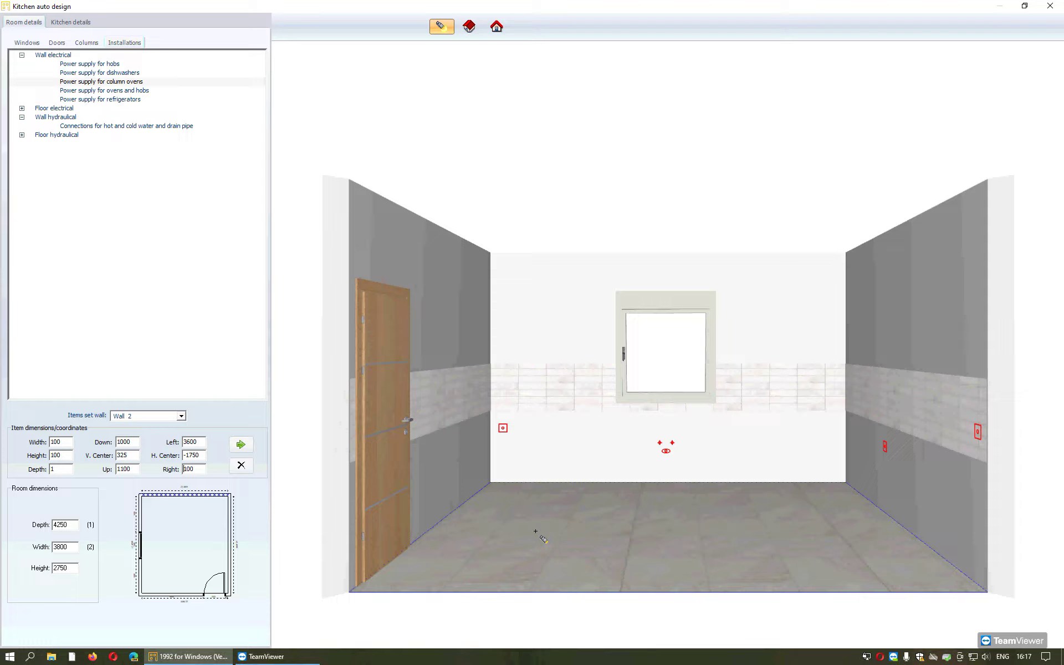
drag(586, 570, 602, 548)
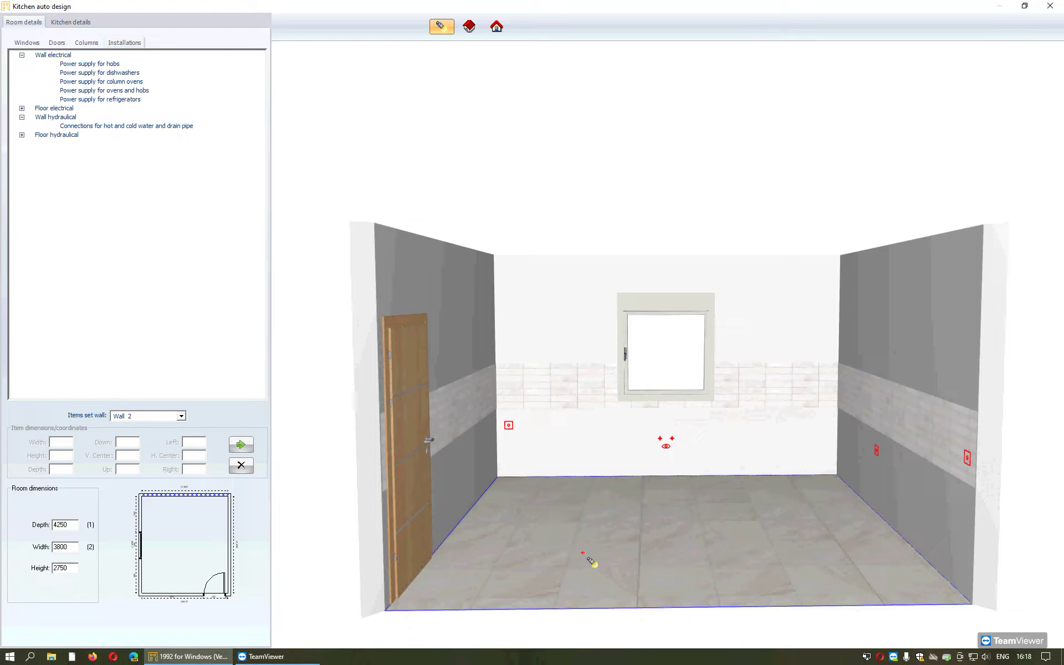
In the kitchen preferences, set the hood to a free-standing metallic hood described as Metallic hood W.60, design 11.
click(58, 23)
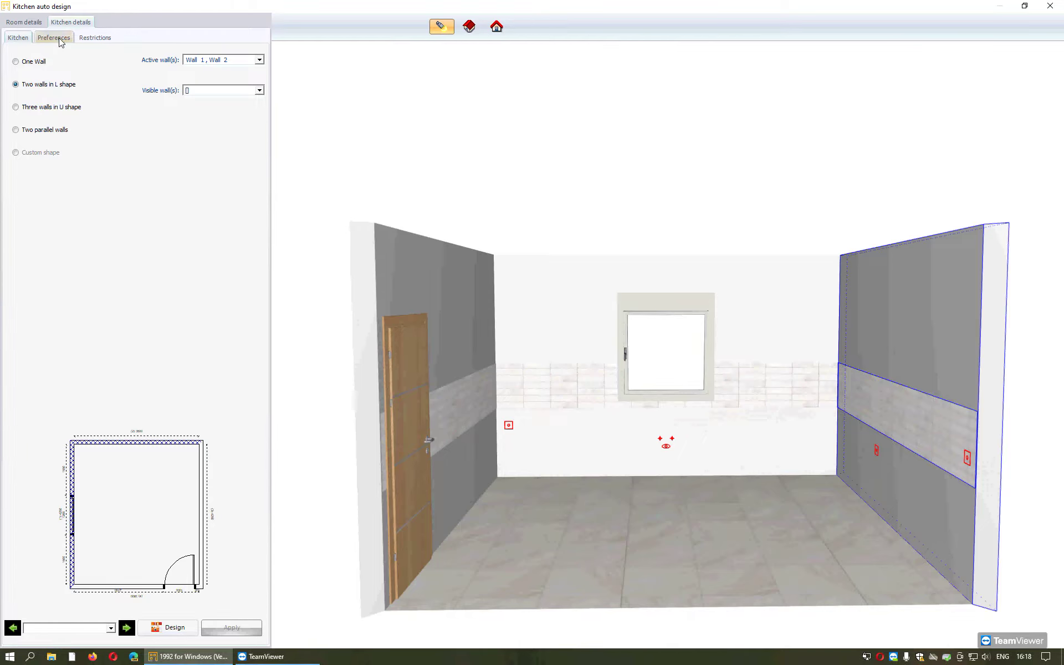
click(56, 39)
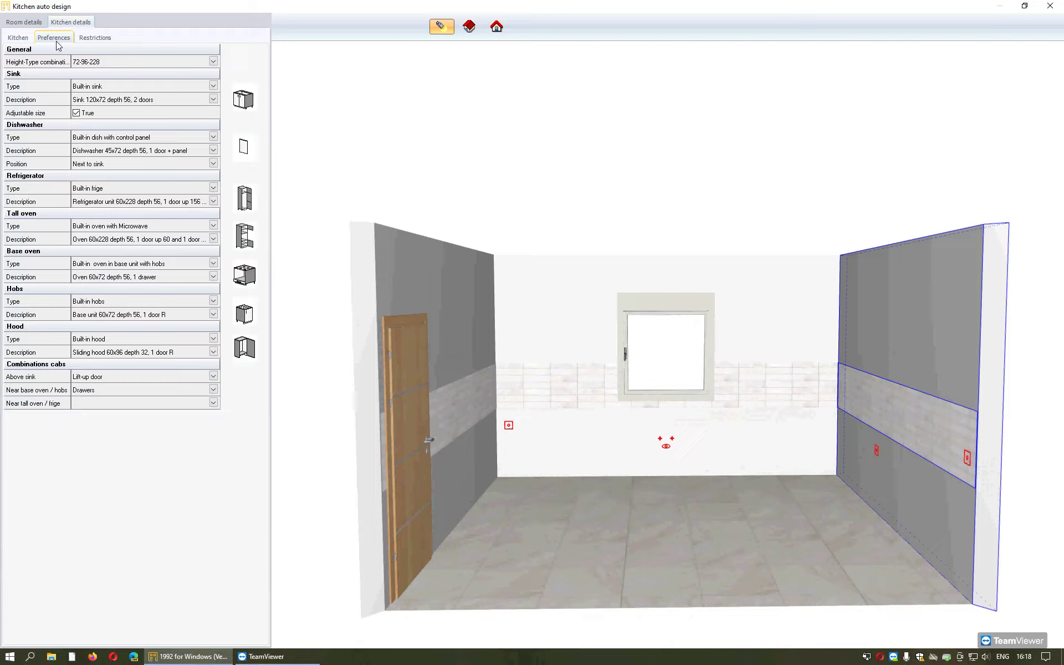
click(214, 136)
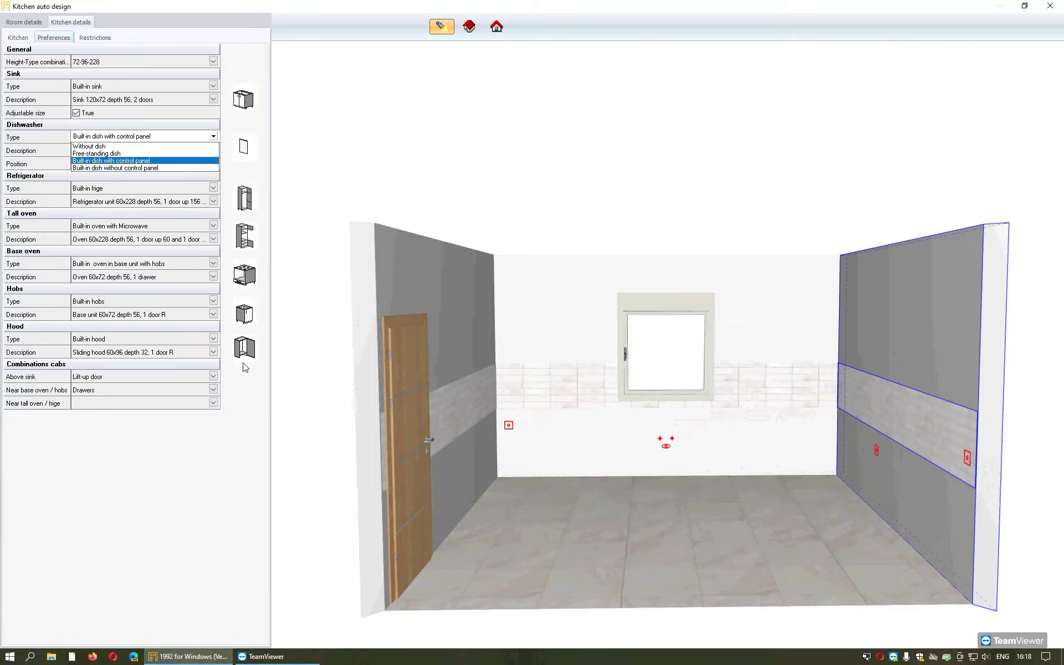
click(212, 328)
click(215, 339)
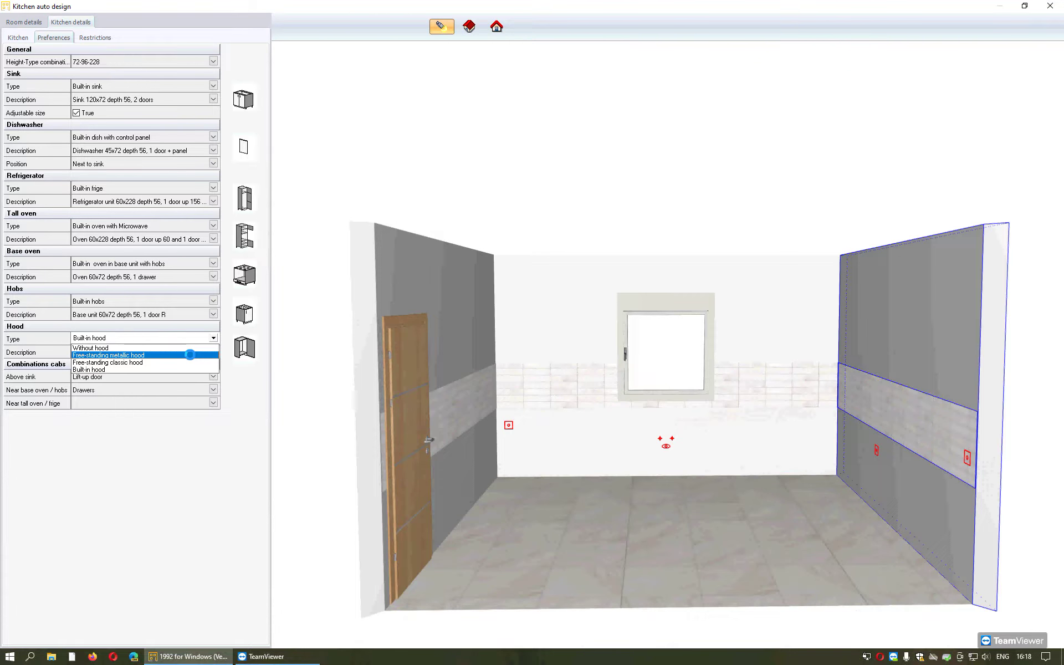
click(189, 355)
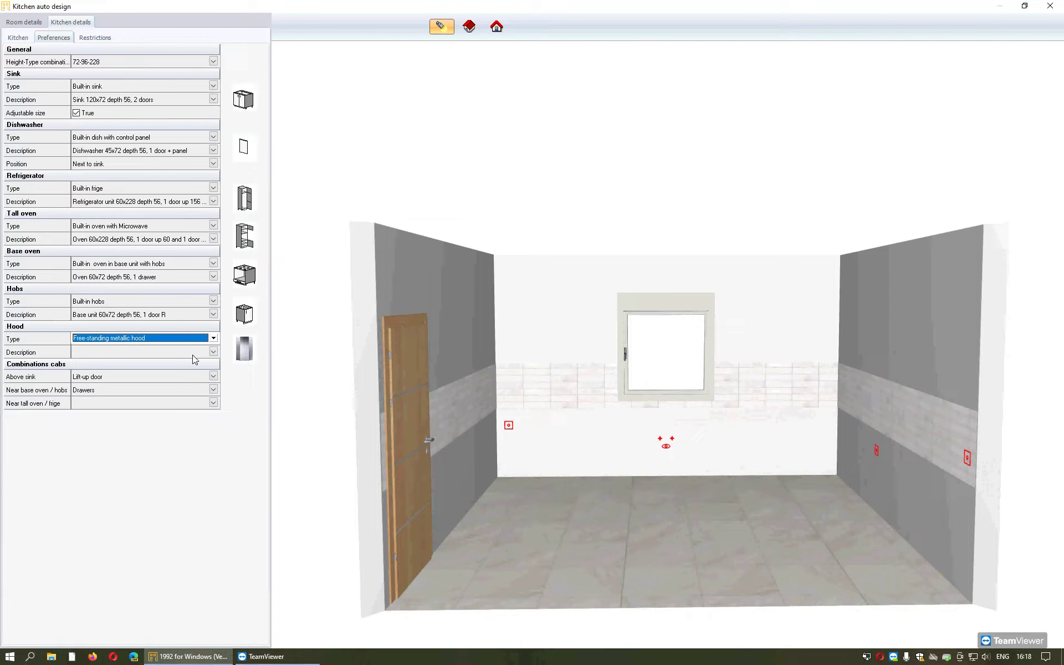
click(18, 38)
click(213, 352)
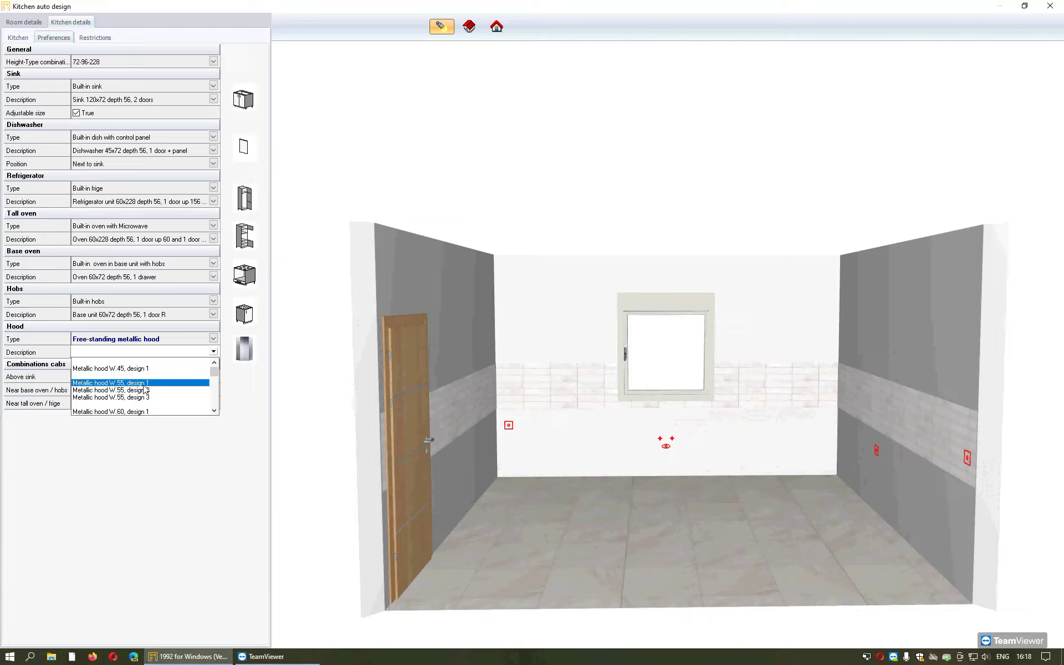
scroll(144, 391, down, 3)
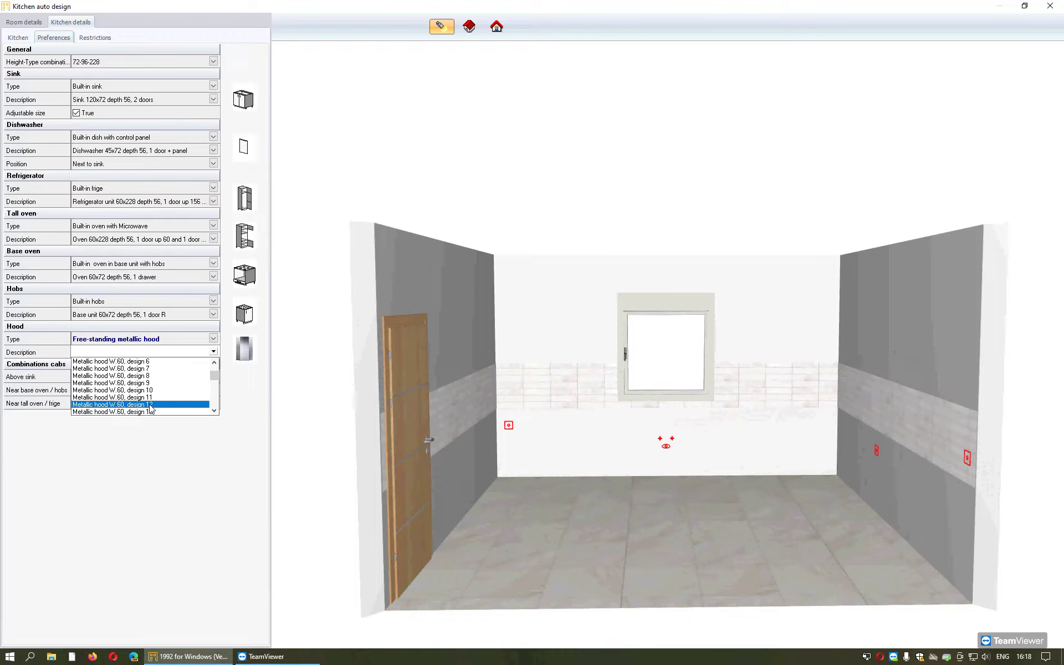
click(147, 403)
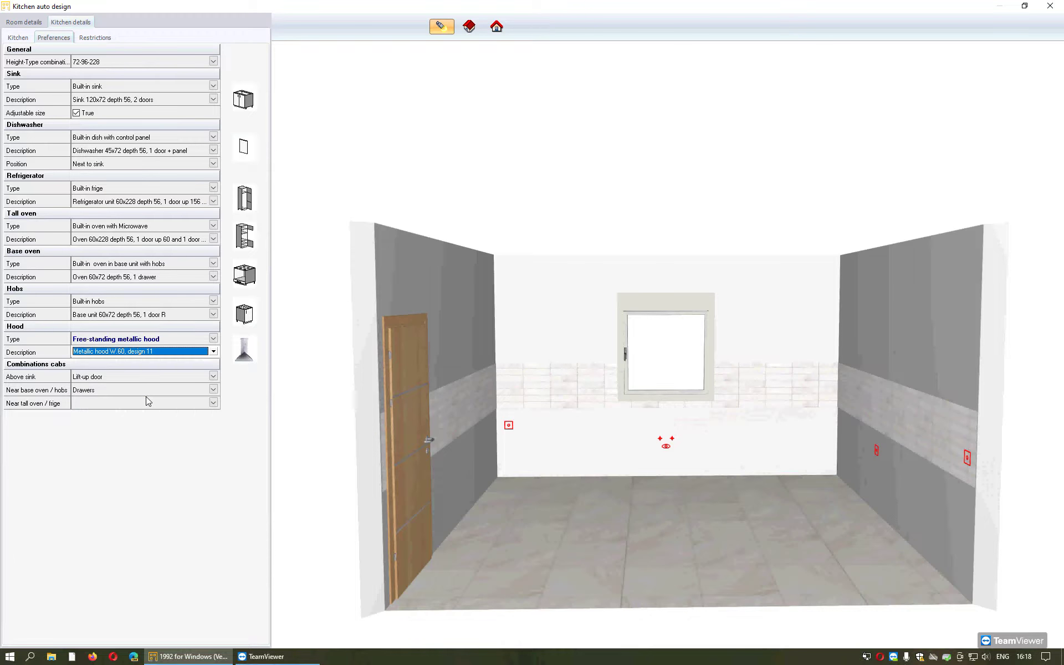
Generate the automatic L-shaped kitchen designs on Wall 1 and Wall 2 and inspect the first solution from several angles.
click(23, 43)
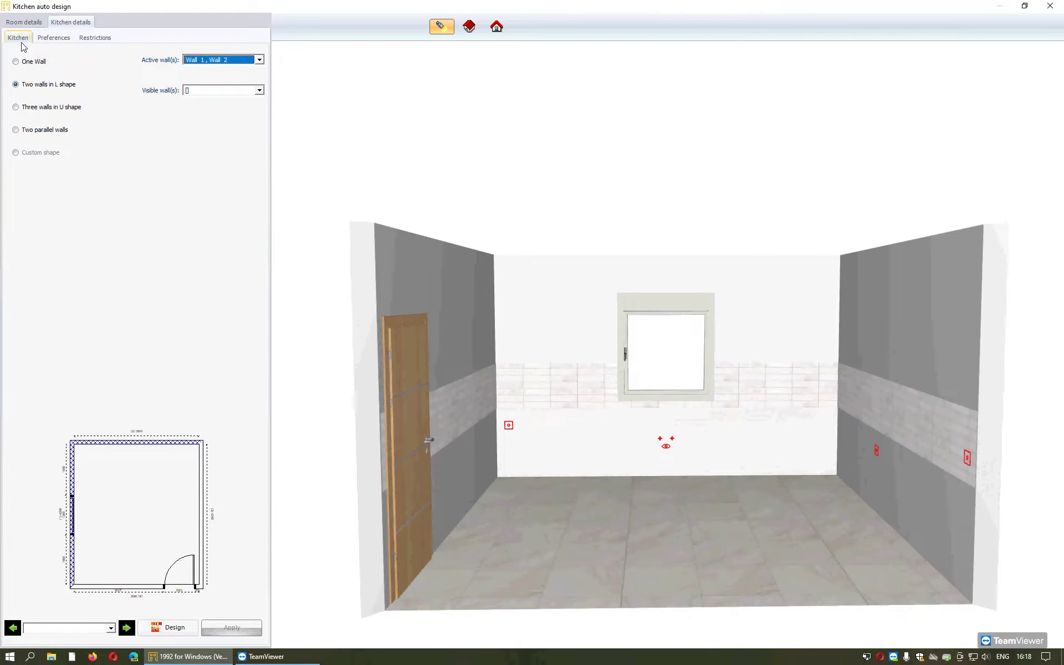
click(175, 631)
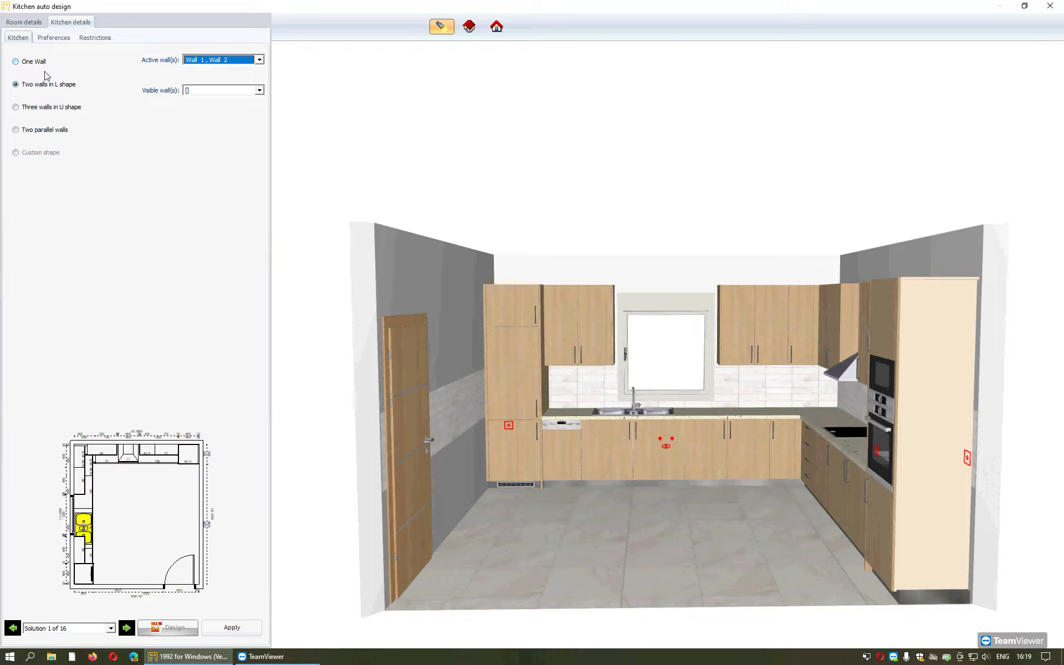
drag(737, 532, 537, 567)
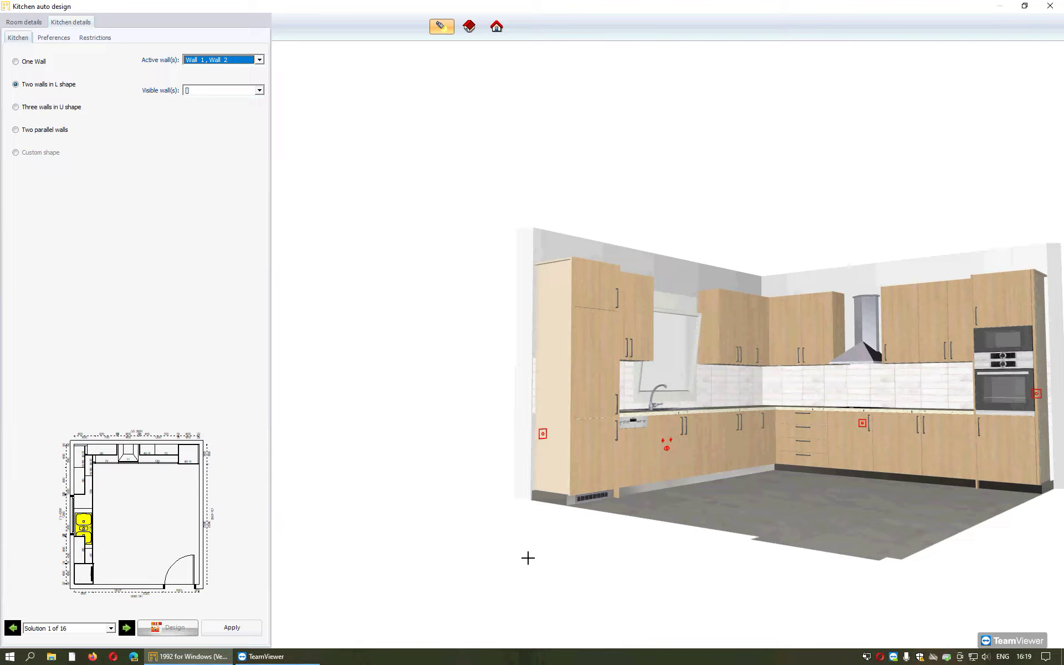
drag(527, 558, 637, 560)
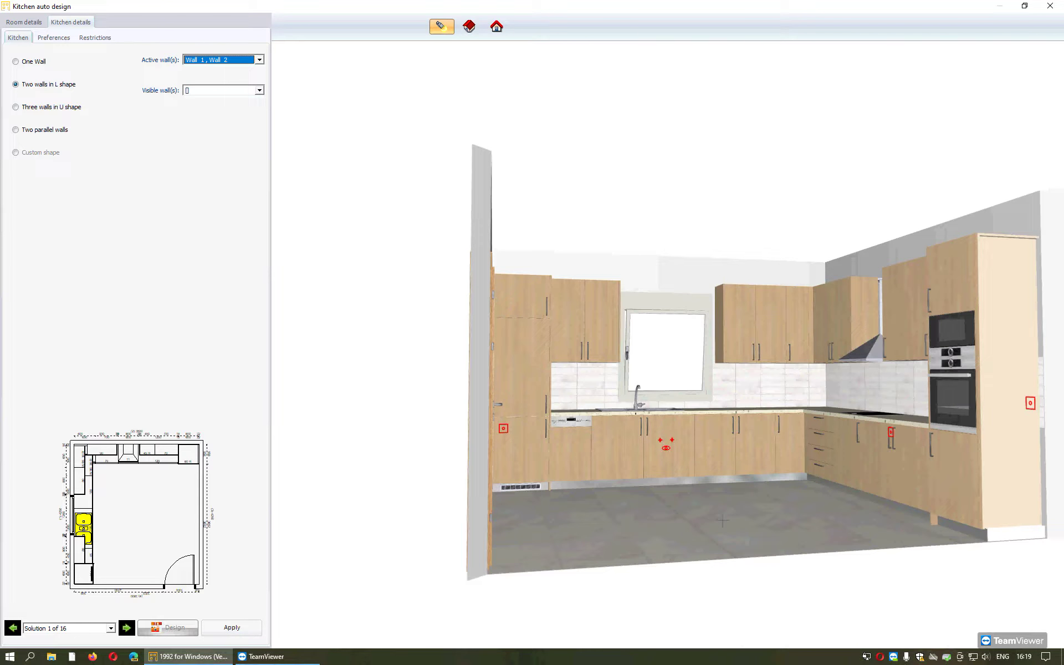
scroll(712, 524, up, 2)
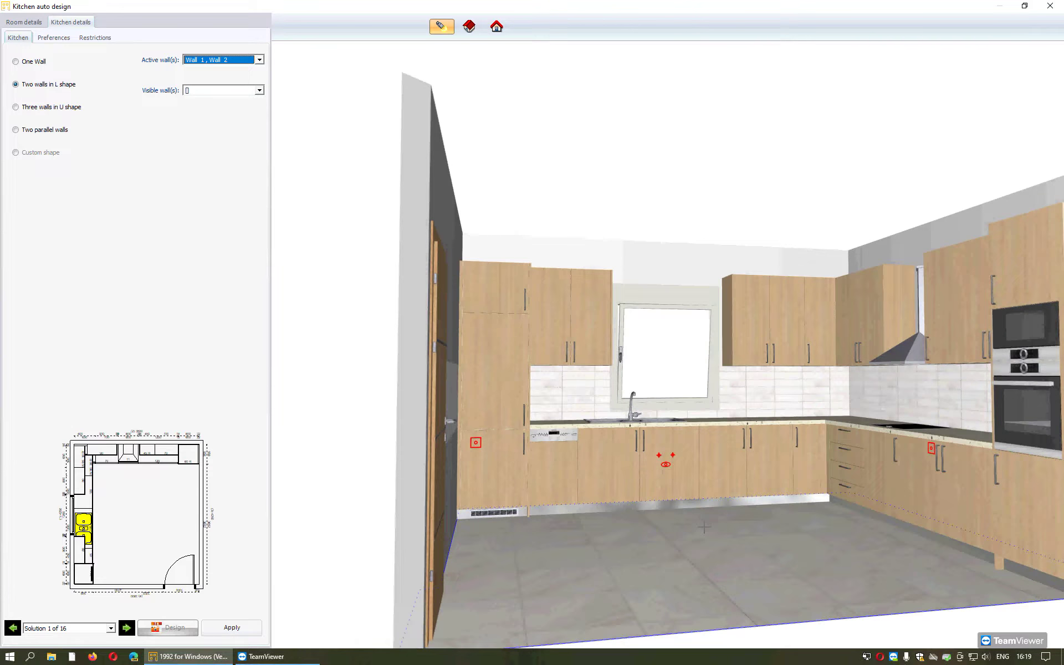
scroll(676, 423, up, 4)
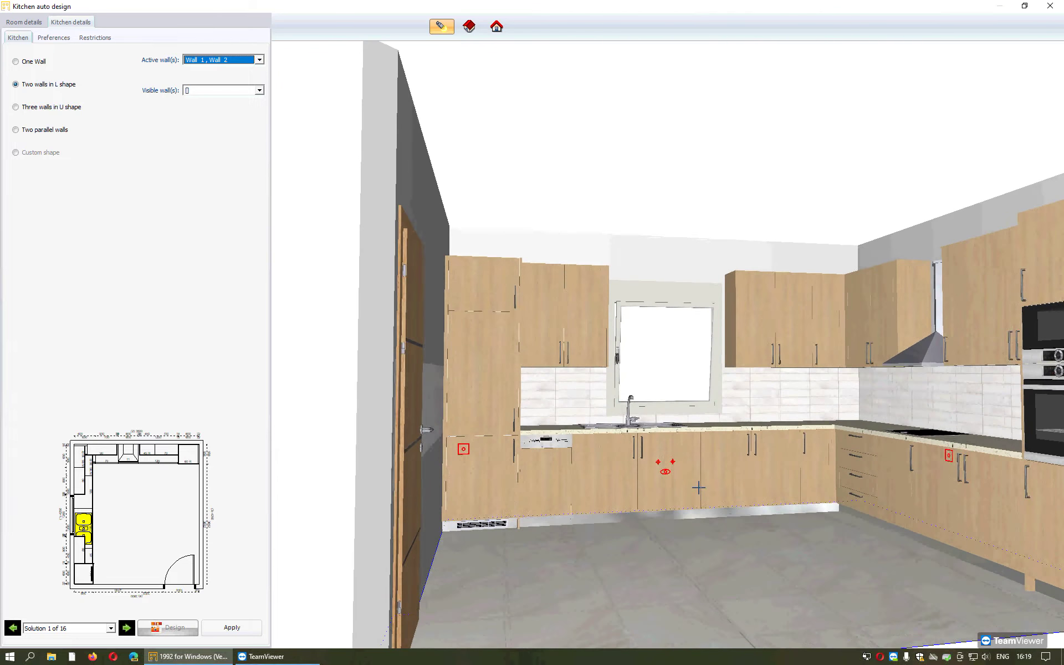
scroll(674, 416, up, 2)
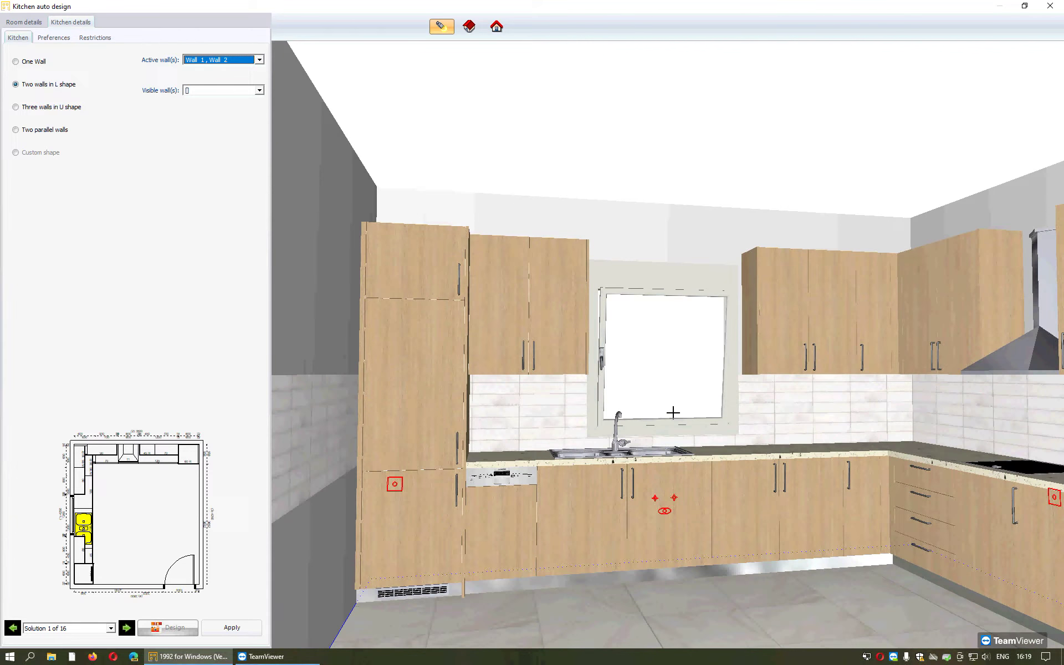
scroll(683, 492, down, 5)
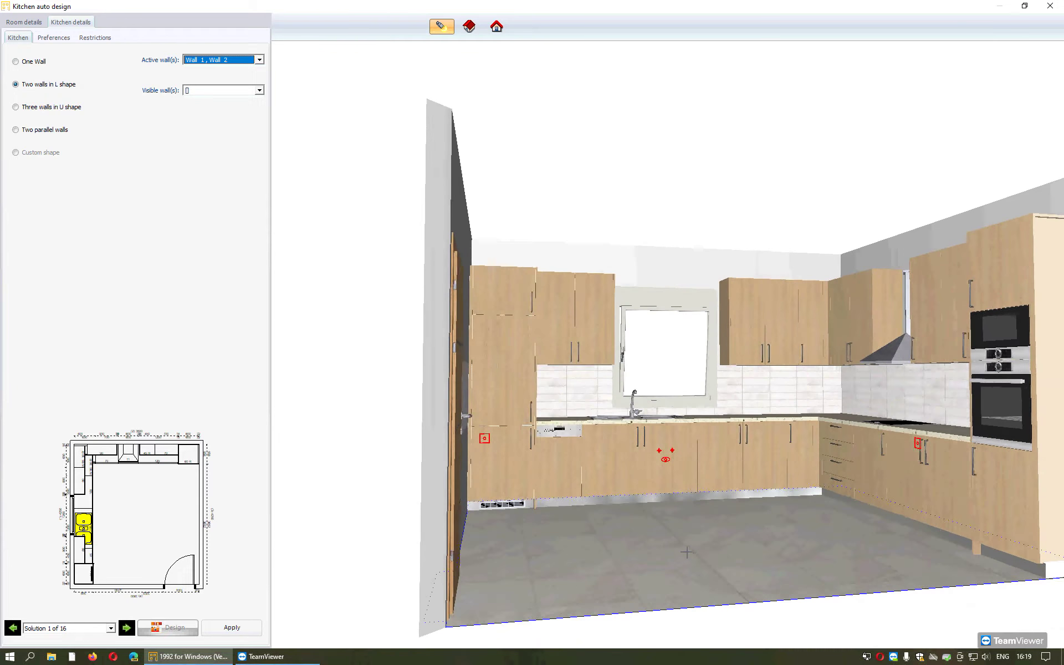
scroll(737, 550, up, 1)
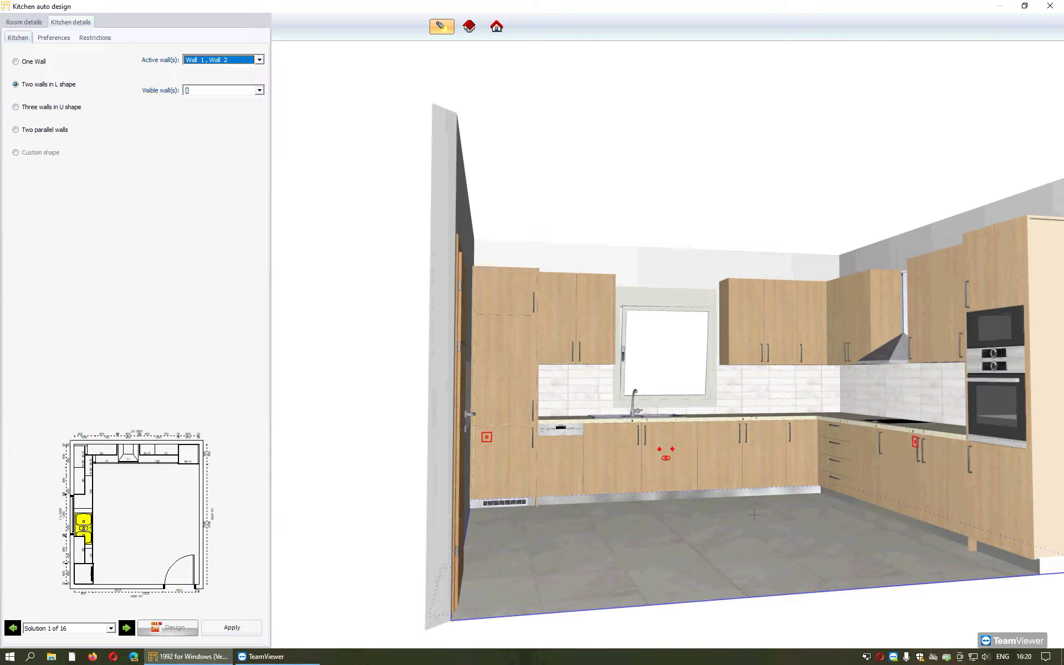
Browse the list of generated solutions and apply Solution 1 to the project.
click(72, 628)
scroll(71, 614, down, 2)
scroll(71, 614, down, 3)
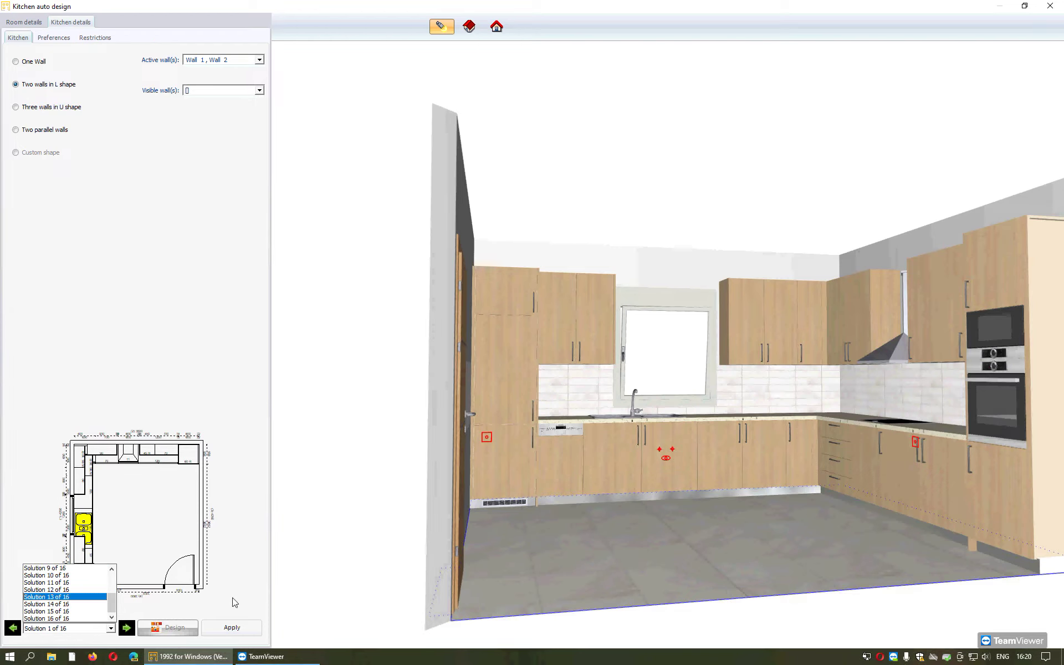
click(237, 632)
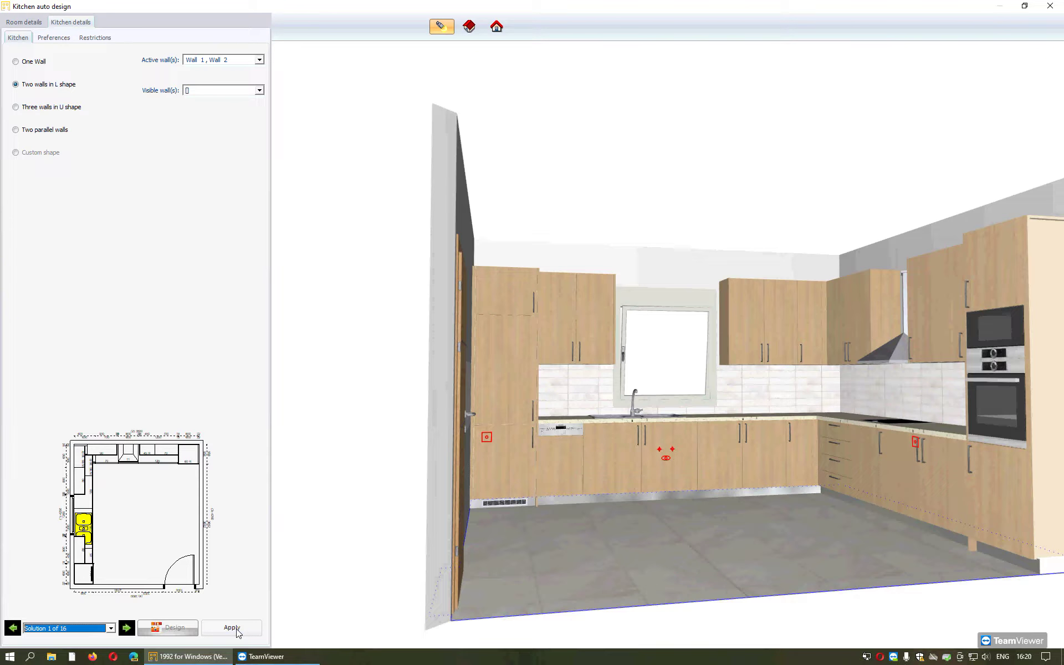
click(236, 630)
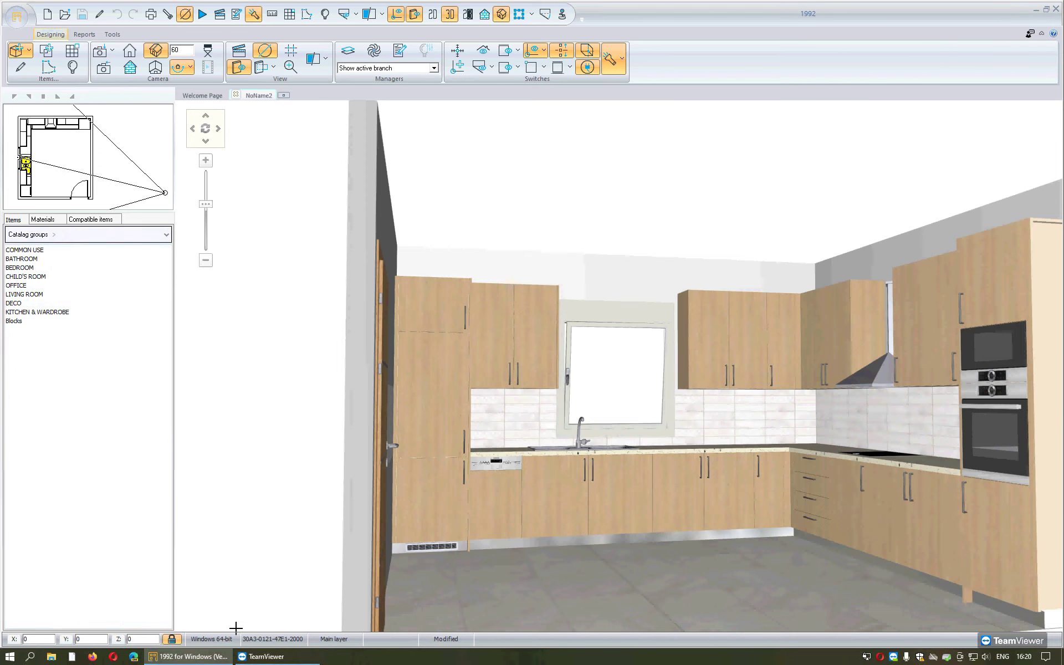
Select the two-door sink unit below the window to view its properties and look around the finished kitchen.
drag(517, 478, 591, 470)
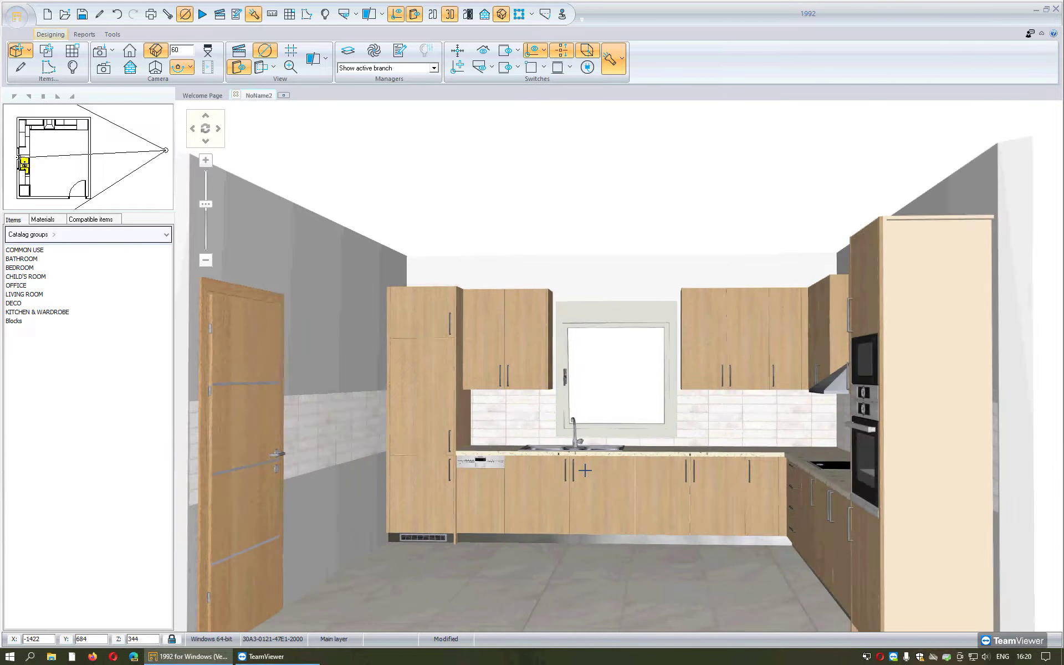
click(584, 470)
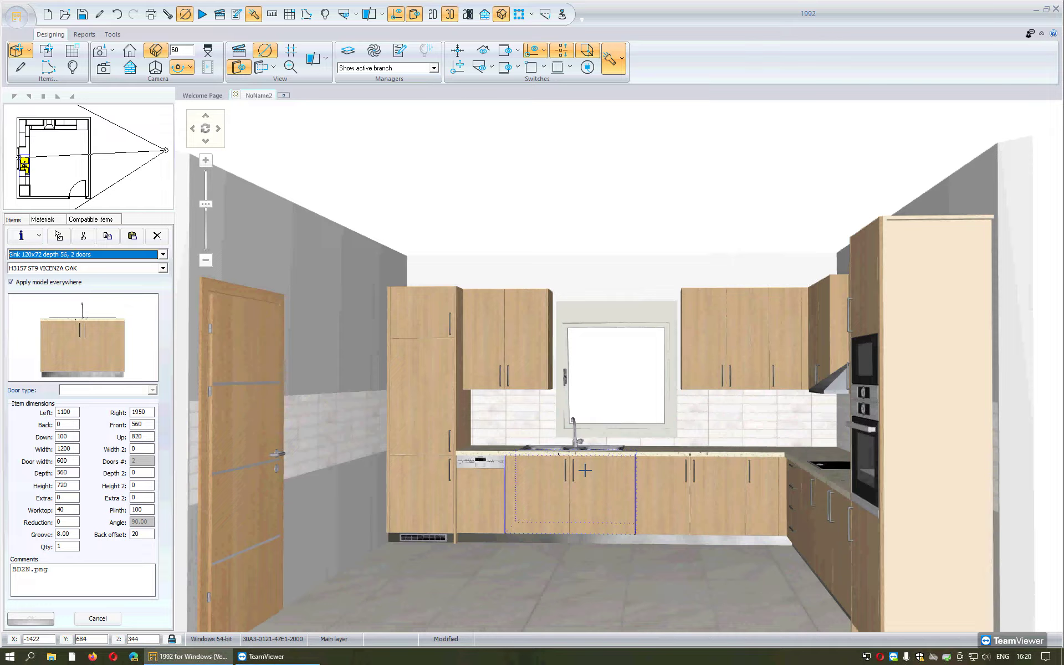
middle_drag(584, 470, 521, 556)
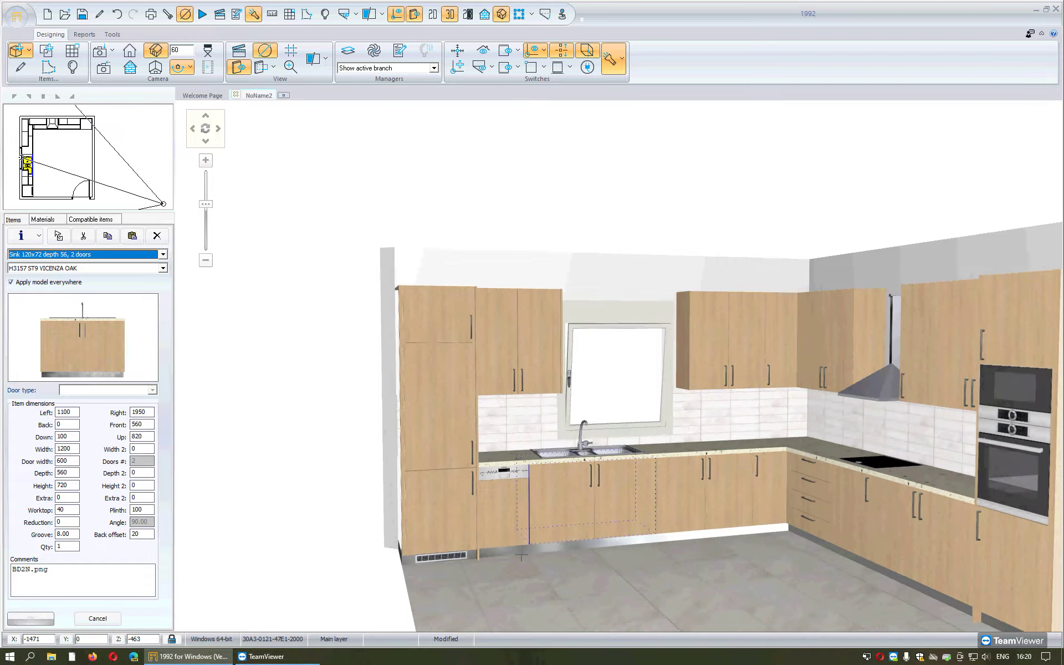
Close the sink unit's properties and bring the camera closer to the kitchen corner.
click(521, 556)
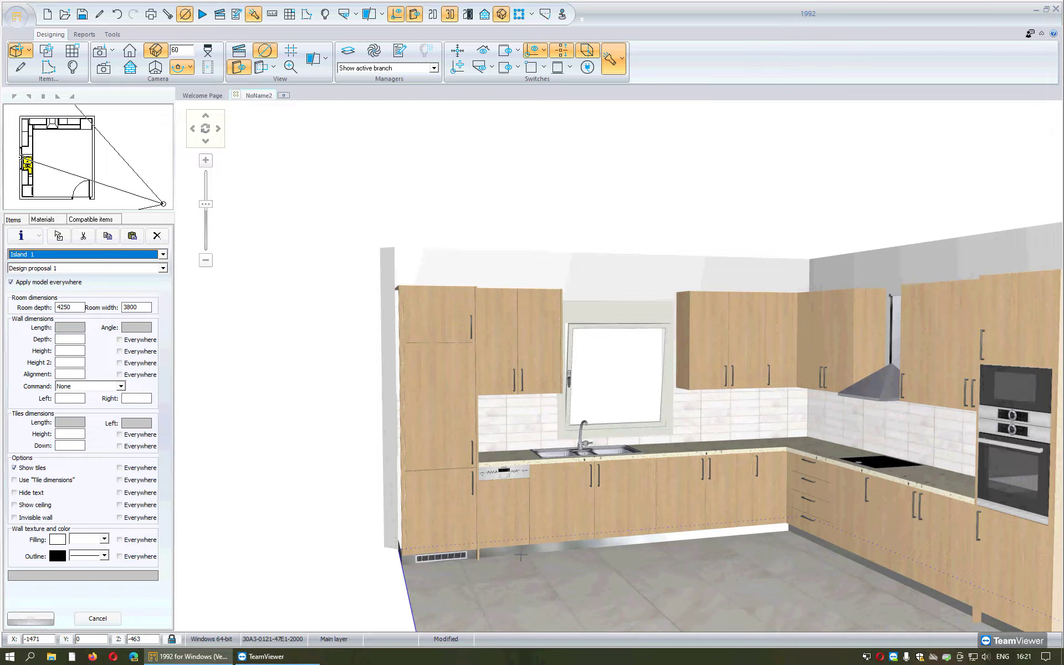
drag(25, 159, 34, 146)
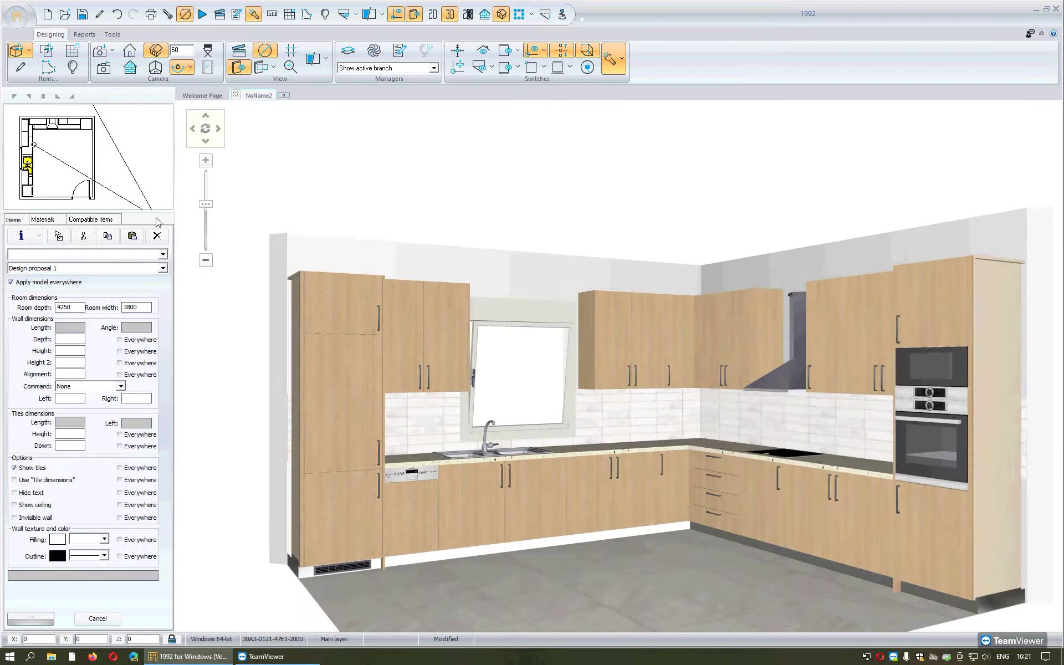
key(Escape)
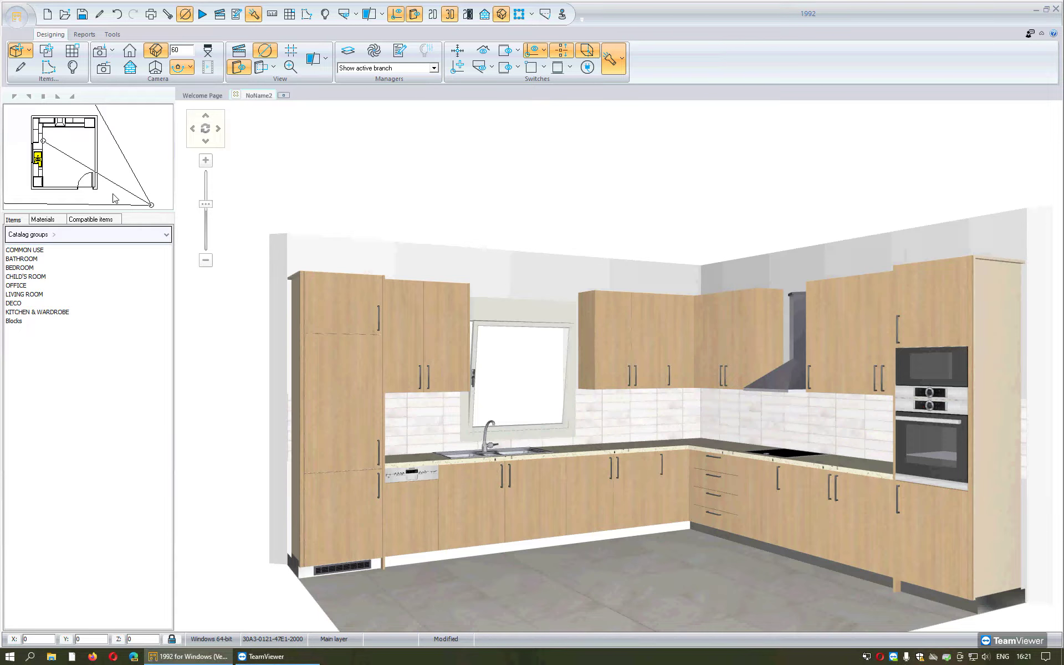
drag(148, 206, 102, 198)
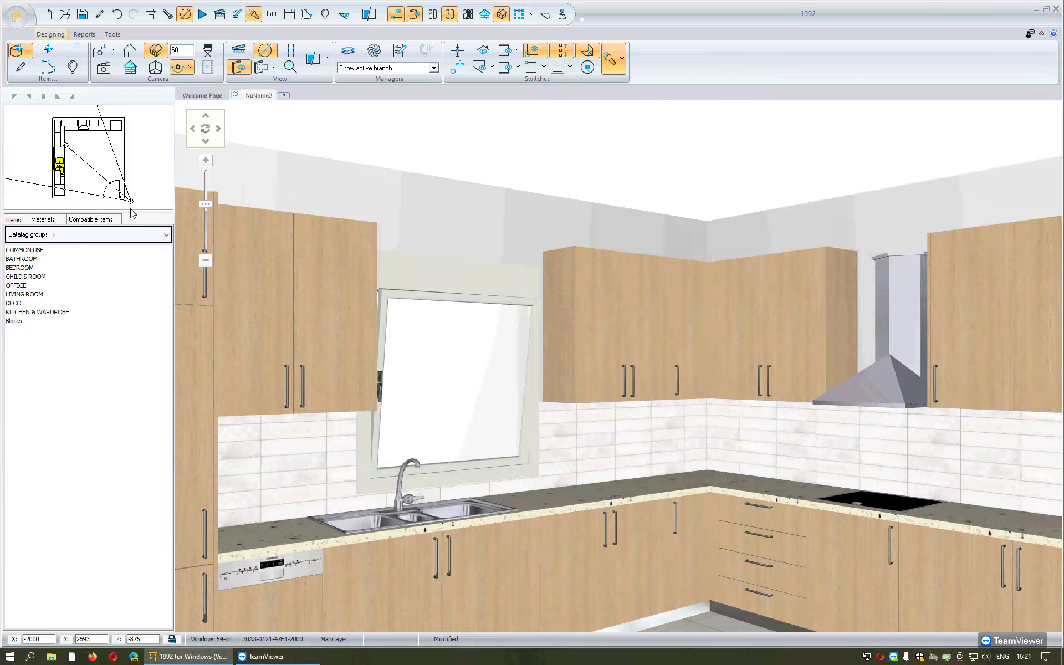
Replace the two-door wall unit beside the fridge column with the compatible Wall unit 80x96 depth 32, 2 glass doors 48 lift-up.
click(92, 220)
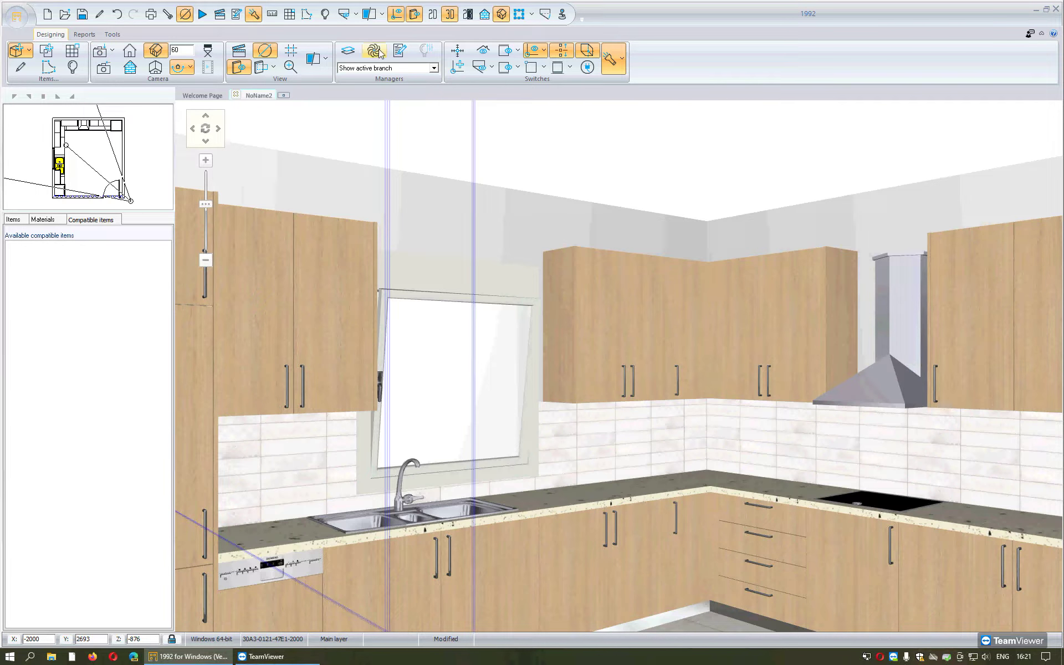
click(609, 65)
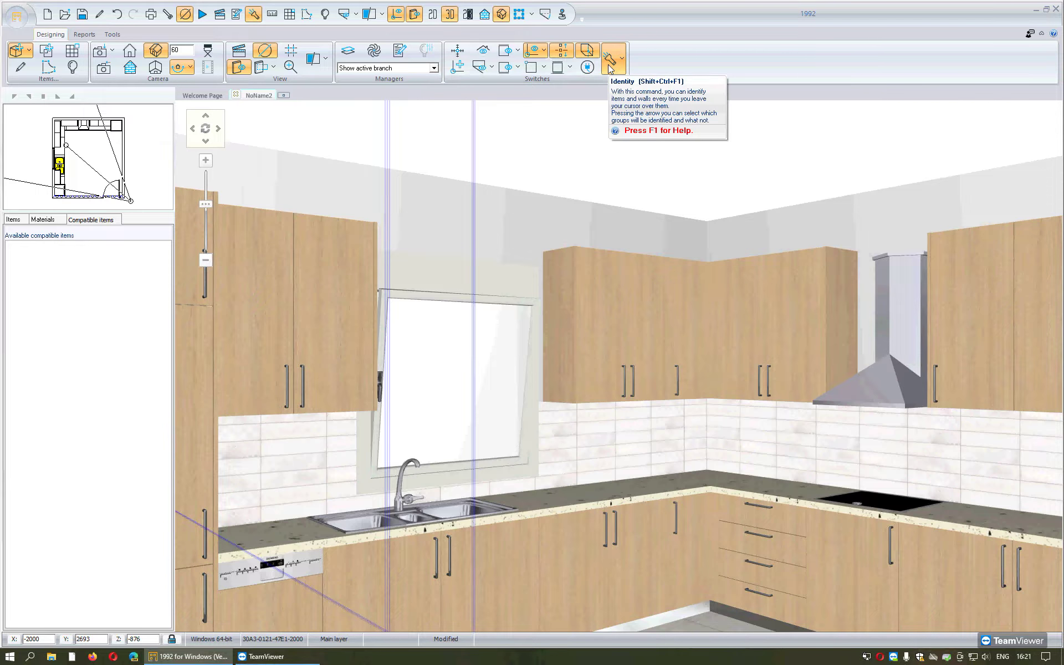
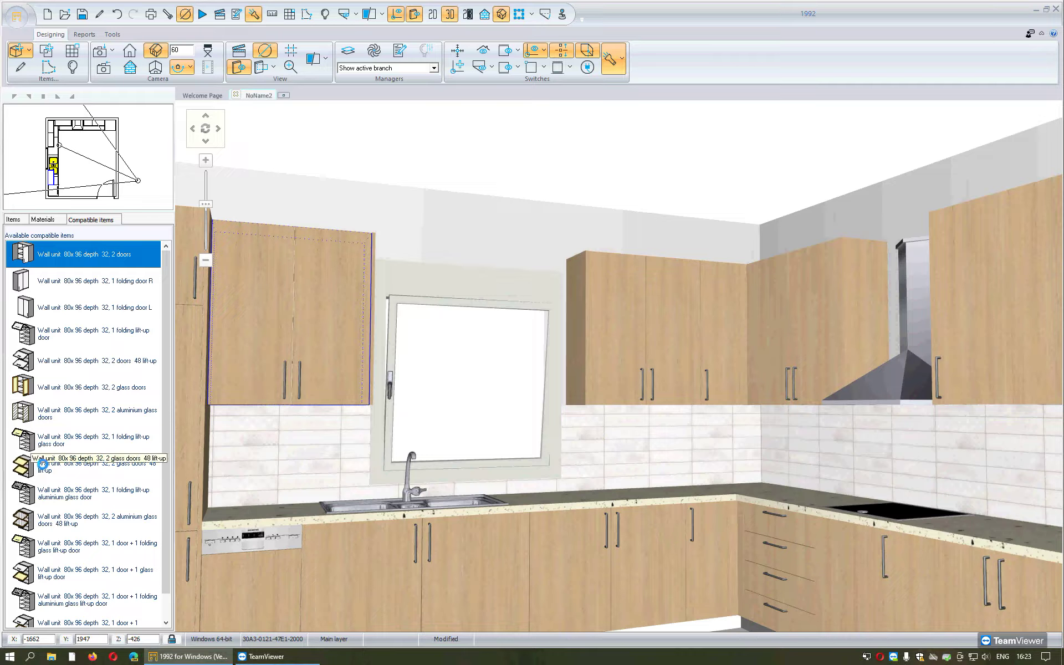
click(51, 470)
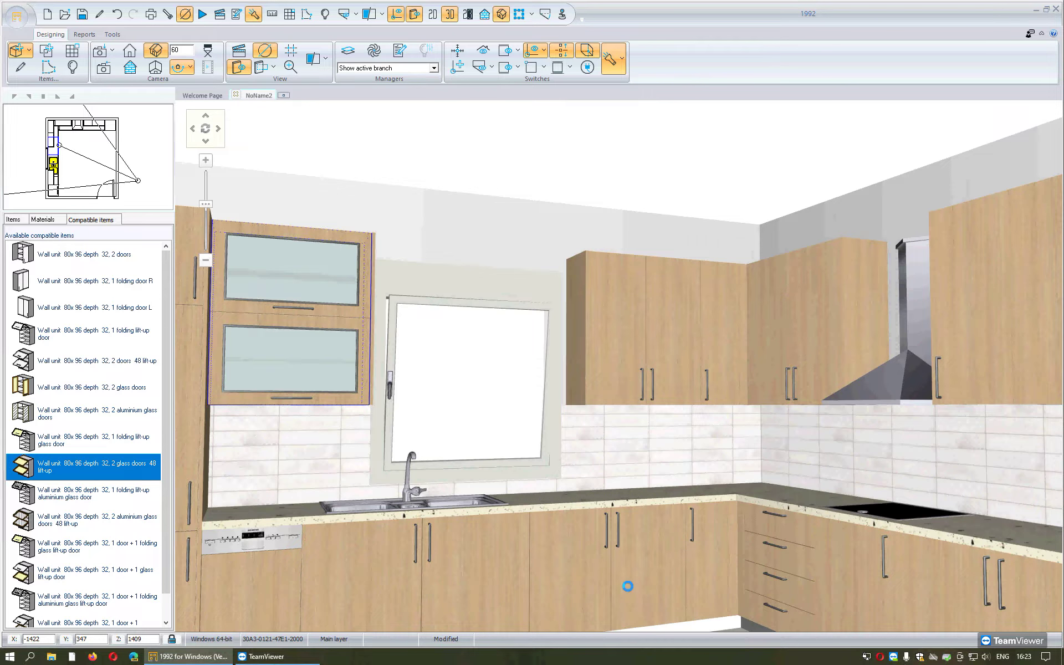
Replace the two-door base unit beside the sink with the compatible Base unit 100x72 depth 56, 2 double drawers + 1 glass deep drawer.
click(627, 586)
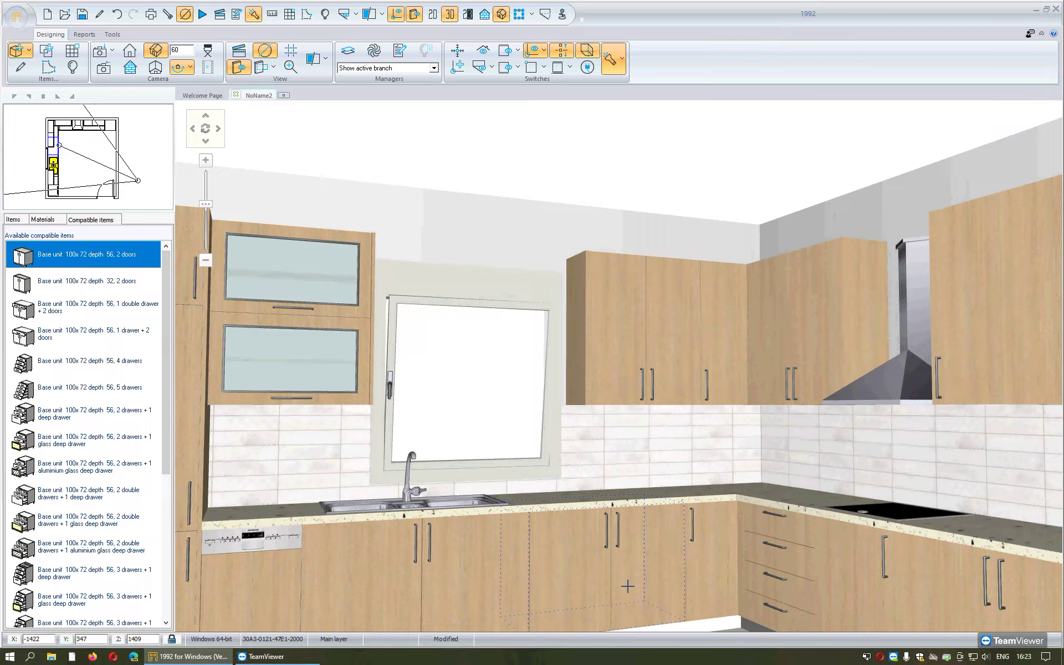
scroll(89, 481, down, 2)
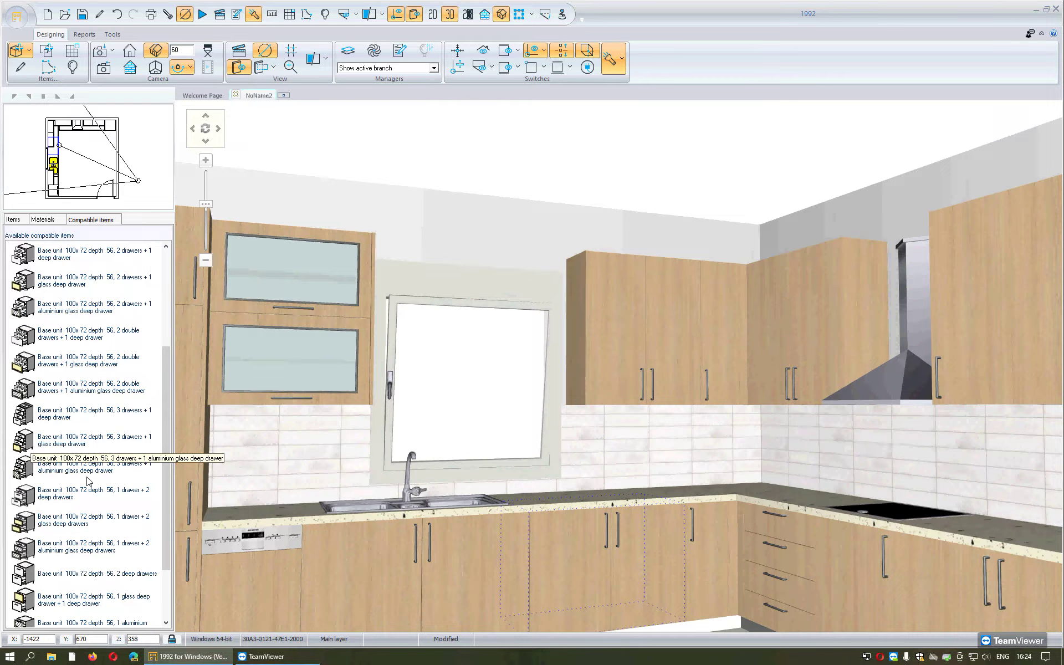
click(62, 365)
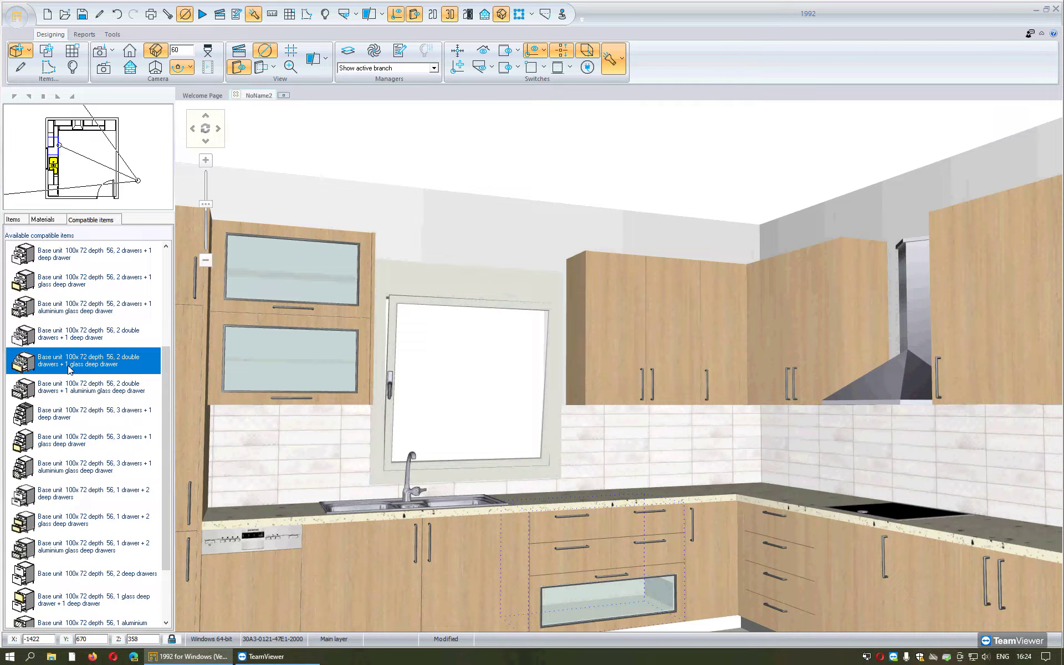
Review the compatible sinks and replace the inox sink with the granite Sink SK 05003, 2 bowls (the bigger right).
drag(418, 502, 416, 430)
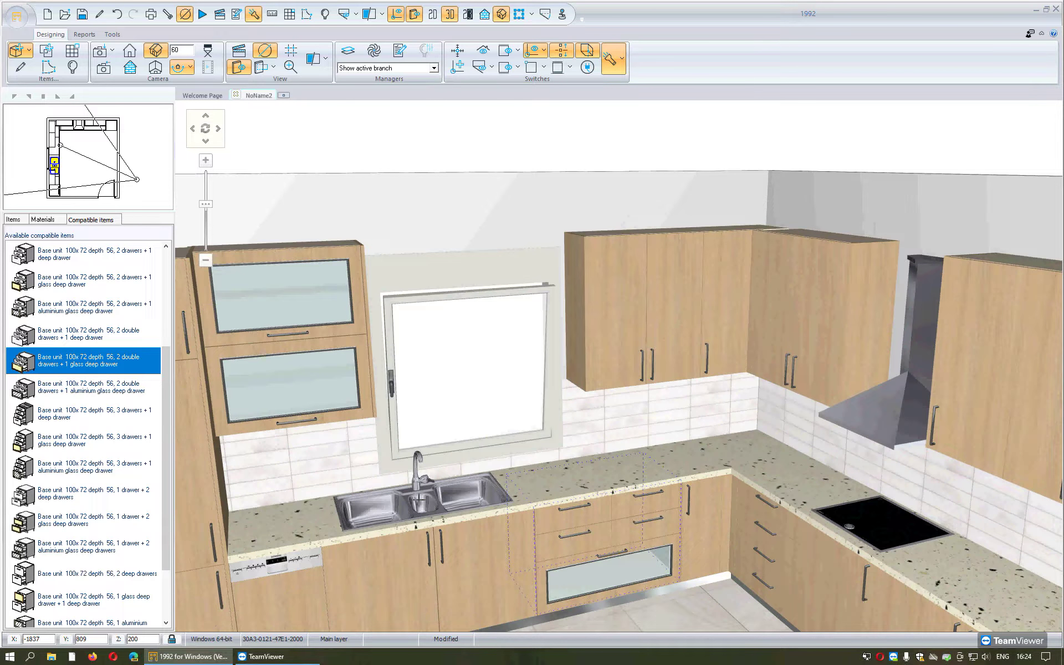
click(426, 500)
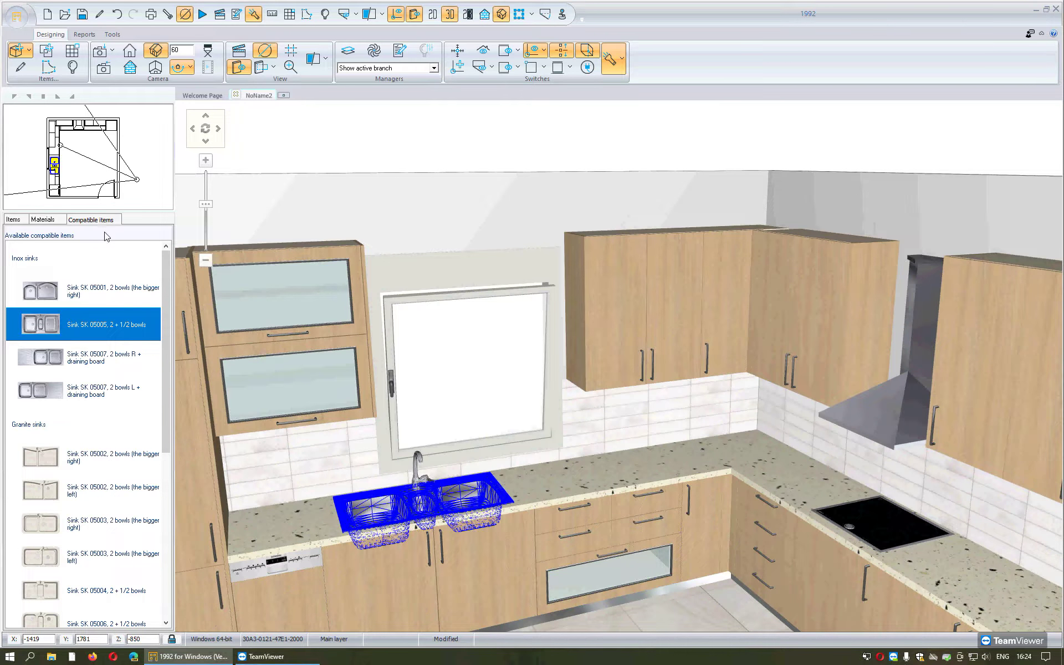
scroll(91, 432, down, 5)
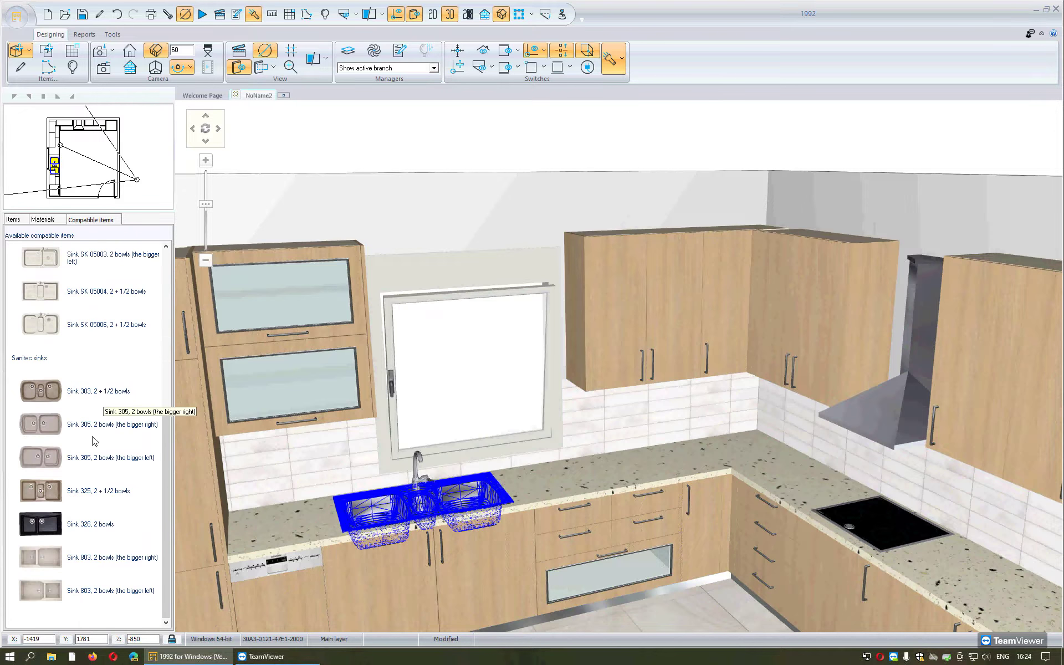
scroll(95, 440, up, 5)
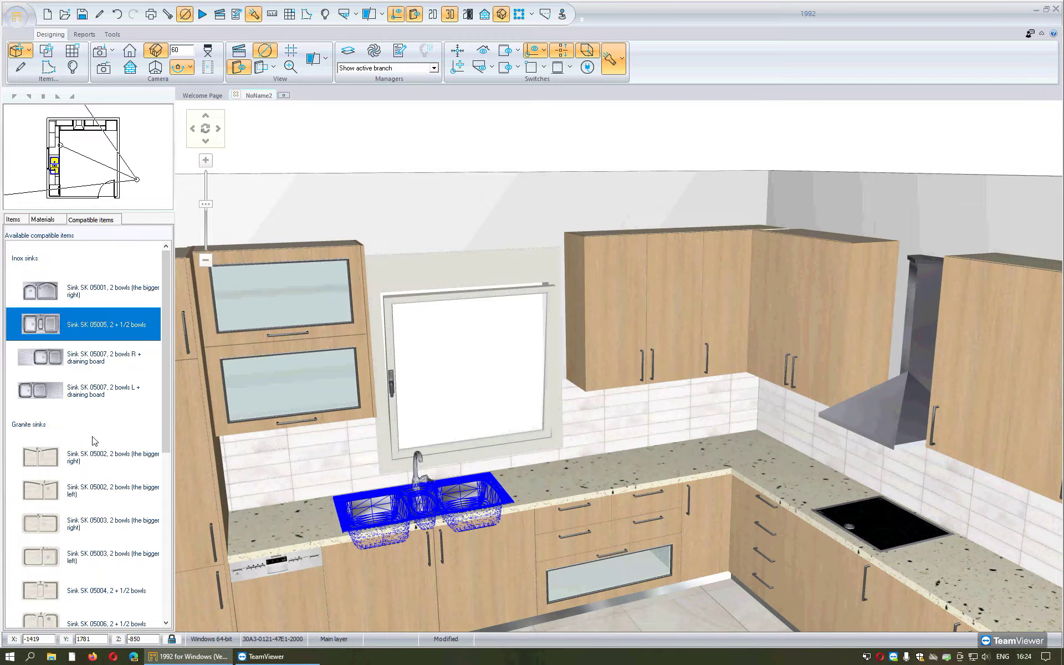
scroll(93, 441, down, 5)
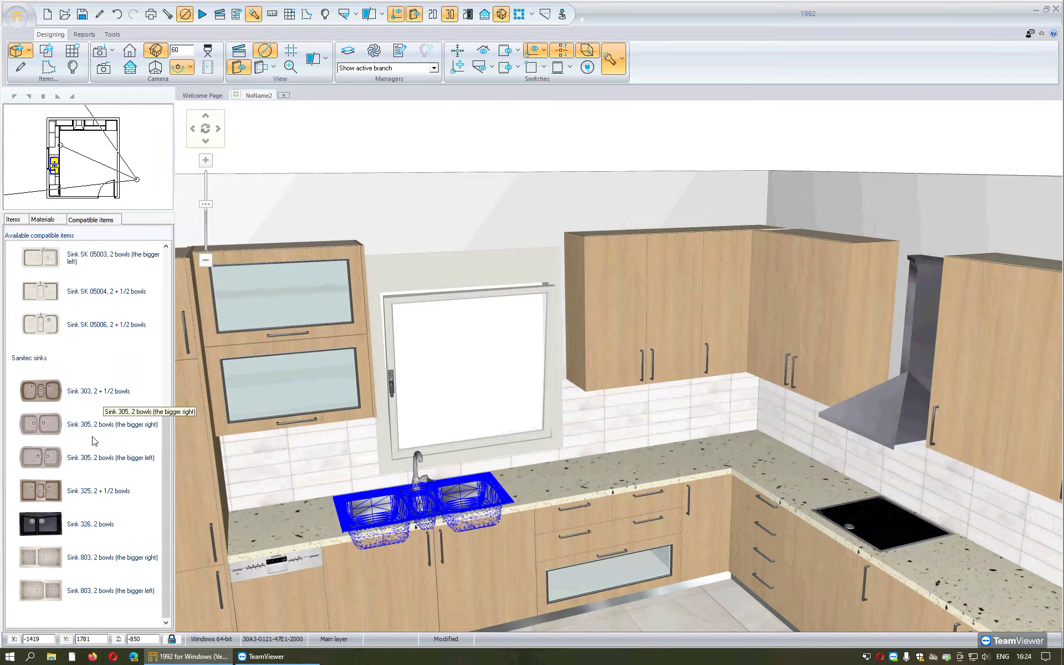
scroll(93, 440, up, 3)
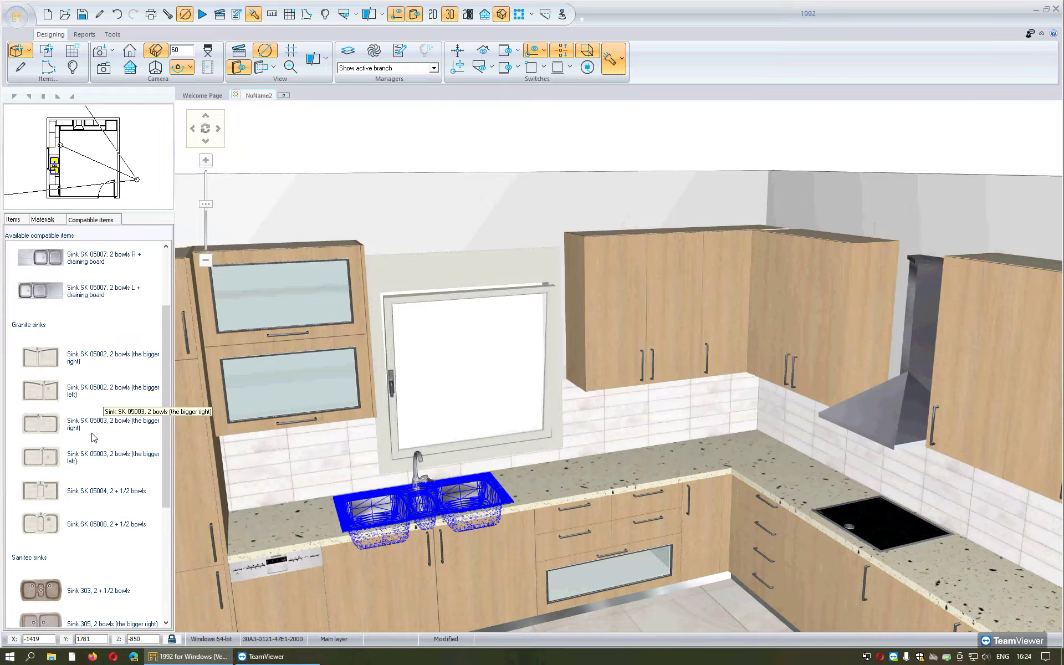
click(31, 329)
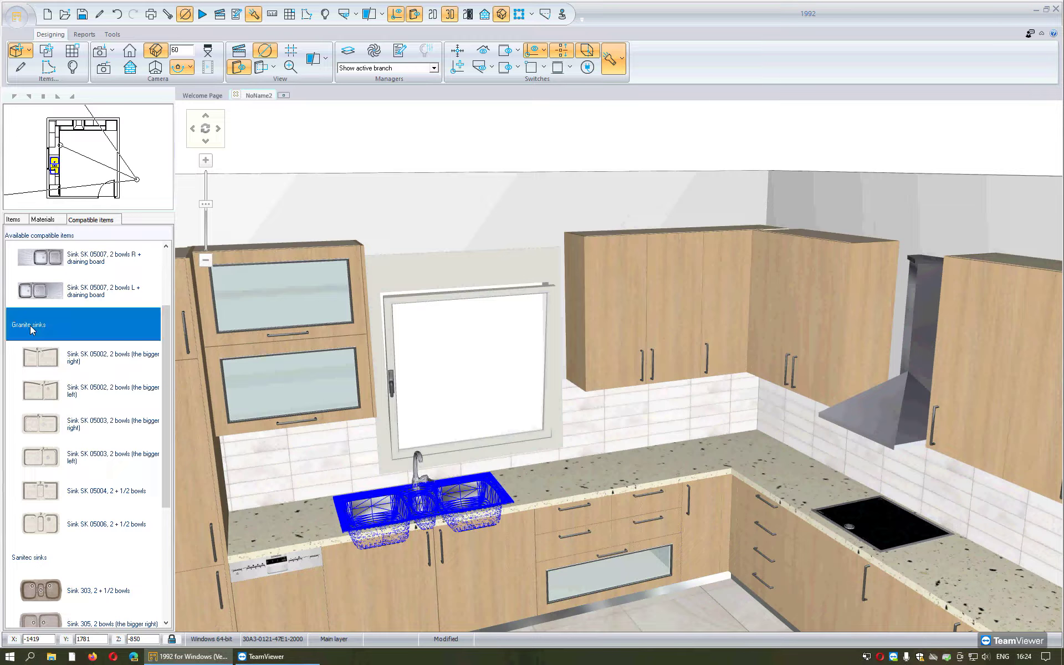
click(73, 427)
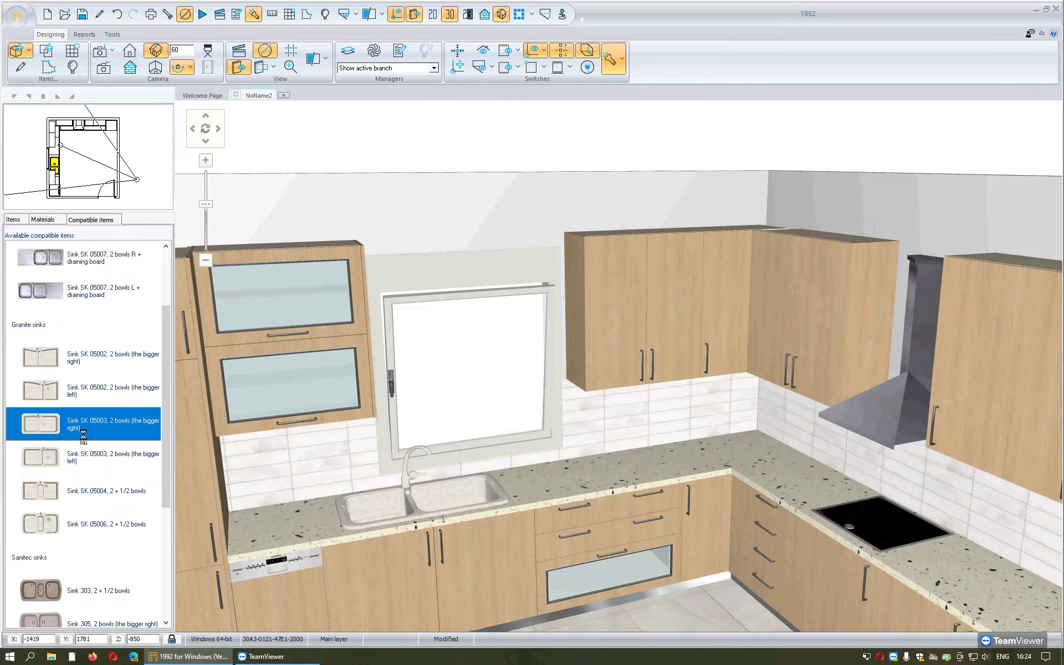
Replace the sink's tap with the compatible Kitchen mixer tap, design 12.
click(406, 480)
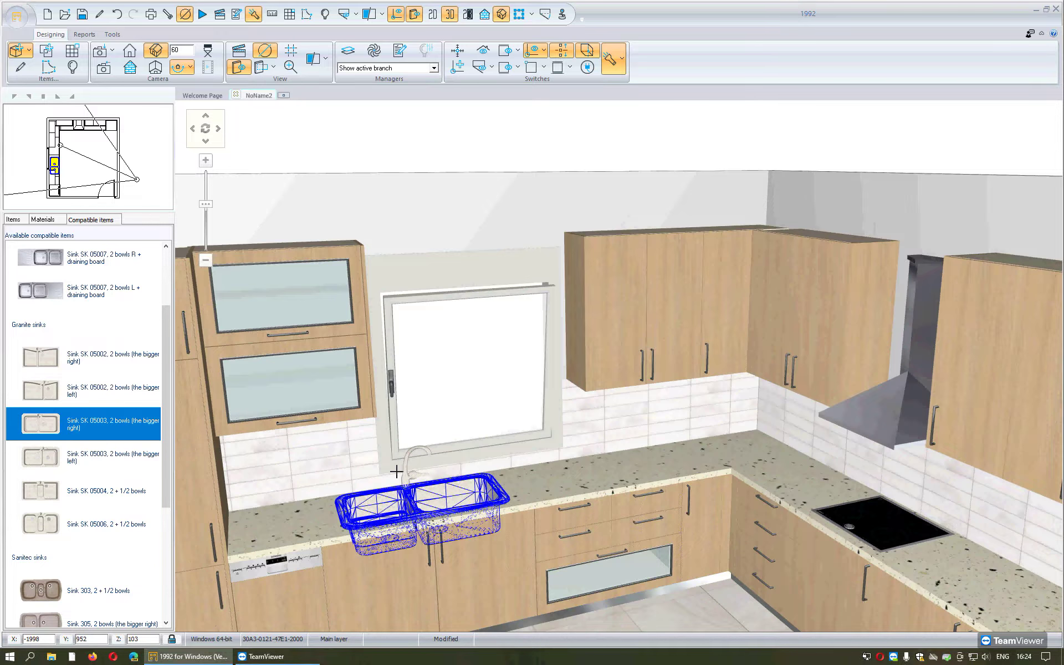
click(397, 472)
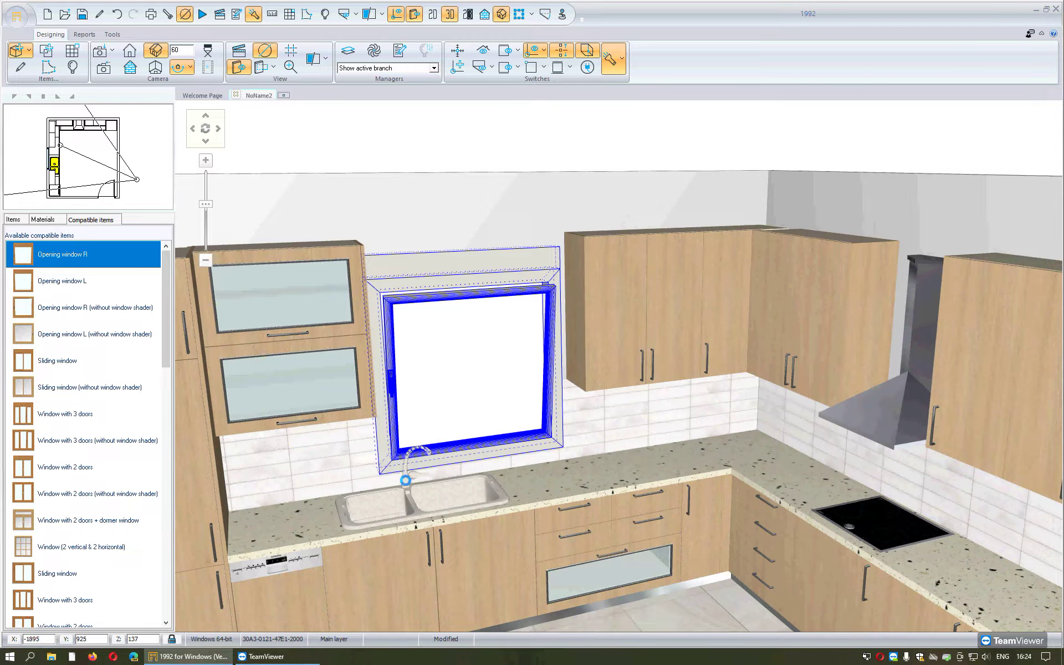
click(406, 480)
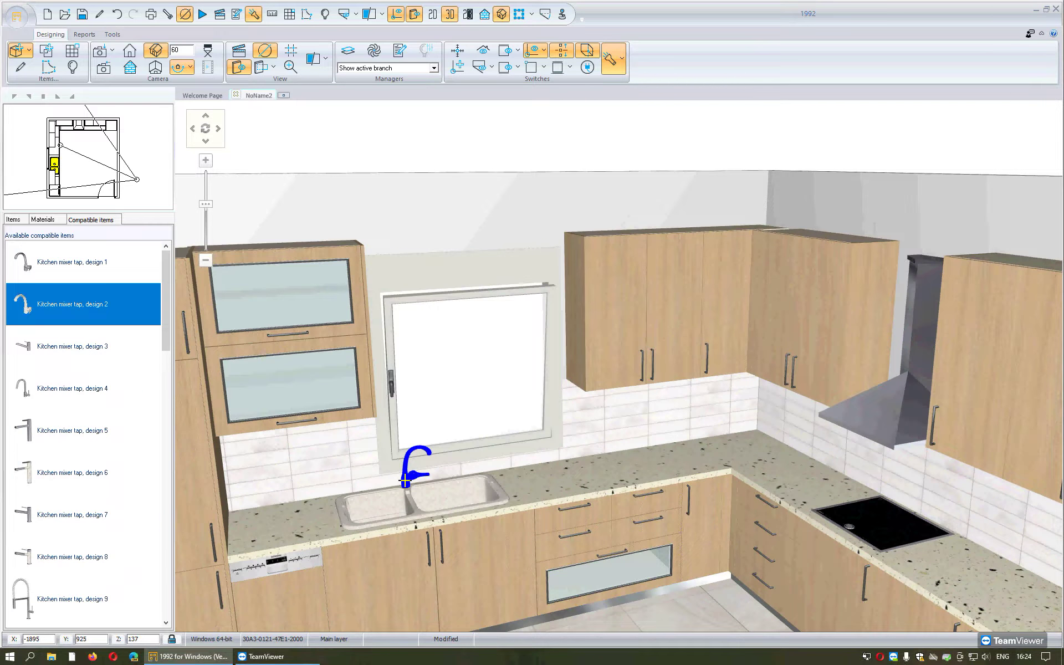
scroll(92, 496, down, 2)
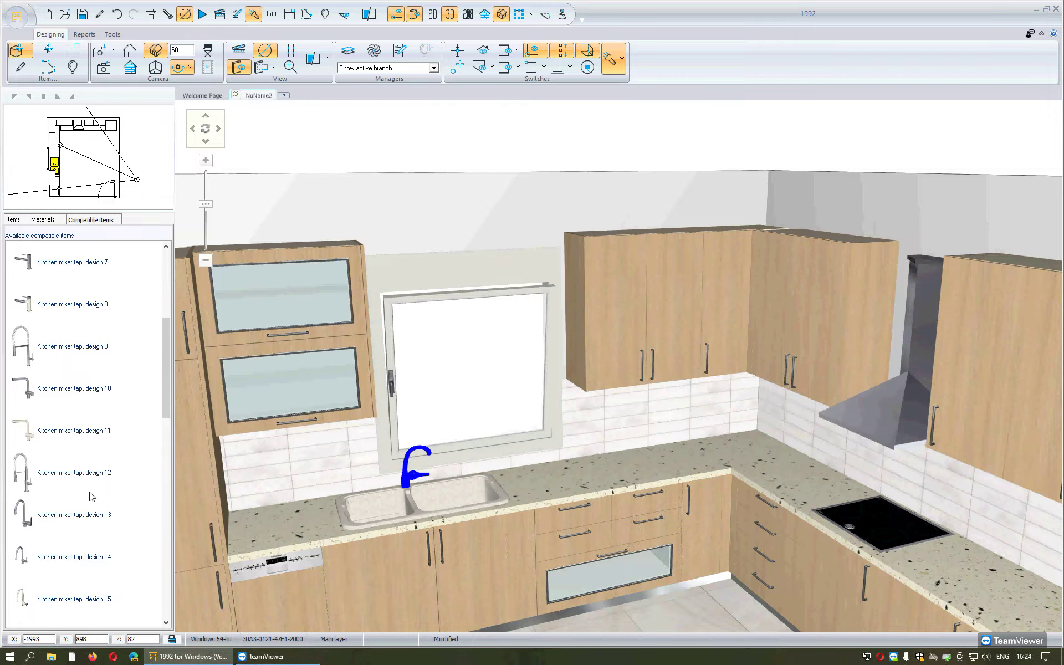
scroll(92, 496, down, 1)
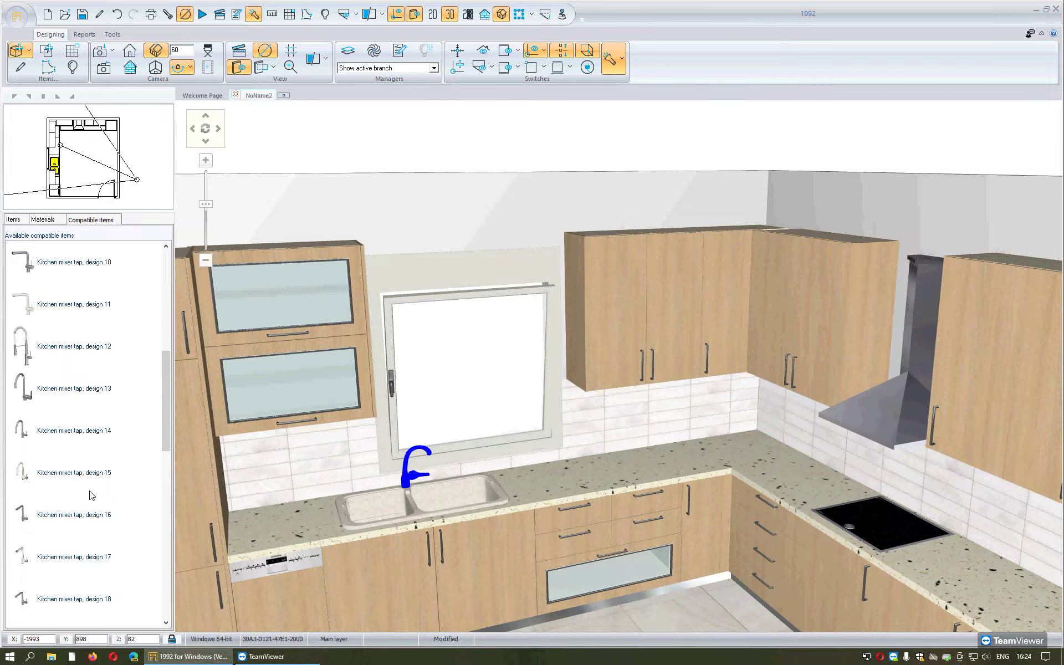
click(73, 361)
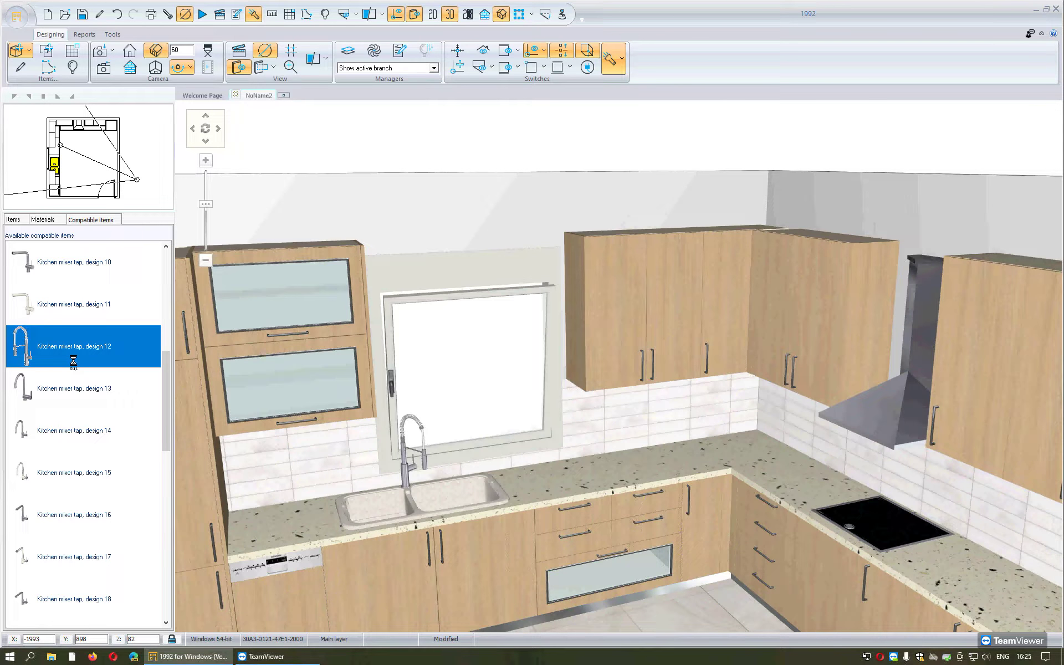
View the compatible alternatives for the ceramic hob and for the metallic hood.
click(887, 530)
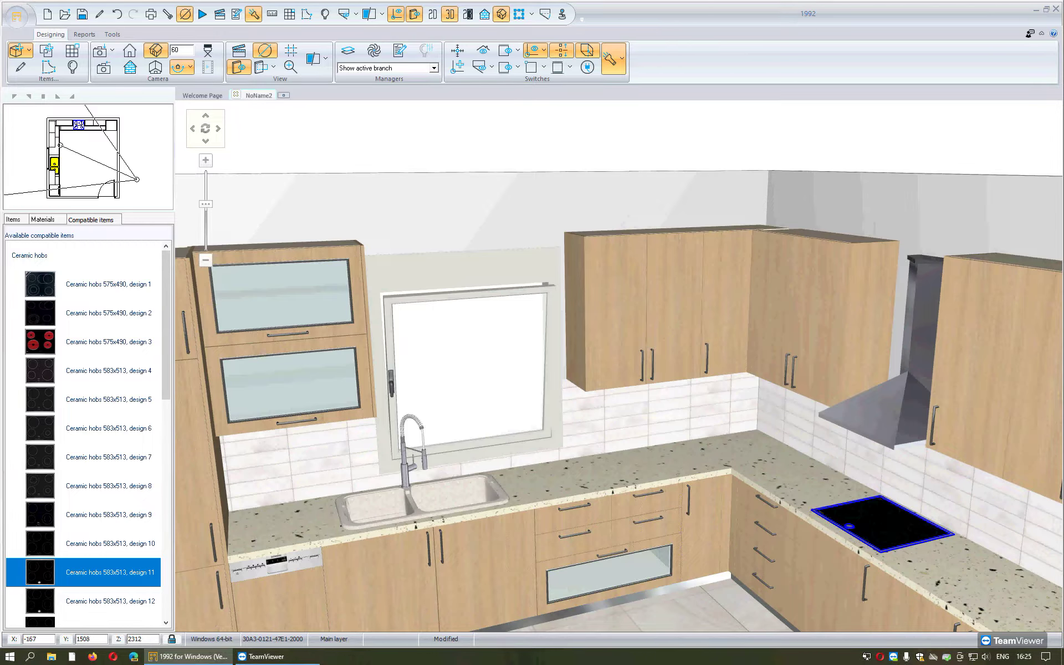
click(890, 417)
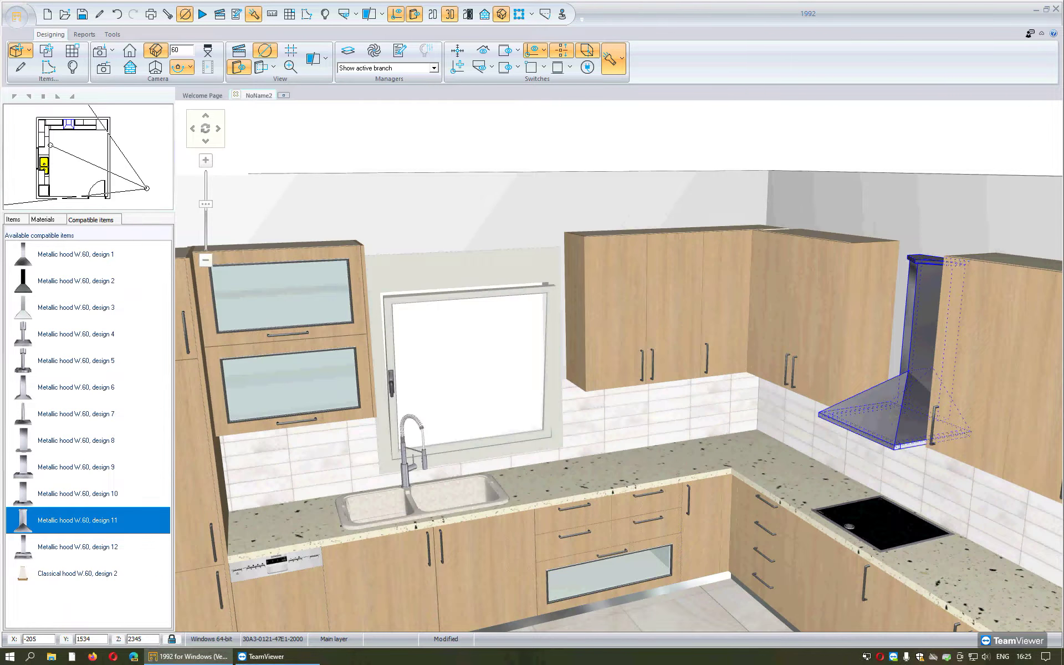
Replace the built-in oven in the tall unit with the compatible built-in Wine cabinet WC 01001.
scroll(893, 422, down, 2)
scroll(1020, 581, down, 1)
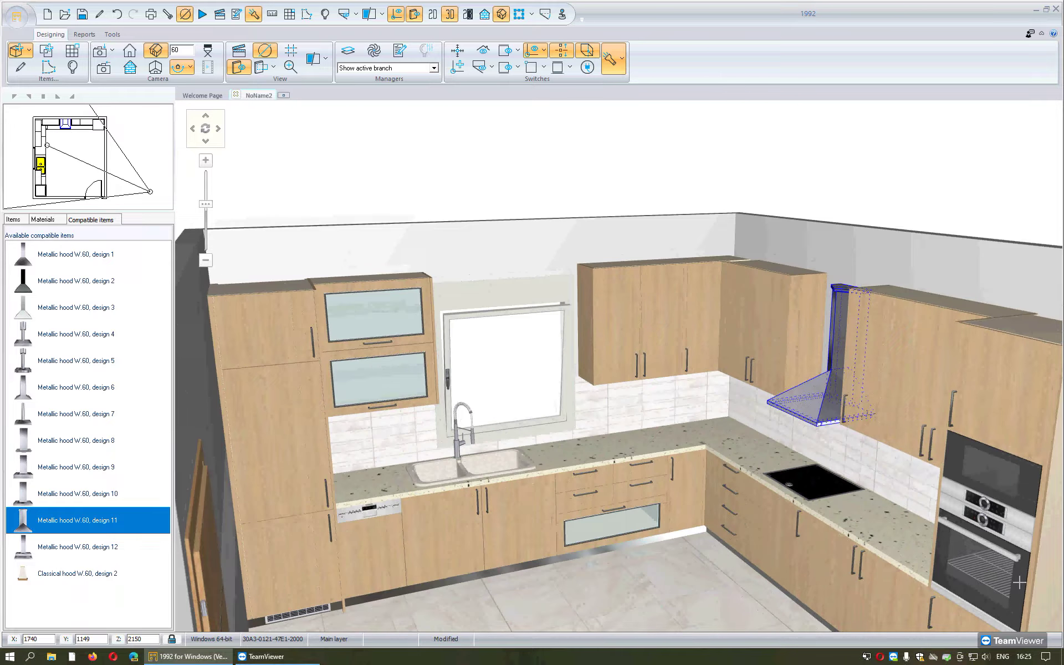
click(991, 574)
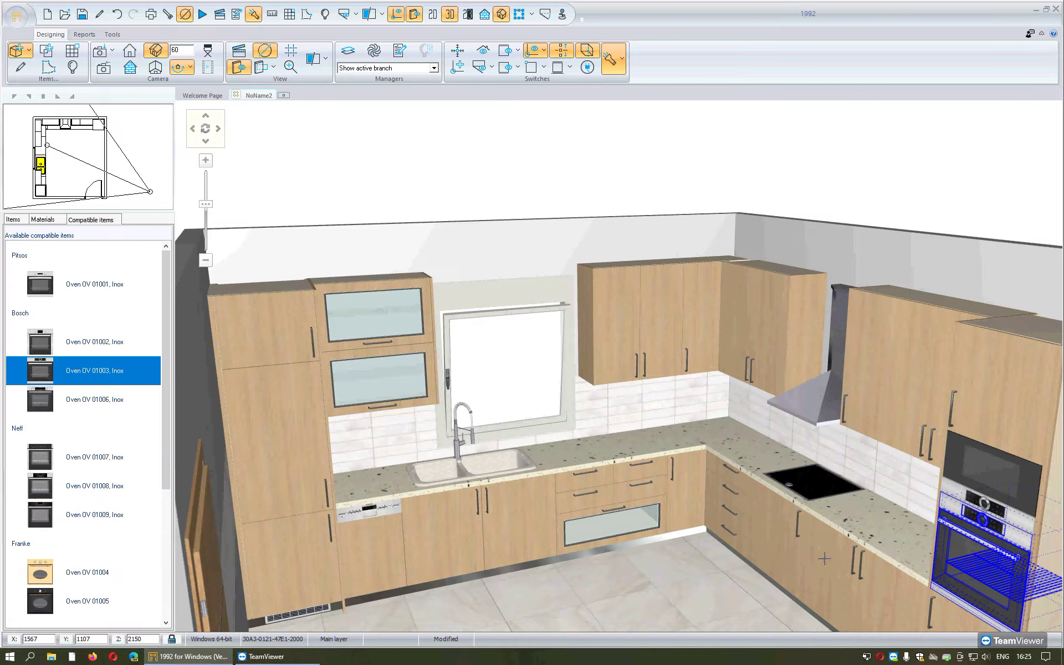
scroll(83, 540, down, 5)
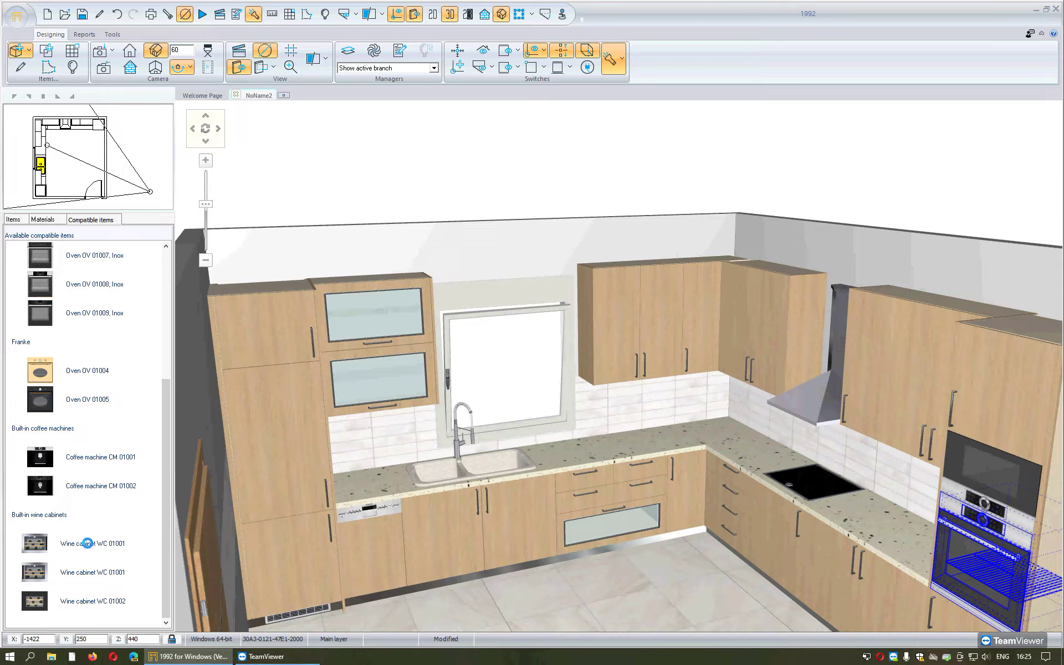
click(95, 548)
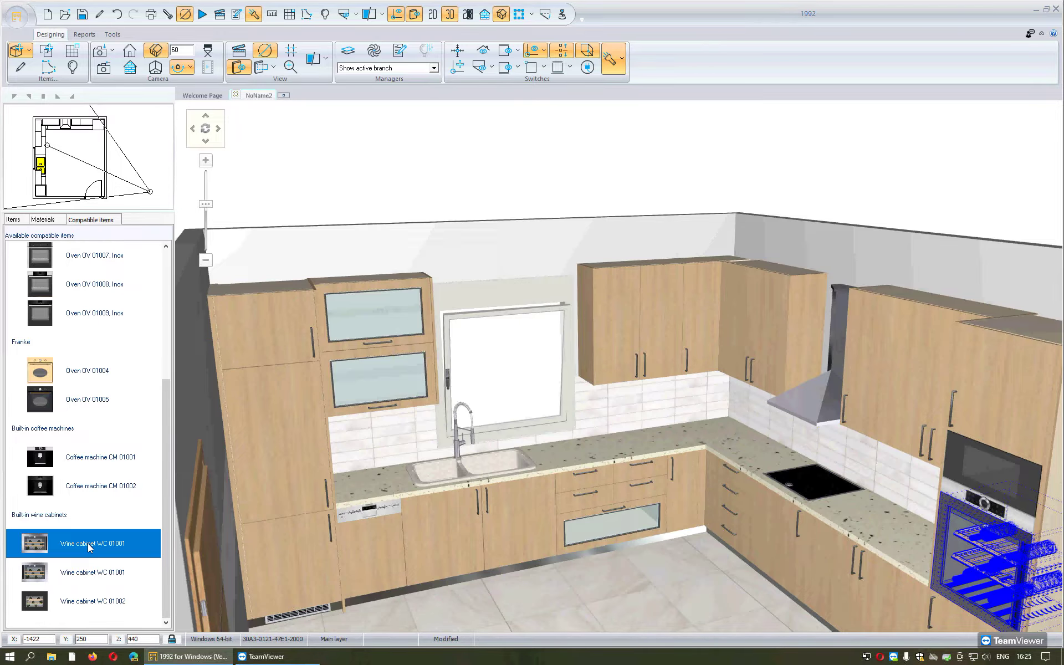
Change the worktop material to 5022 and the plinth material to a brown wood finish.
click(54, 222)
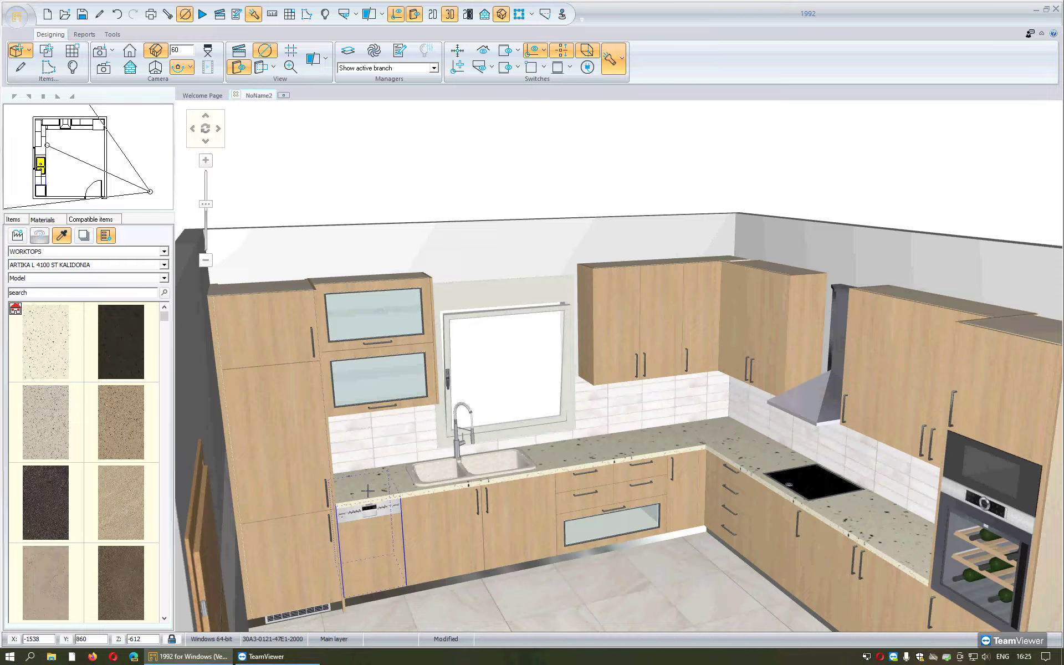
click(140, 446)
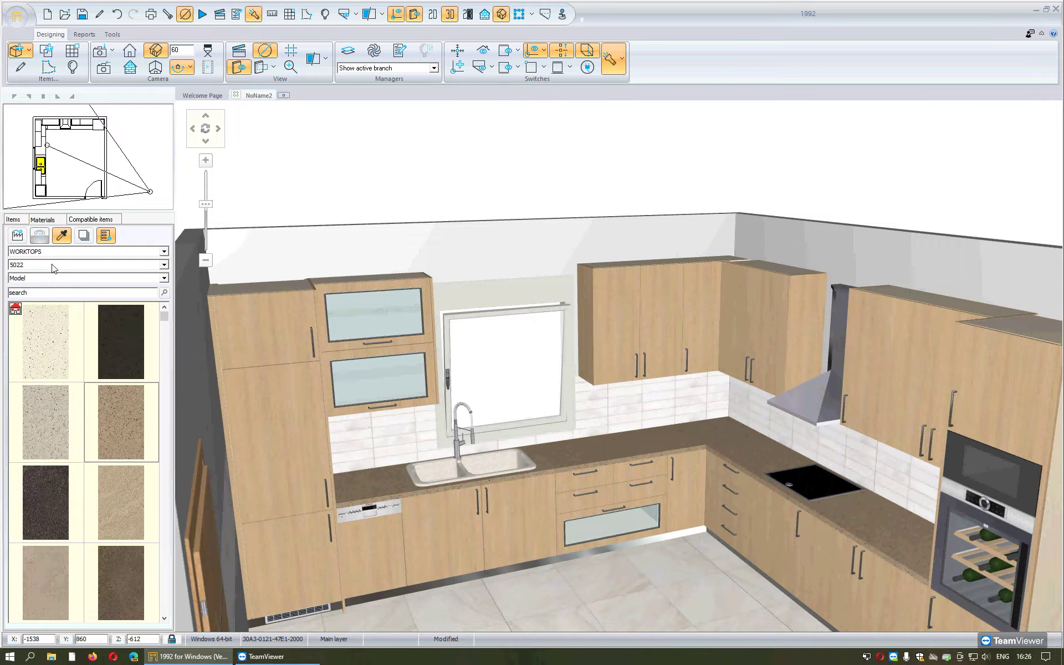
click(403, 593)
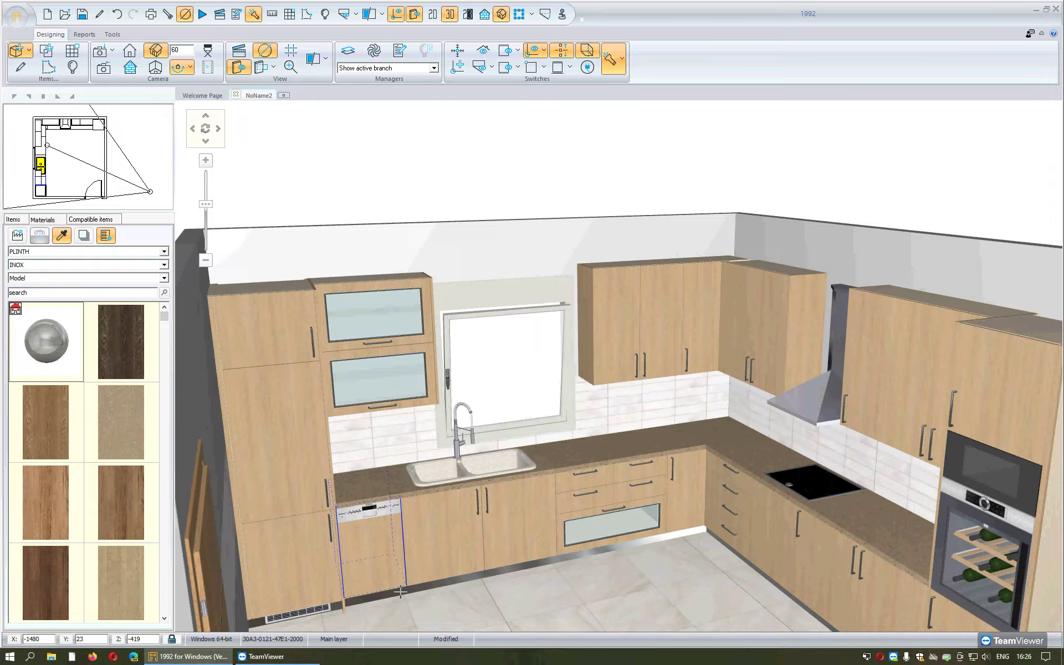
drag(99, 508, 50, 592)
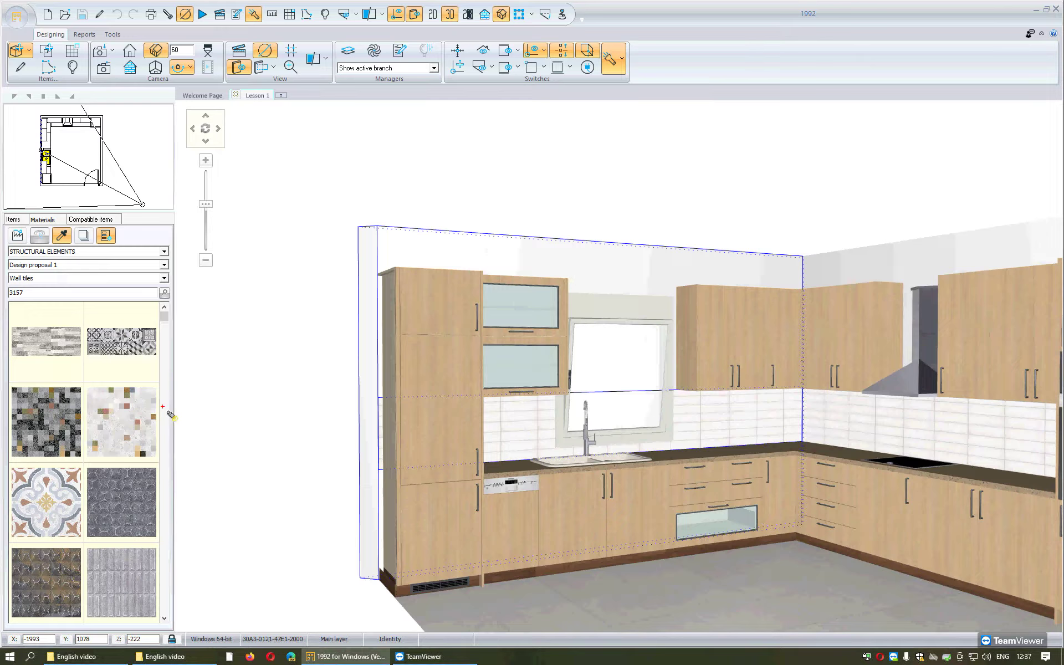
Apply the white mosaic wall tile with coloured chips to the backsplash and the beige DESIGN 007 tile to the floor.
click(141, 414)
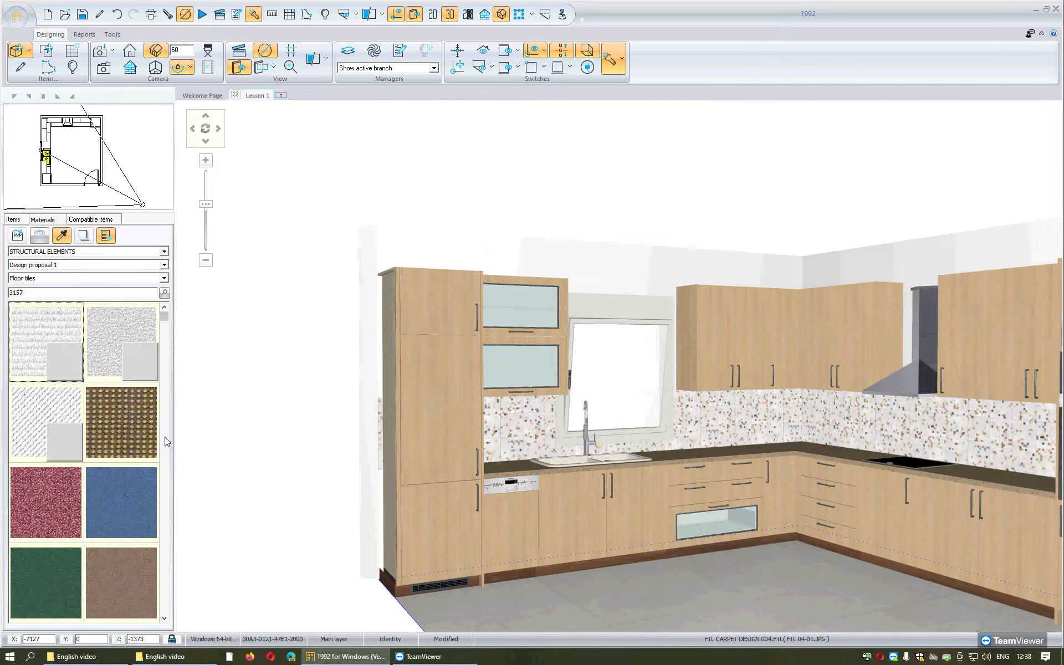
scroll(165, 436, down, 3)
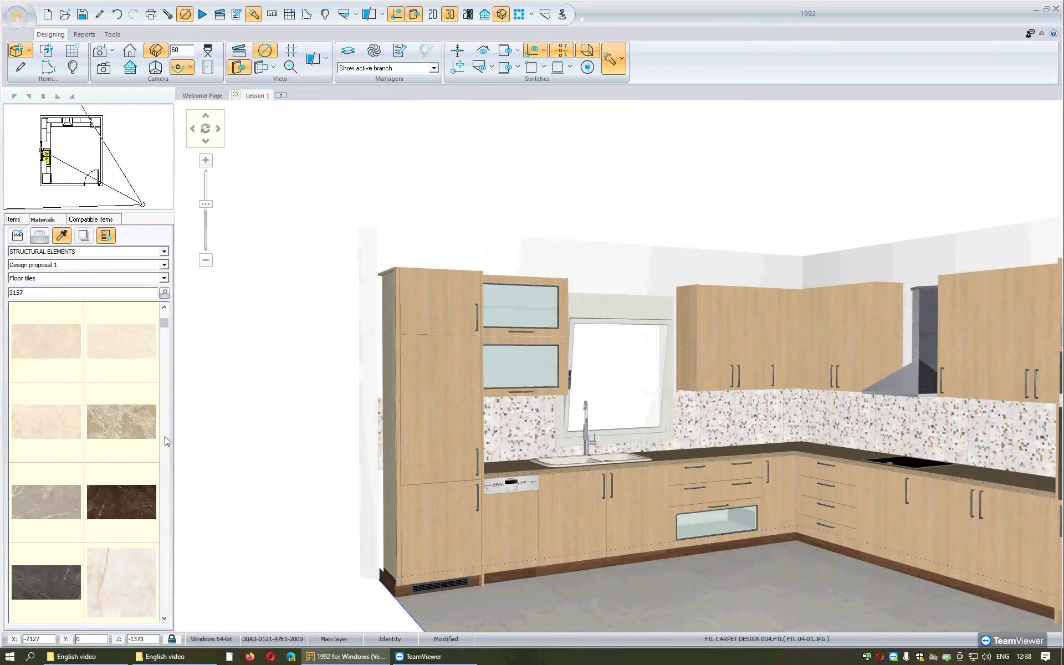
click(55, 434)
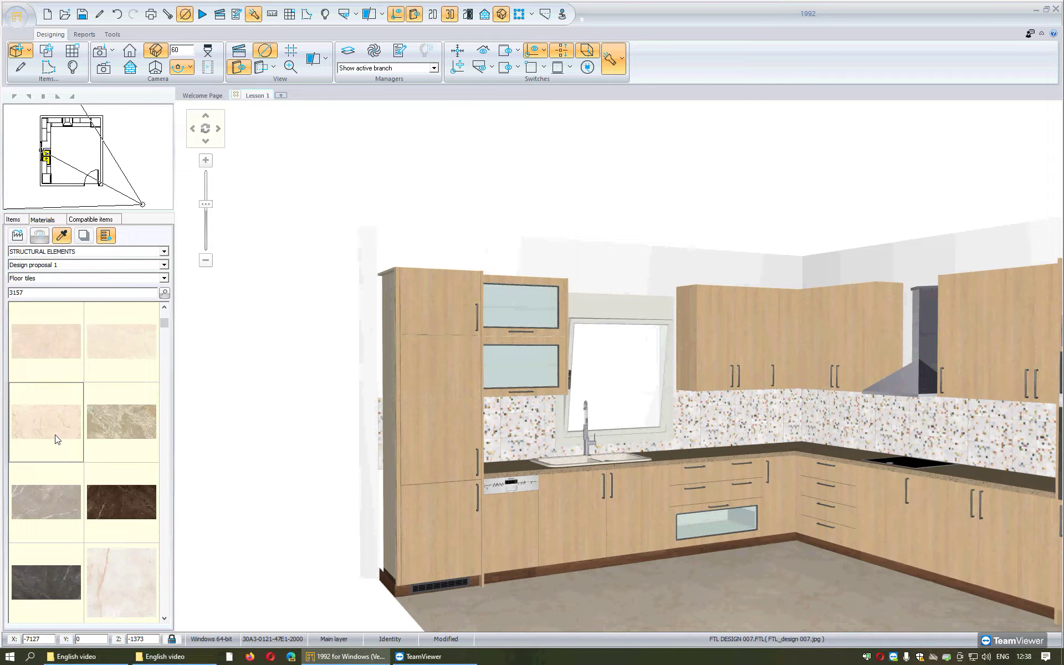
Look through the rest of the floor tile catalogue, including the stone, wood plank and parquet patterns.
click(165, 443)
click(164, 442)
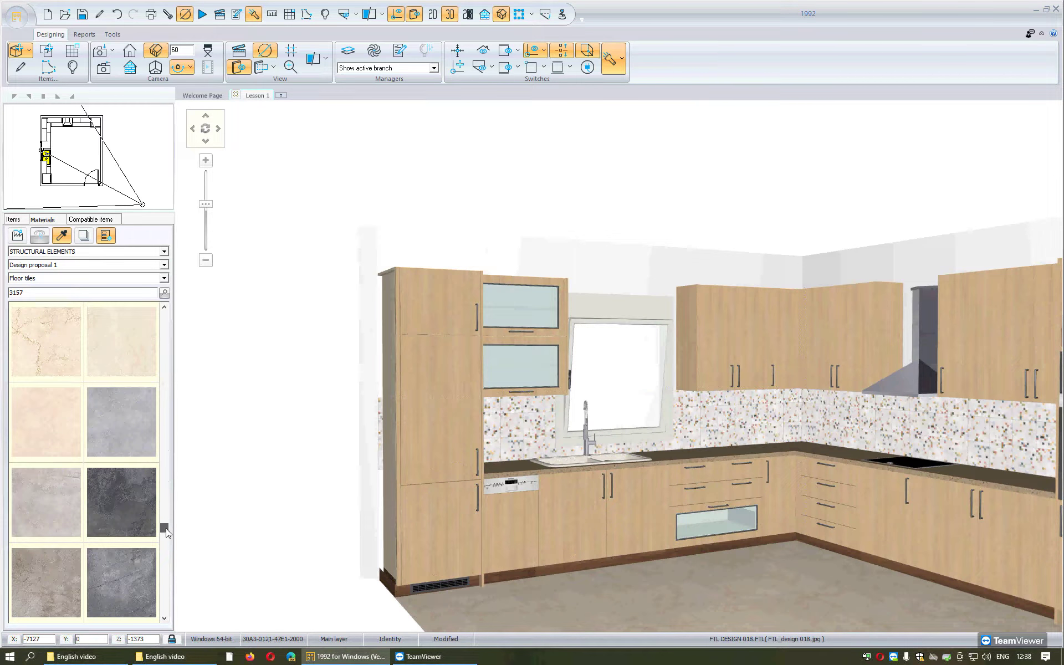
click(165, 528)
click(166, 551)
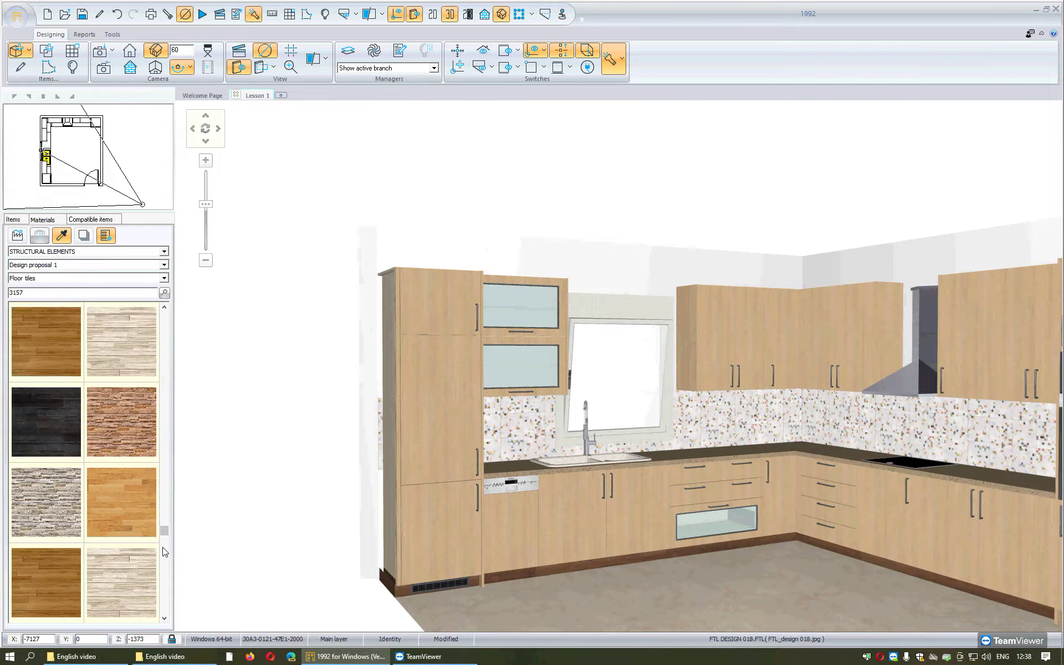
click(165, 561)
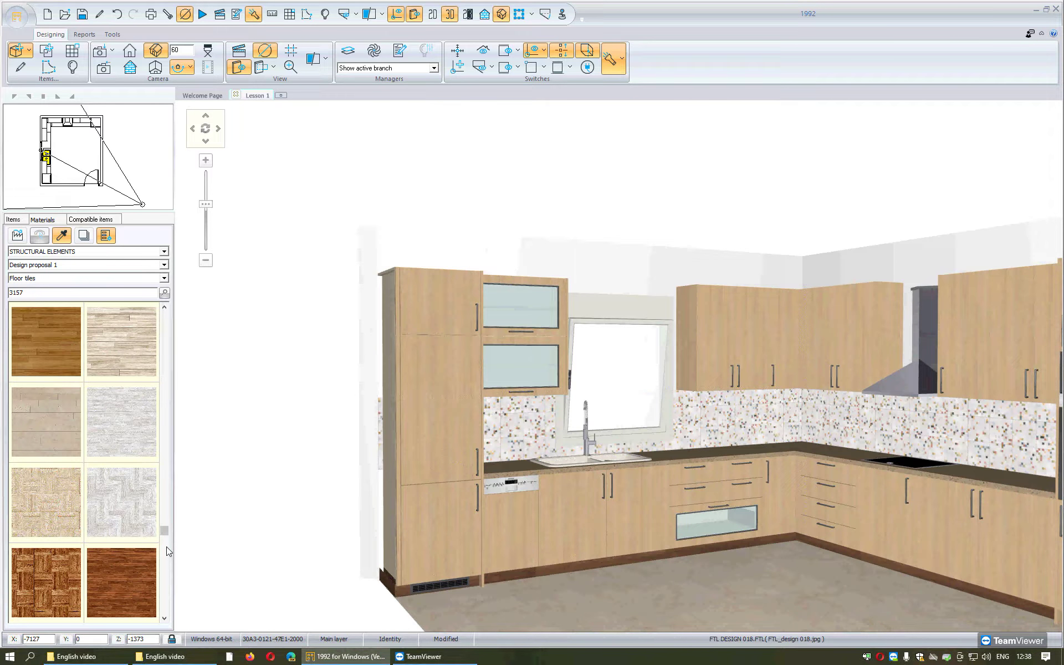
click(166, 548)
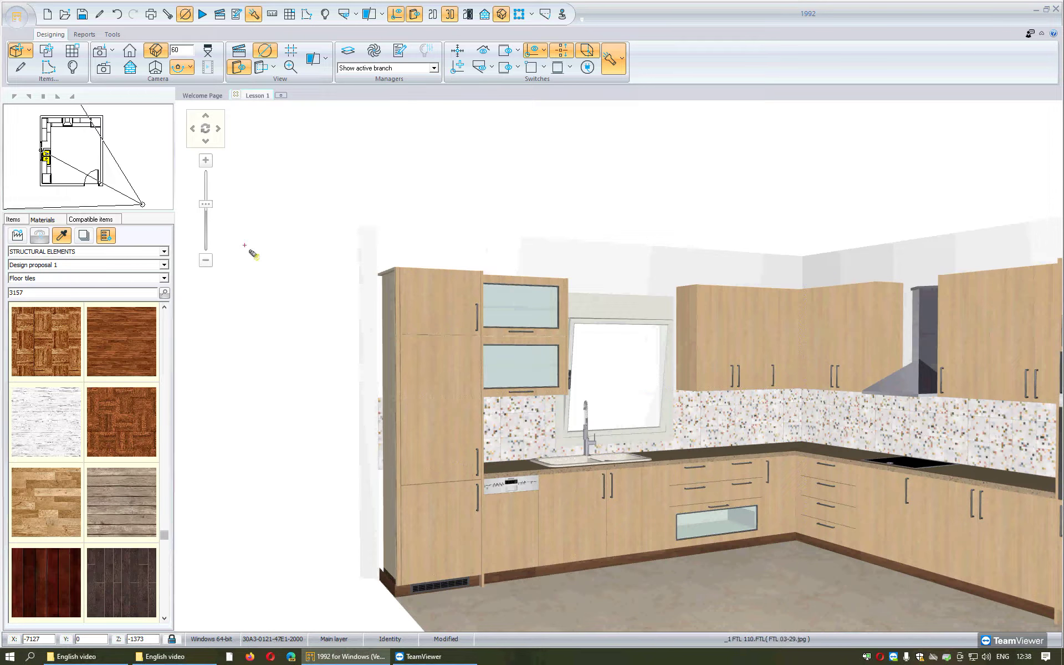
Paint the walls in RAL 1013 Oyster White mat and look through the other wall materials.
click(486, 260)
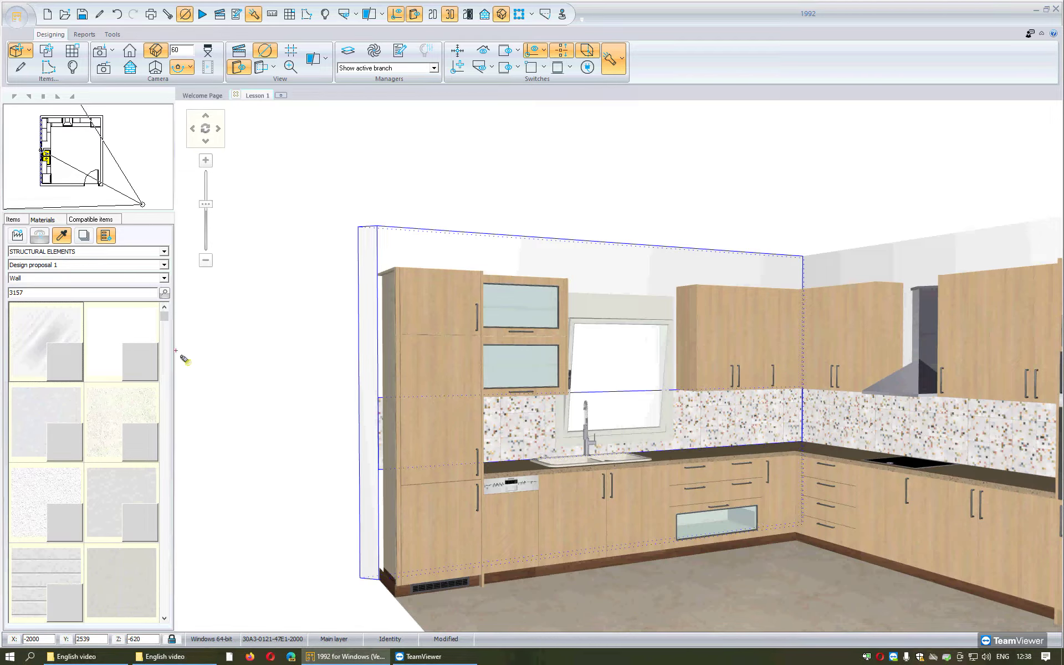
click(132, 370)
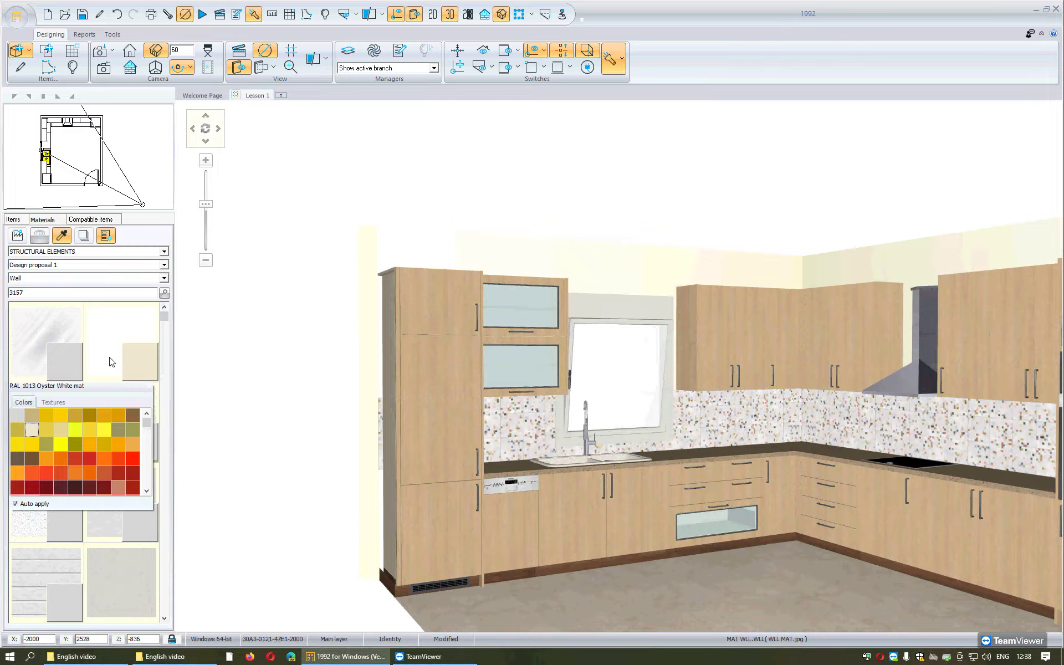
scroll(168, 484, down, 3)
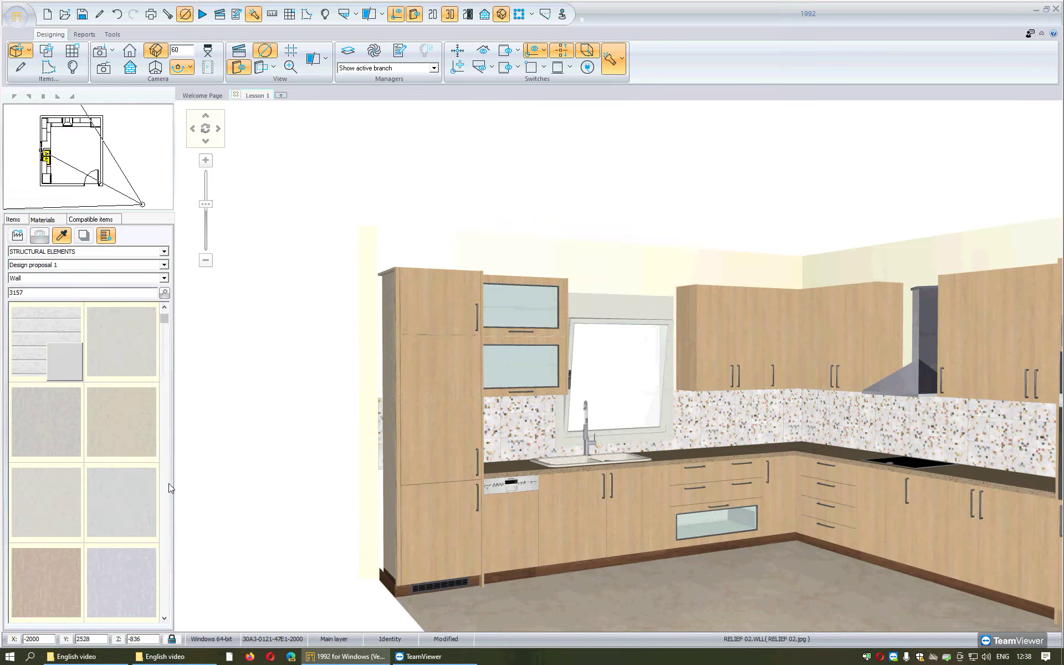
scroll(169, 483, down, 3)
scroll(169, 487, down, 2)
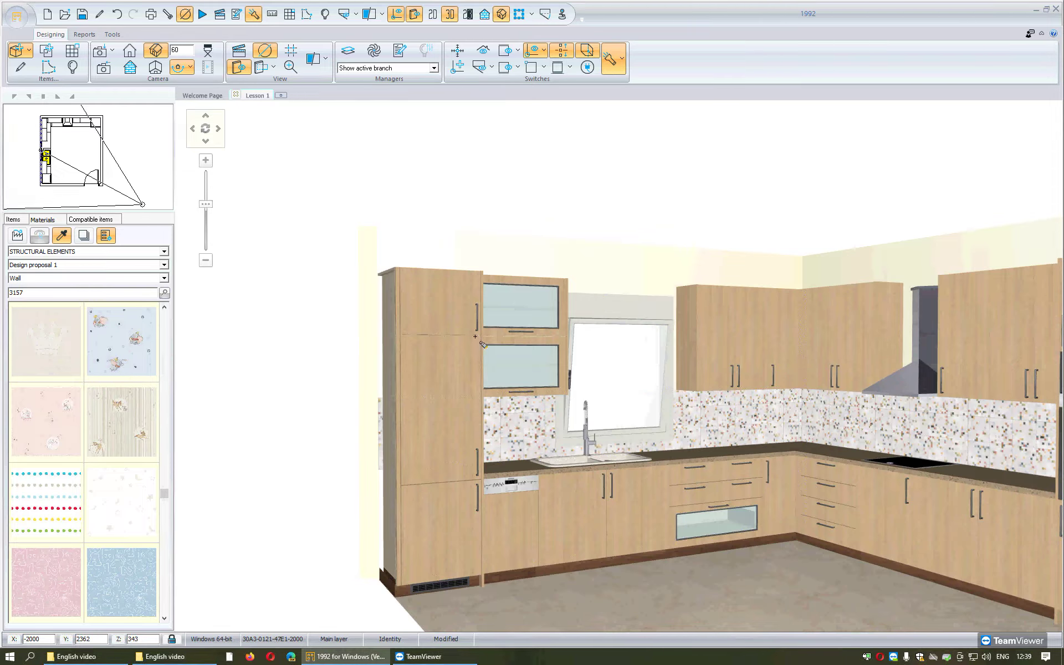
Search the door models for 1212 and apply H1212 ST33 Brown Tossini Elm to the cabinet doors.
click(438, 366)
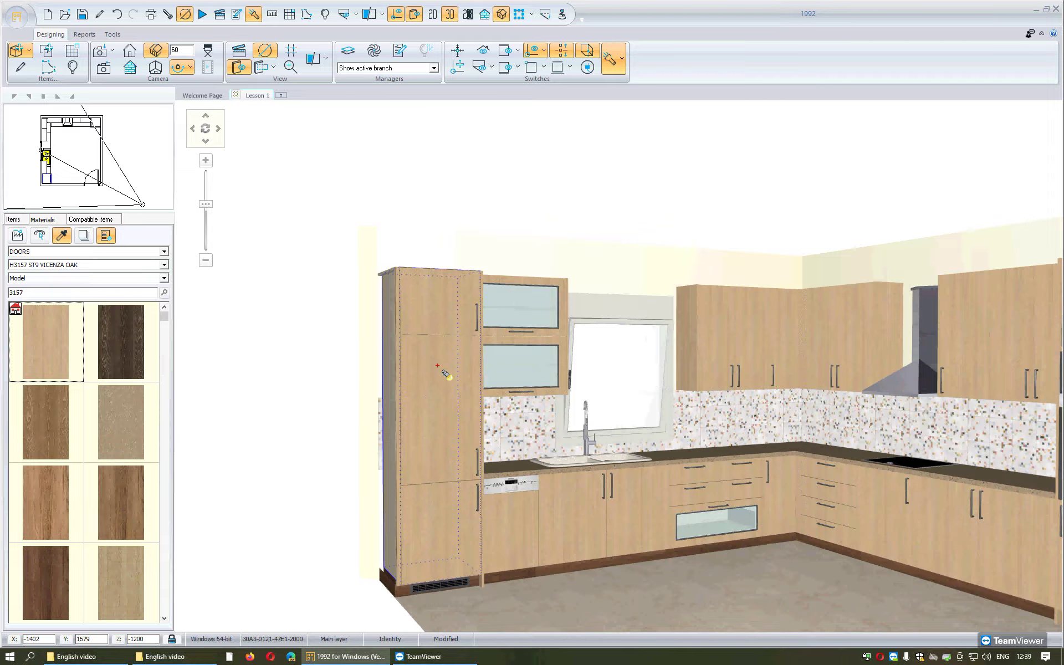
double_click(41, 292)
key(Return)
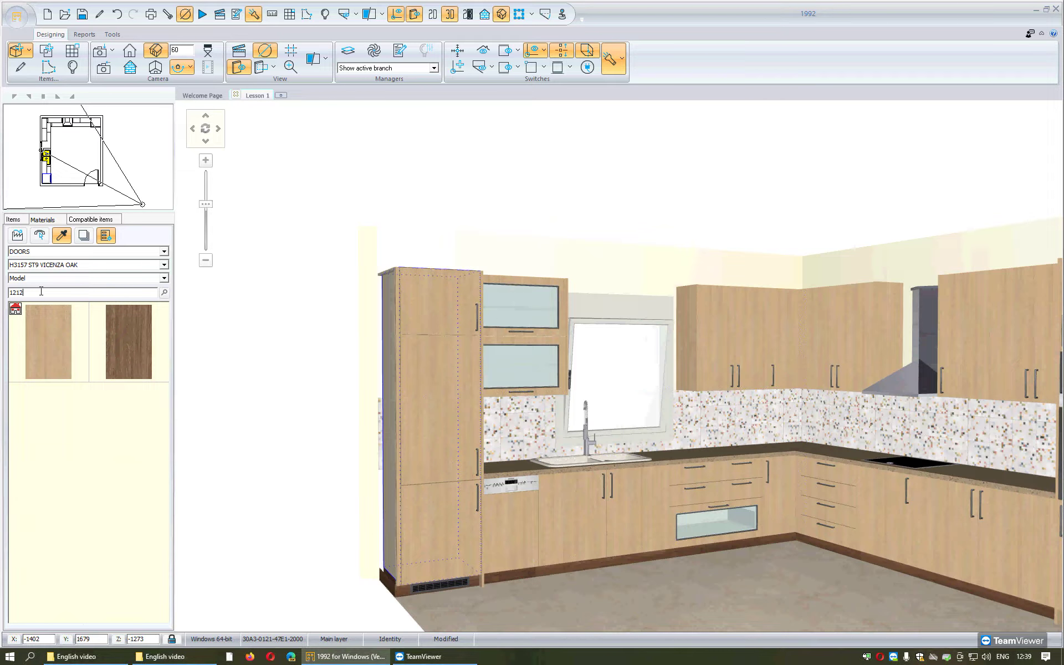
drag(131, 336, 128, 333)
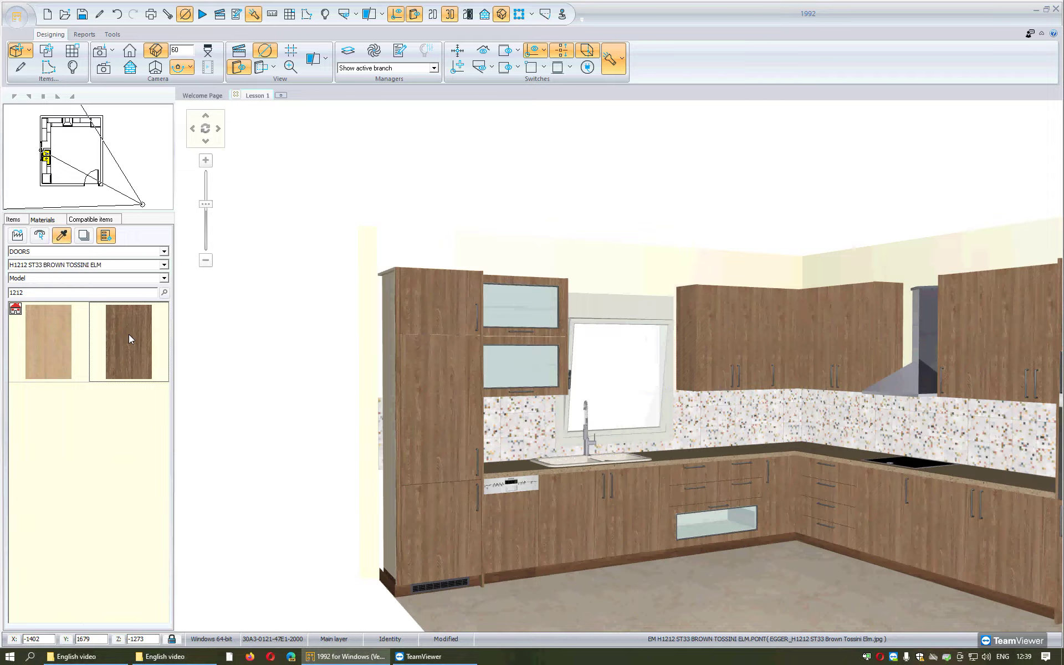
Search the door models for RED.
double_click(75, 292)
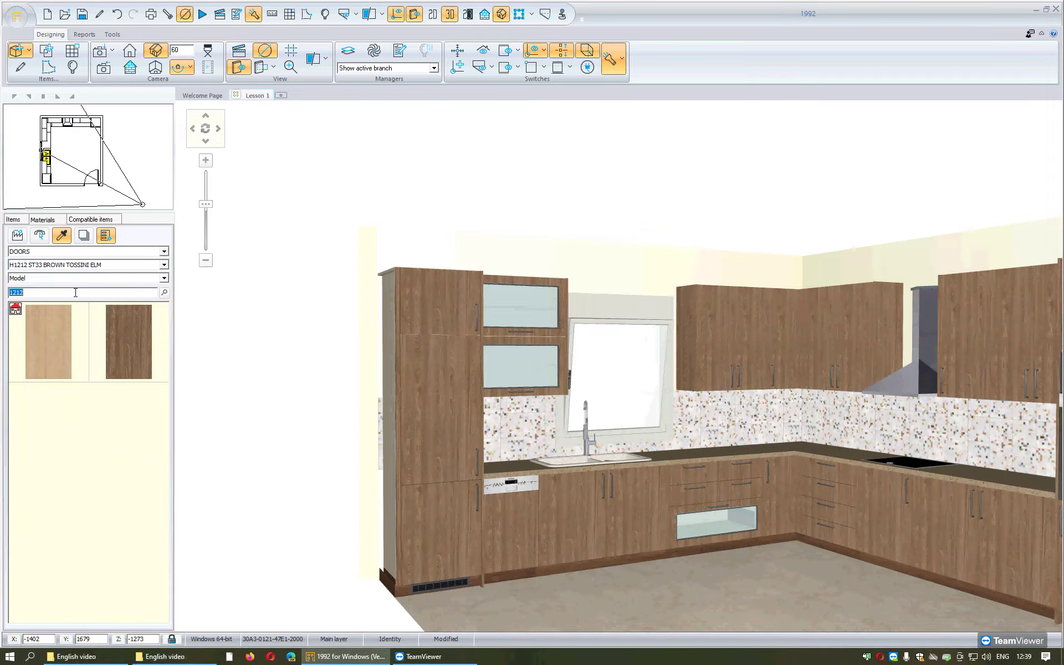
text(RED)
key(Return)
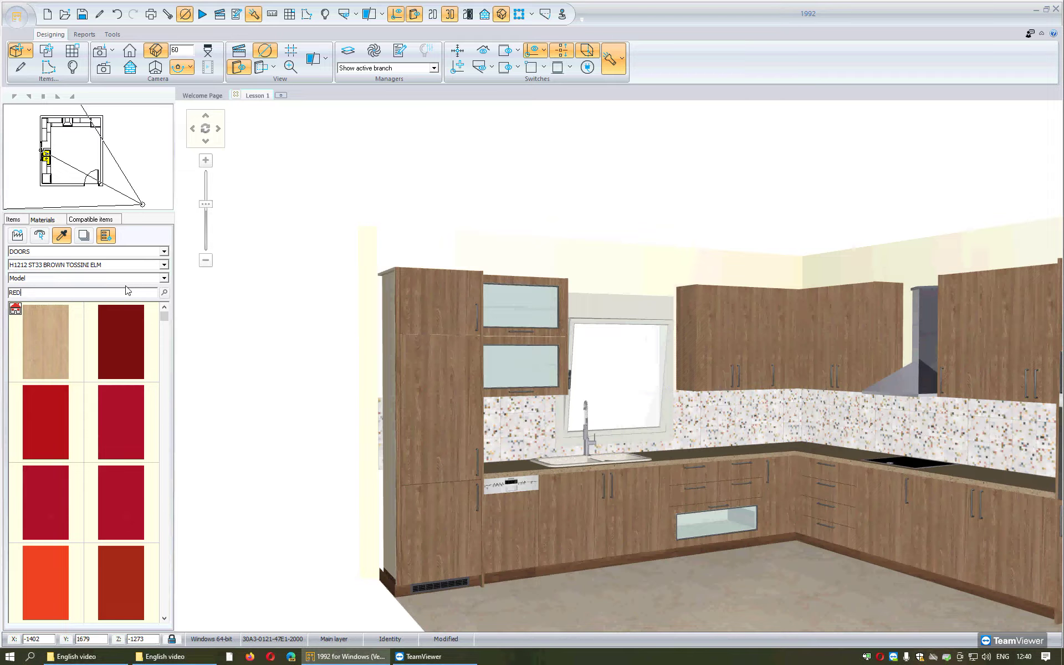
Select all wall items as a block and change their door model to the light lilac 1140.
click(532, 19)
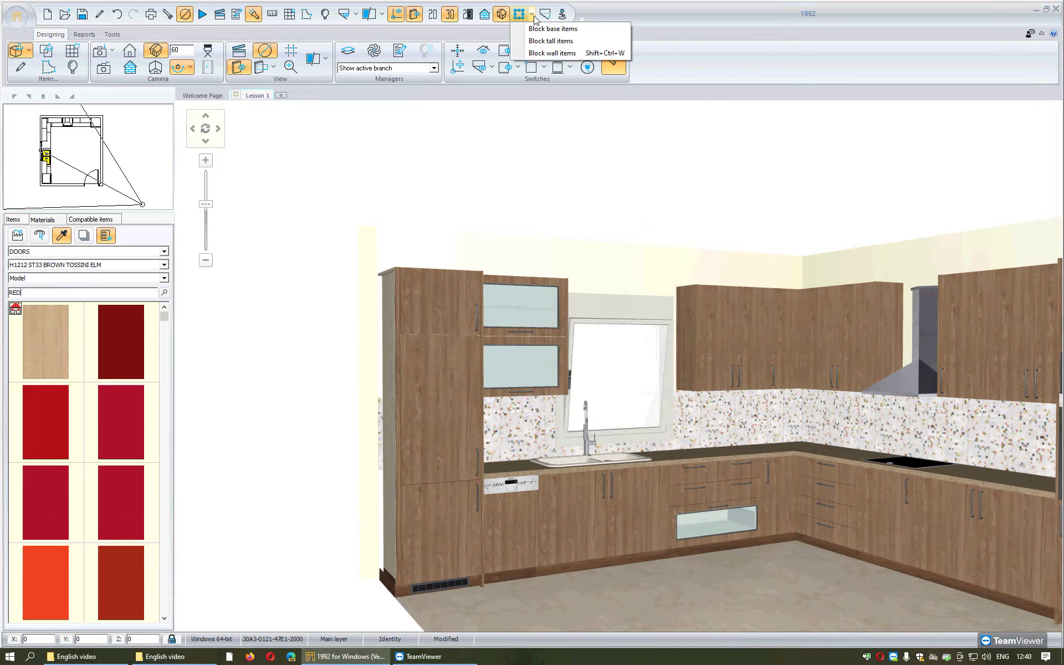
click(570, 54)
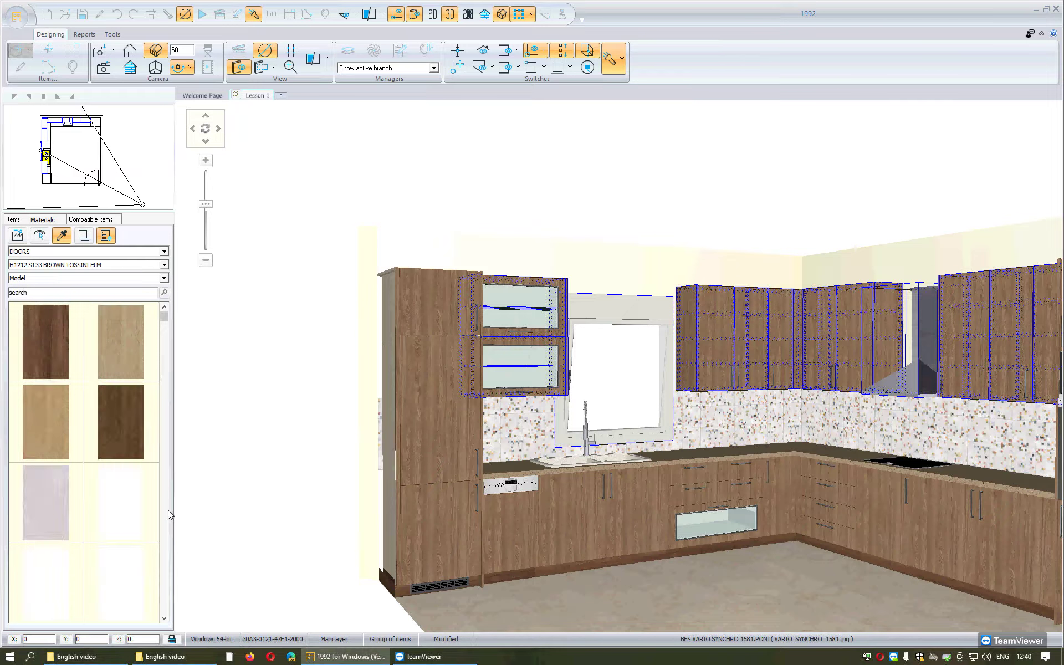
click(33, 490)
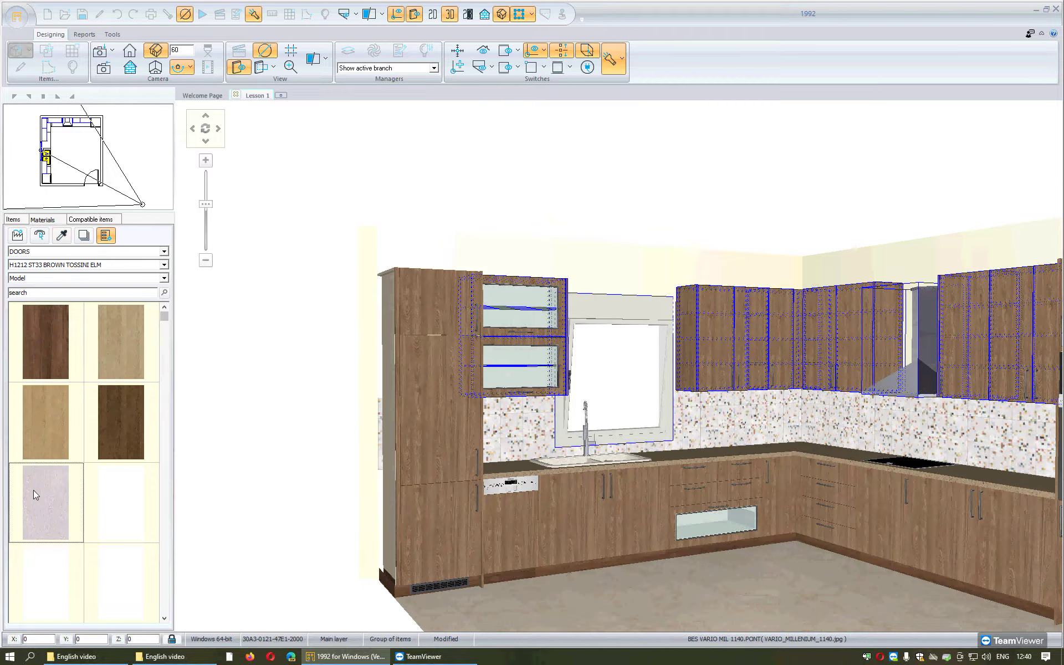
double_click(33, 490)
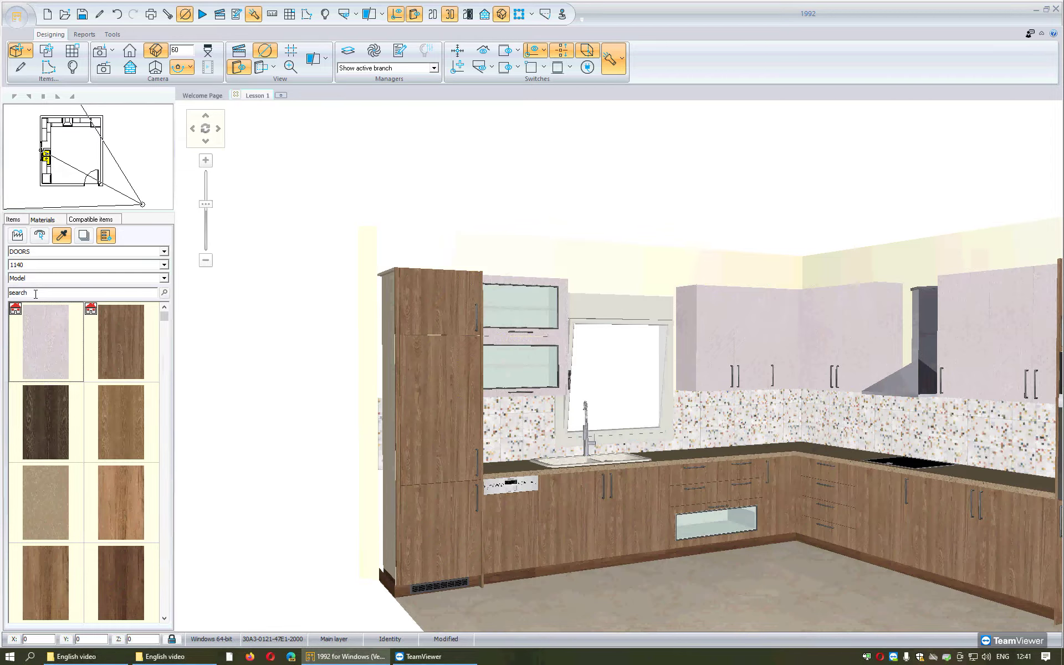
Run an advanced search of the door models for the shape With CNC shapes.
click(164, 295)
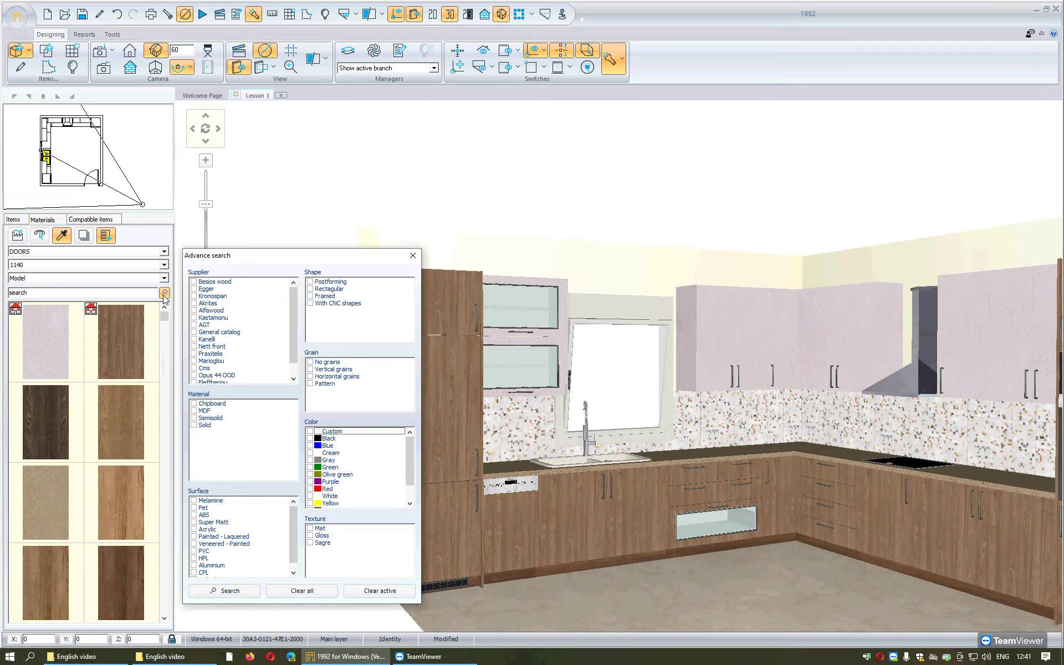
drag(301, 258, 299, 194)
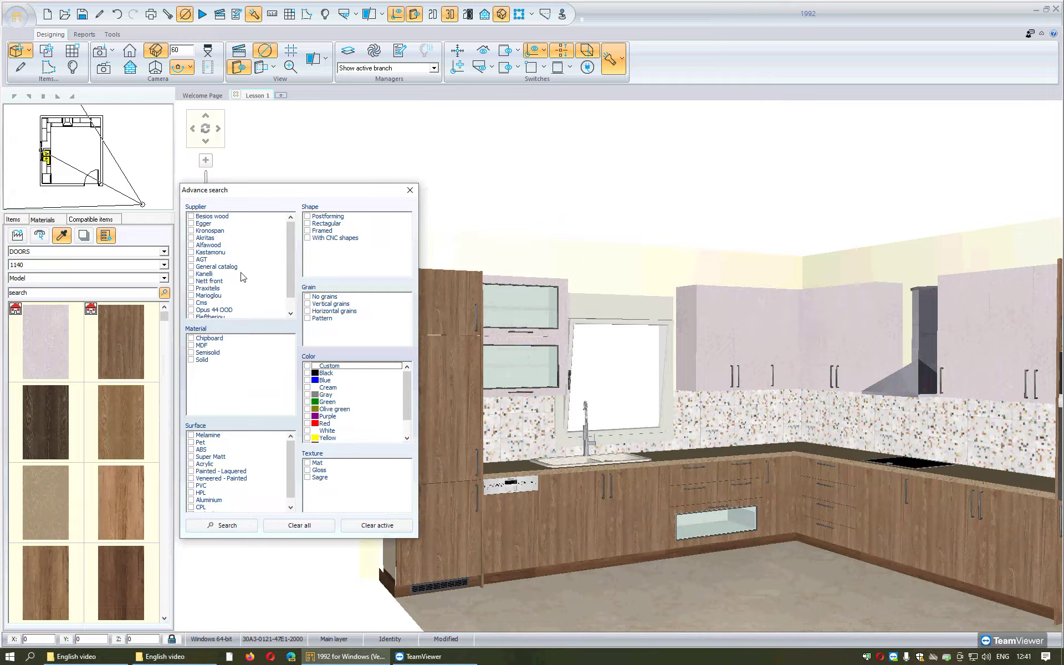
mouse_move(292, 264)
mouse_down()
mouse_move(293, 280)
mouse_move(294, 251)
mouse_up()
click(307, 238)
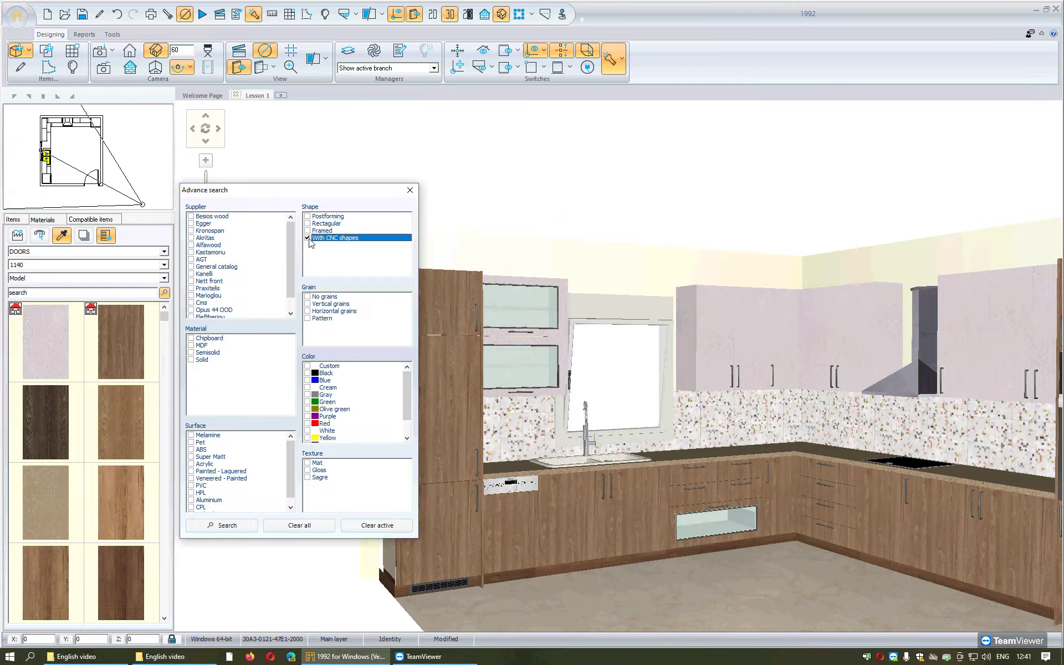
click(221, 531)
click(225, 529)
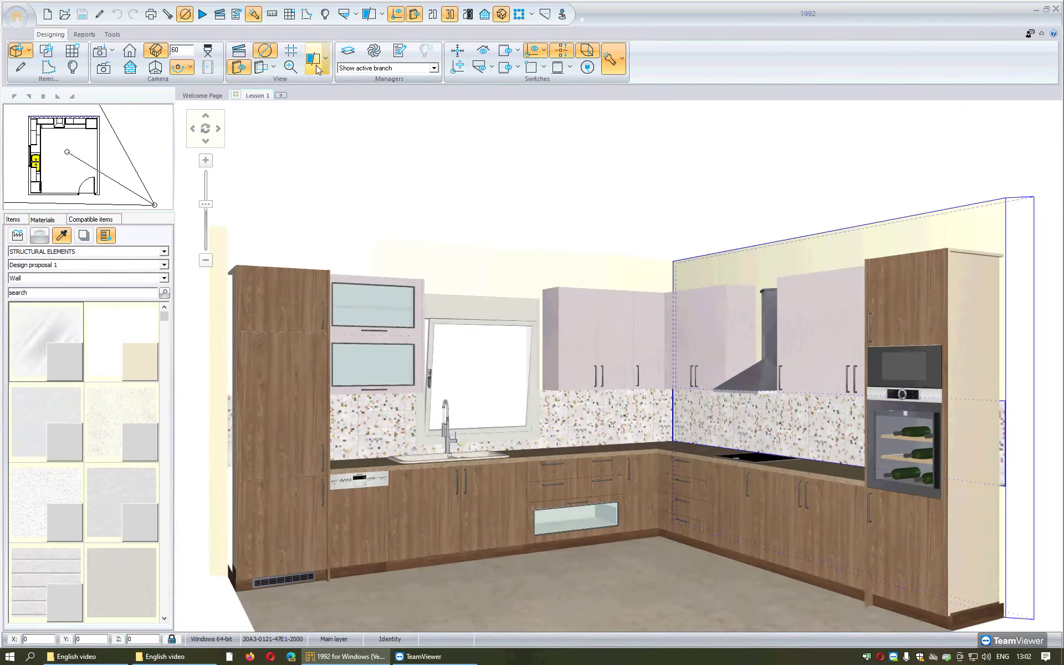
Show the kitchen in wireframe rendering, labelled first with item descriptions and finally with door dimensions.
click(314, 61)
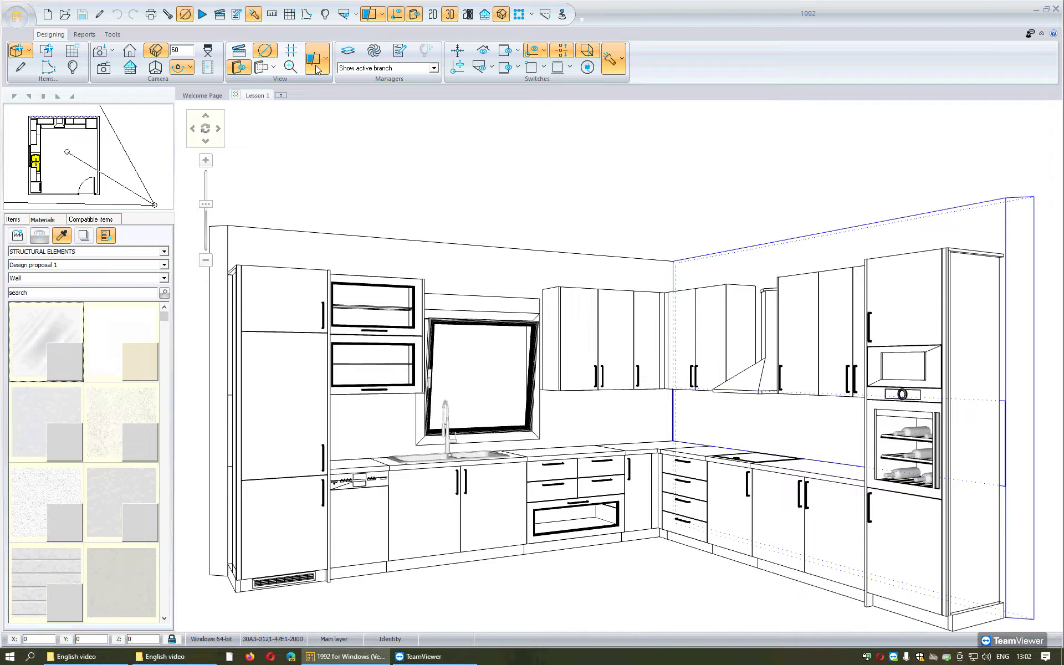
click(326, 58)
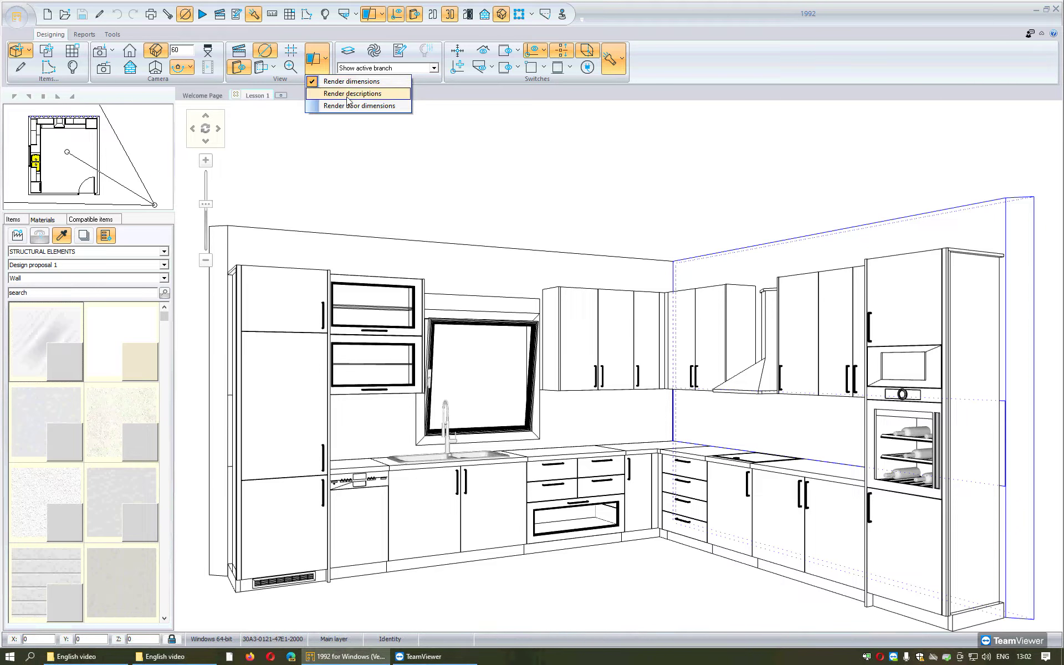
click(380, 97)
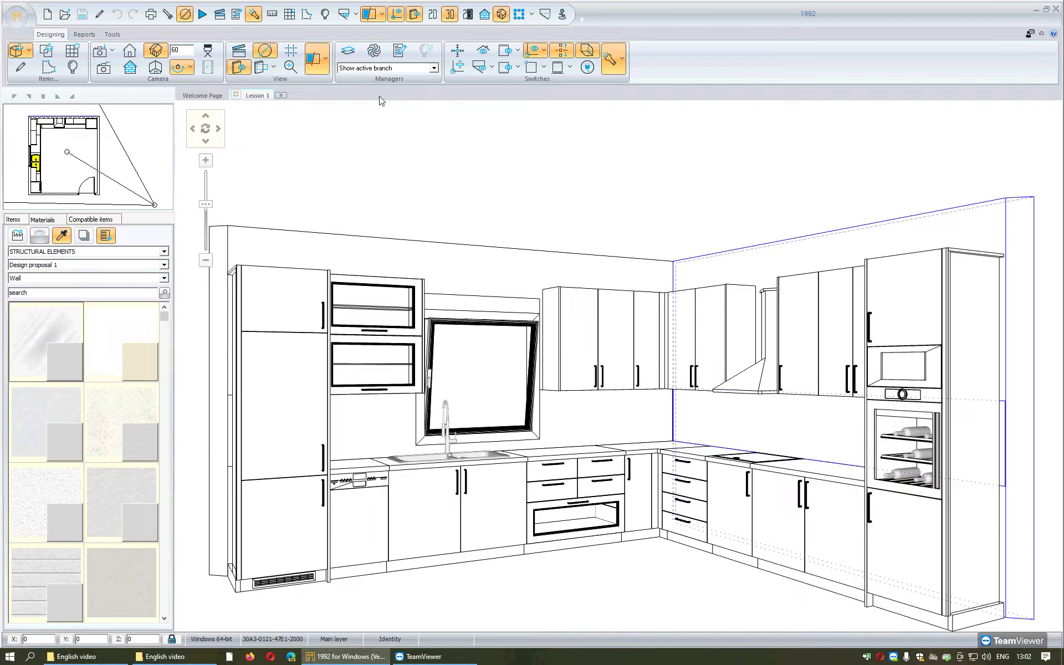
click(329, 67)
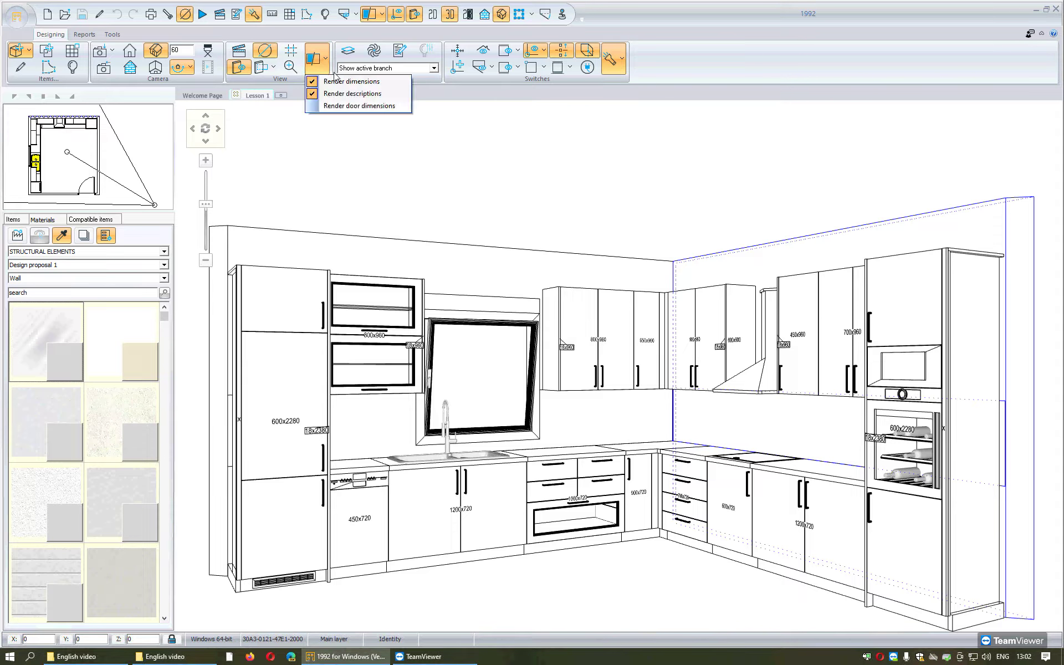
click(358, 107)
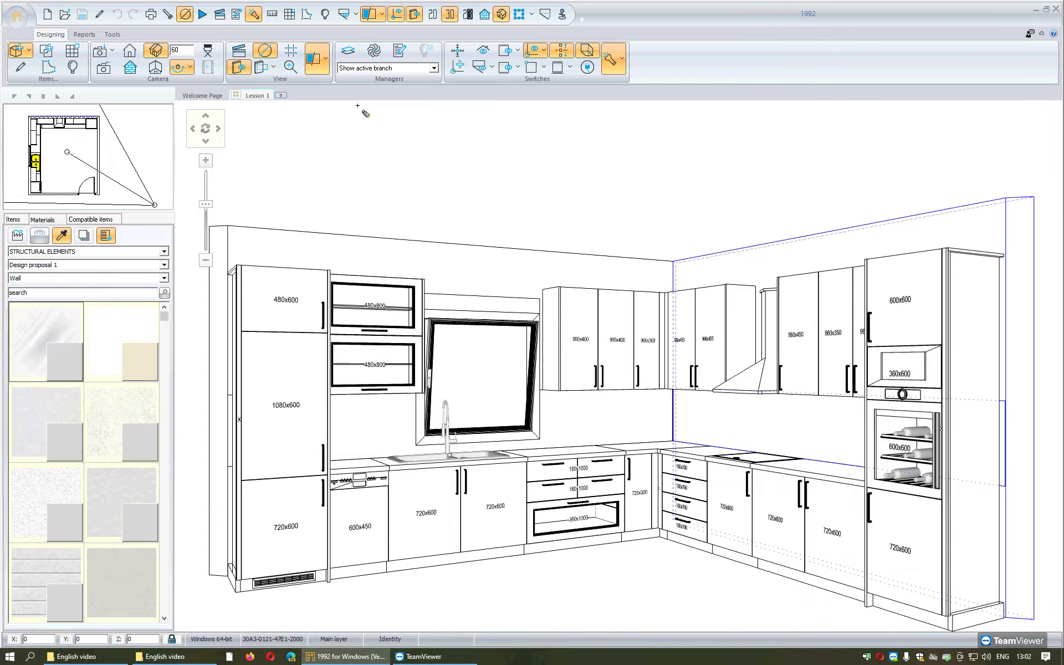
click(326, 64)
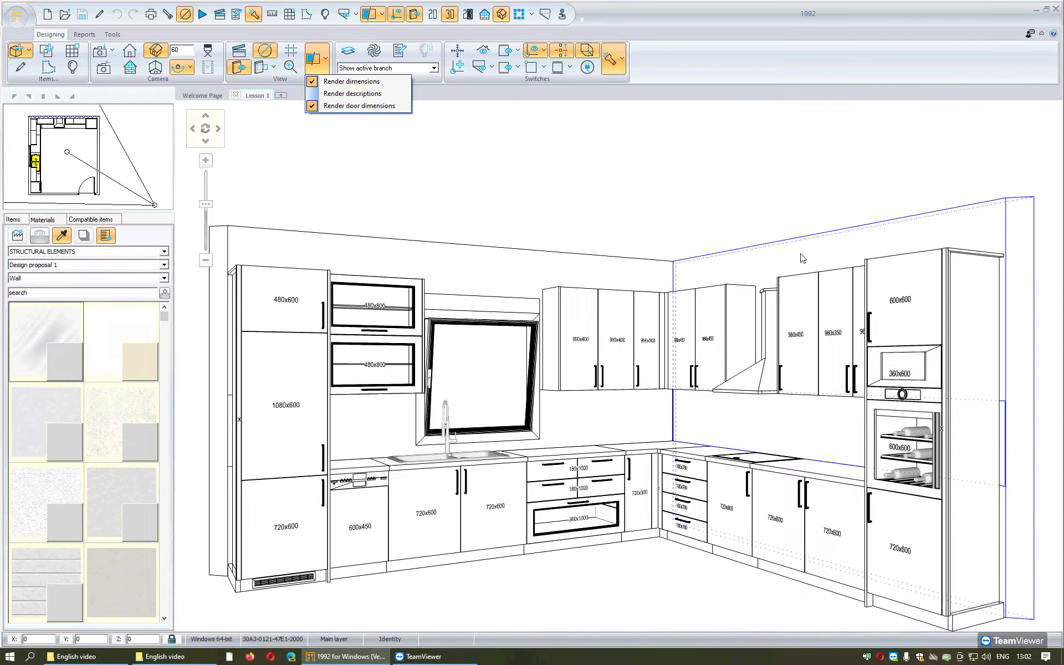
click(817, 79)
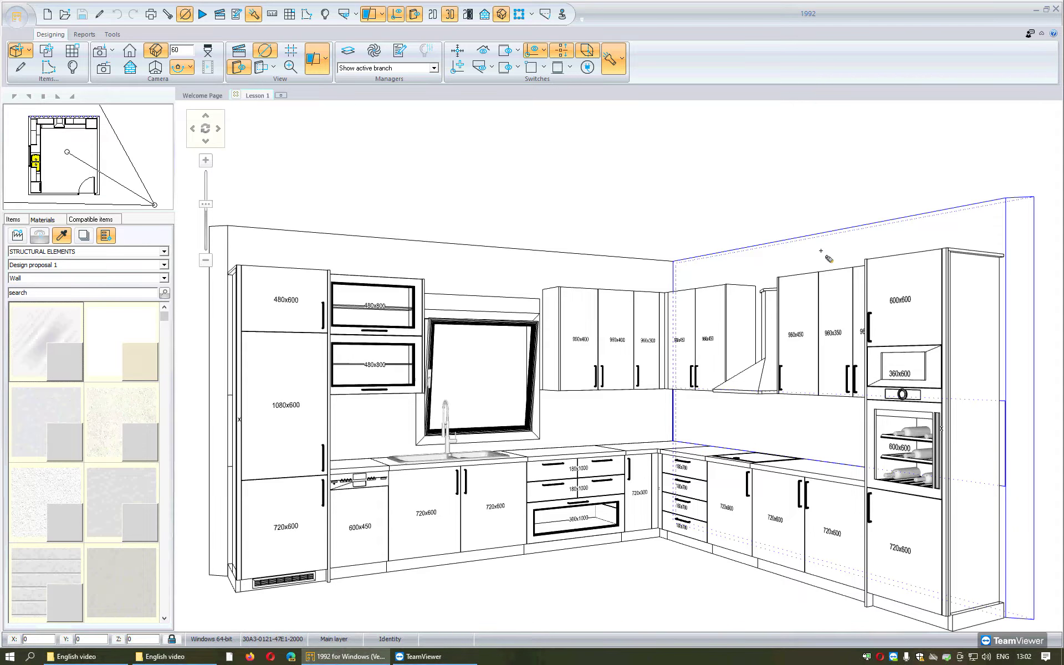
In the wall elevation with wireframe rendering off, shorten the wall tiles so they end at the side of the tall oven unit.
click(129, 71)
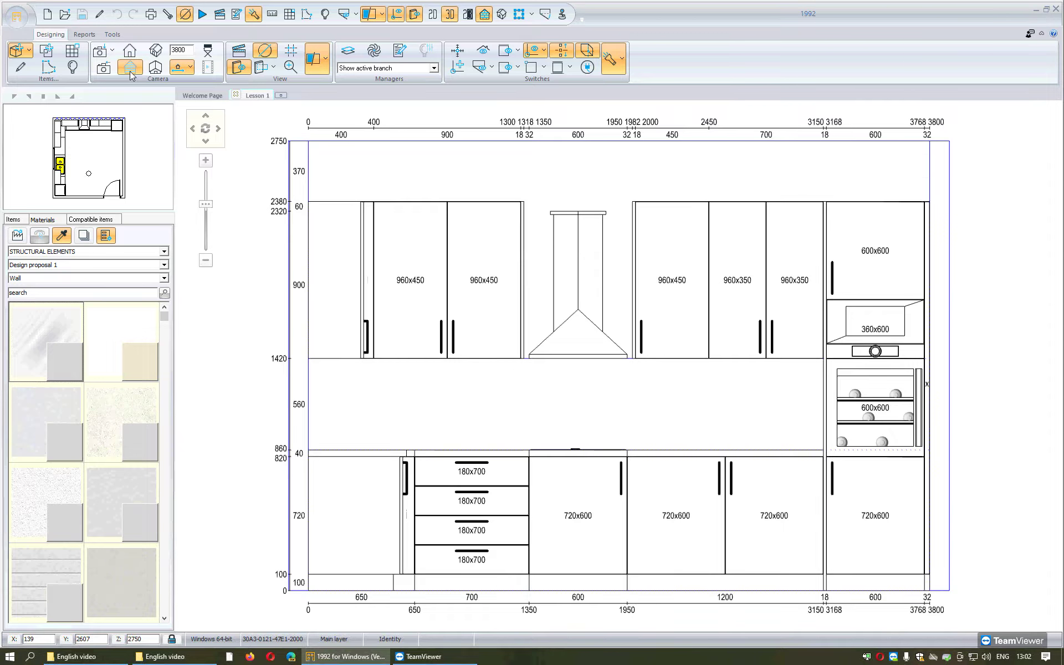
click(320, 62)
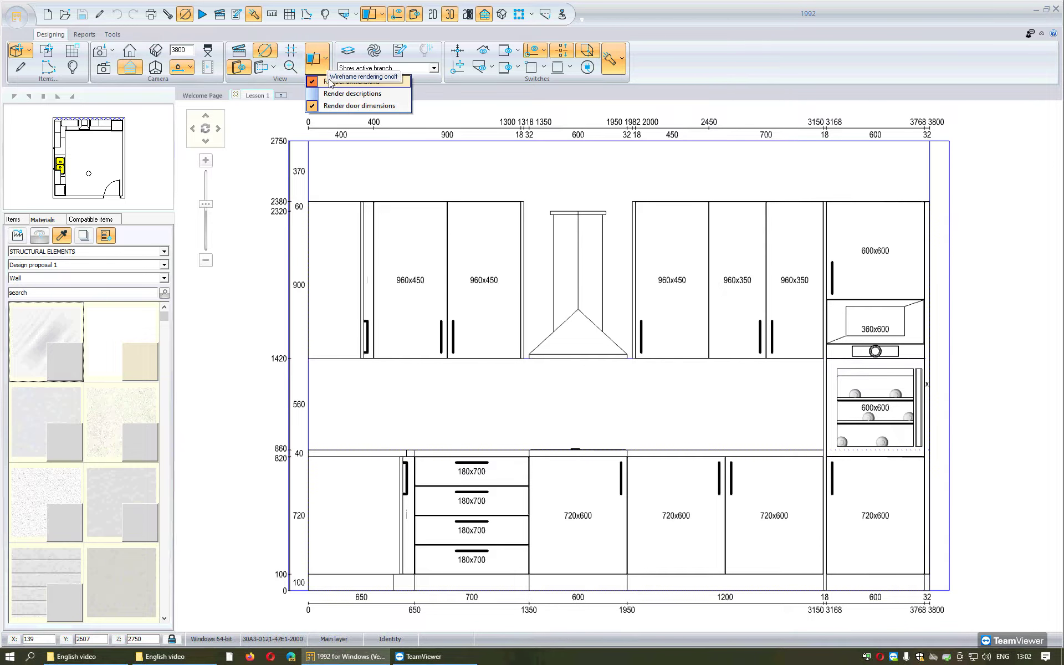
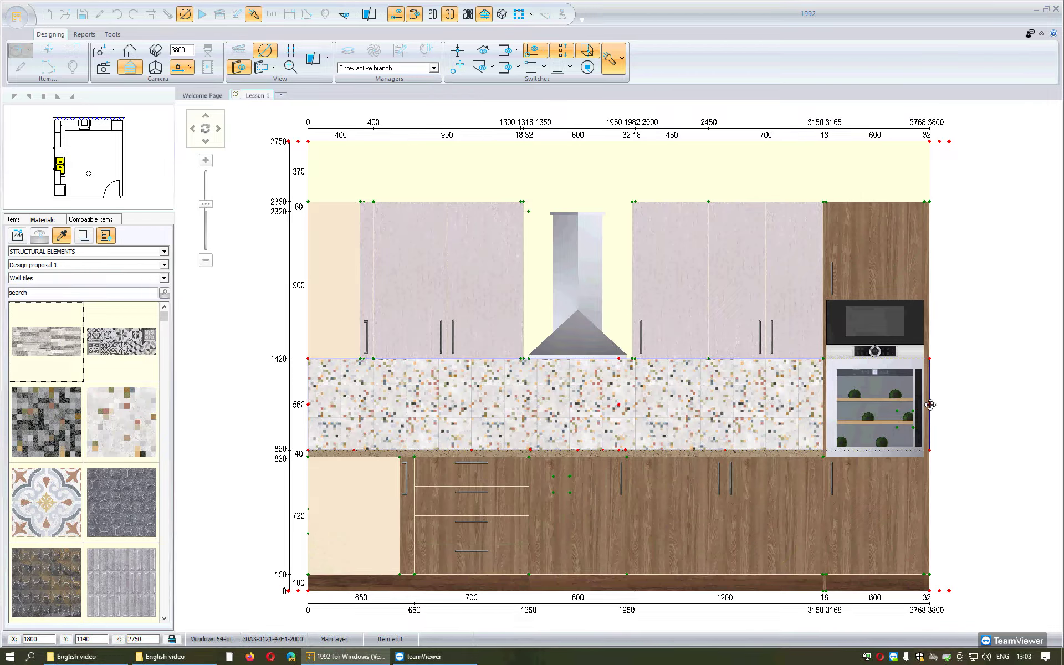
drag(930, 405, 843, 358)
scroll(809, 364, up, 2)
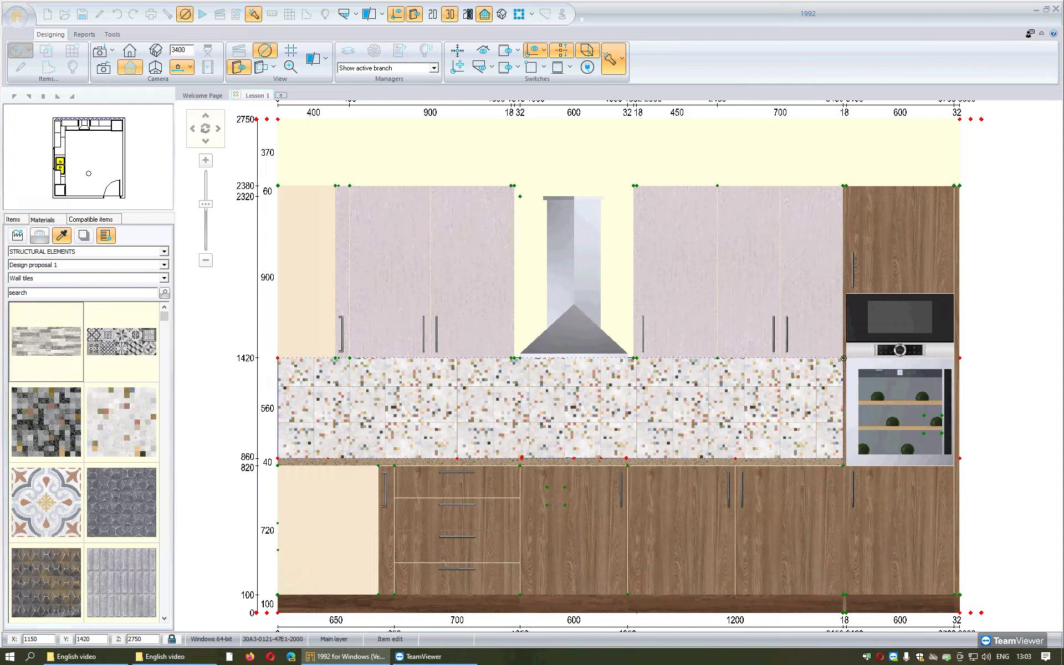
drag(843, 358, 807, 327)
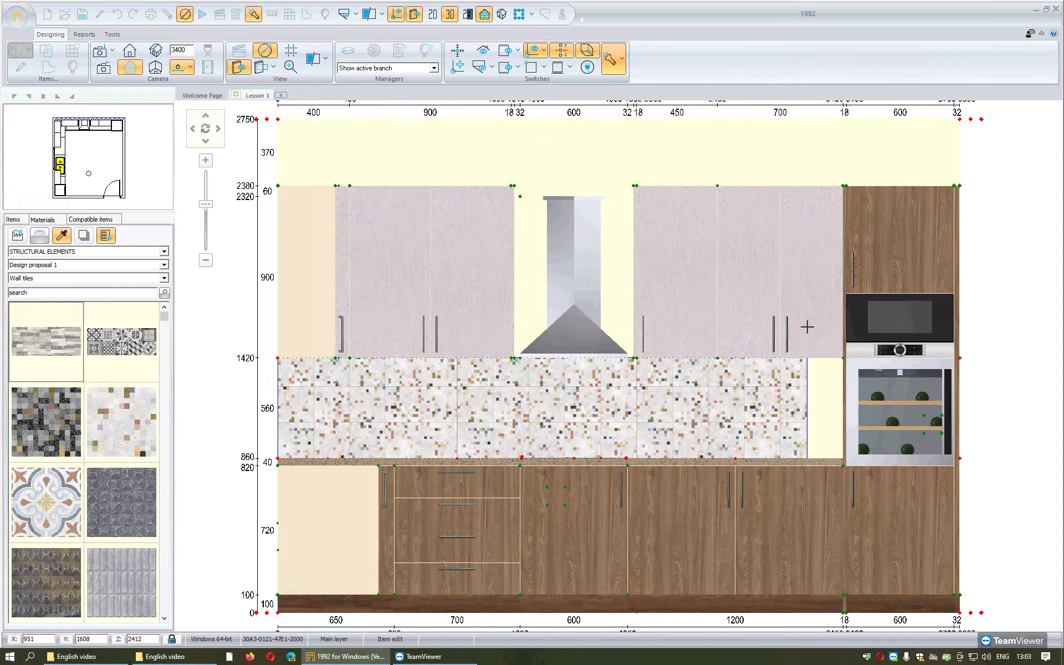
click(843, 358)
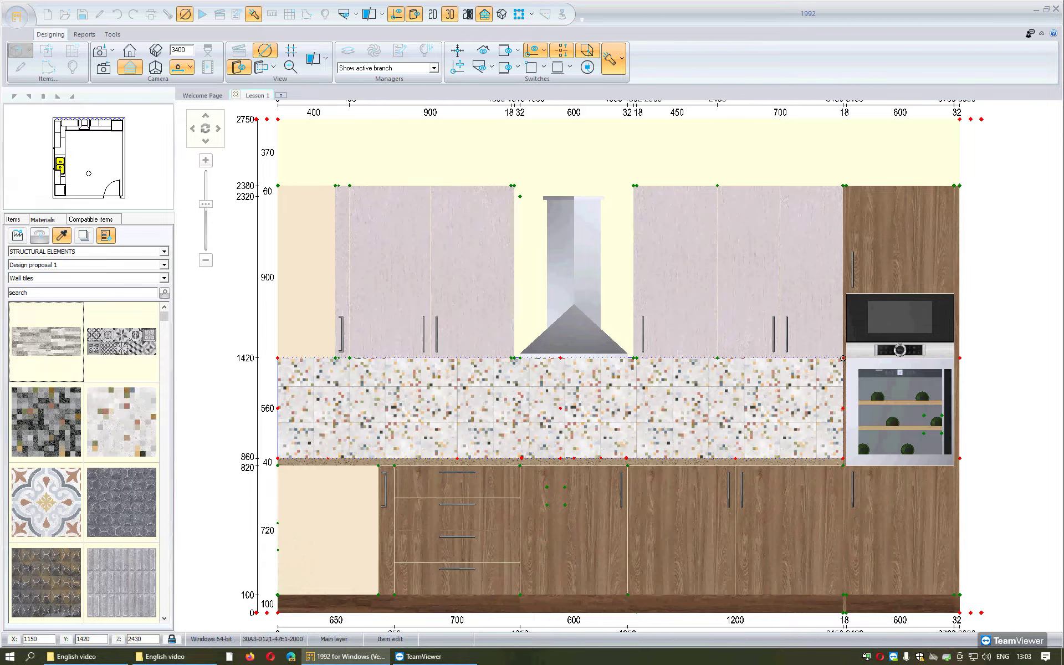
right_click(842, 358)
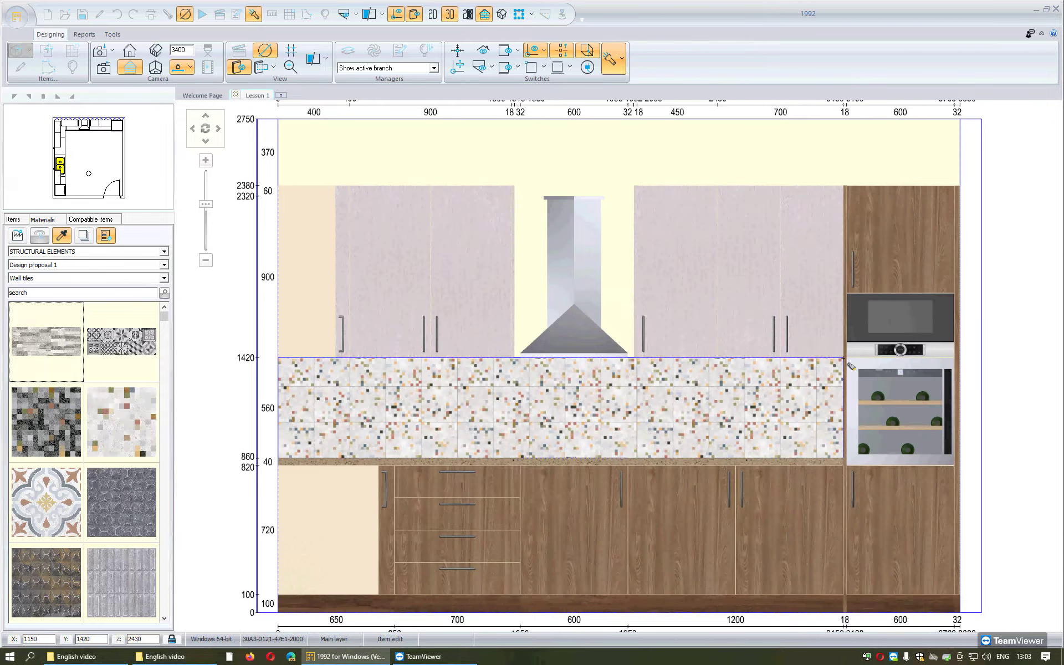
Extend the tiles' upper edge behind the hood to the tops of the wall cabinets at 2380, and return to the perspective view.
right_click(619, 404)
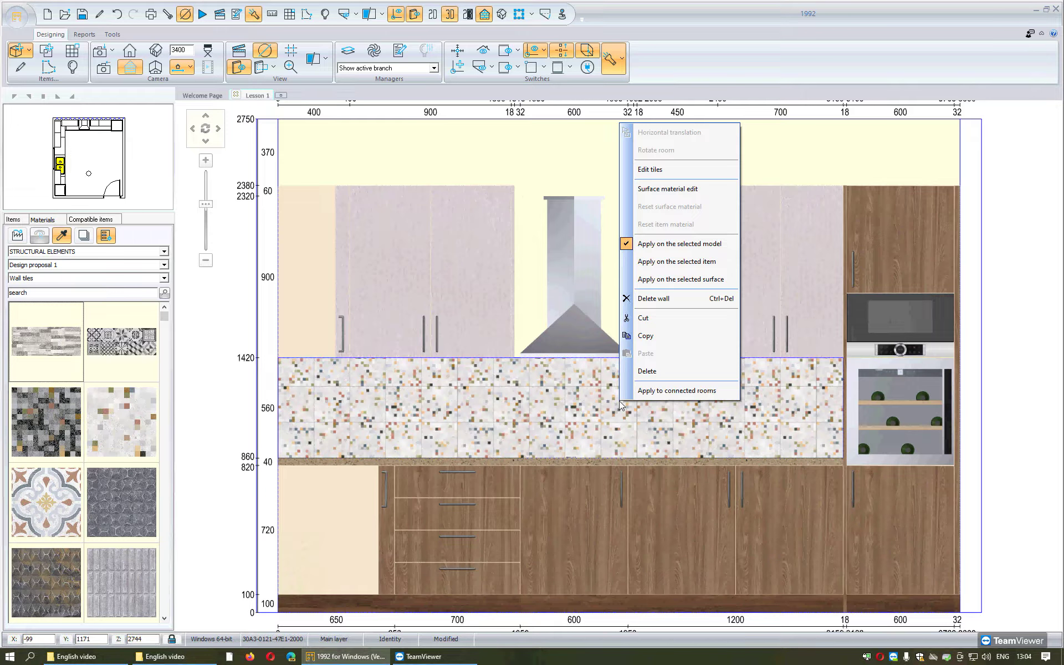
click(650, 170)
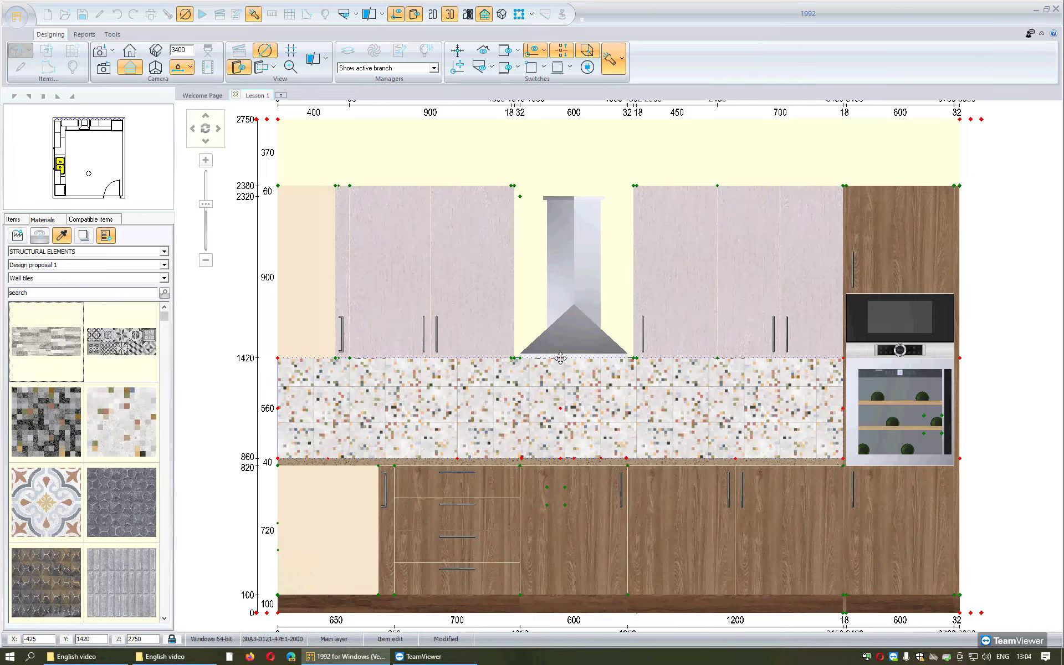
drag(560, 358, 636, 187)
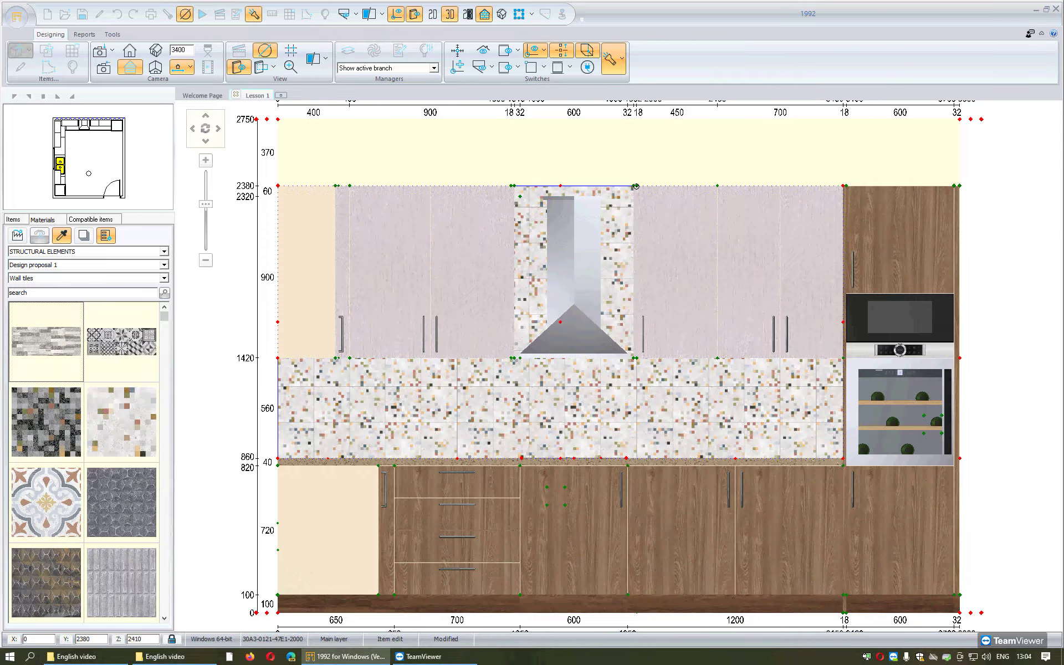
drag(635, 187, 636, 187)
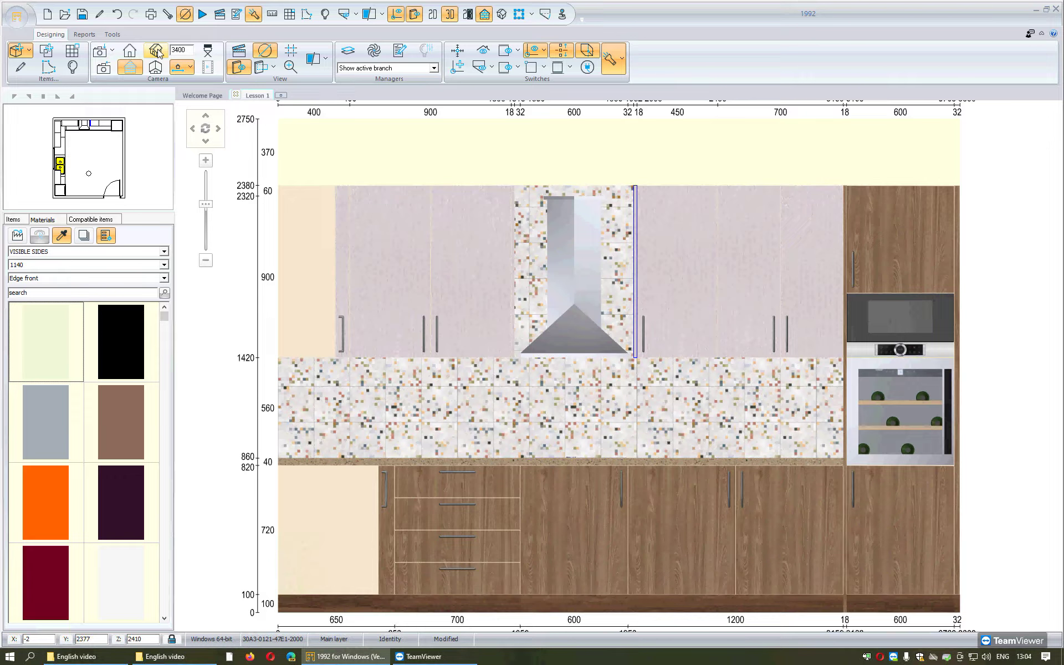
click(156, 52)
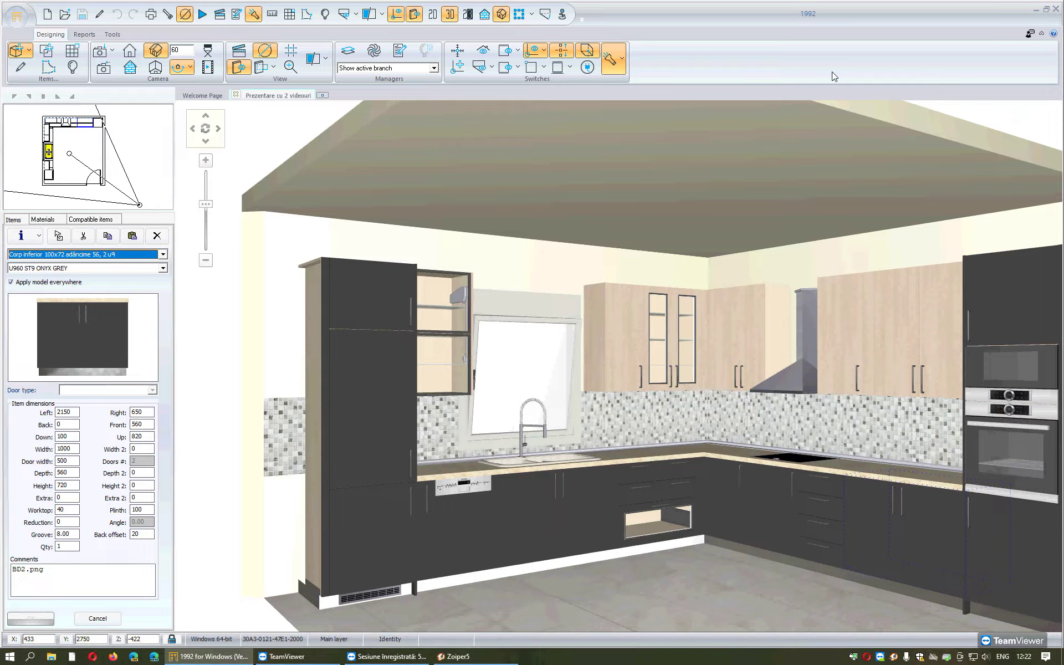
Open the technical specifications of the two-door base cabinet beside the oven tower and spread its parts apart in the exploded view.
right_click(886, 532)
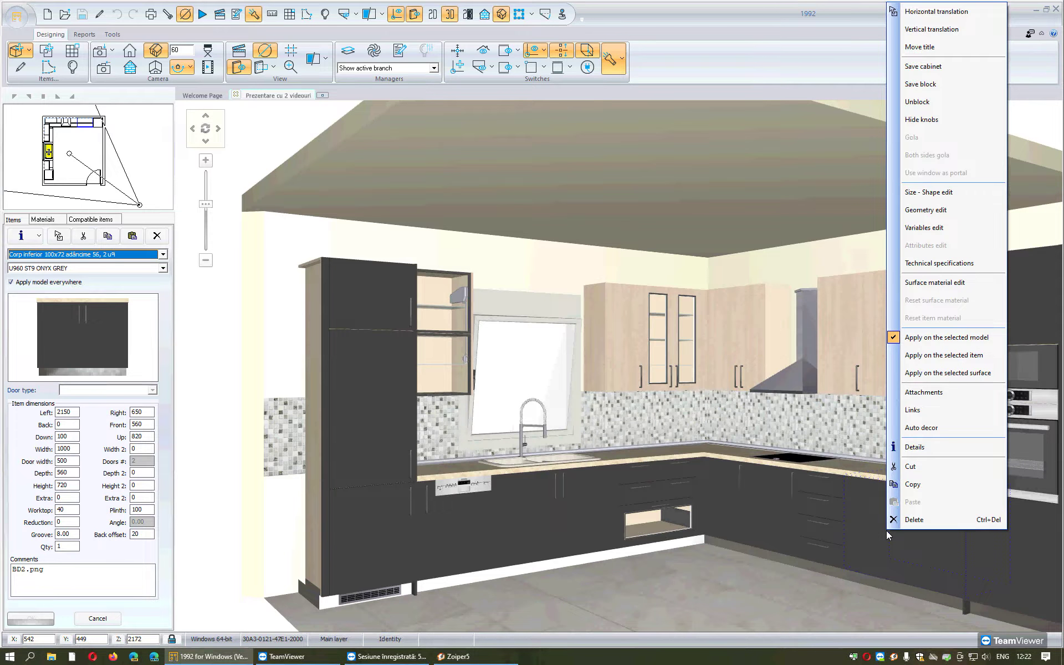
click(945, 266)
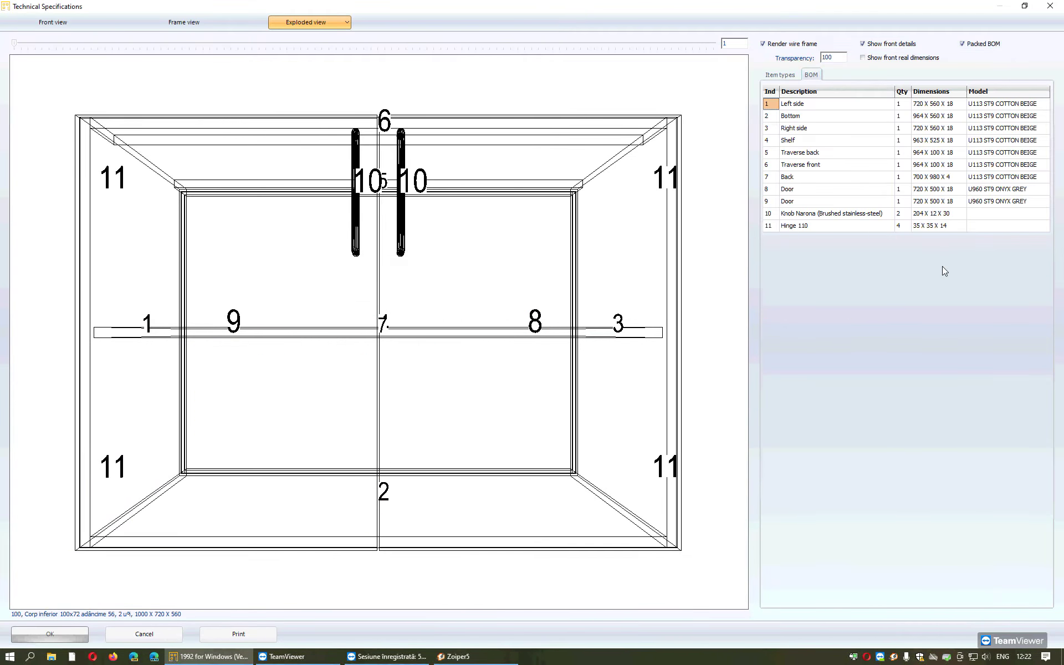
drag(484, 383, 288, 278)
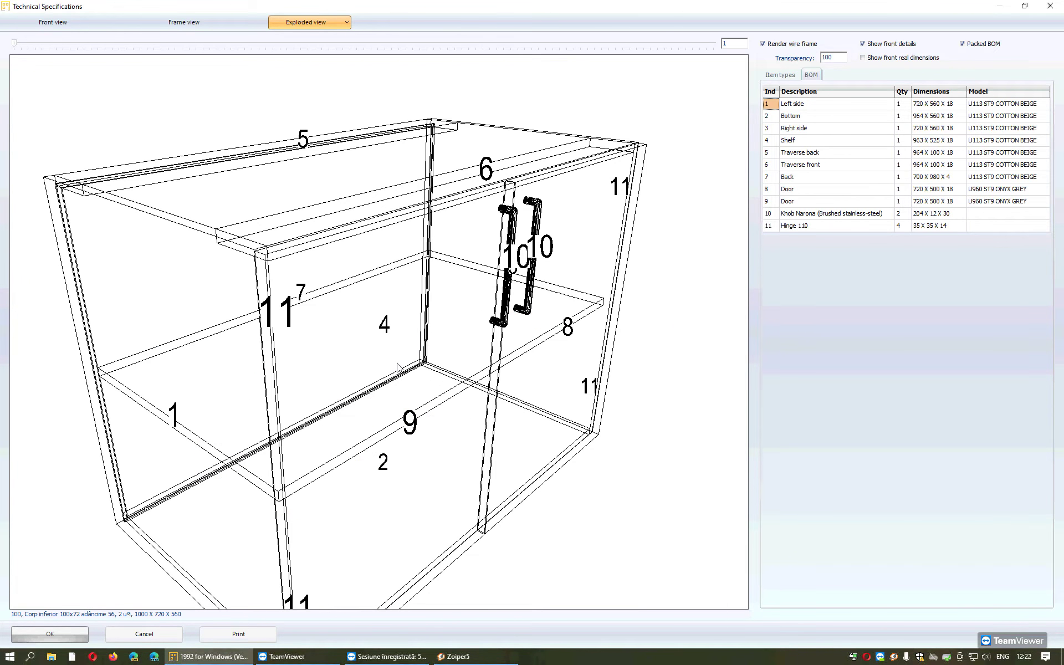
drag(416, 368, 375, 384)
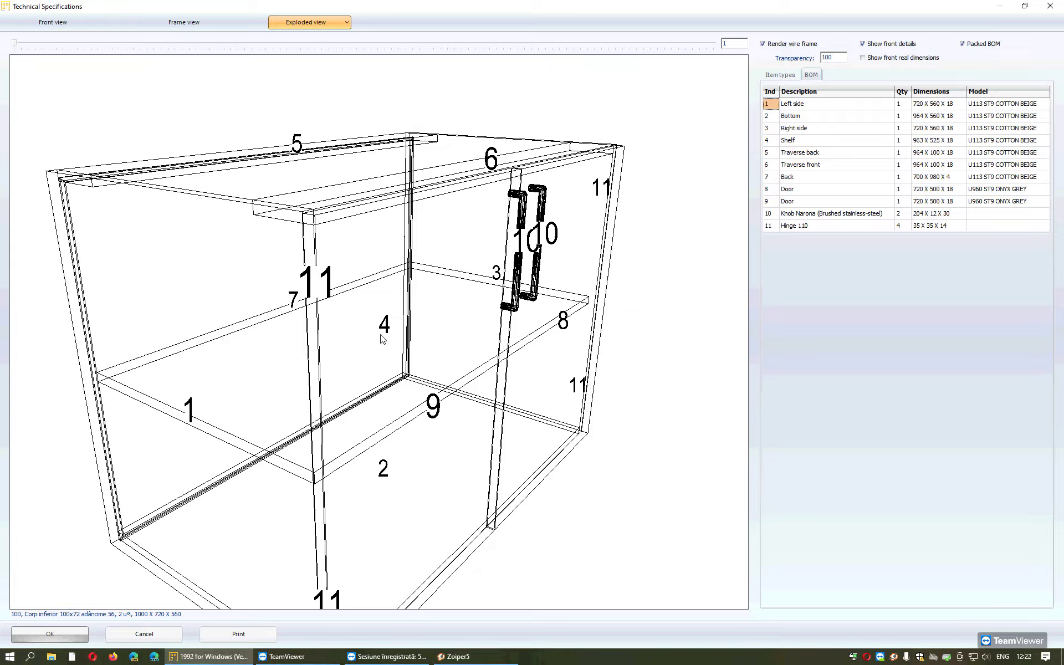
scroll(381, 340, down, 5)
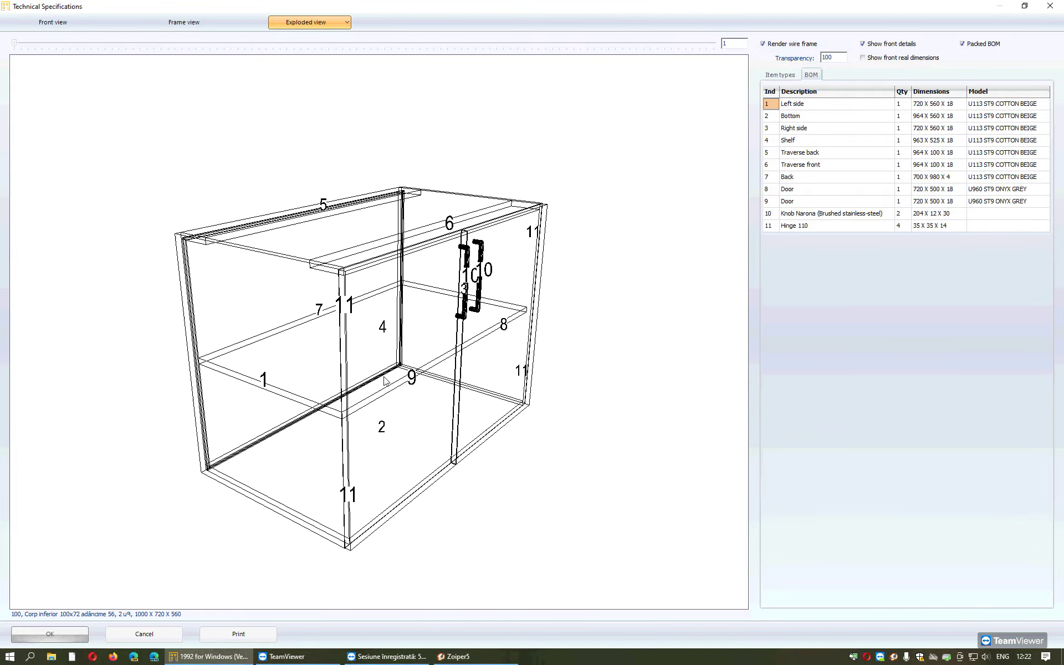
scroll(382, 450, up, 2)
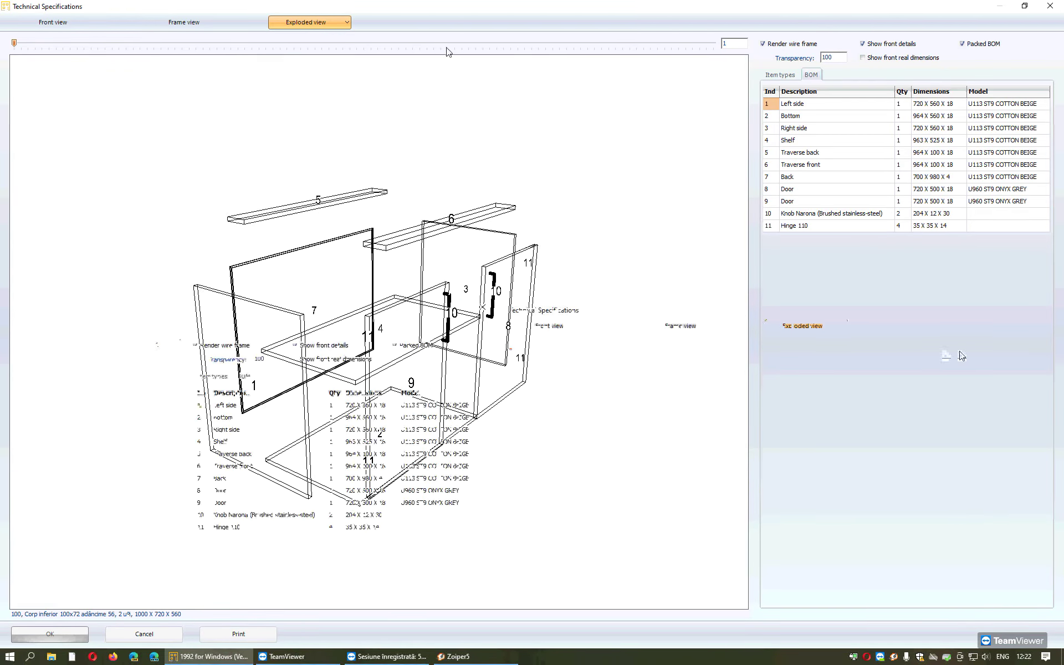
click(580, 48)
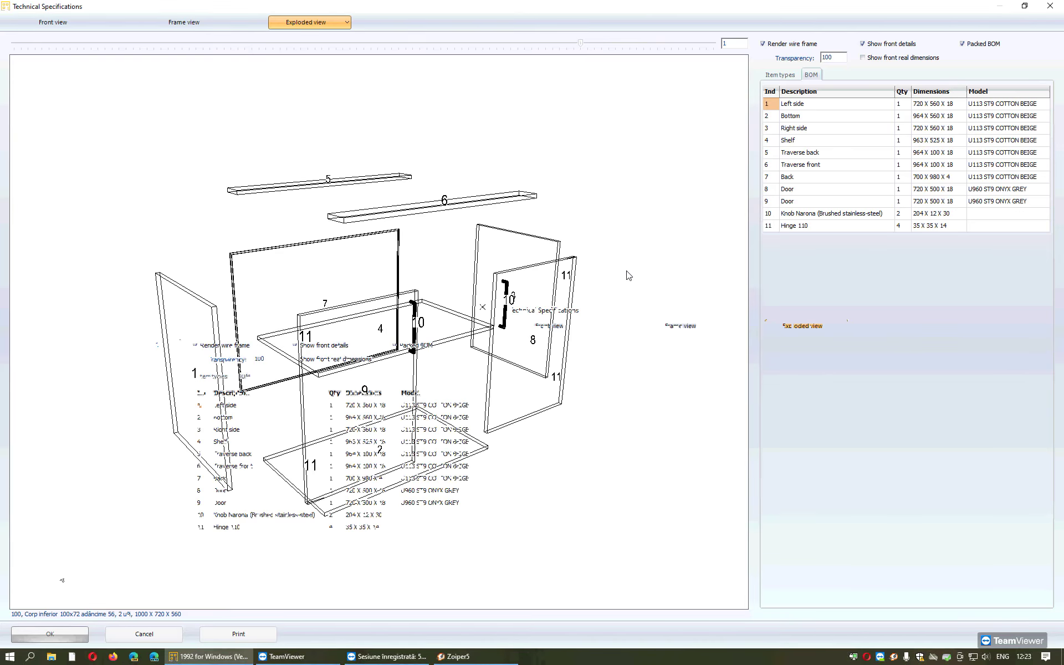
Locate the back traverse, door 9, shelf and back panel in the exploded view, and the shelf in the frame view.
click(867, 156)
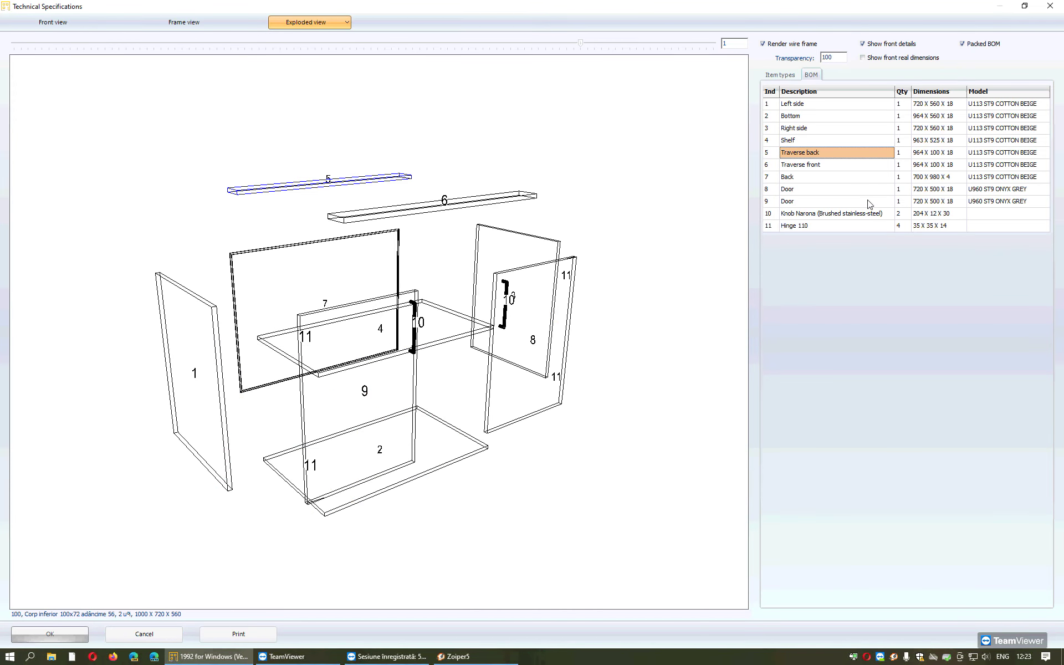
click(808, 200)
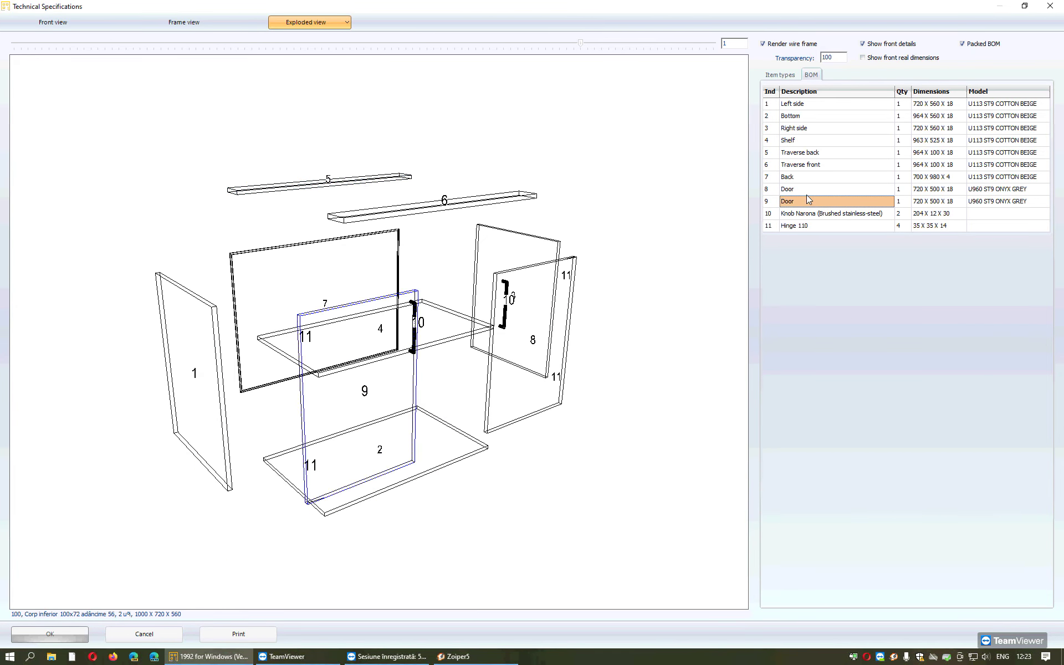
click(818, 141)
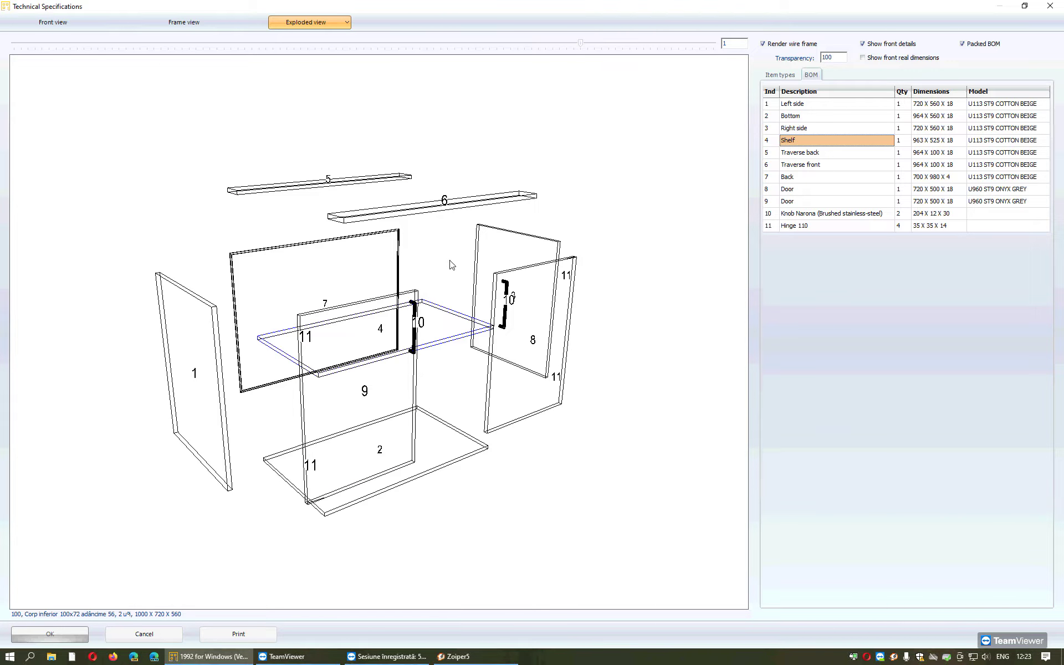
click(325, 283)
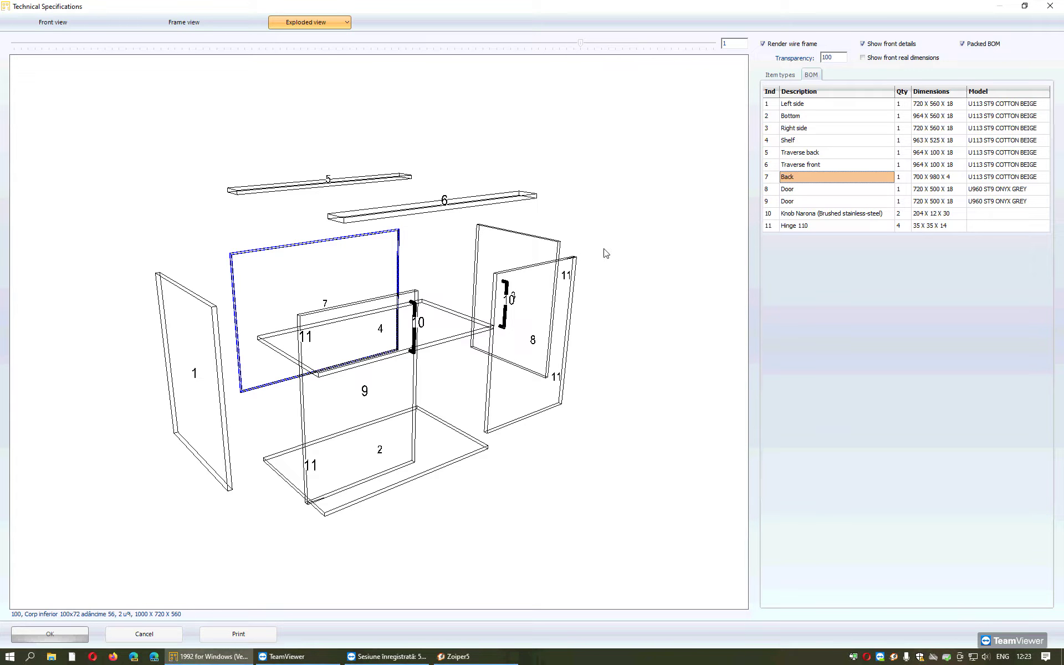
click(191, 25)
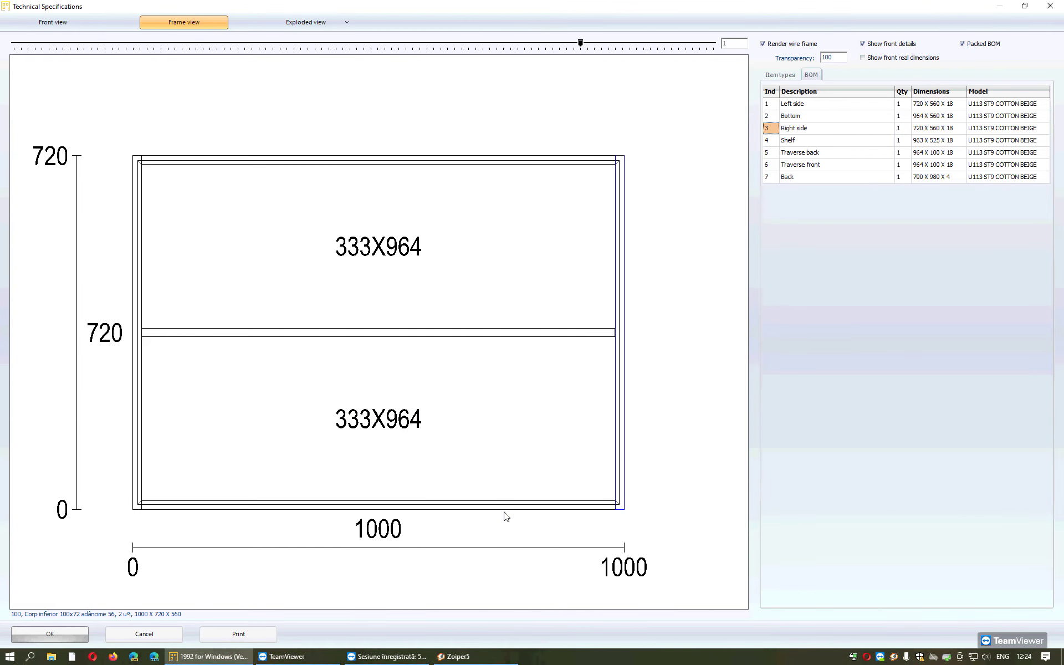
click(495, 334)
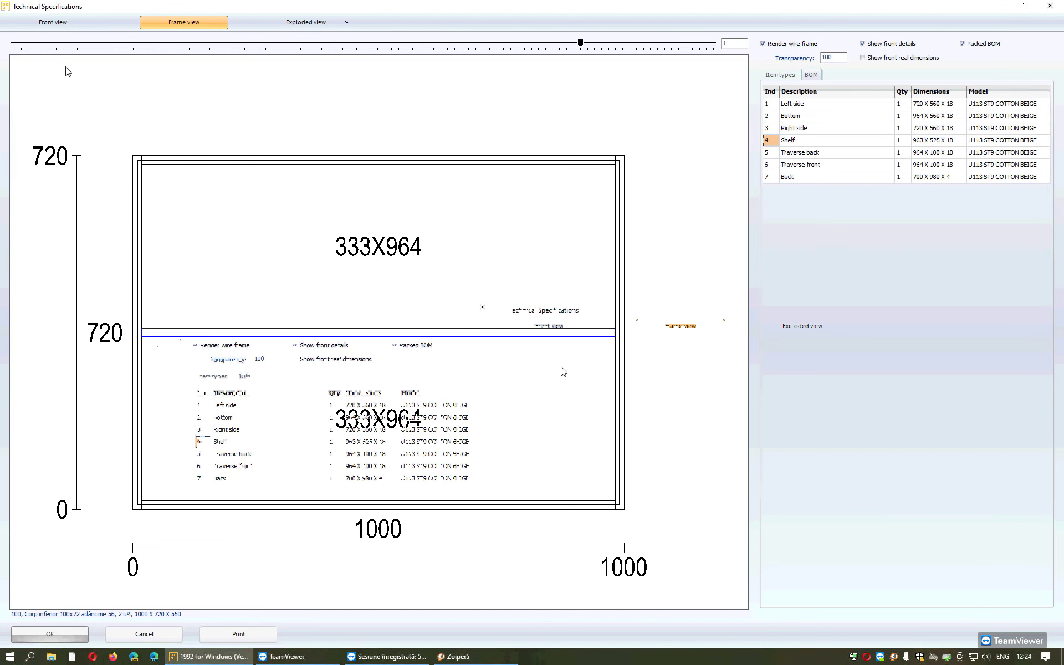
Examine the cabinet's front view, identifying both doors, the Narona knobs and the 110 hinges against the bill of materials.
click(47, 24)
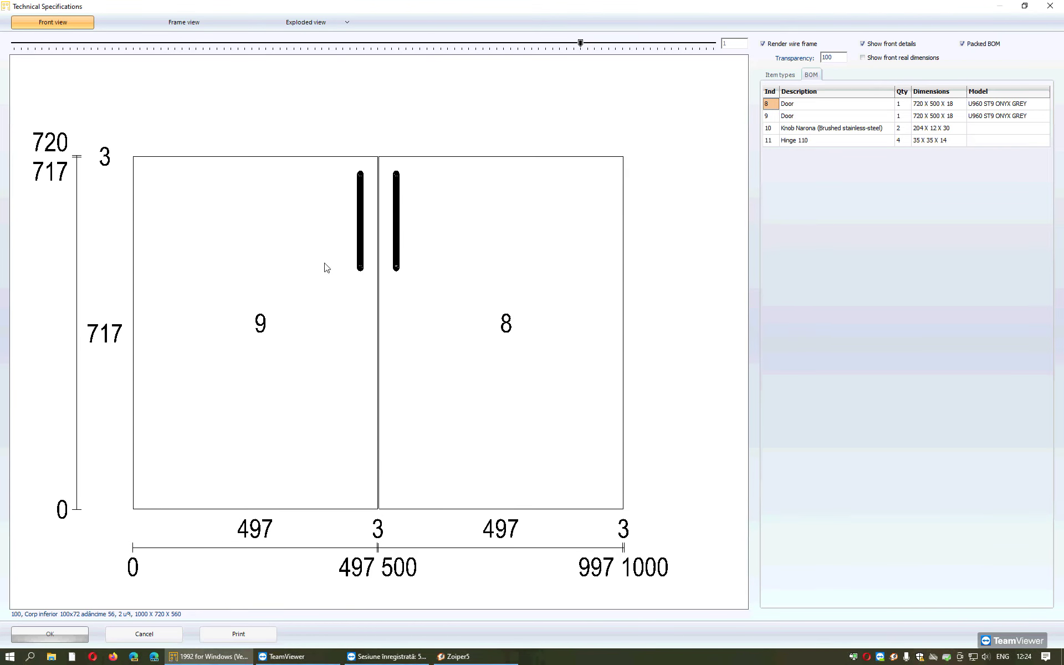
click(356, 299)
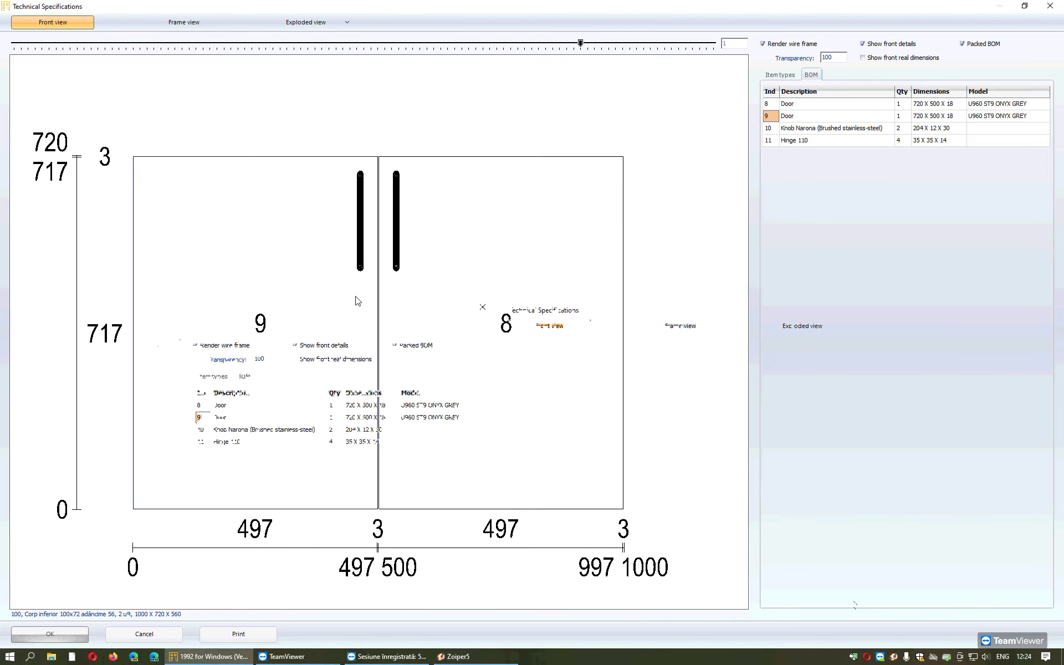
click(440, 306)
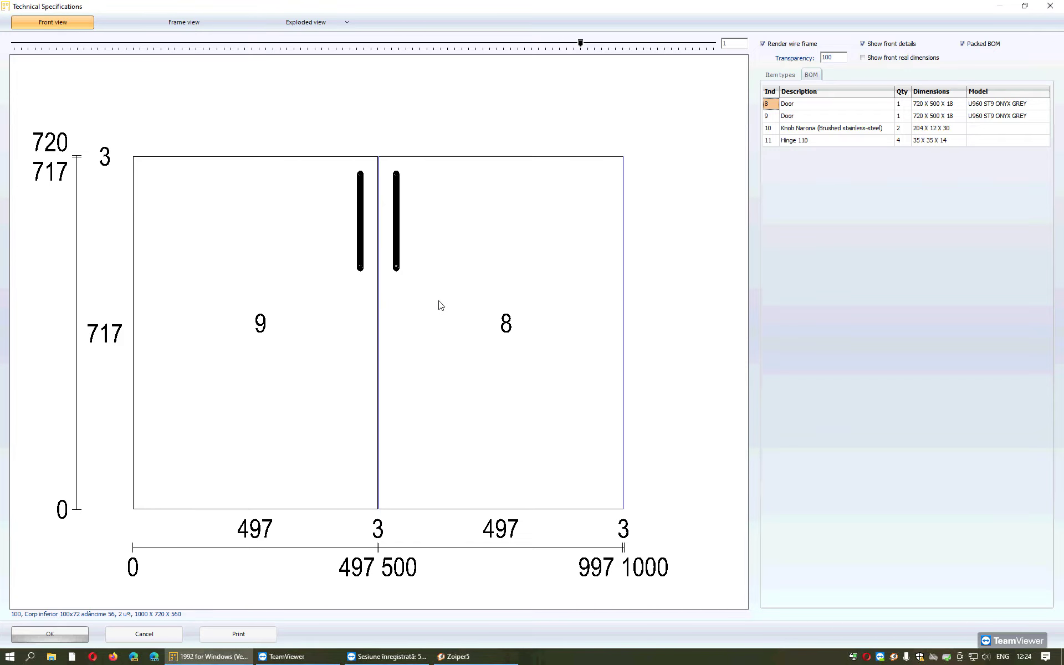
click(798, 127)
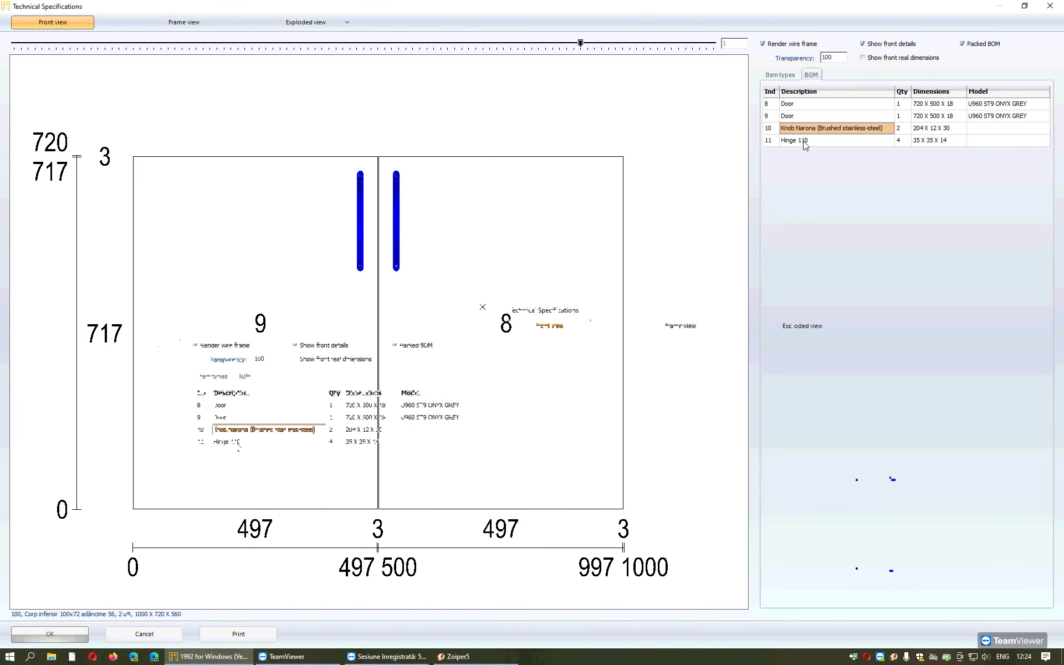
click(803, 141)
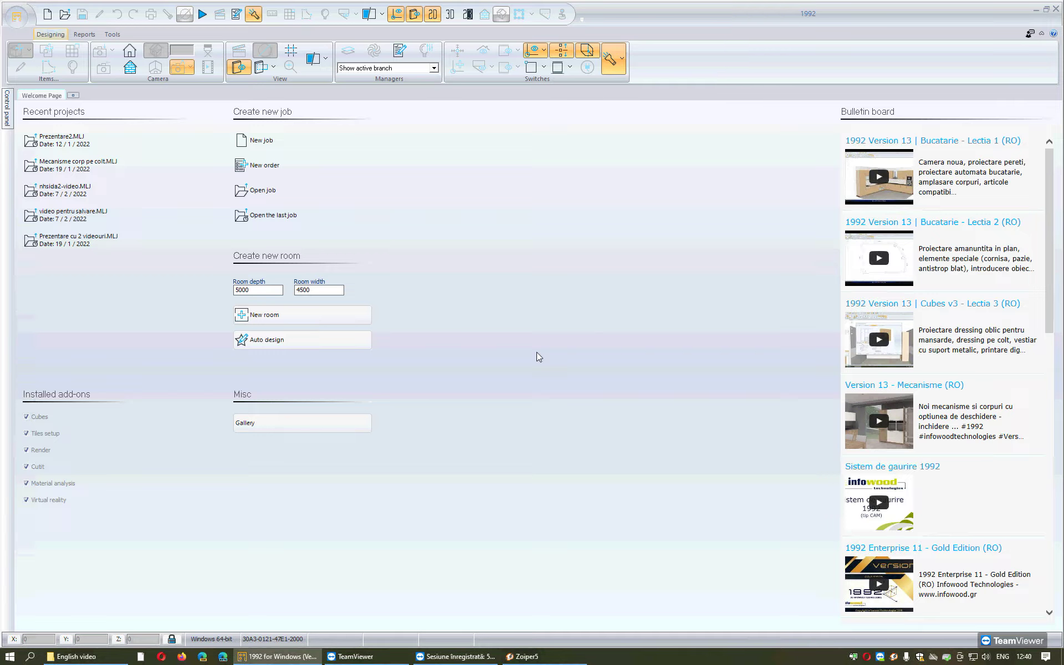
Create a new room with a depth of 5000 and a width of 4500.
double_click(261, 289)
double_click(321, 289)
click(298, 315)
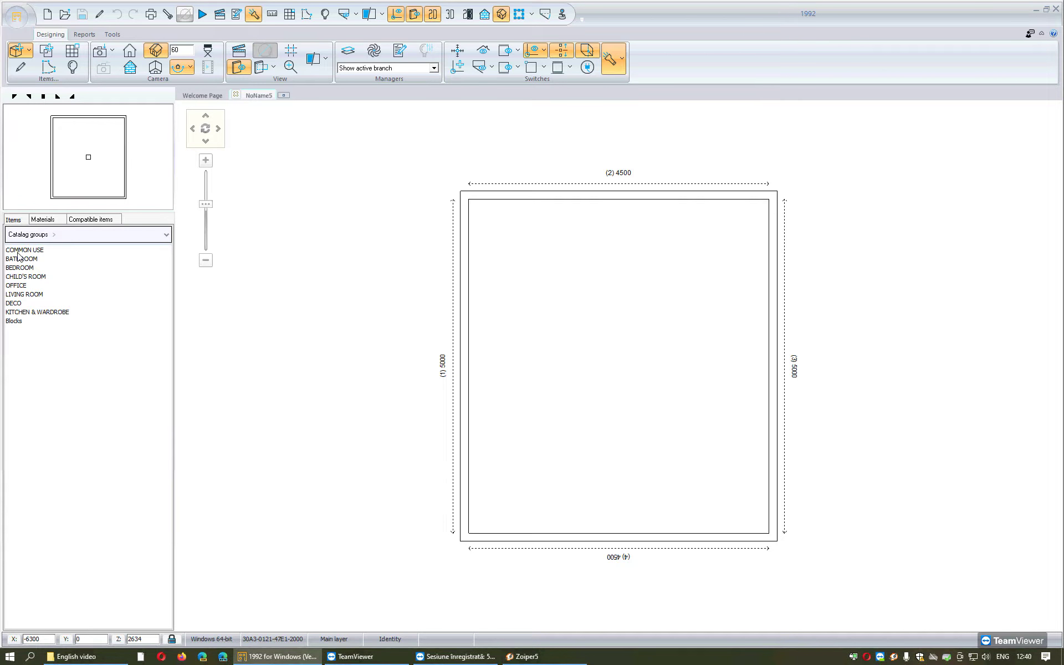
Insert an inner door with inox stripes, Design 03, from the common-use structural elements on wall 3.
double_click(53, 250)
double_click(89, 249)
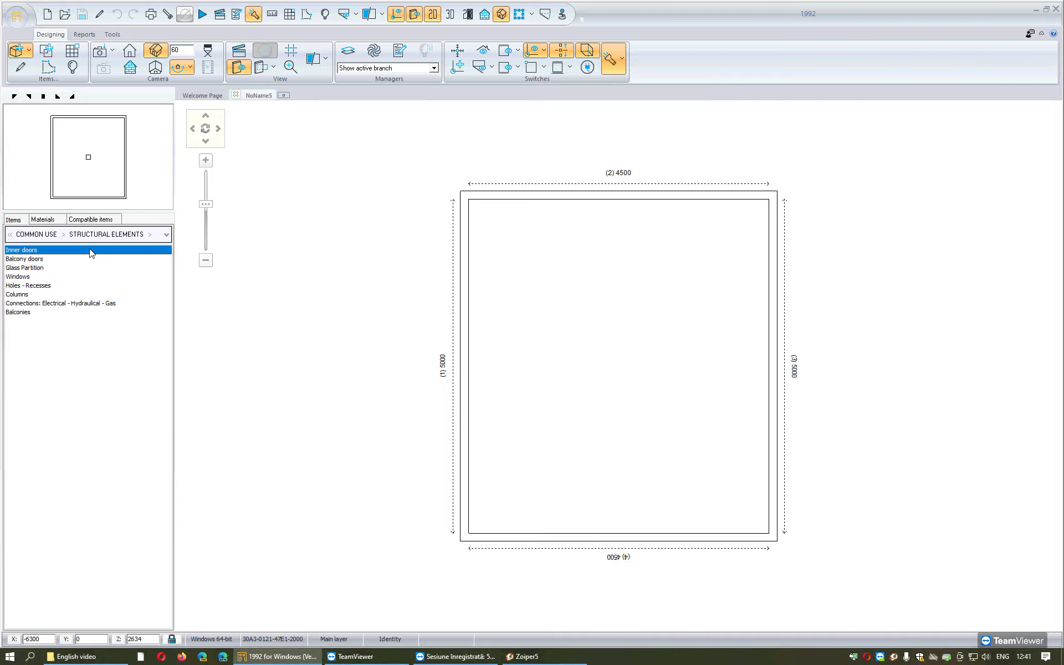
double_click(62, 249)
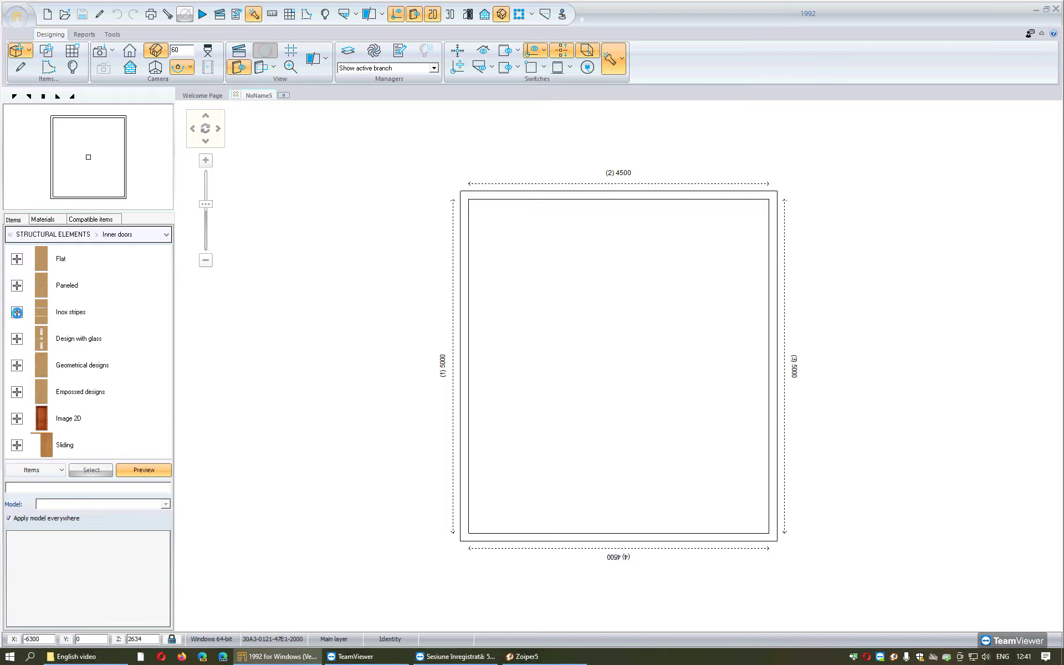
click(17, 312)
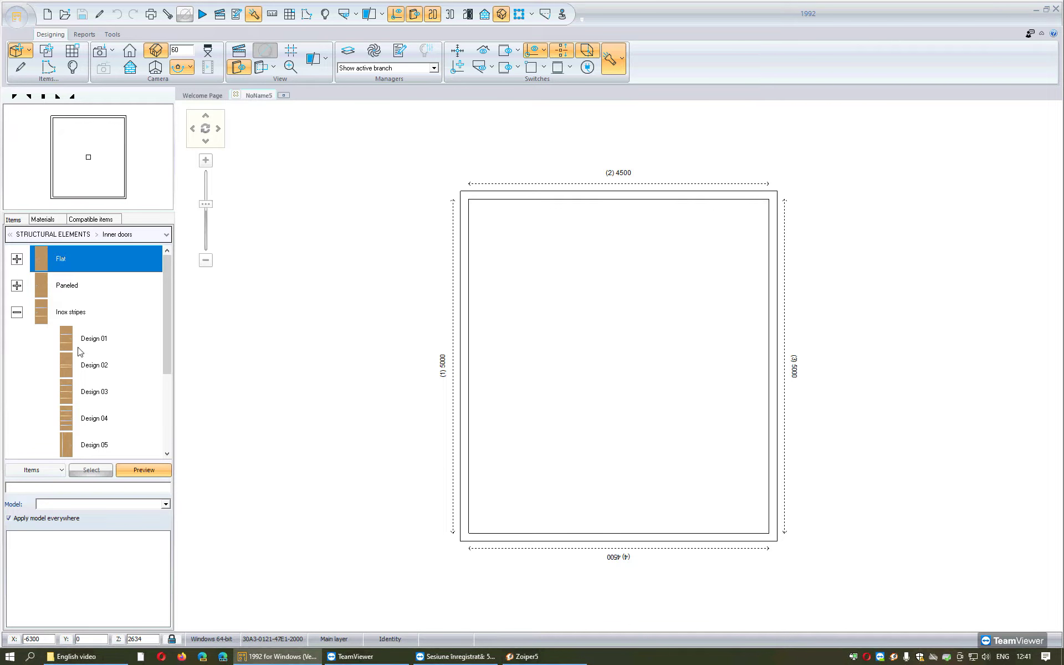
click(82, 395)
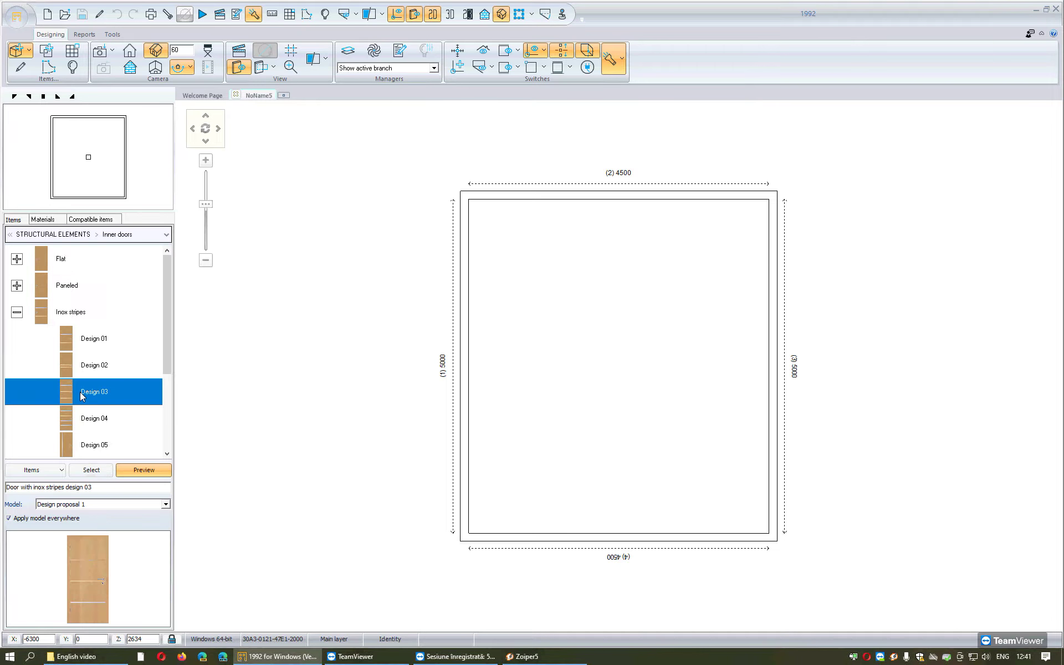
click(91, 470)
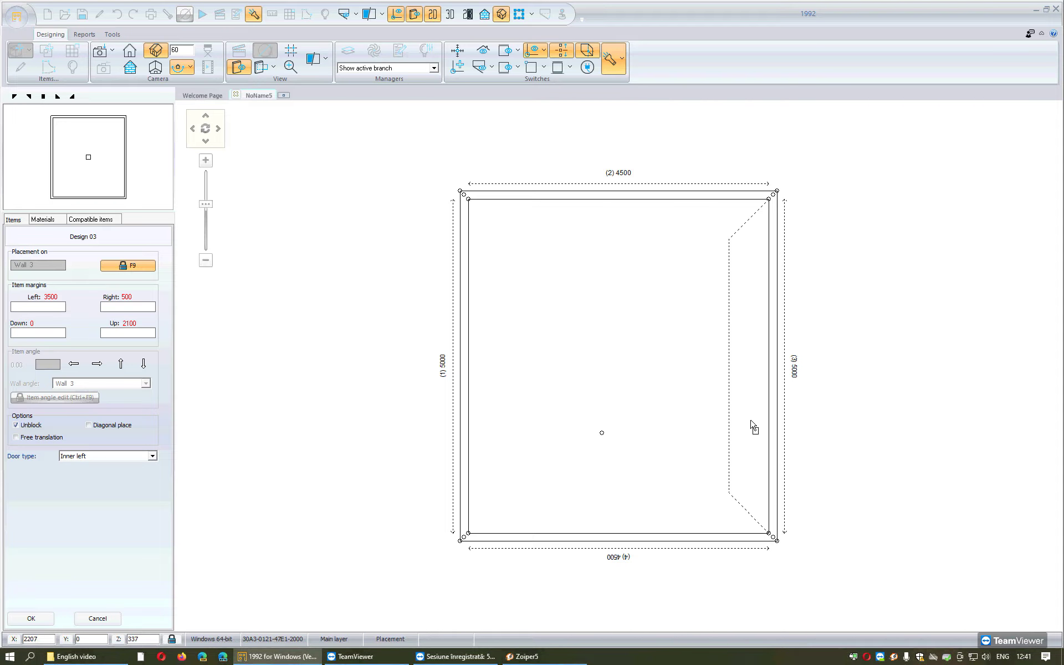
scroll(755, 430, up, 1)
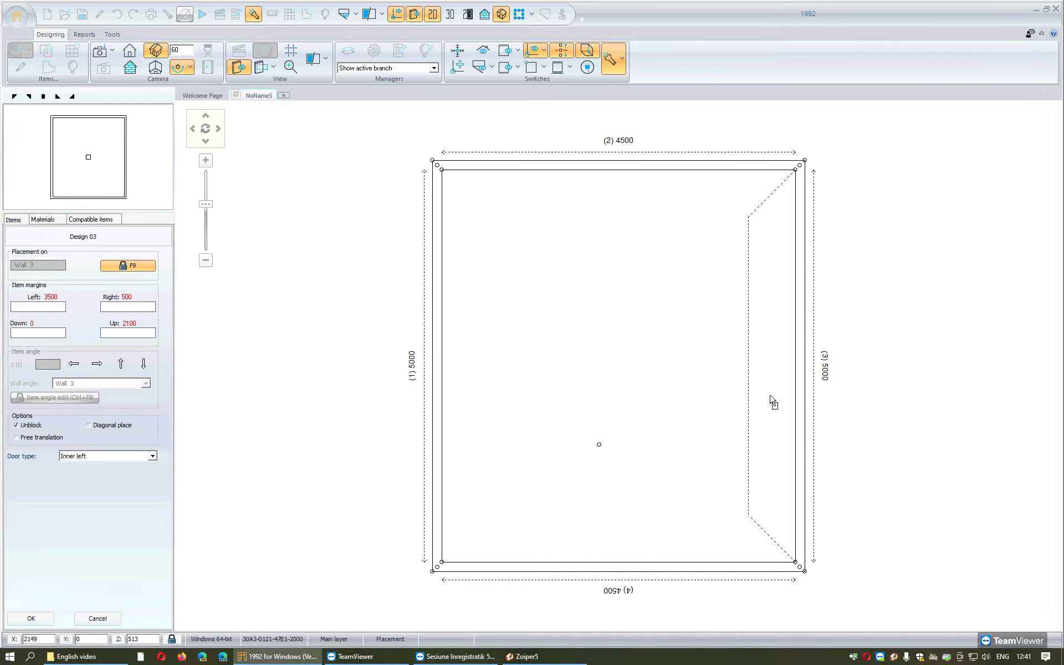
click(776, 450)
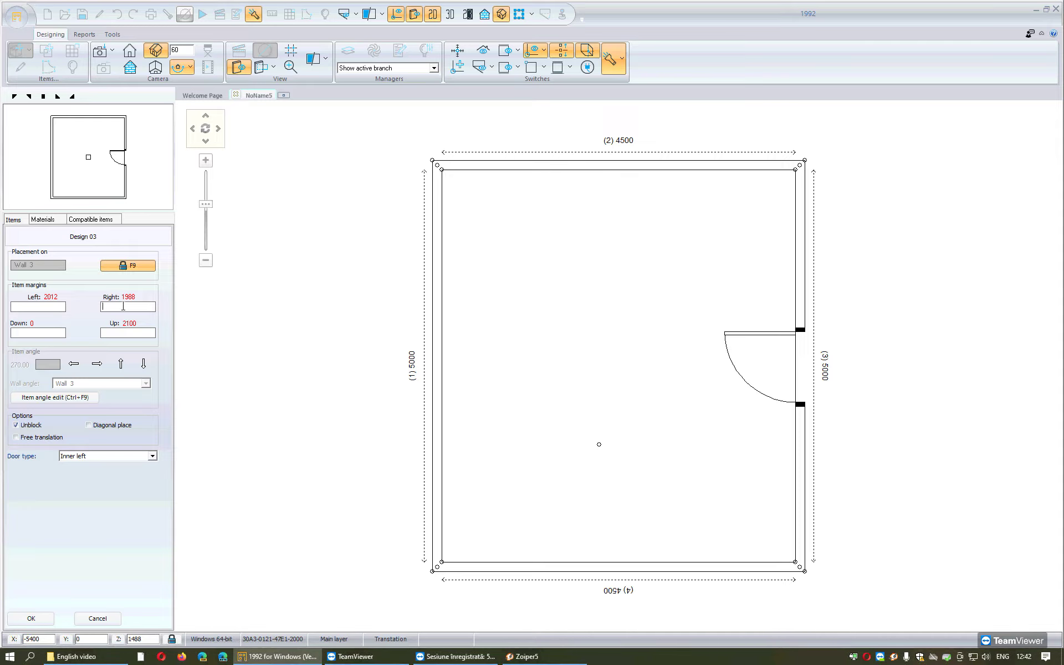
Set the door's right margin to 1000 and its door type to Inner right, and accept the placement.
text(1000)
click(94, 457)
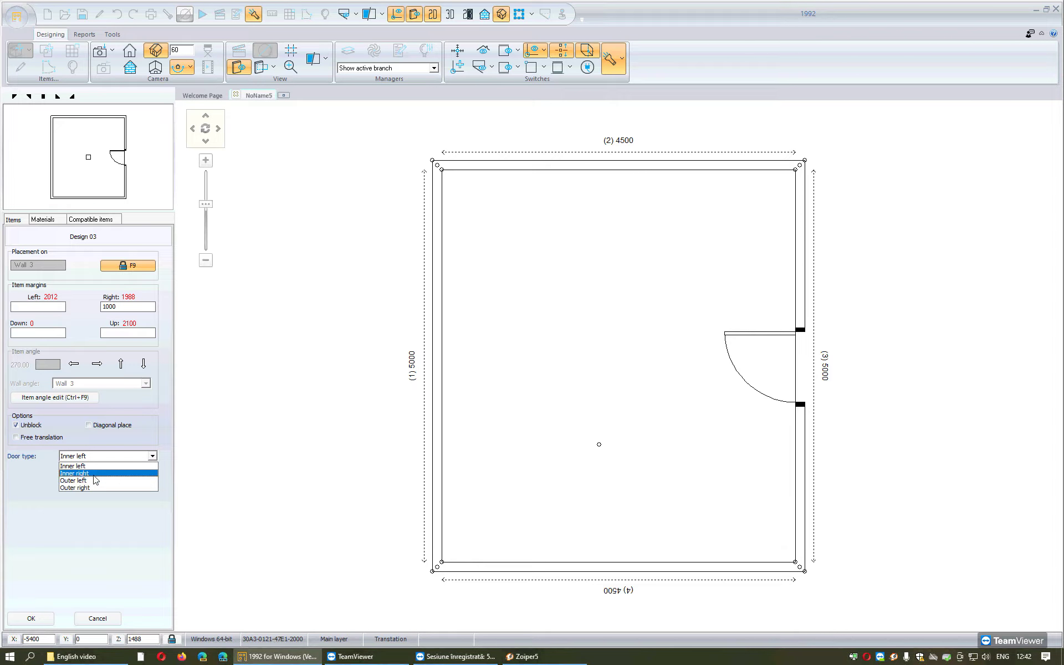
click(50, 489)
click(87, 458)
click(77, 469)
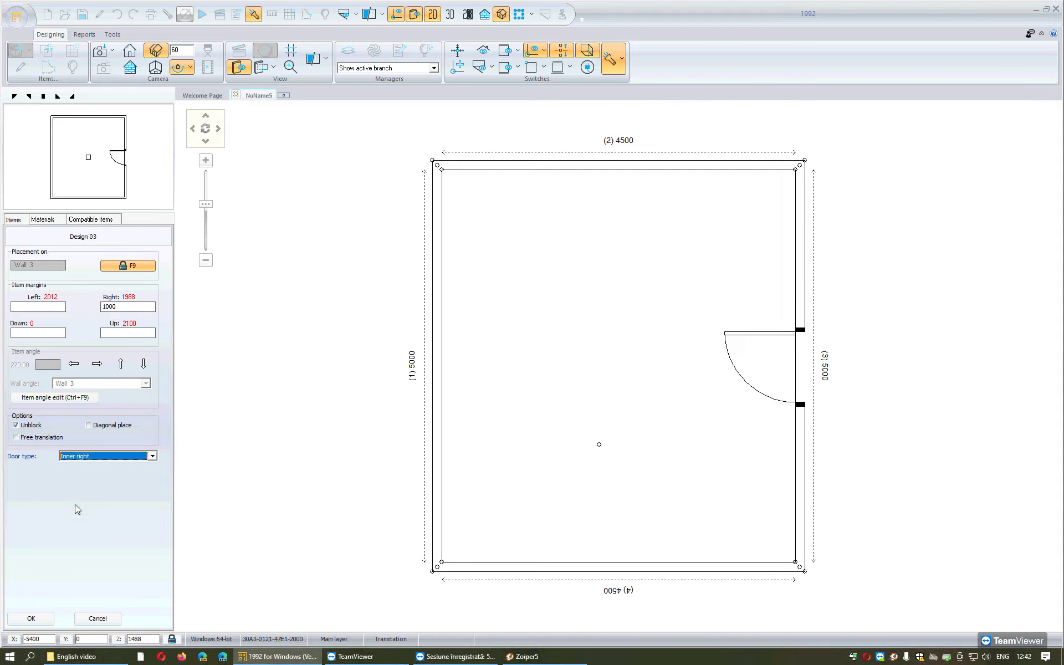
click(32, 618)
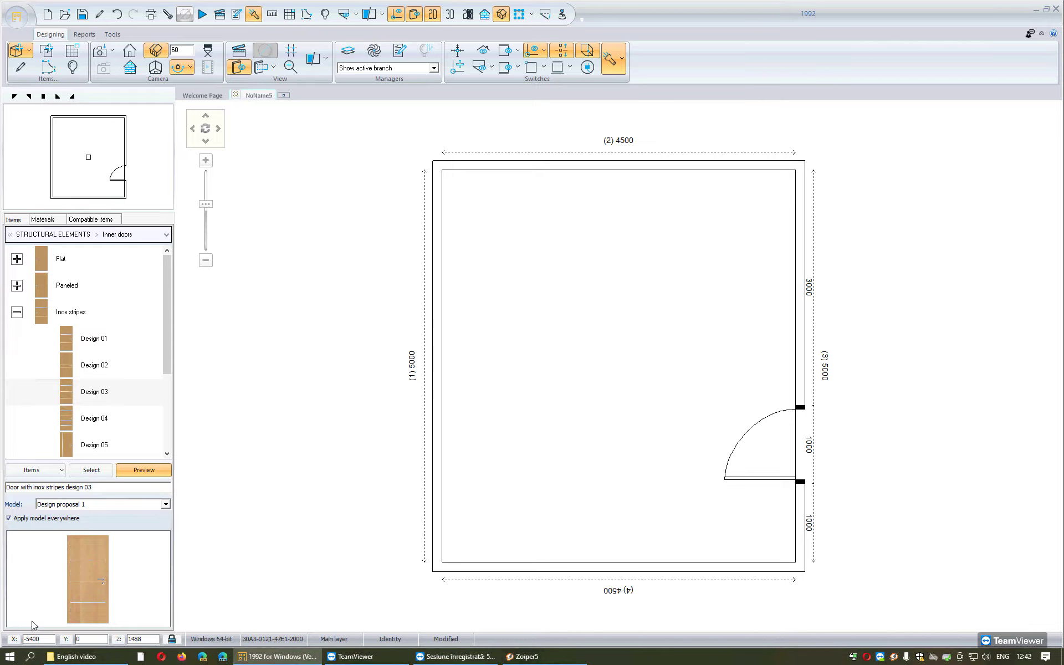
Insert an Opening window R from the structural elements' plain Windows group on wall 1.
click(40, 360)
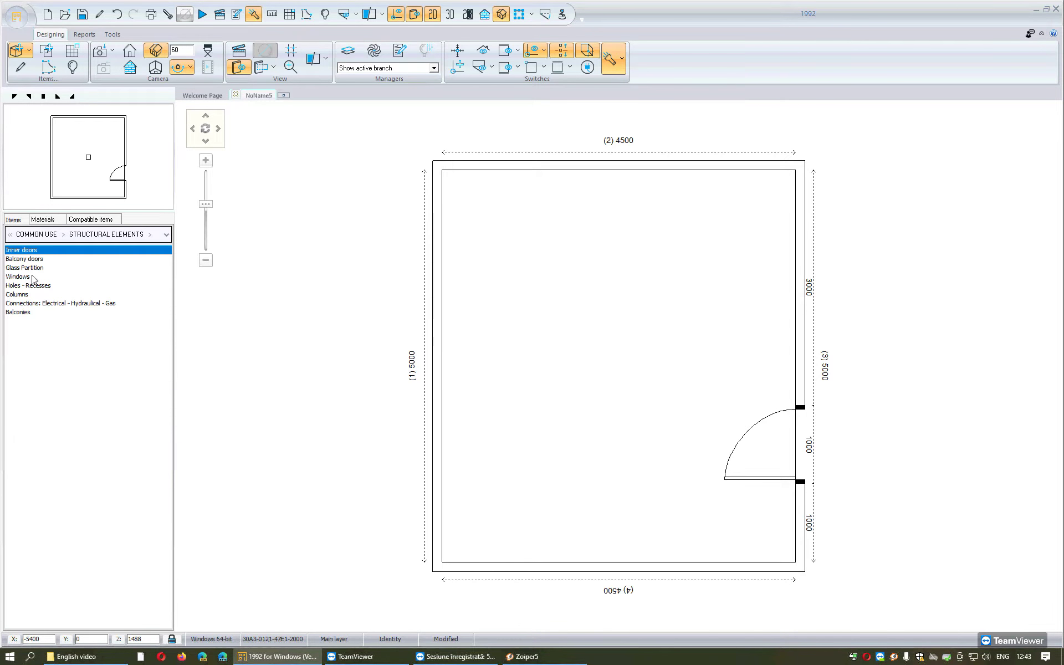
click(33, 278)
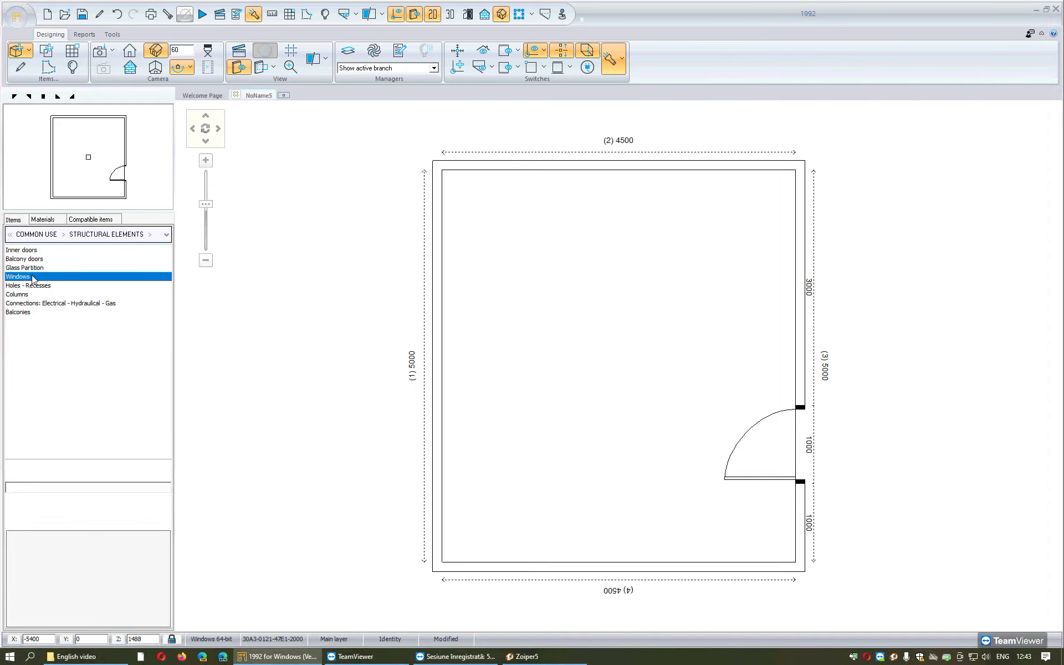
click(34, 278)
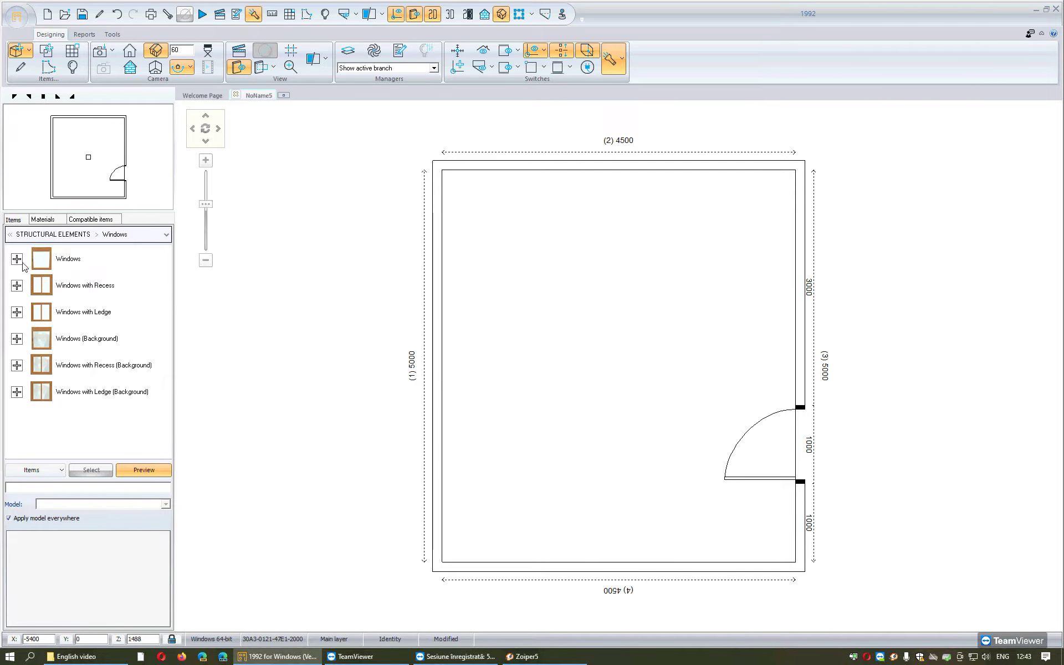
click(20, 261)
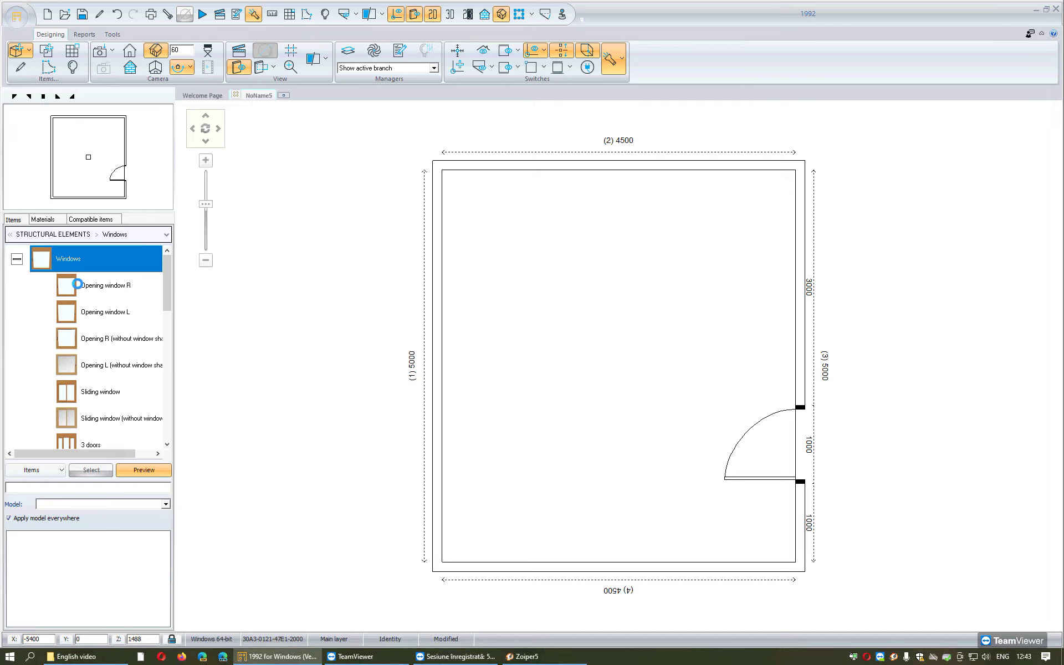
click(78, 285)
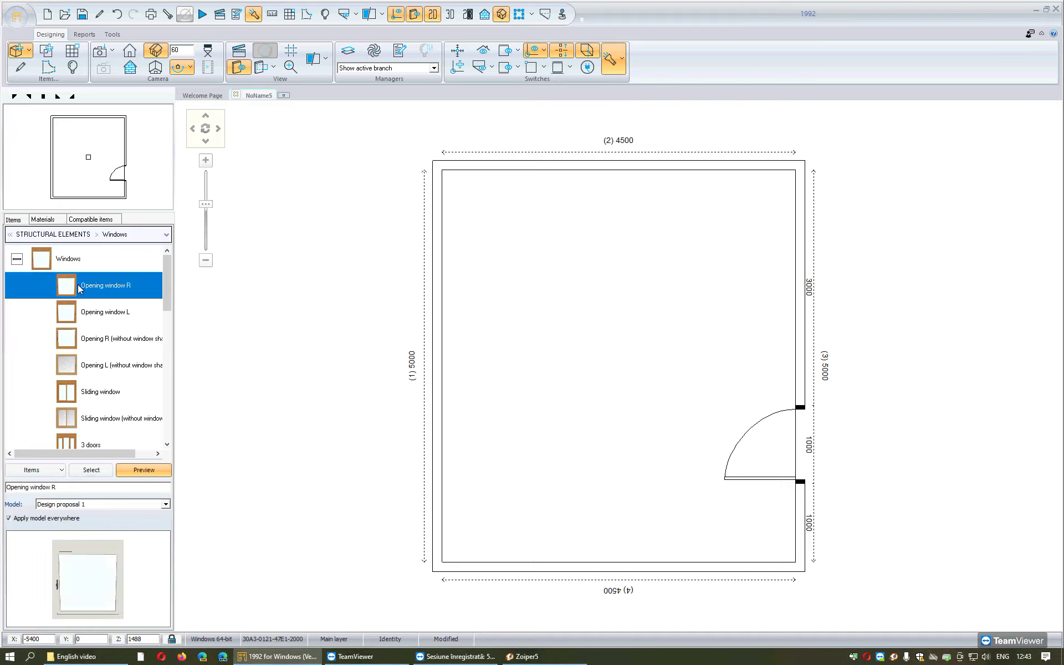
click(90, 471)
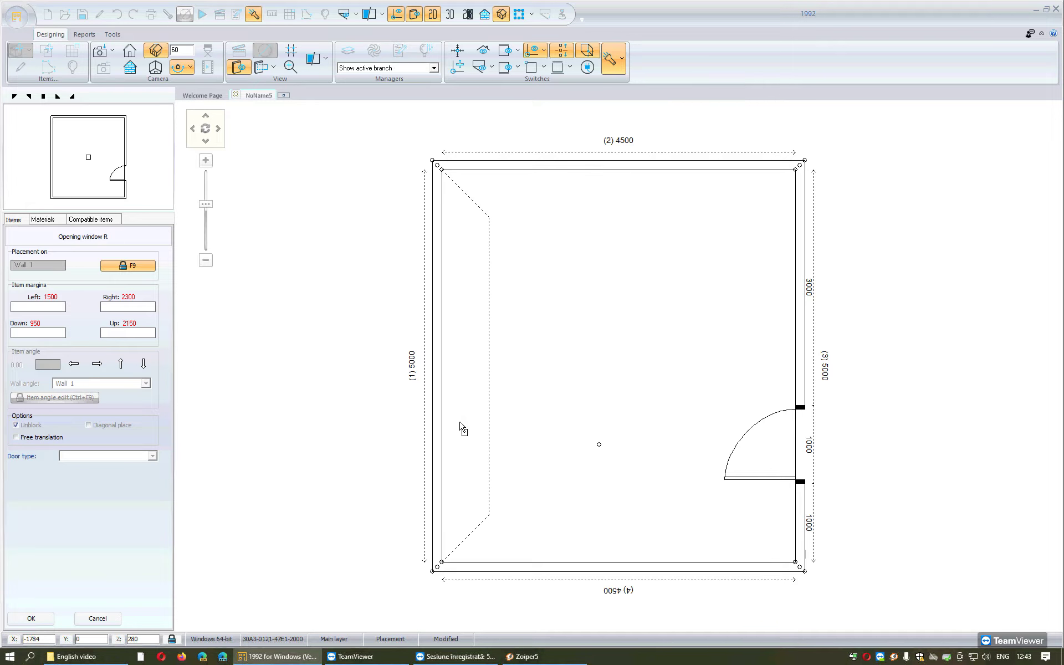
scroll(474, 413, up, 1)
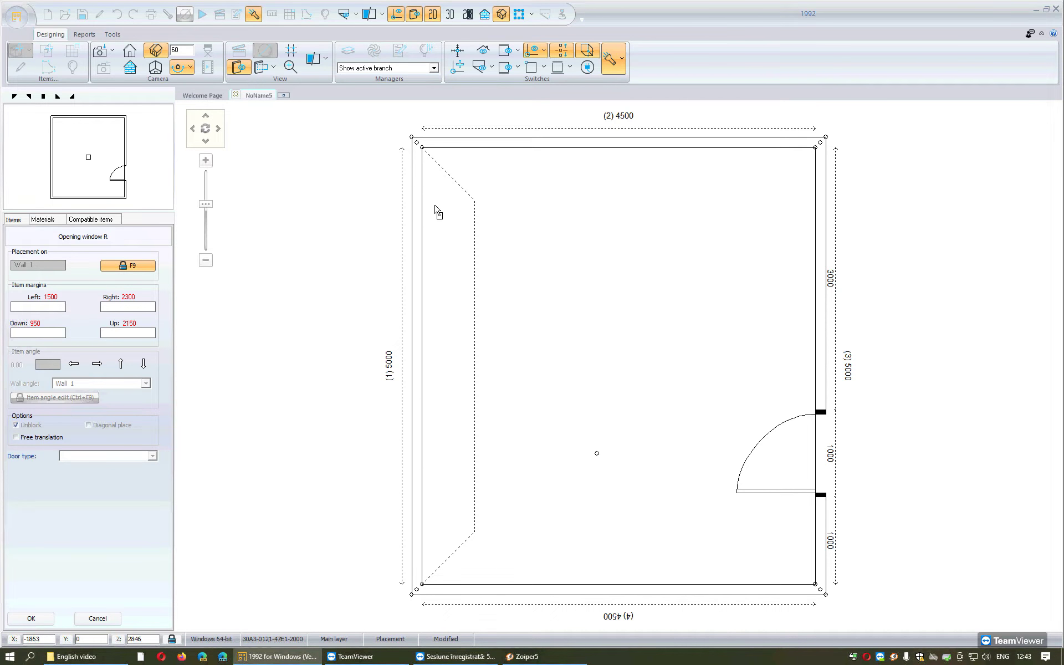
click(448, 460)
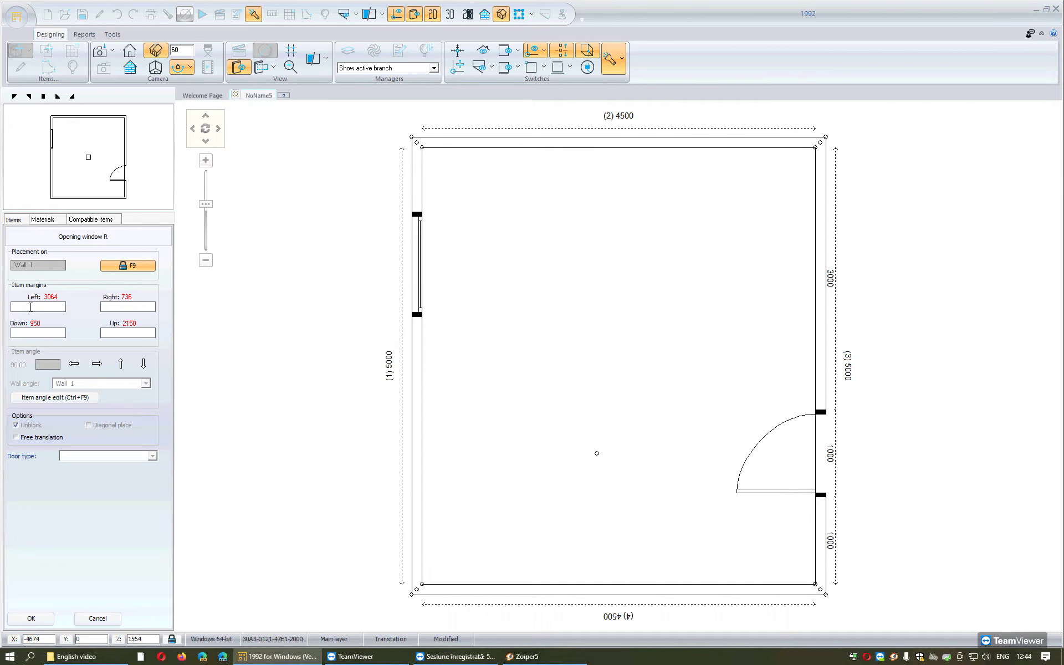
Set the window's right margin to 1200 and accept the placement.
click(119, 308)
text(1200)
drag(120, 308, 96, 308)
click(41, 620)
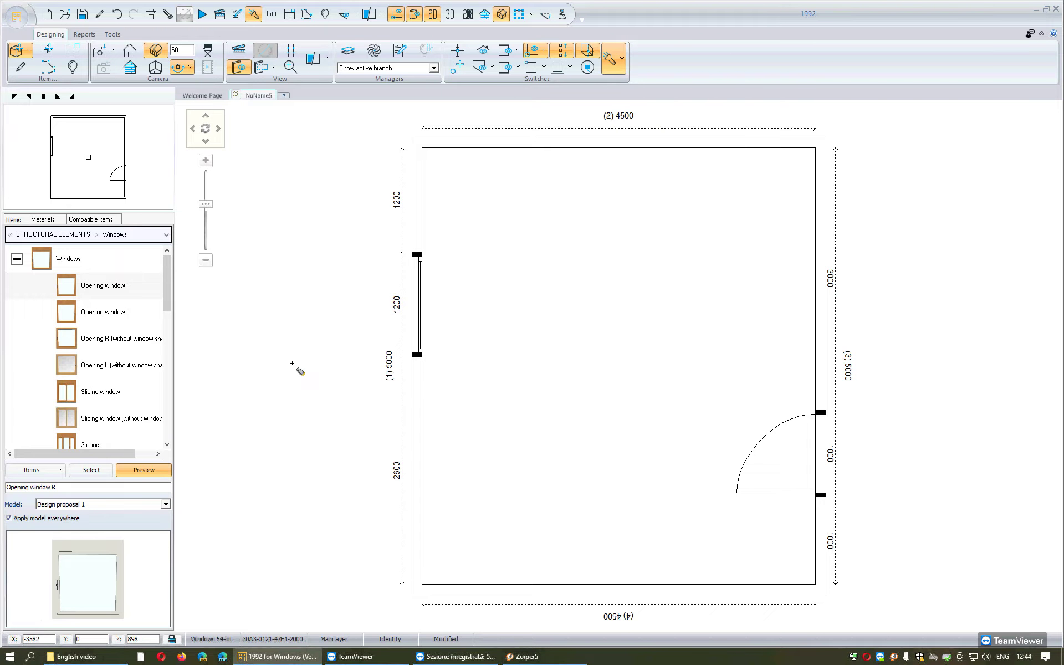
Change the width of the window on wall 1 to 1000.
click(417, 287)
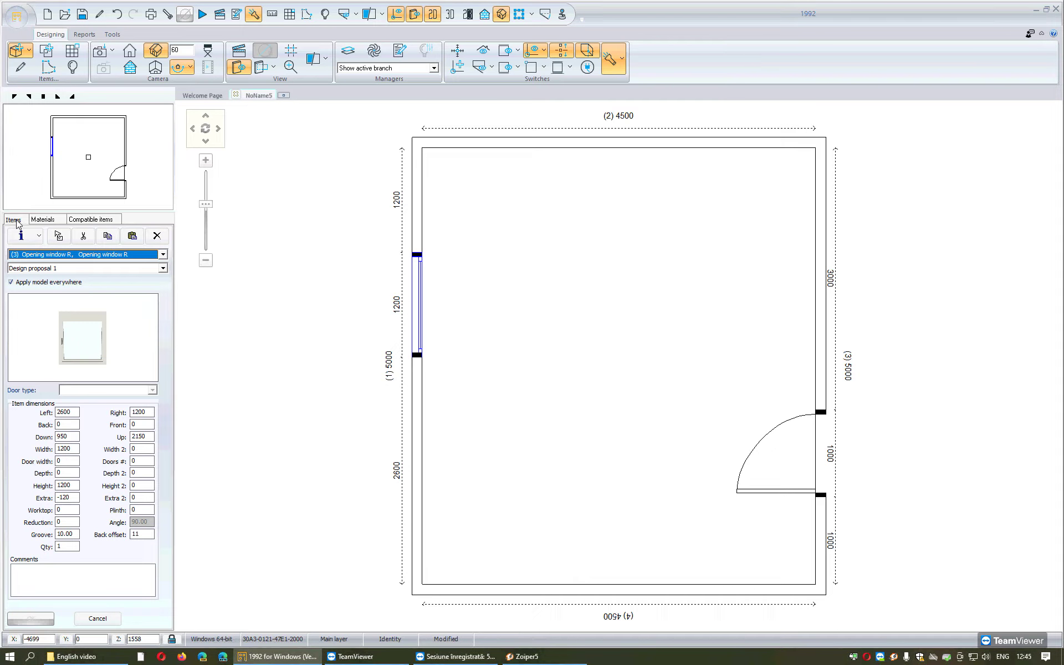
double_click(73, 448)
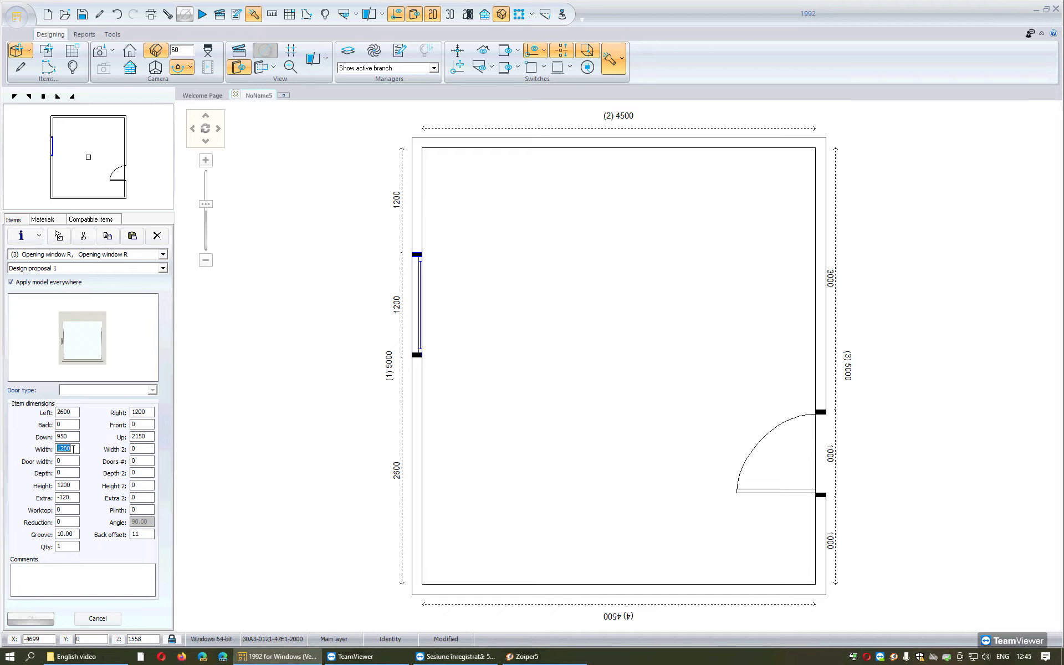
text(10)
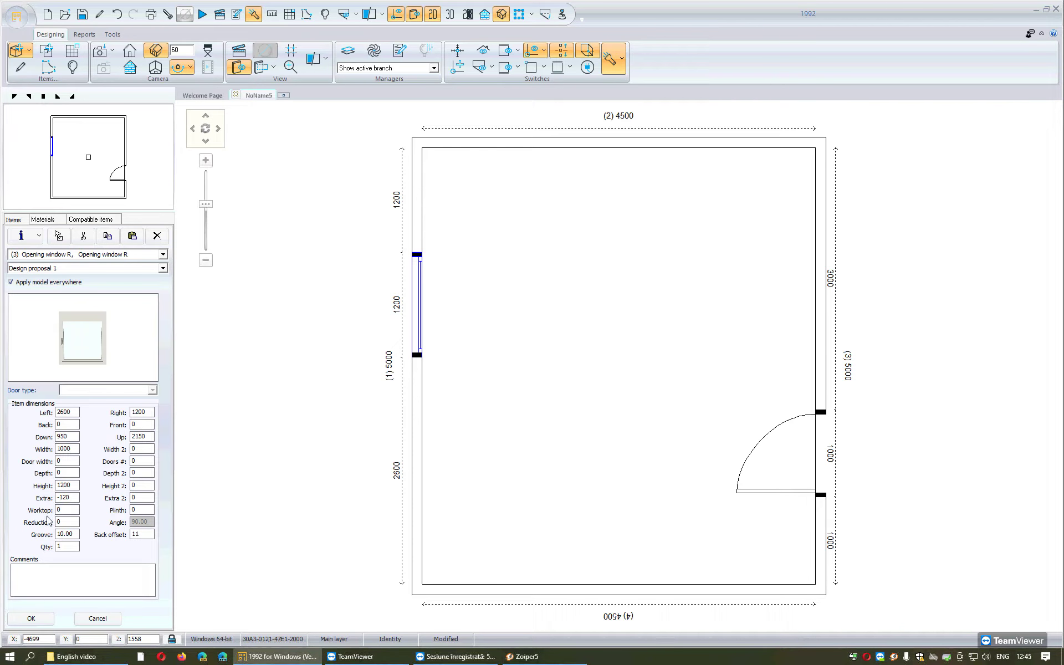
click(31, 616)
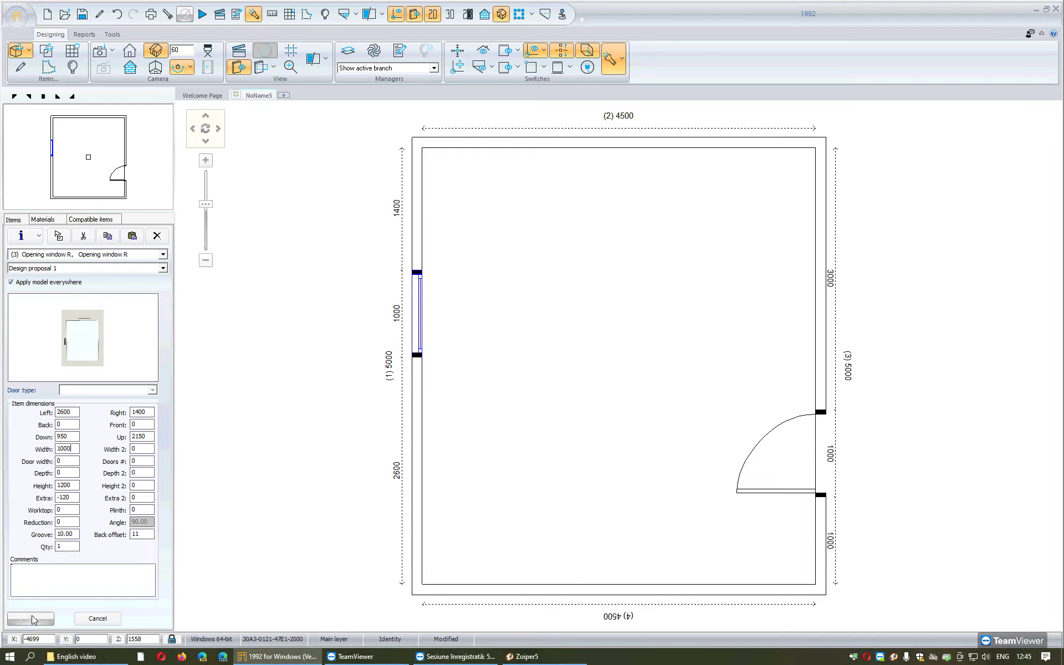
click(32, 617)
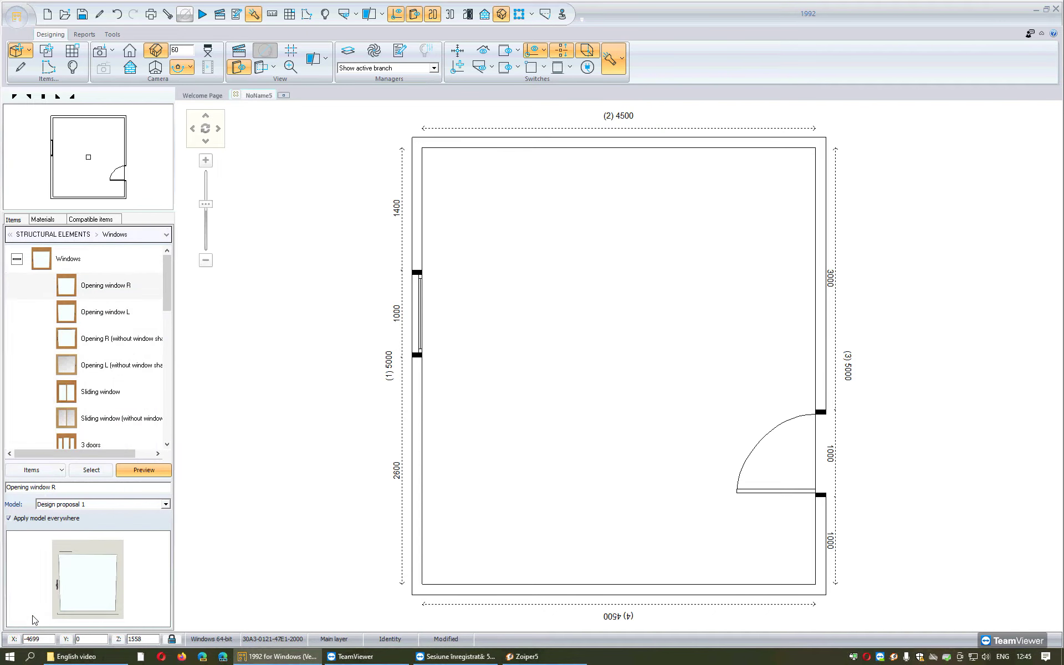
Place an H. 72 Rectangular 80x80 R corner base unit from the kitchen units in the corner between walls 1 and 2.
click(89, 427)
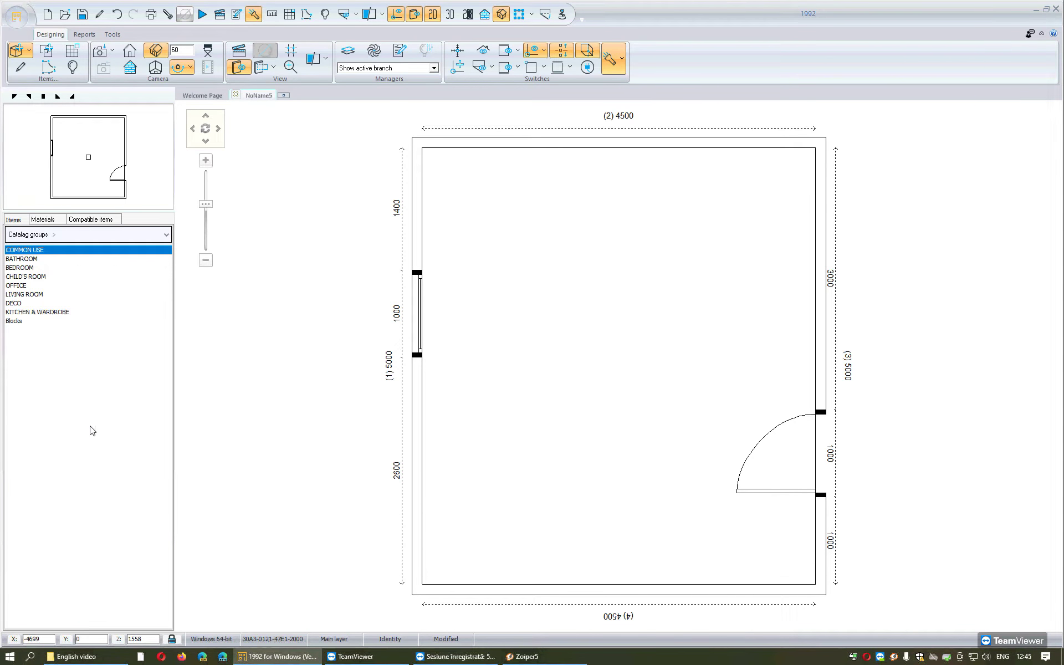
double_click(62, 312)
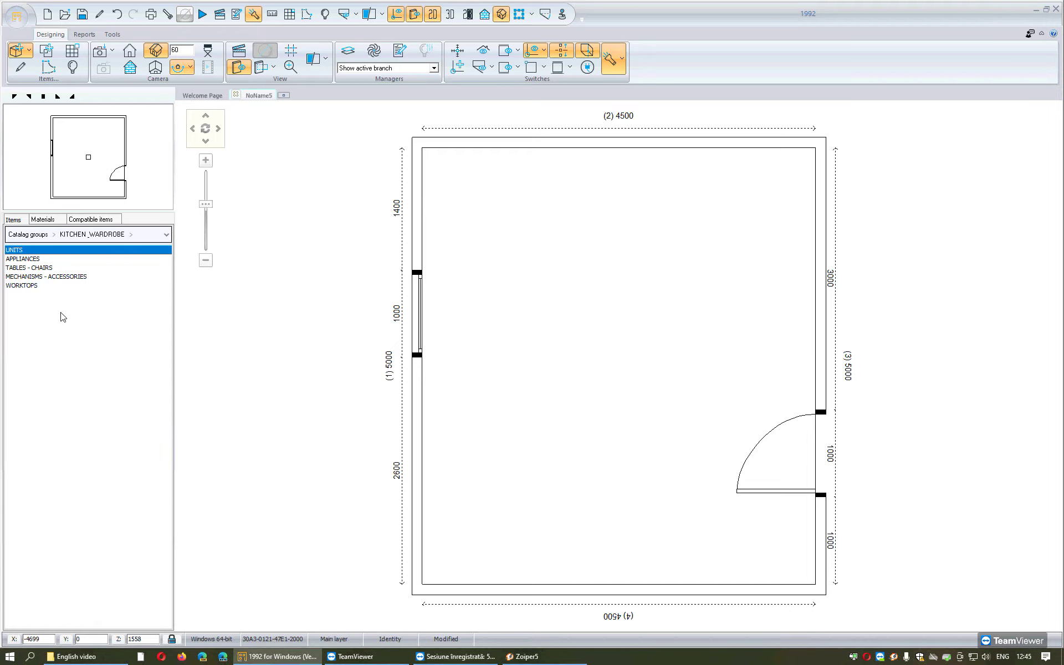
double_click(30, 250)
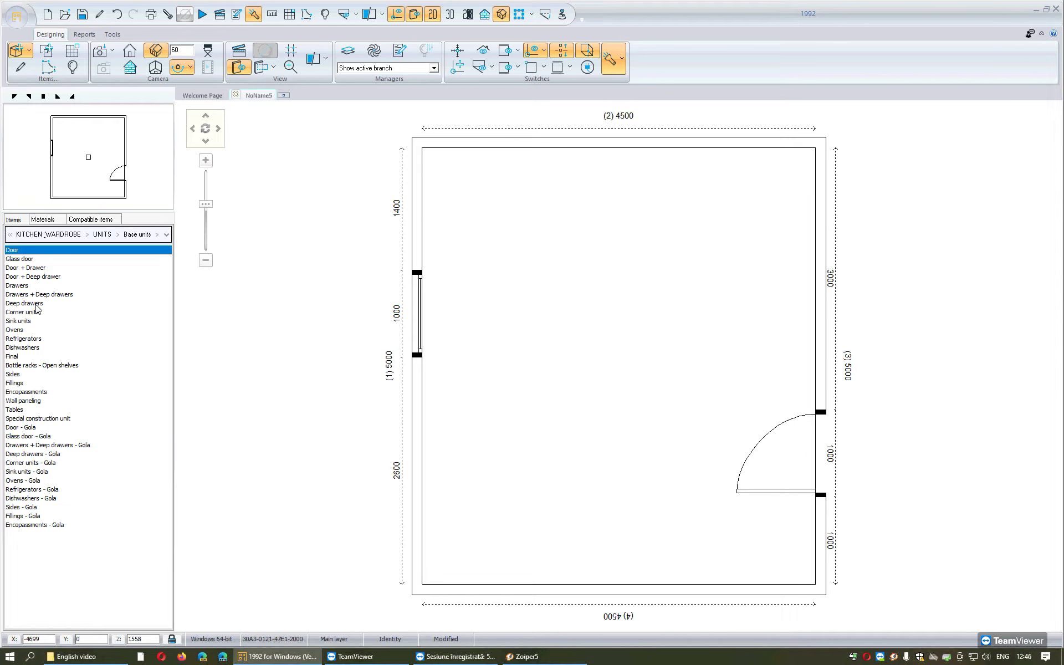
double_click(38, 314)
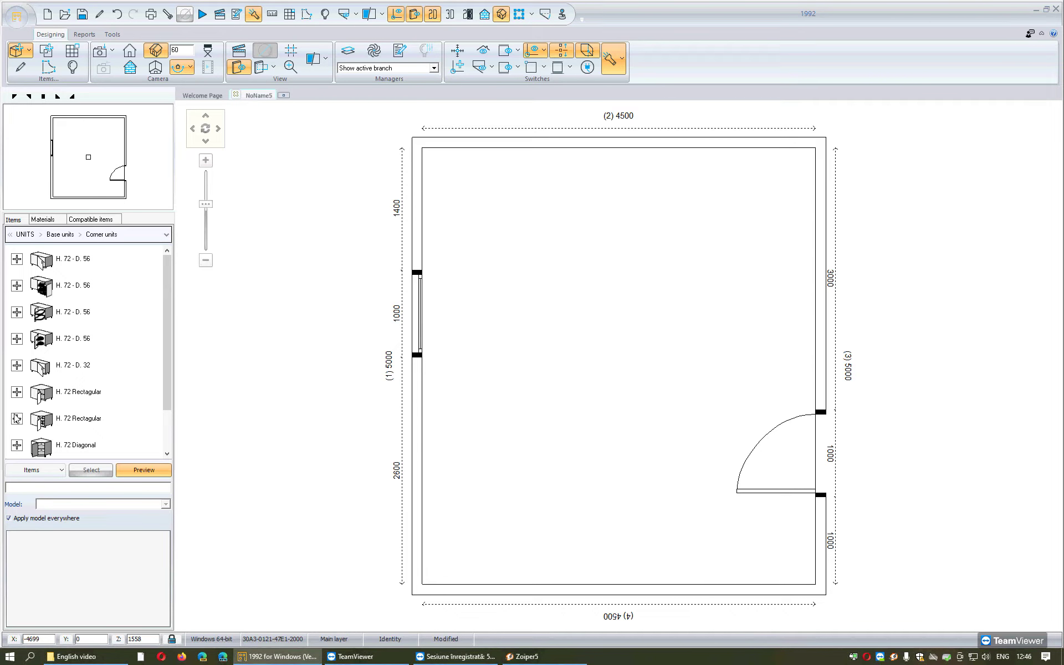
click(15, 392)
click(82, 294)
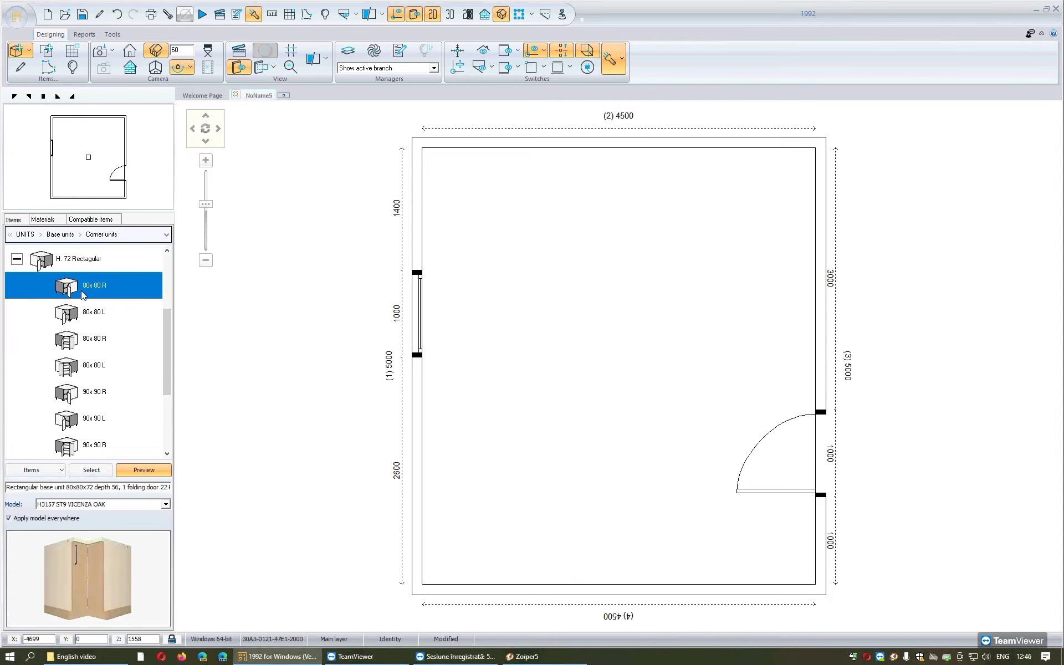
click(91, 470)
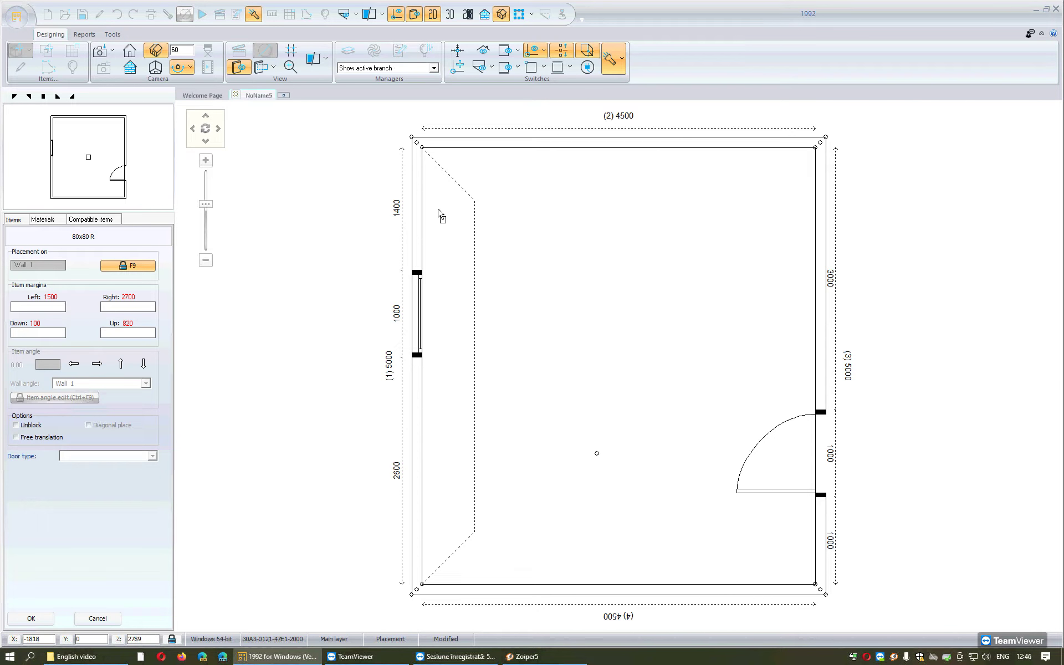
click(432, 172)
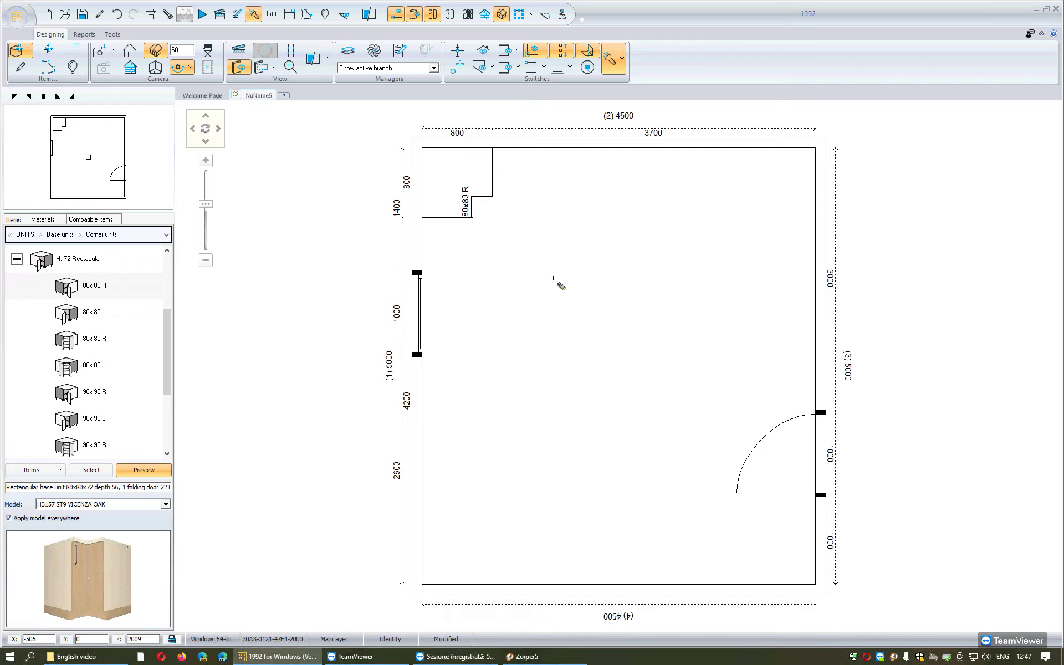
Place a 120x72 two-door sink base unit, depth 56, on wall 1 directly beside the corner unit.
click(26, 278)
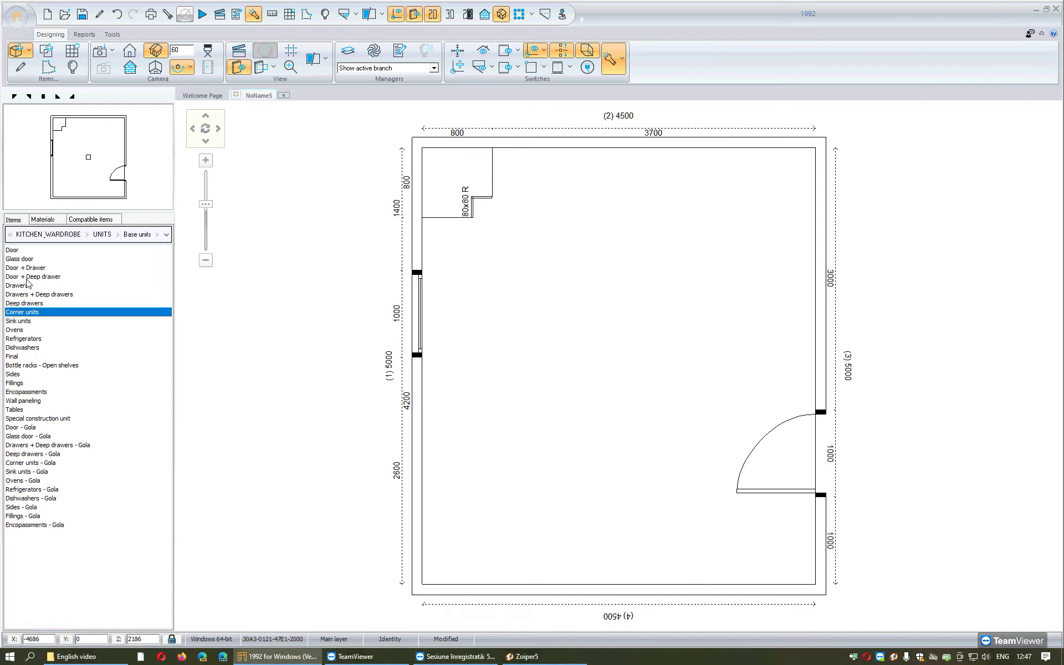
double_click(31, 322)
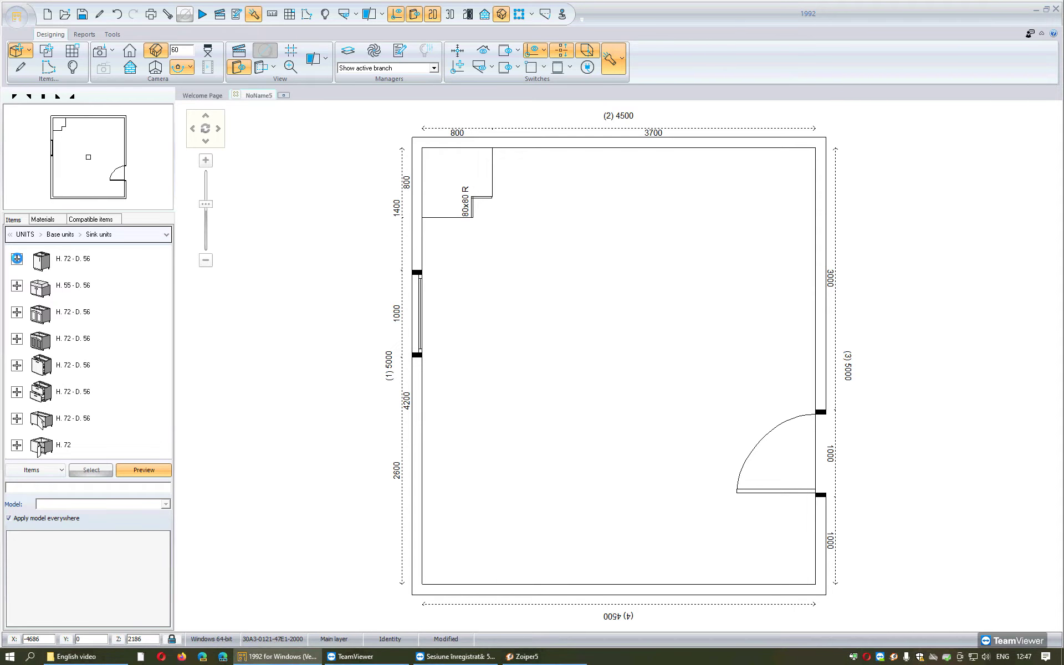
click(17, 259)
scroll(89, 377, down, 3)
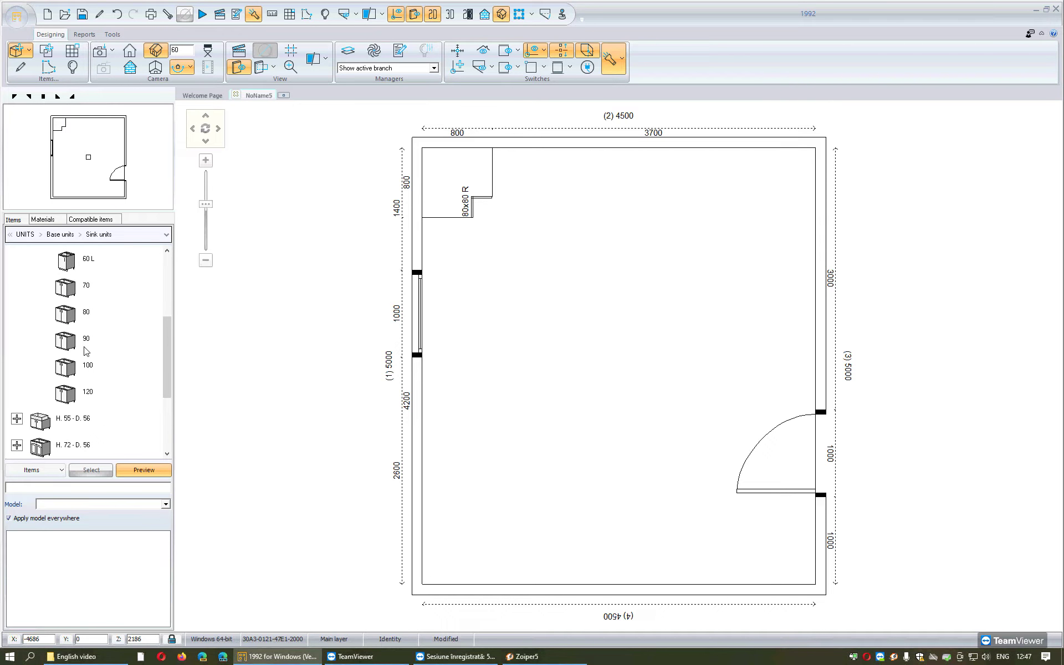
click(87, 390)
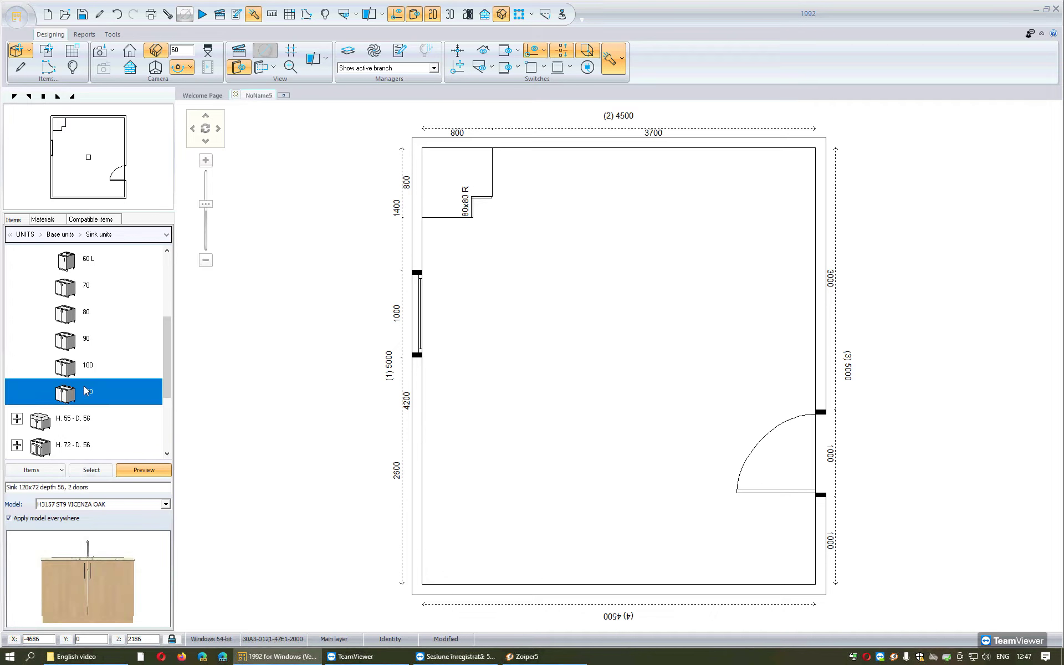
click(91, 469)
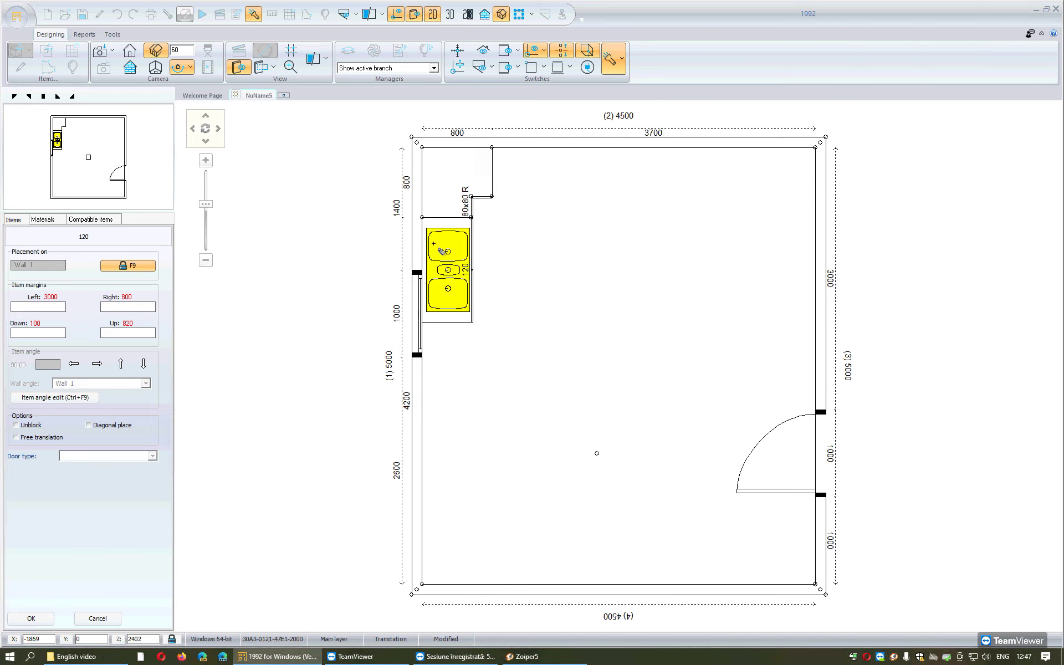
click(441, 250)
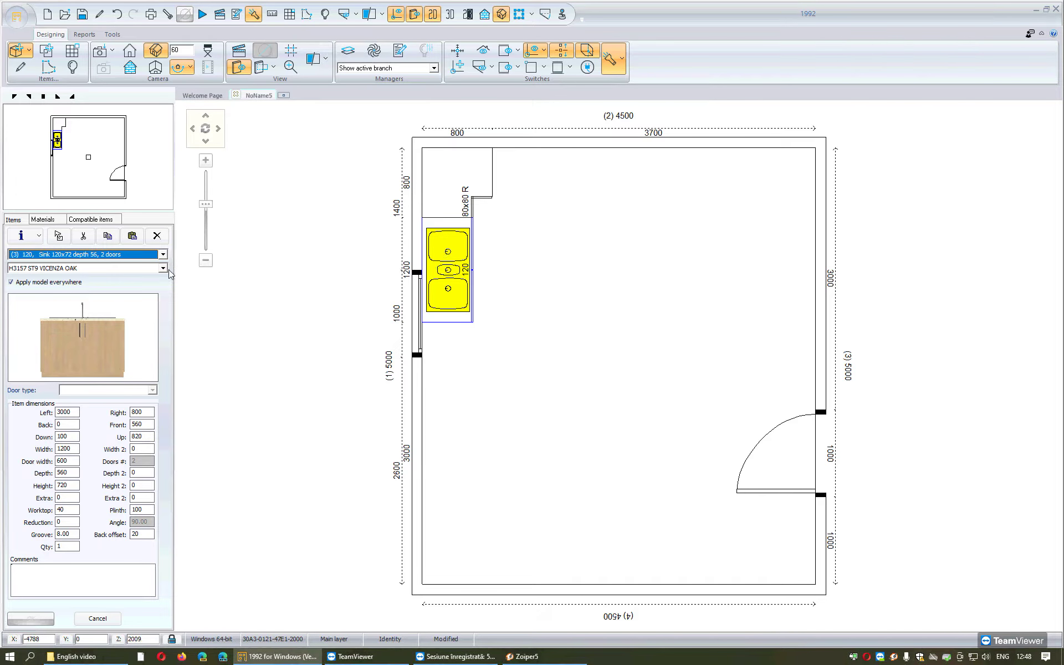
key(Escape)
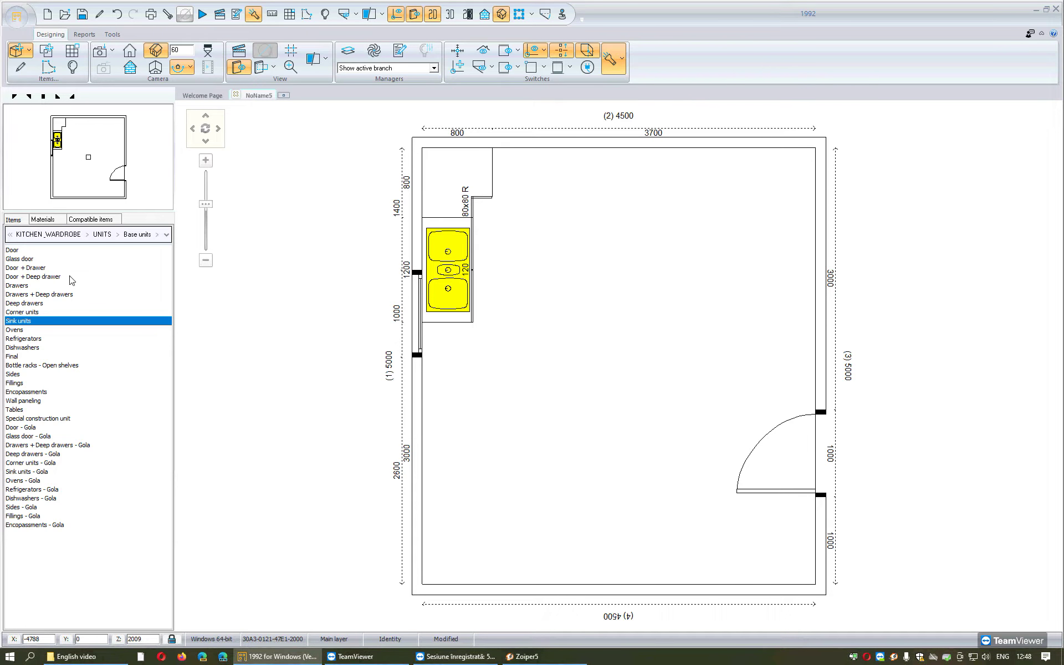
Place a 50x72 four-drawer base unit, depth 56, on wall 1 directly beside the sink unit.
double_click(18, 286)
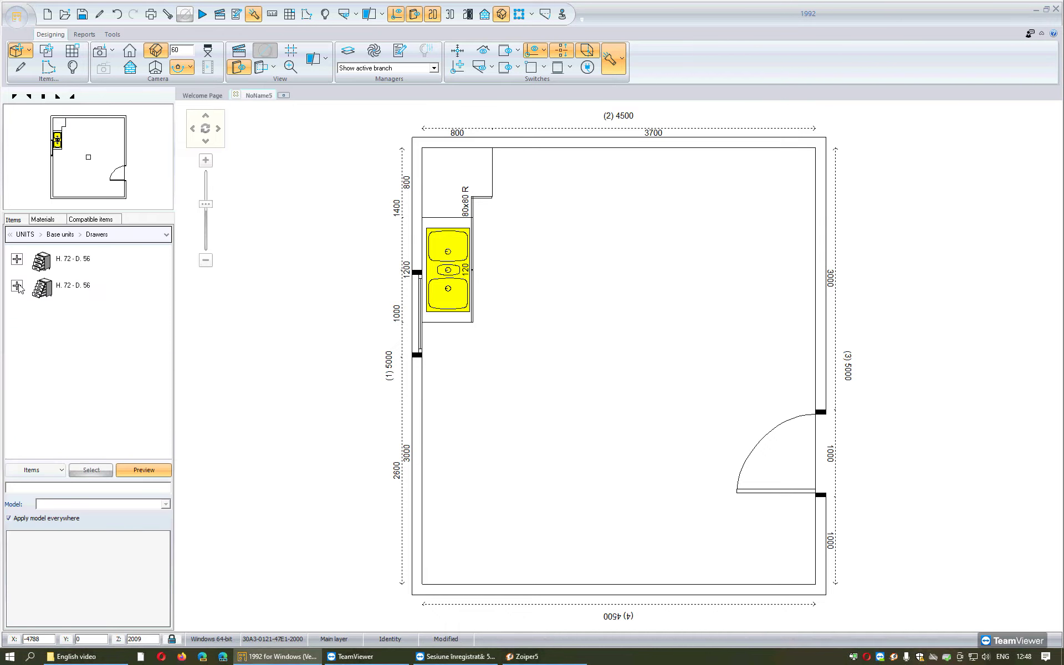
click(18, 260)
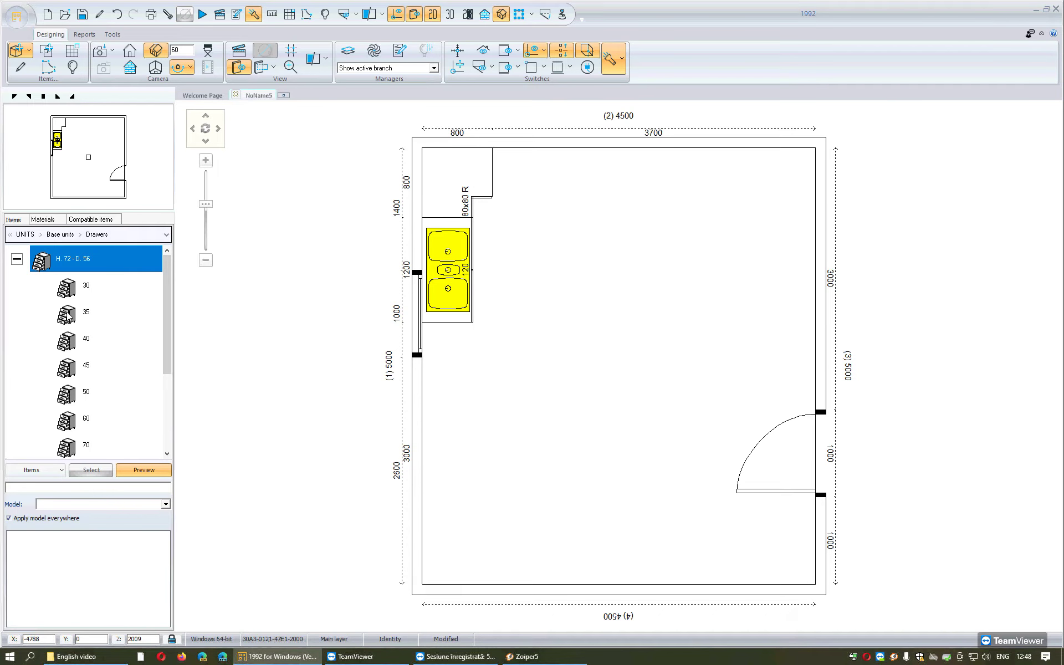
click(77, 402)
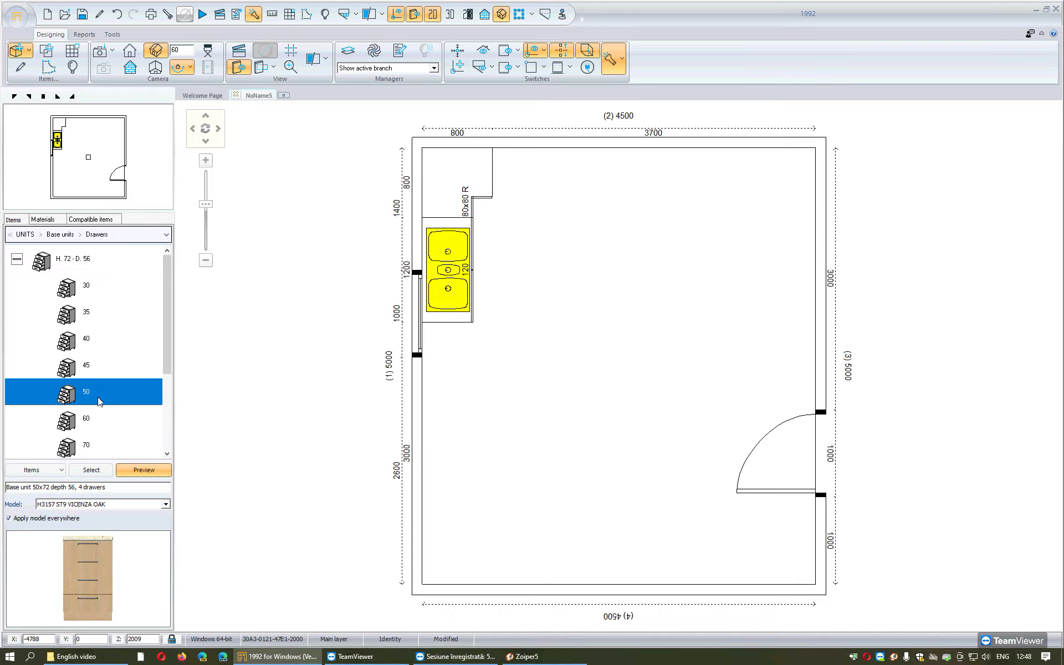
click(95, 471)
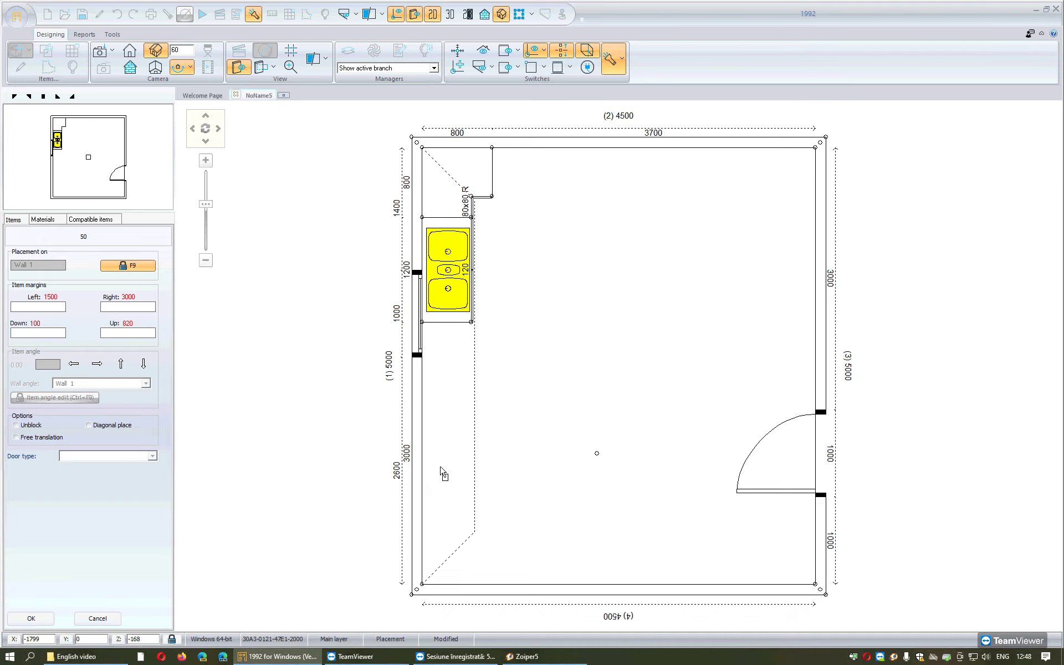
click(443, 473)
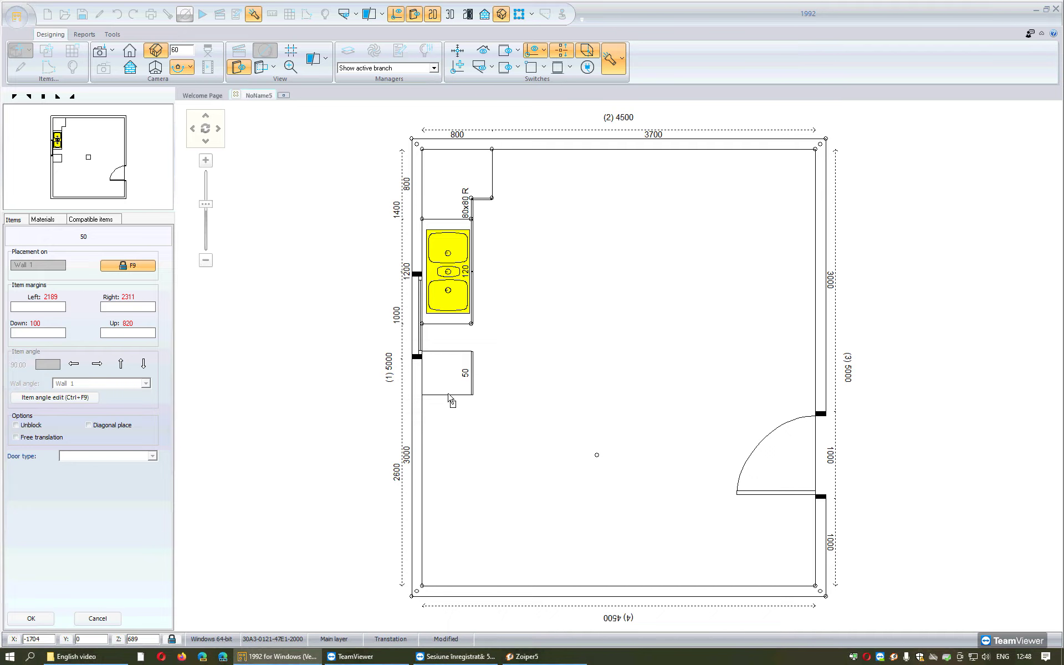
click(446, 351)
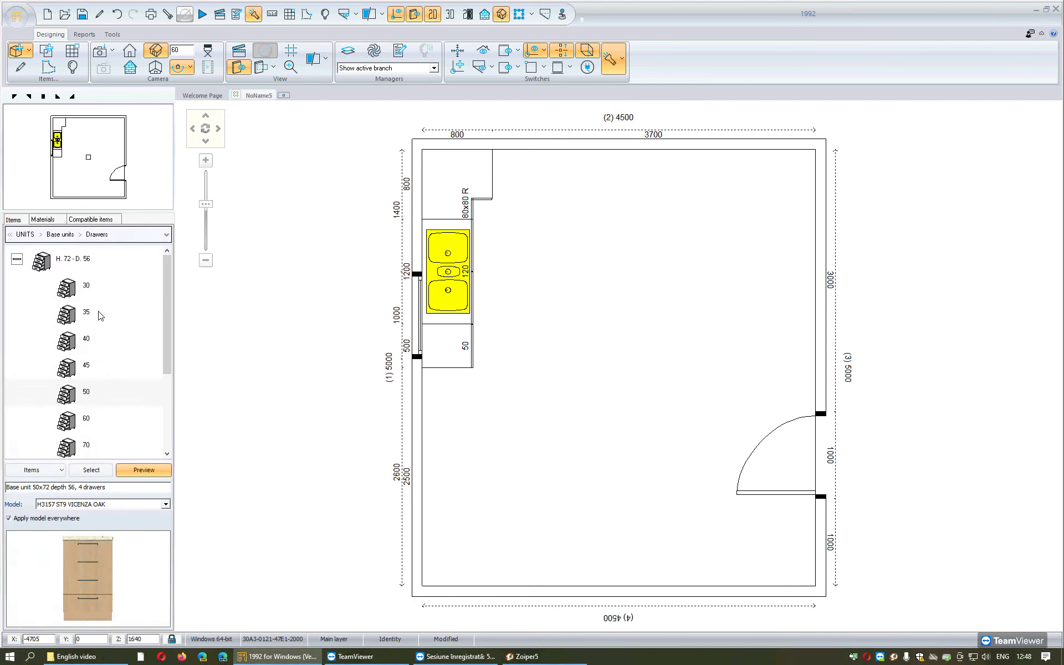
click(100, 315)
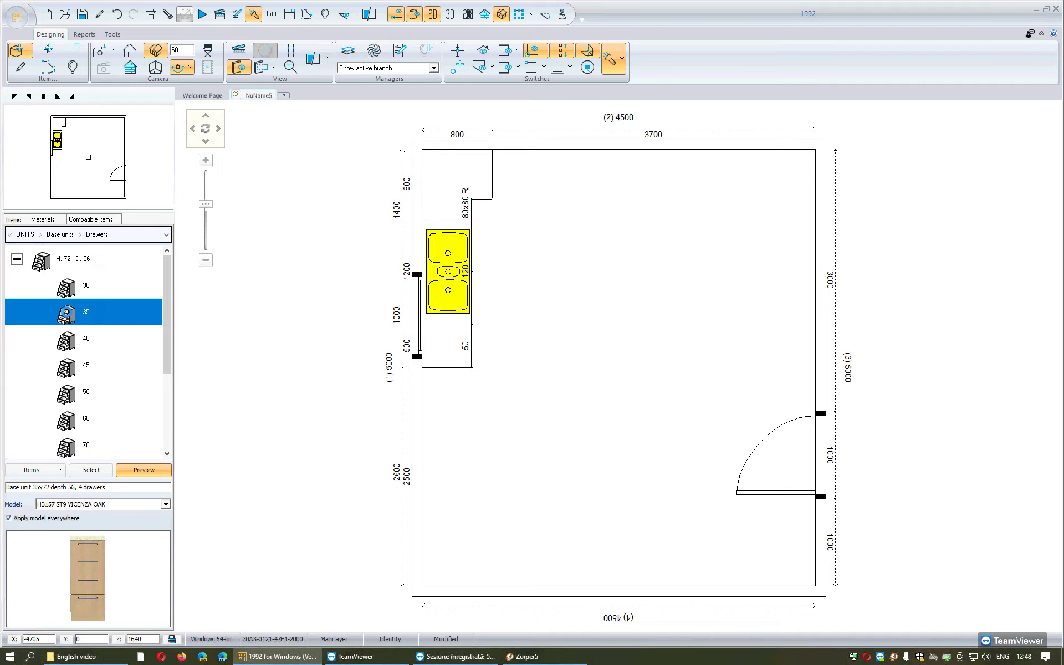
Place a 90x72 oven base unit, depth 56, with 1 fixed drawer + 1 drawer on wall 1 beside the 50 drawer unit.
key(BackSpace)
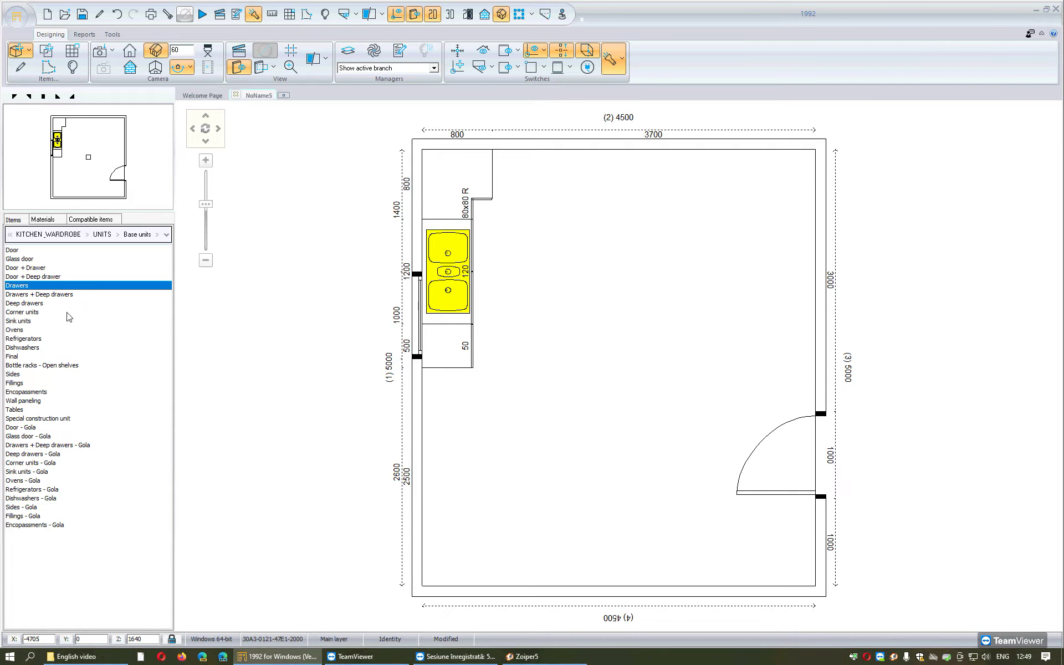
double_click(29, 331)
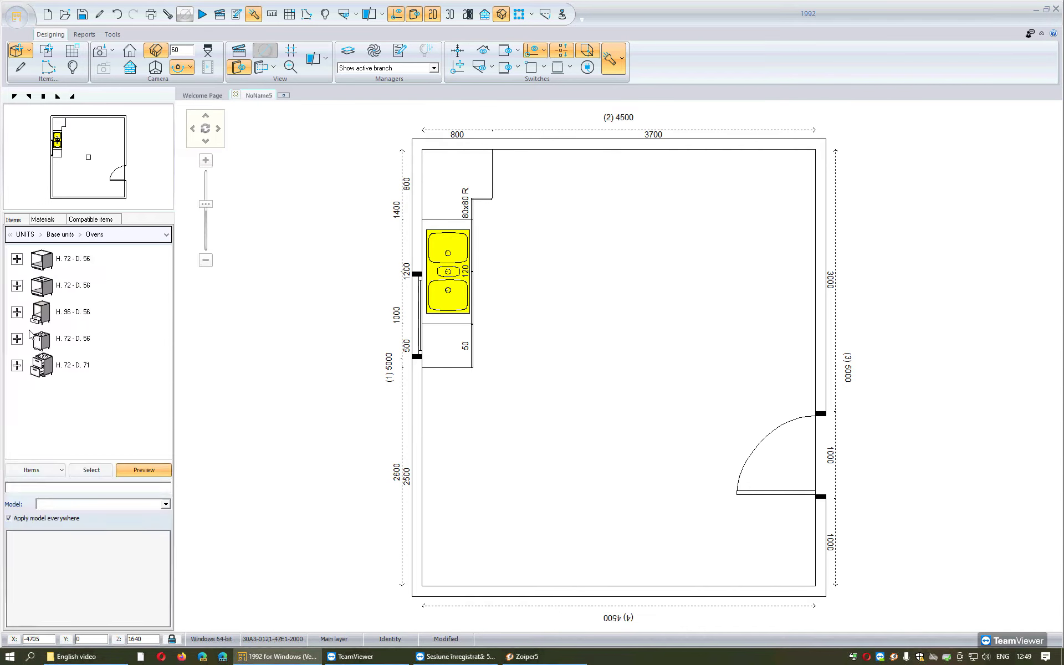
click(17, 285)
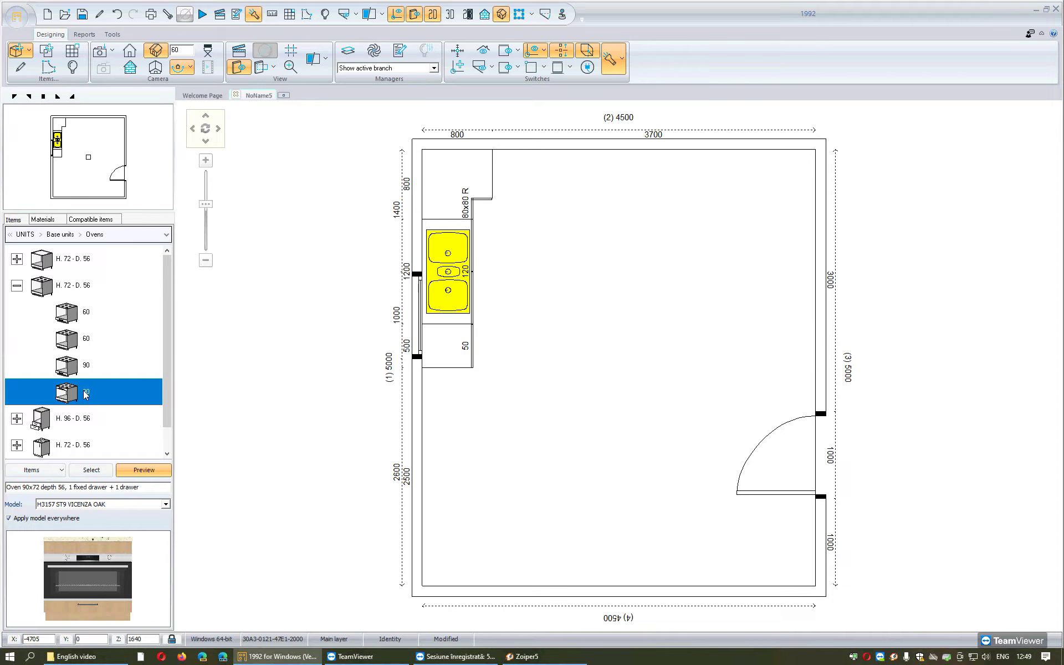
click(92, 473)
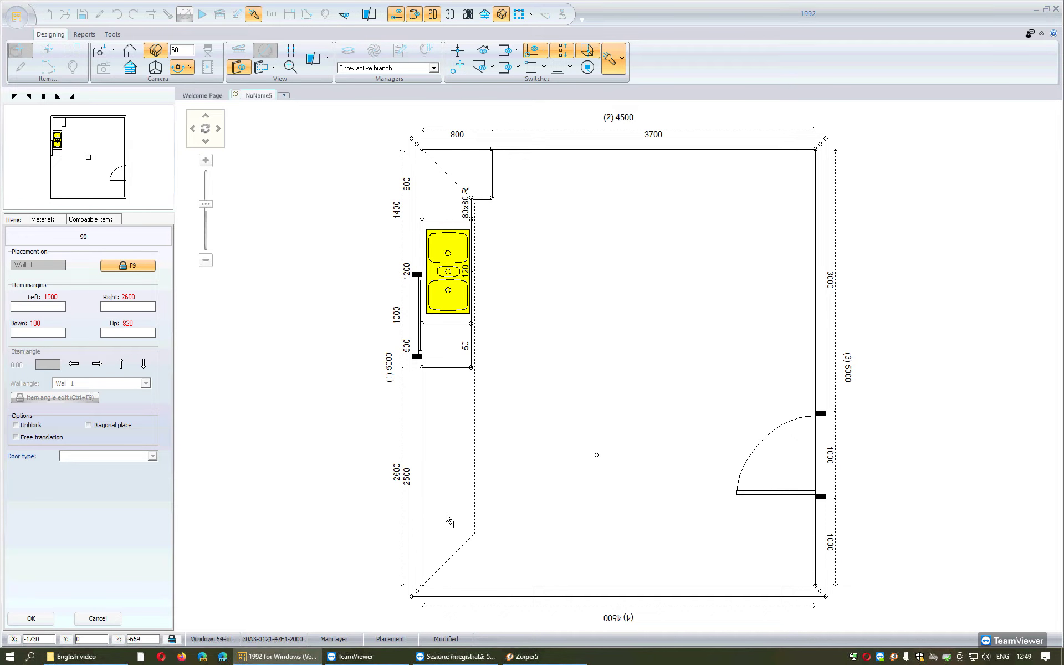
click(446, 449)
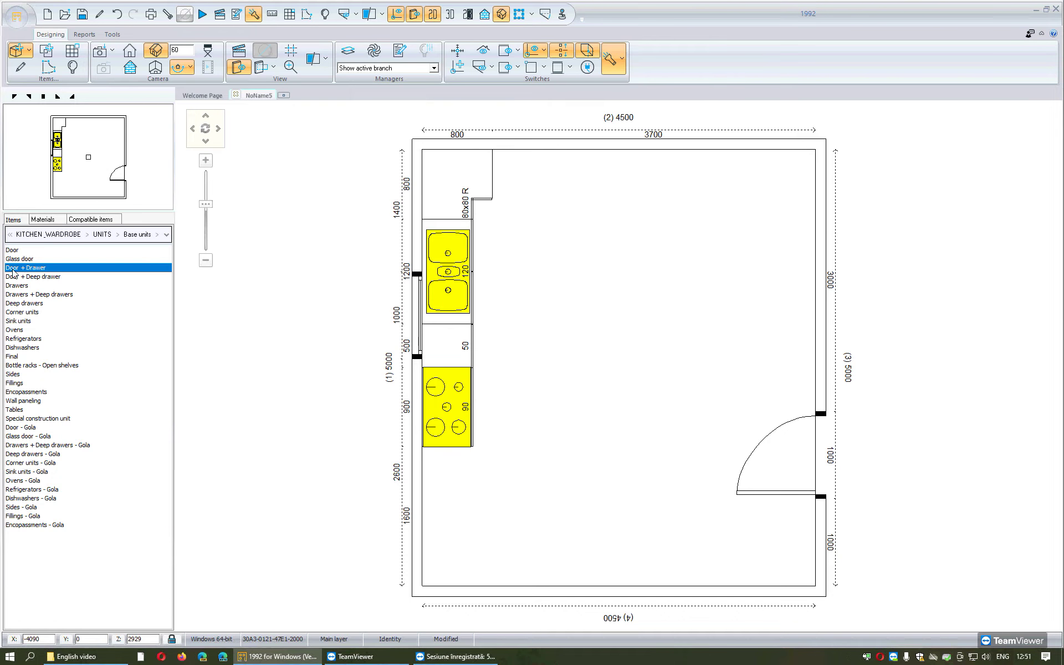
Place an 80x72 Door + Drawer base unit with 1 double drawer + 2 doors on wall 2, against the corner unit.
double_click(21, 267)
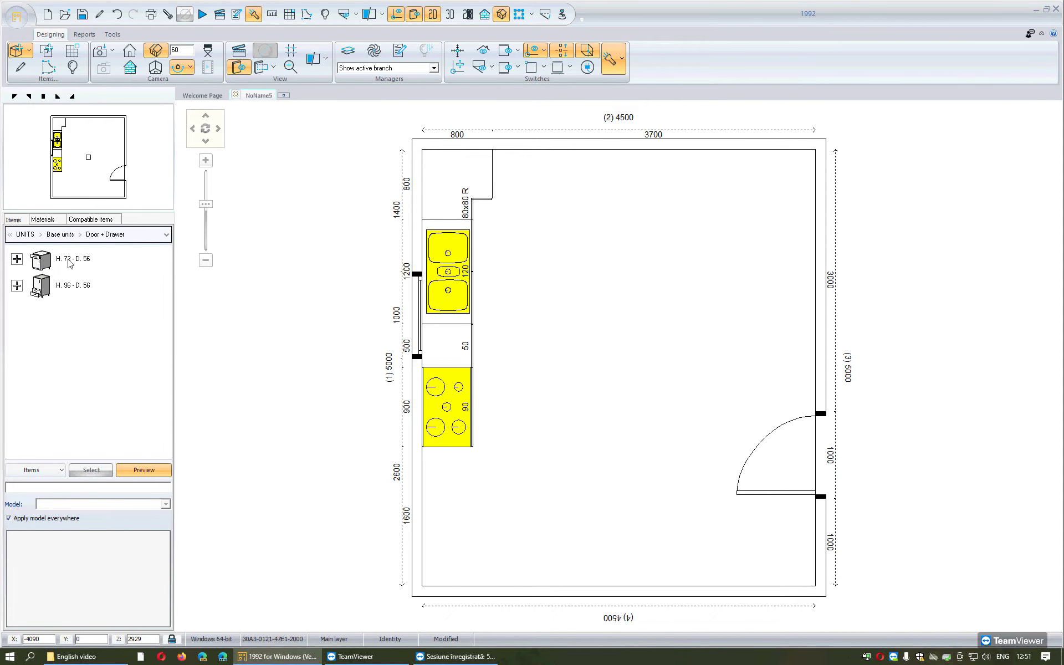
click(18, 262)
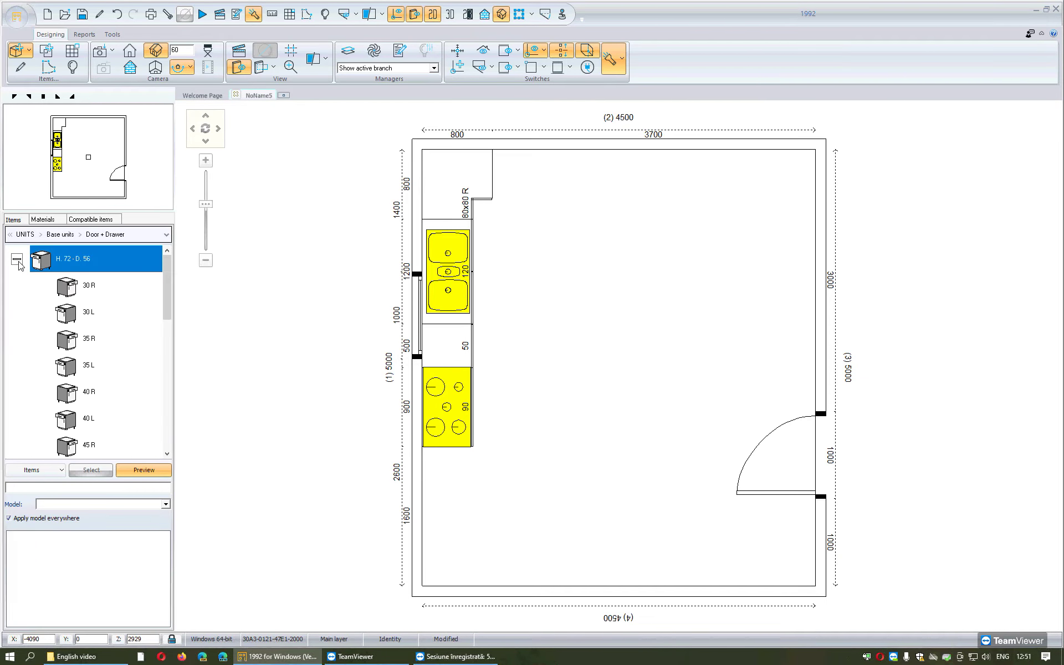
scroll(96, 413, down, 3)
scroll(96, 411, down, 2)
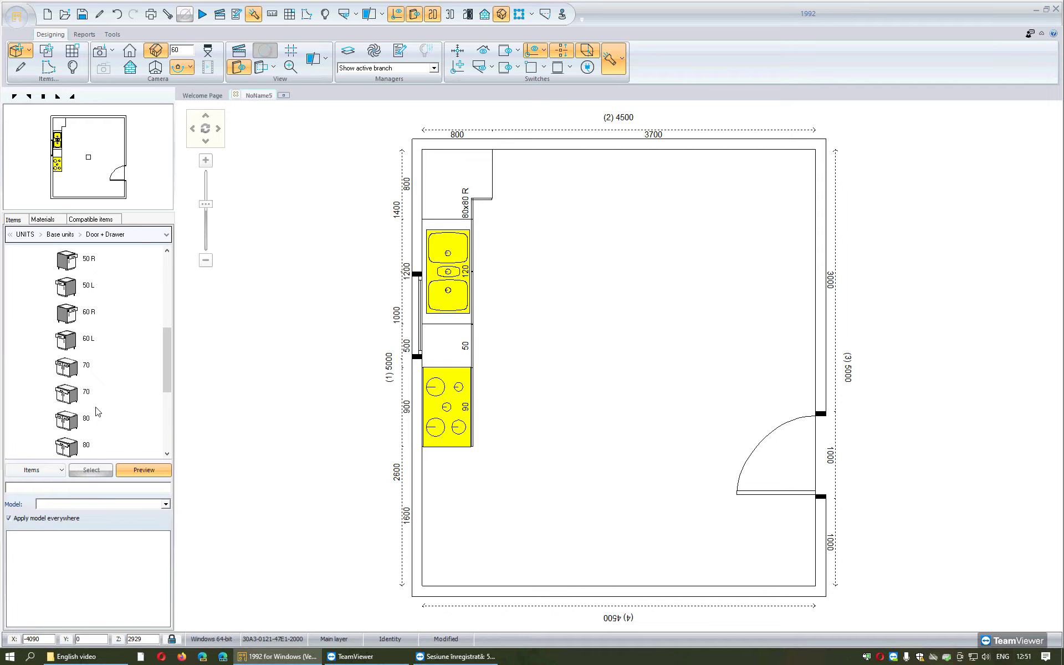
click(103, 417)
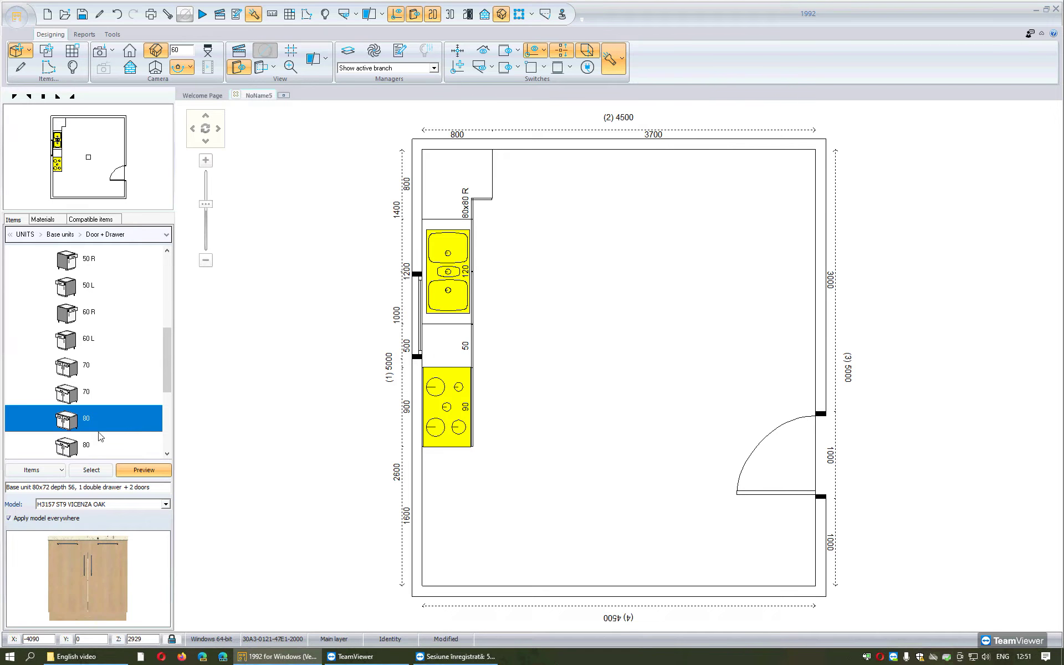
click(91, 470)
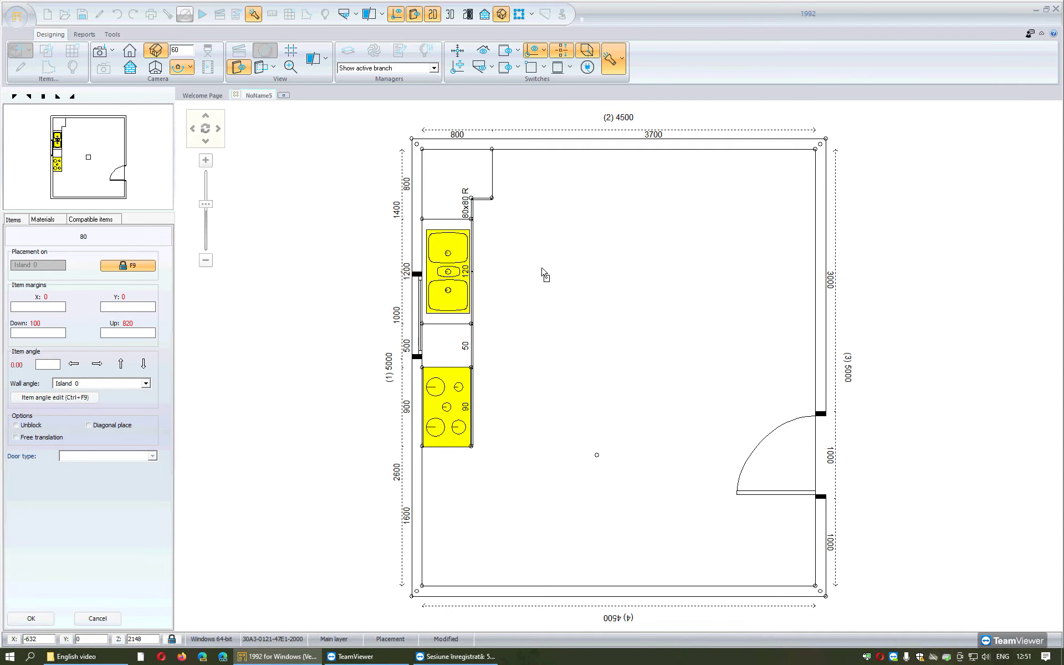
click(564, 174)
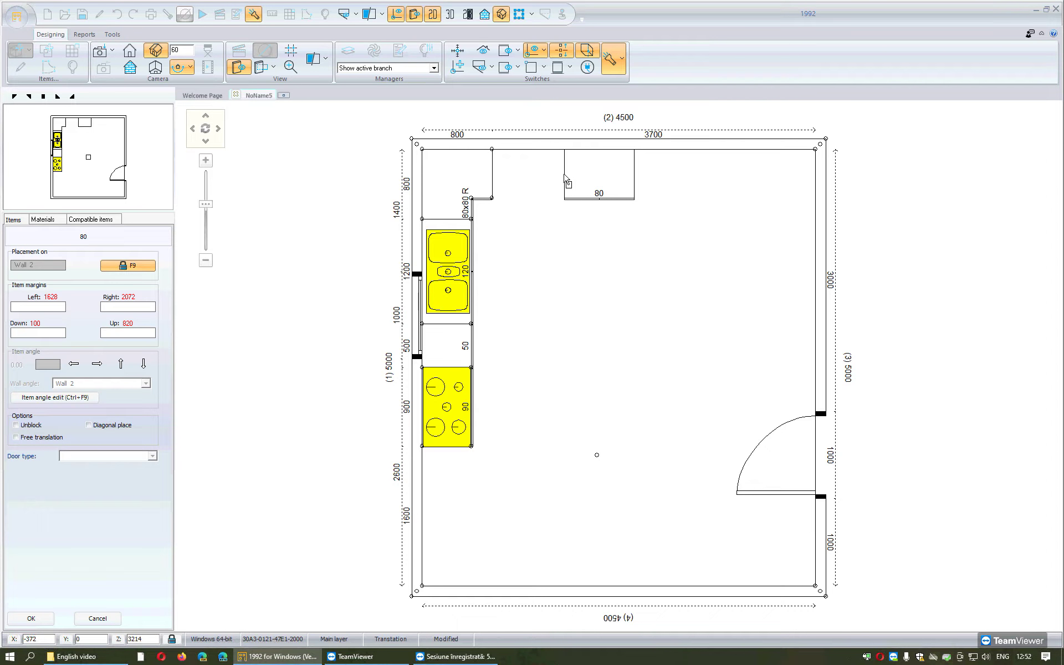
drag(566, 178, 468, 174)
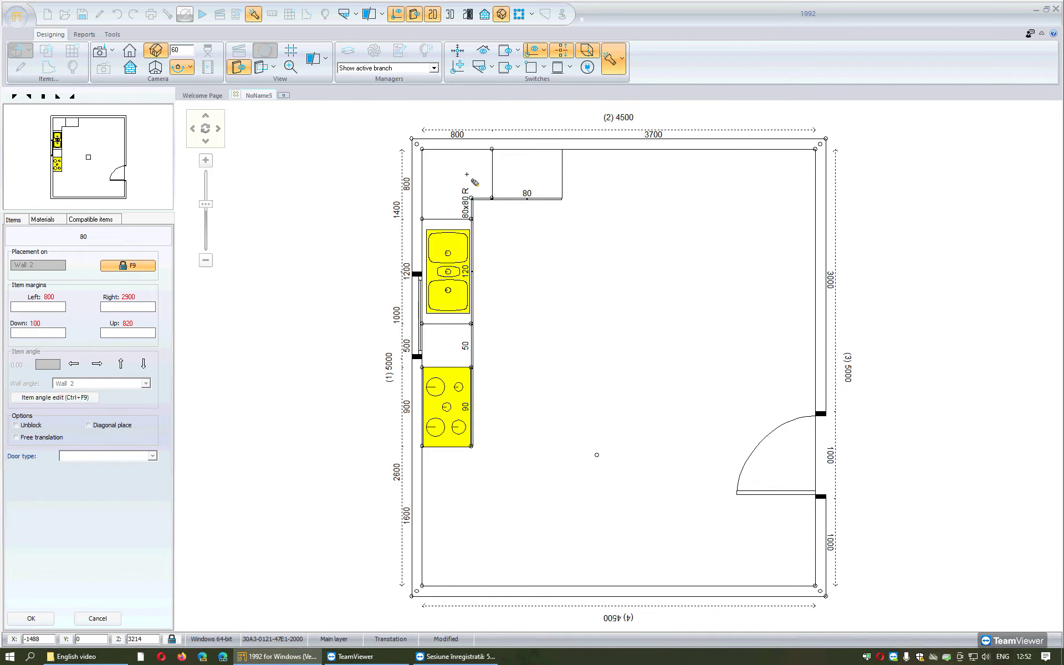
click(467, 174)
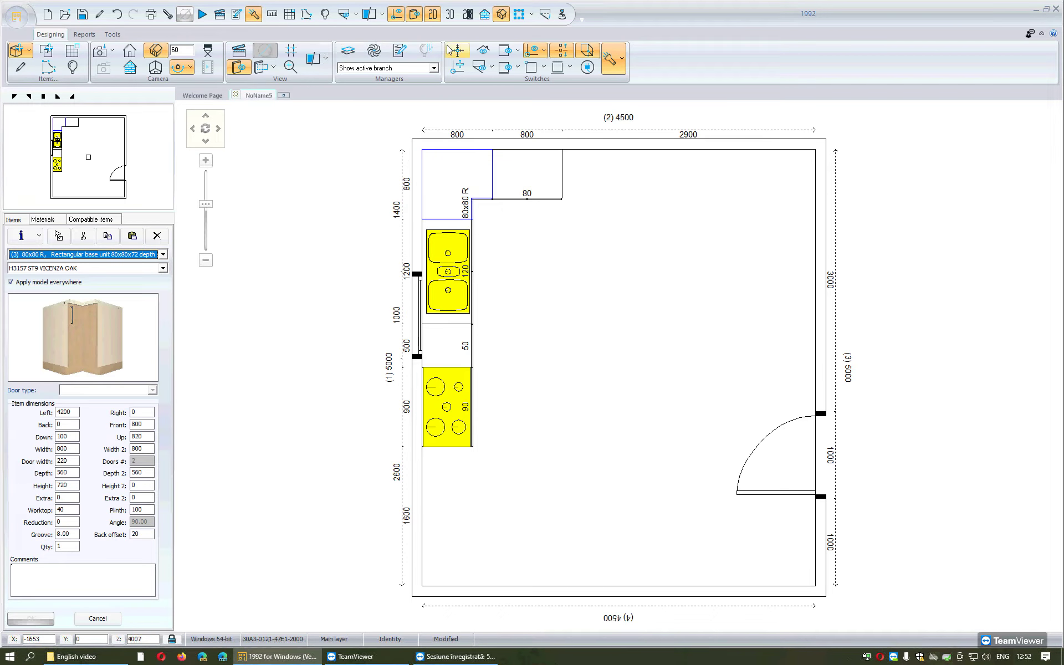
Show the room in 3D and aim the camera so the base units, window and door are all in view.
click(450, 16)
click(532, 527)
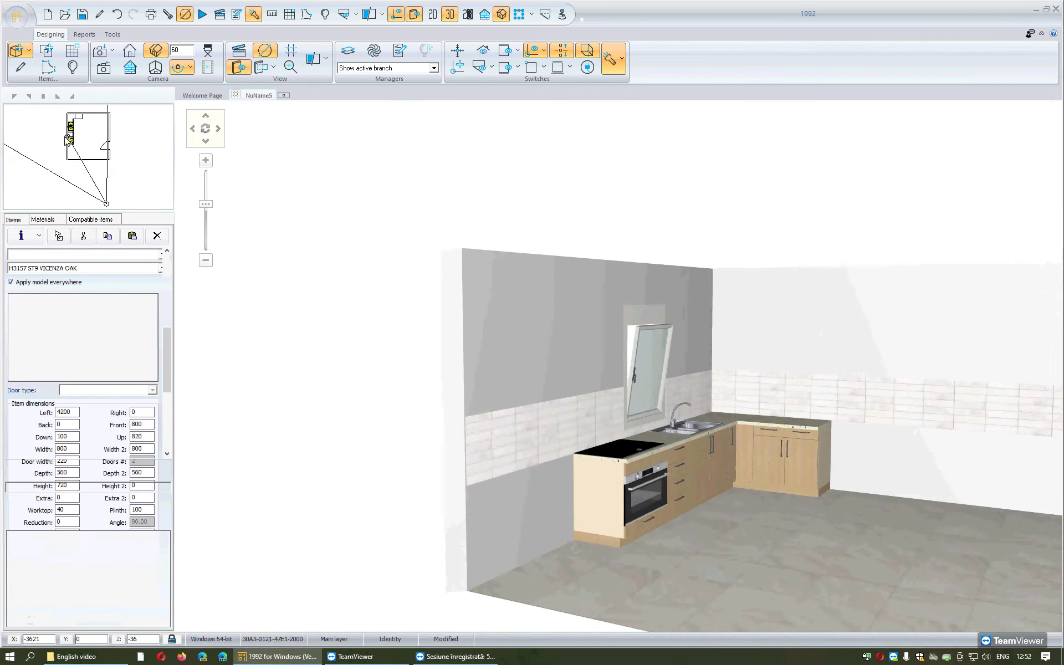
drag(68, 139, 89, 138)
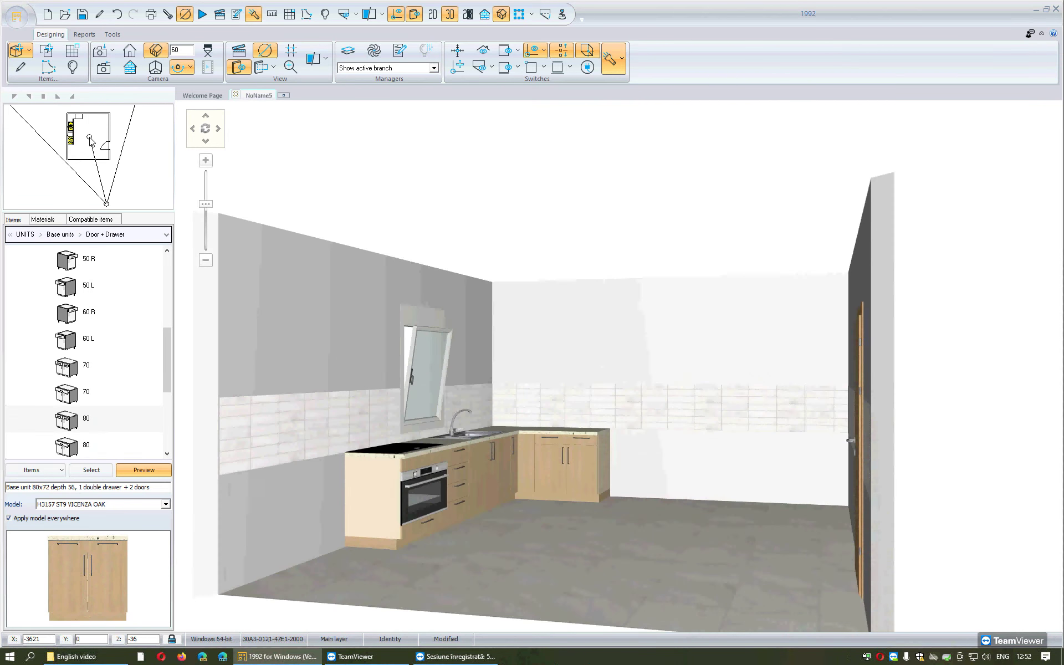
click(475, 478)
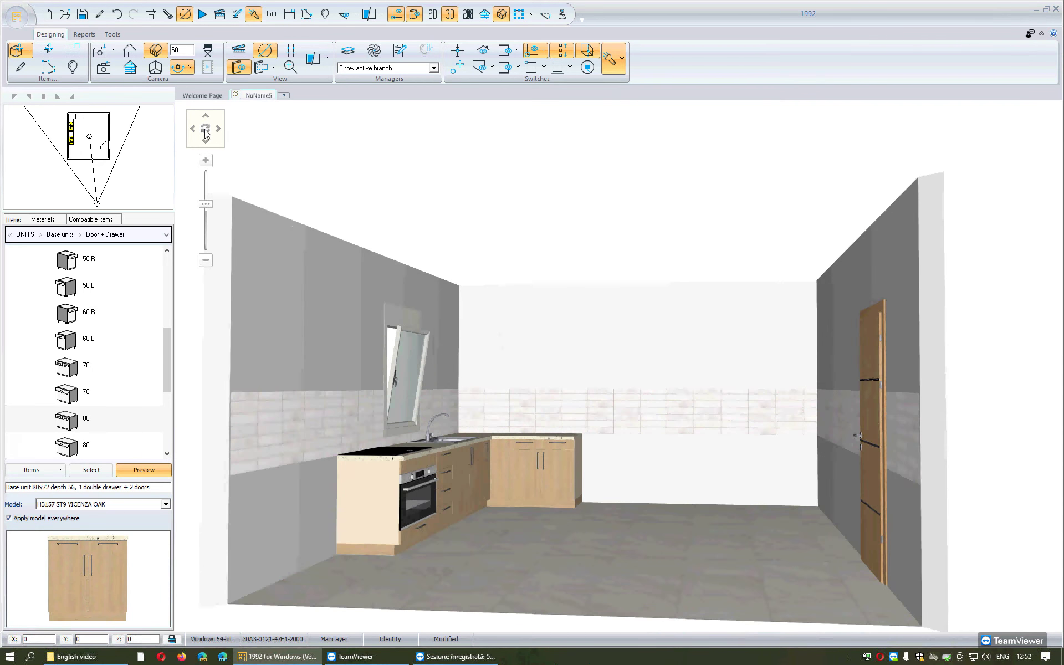
Place a 100x72 four-drawer base unit, depth 56, on wall 2 directly beside the 80 Door + Drawer unit.
click(97, 291)
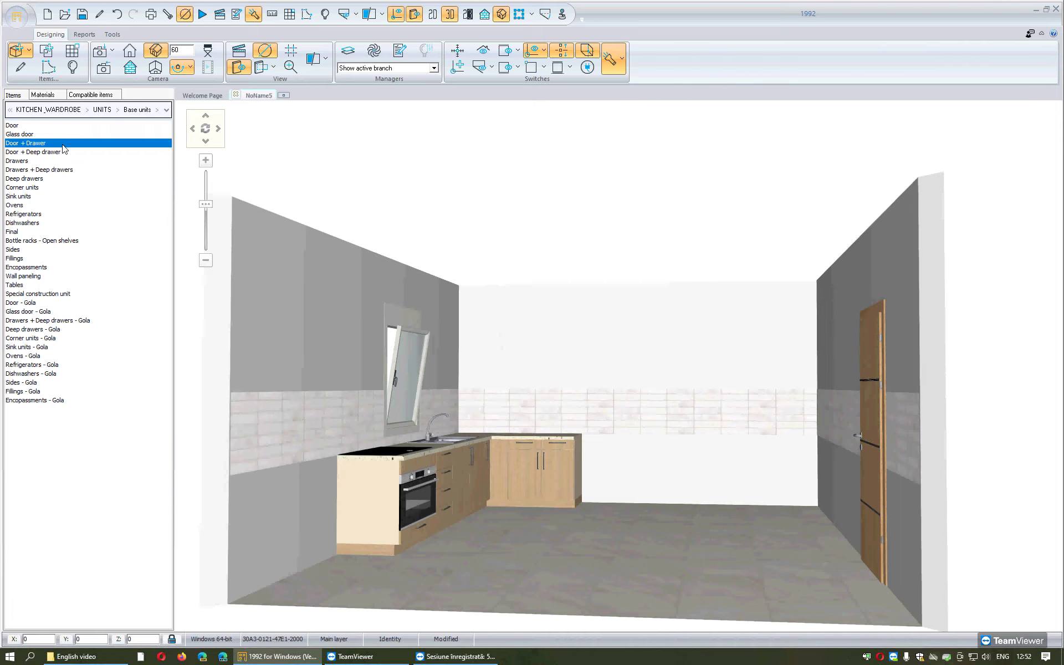
double_click(16, 161)
click(17, 134)
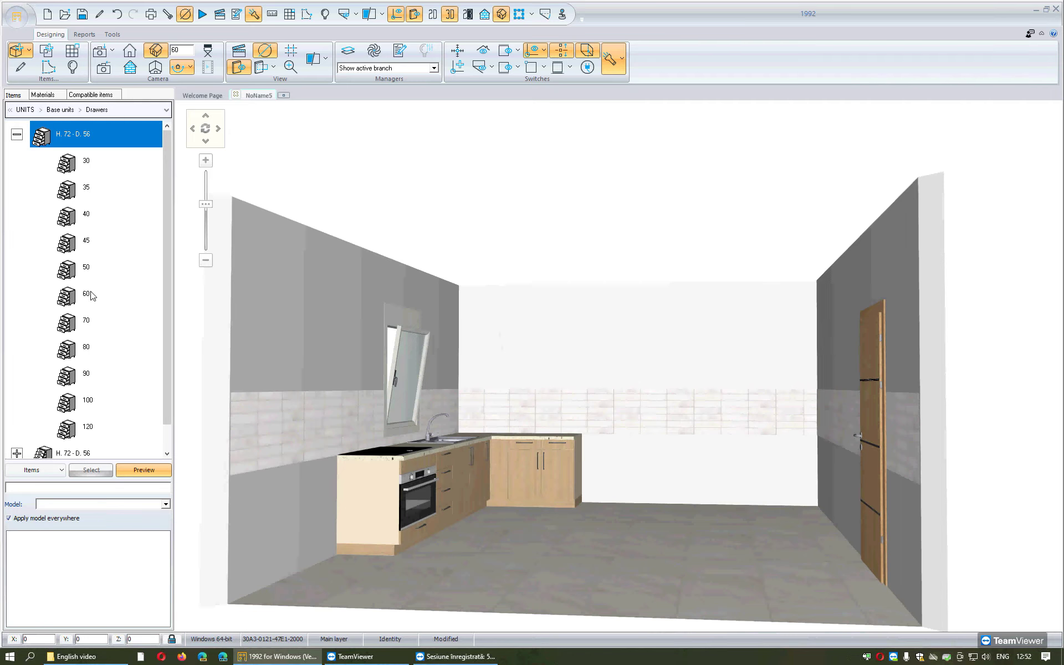
click(83, 400)
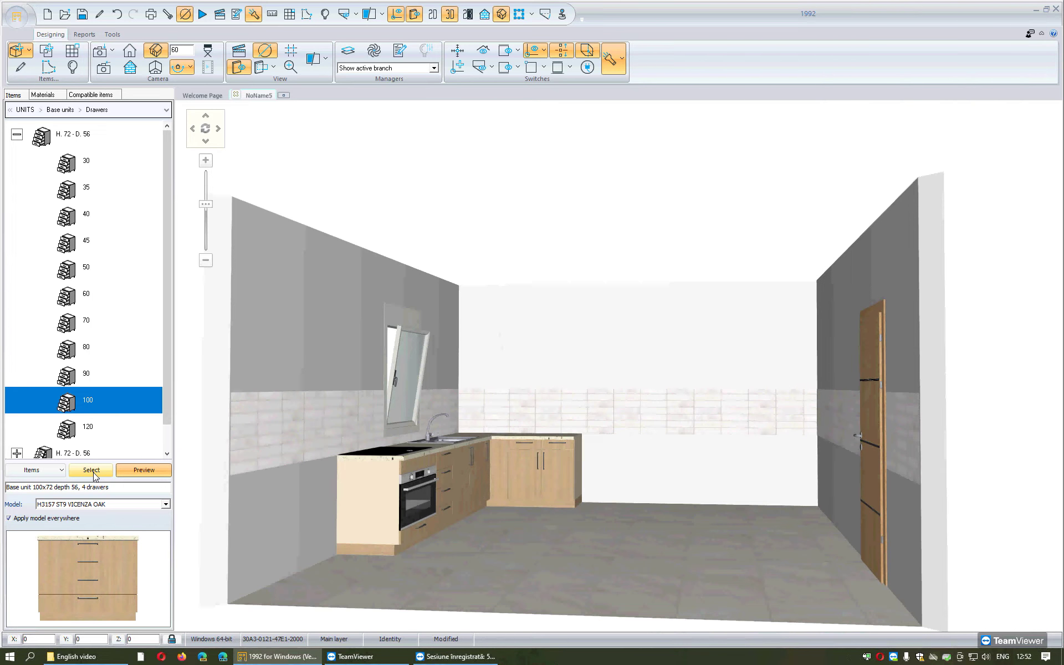
click(92, 471)
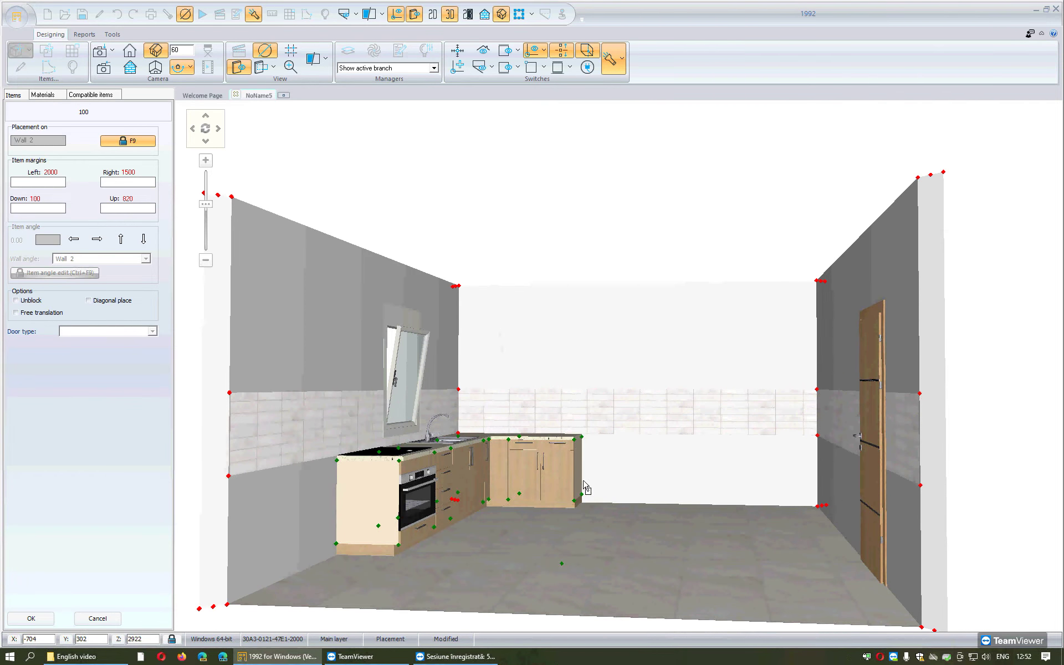
click(654, 476)
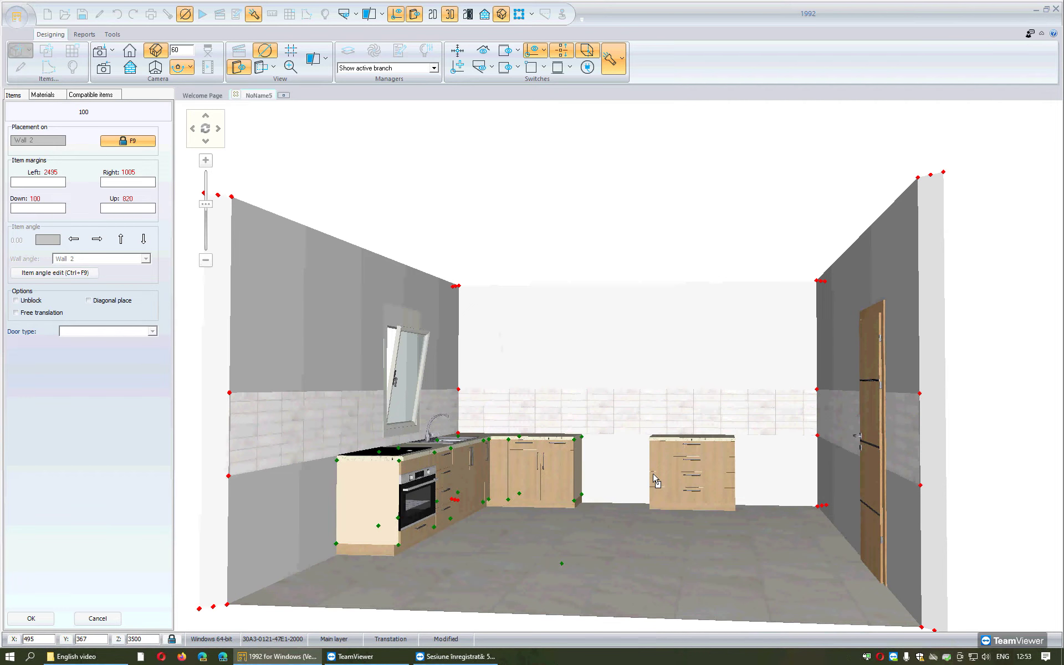
drag(654, 478, 521, 463)
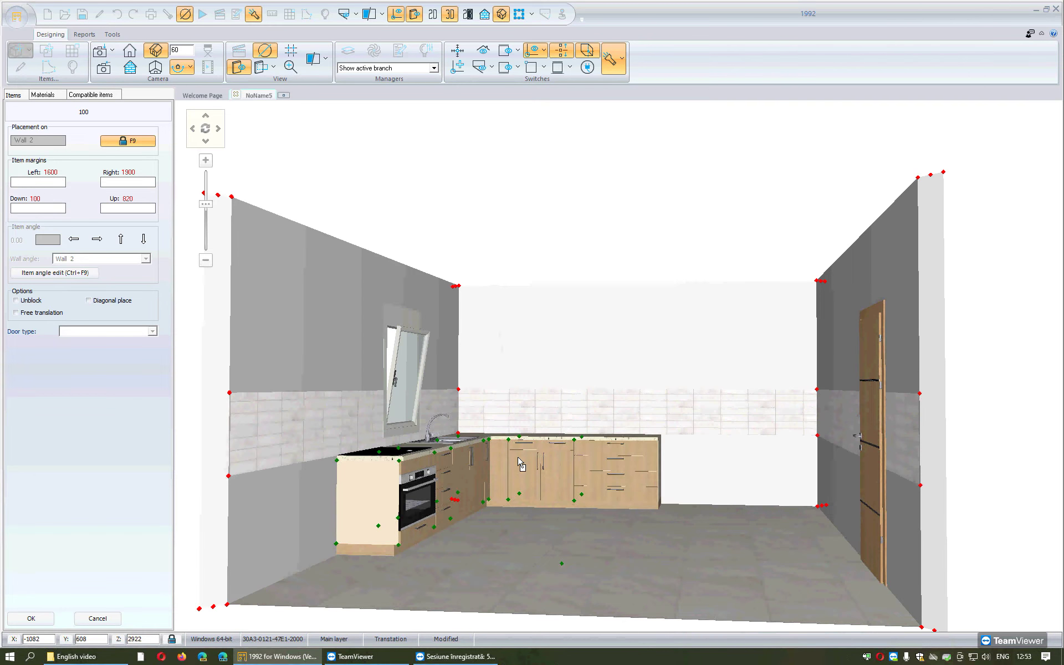
click(521, 463)
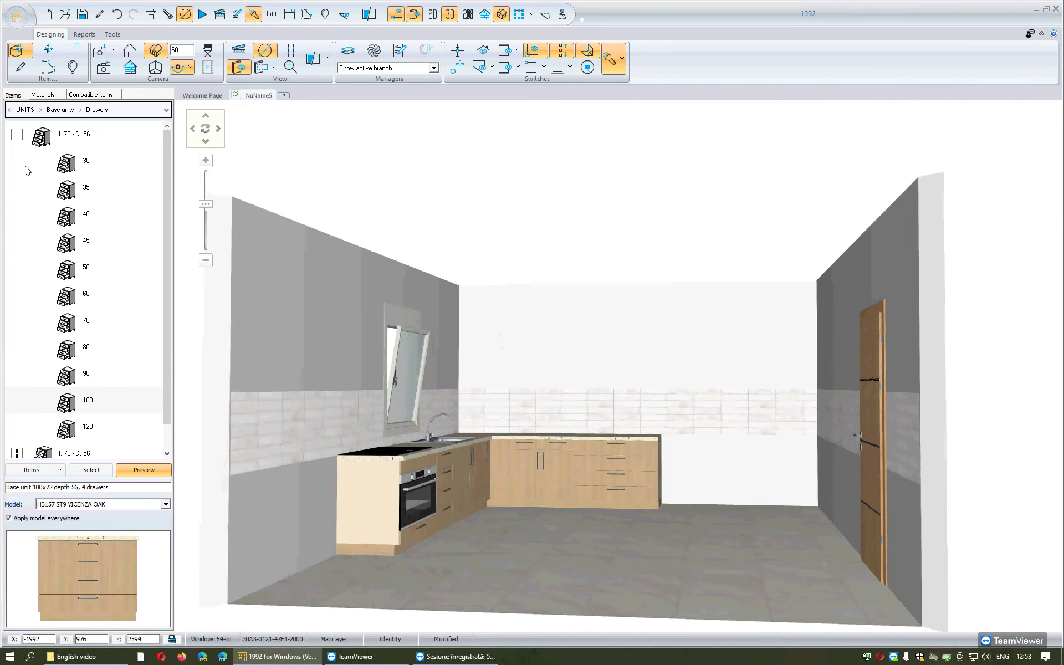
Place the 60 R tall refrigerator unit, 60x204 with depth 56, on wall 2 directly beside the 100 drawer unit.
click(45, 305)
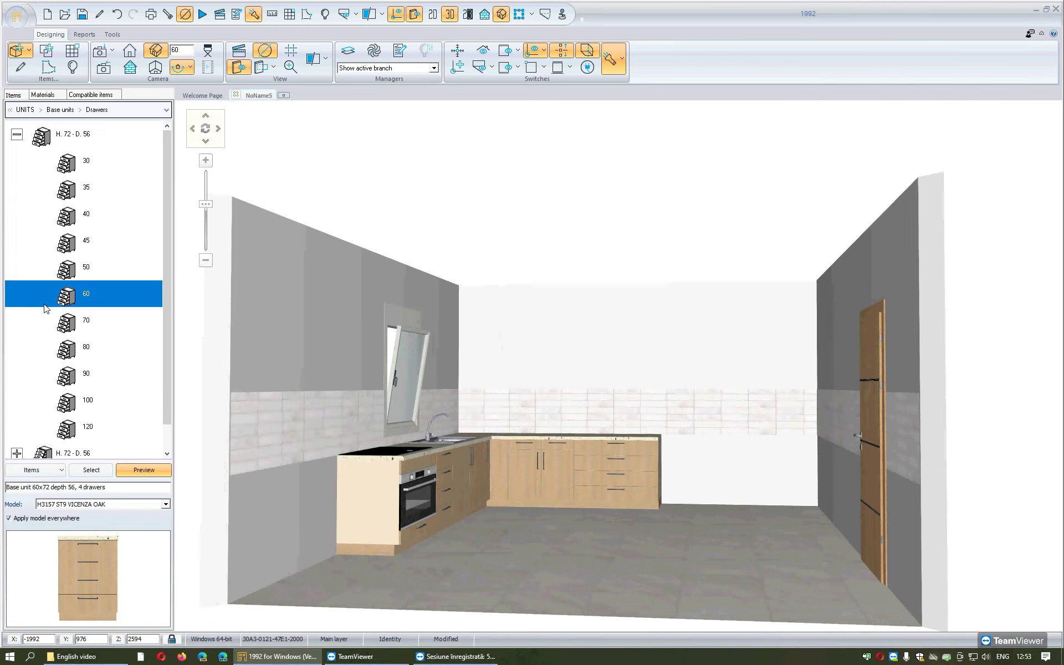
click(100, 111)
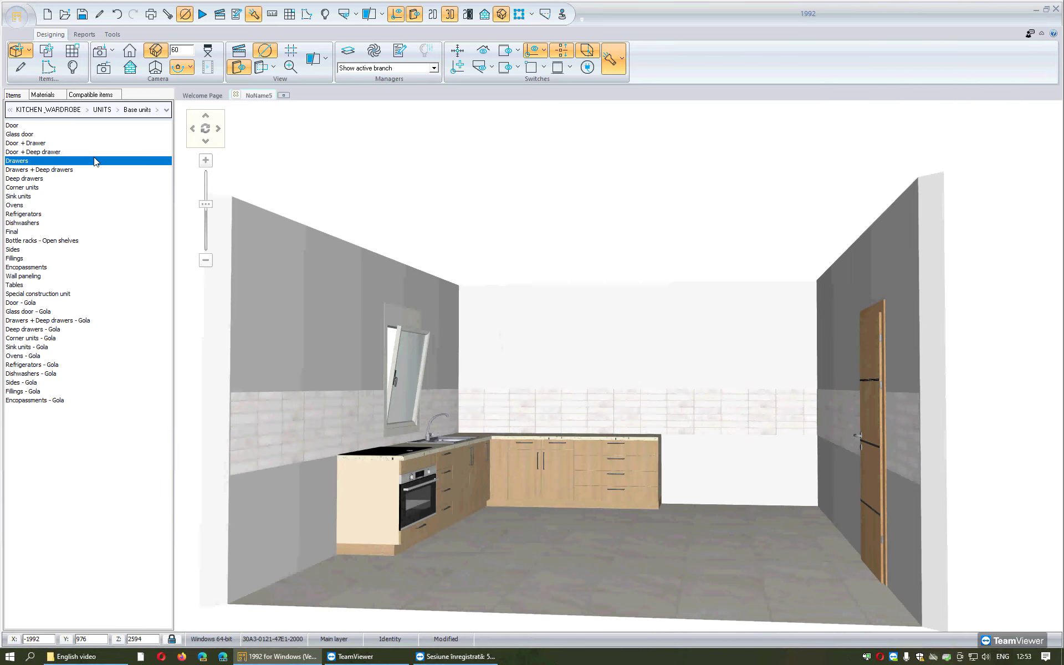
key(BackSpace)
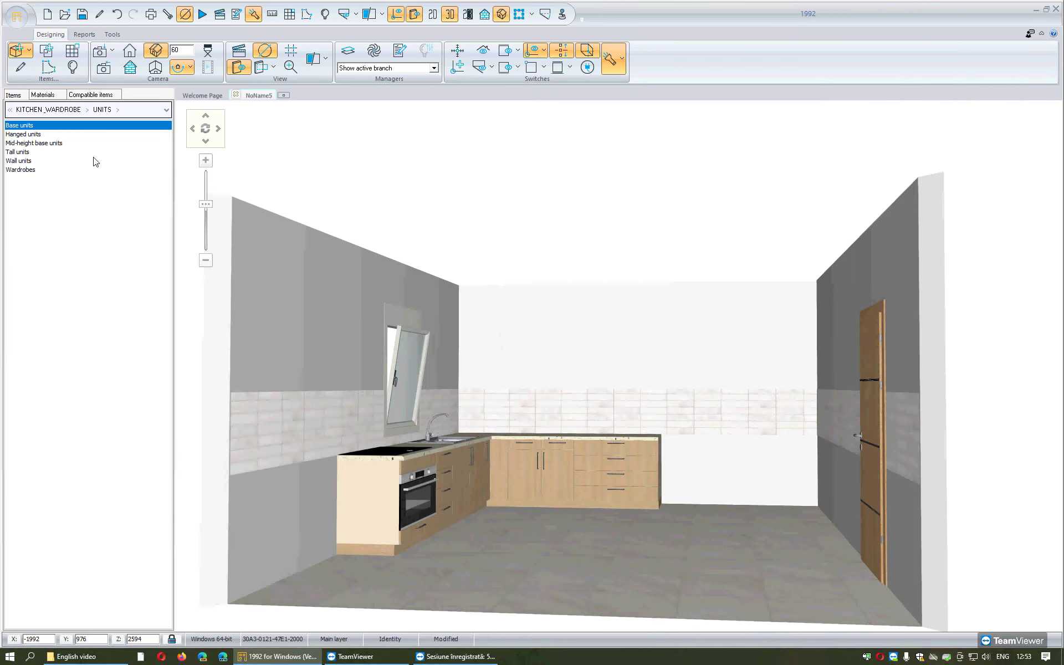
double_click(17, 152)
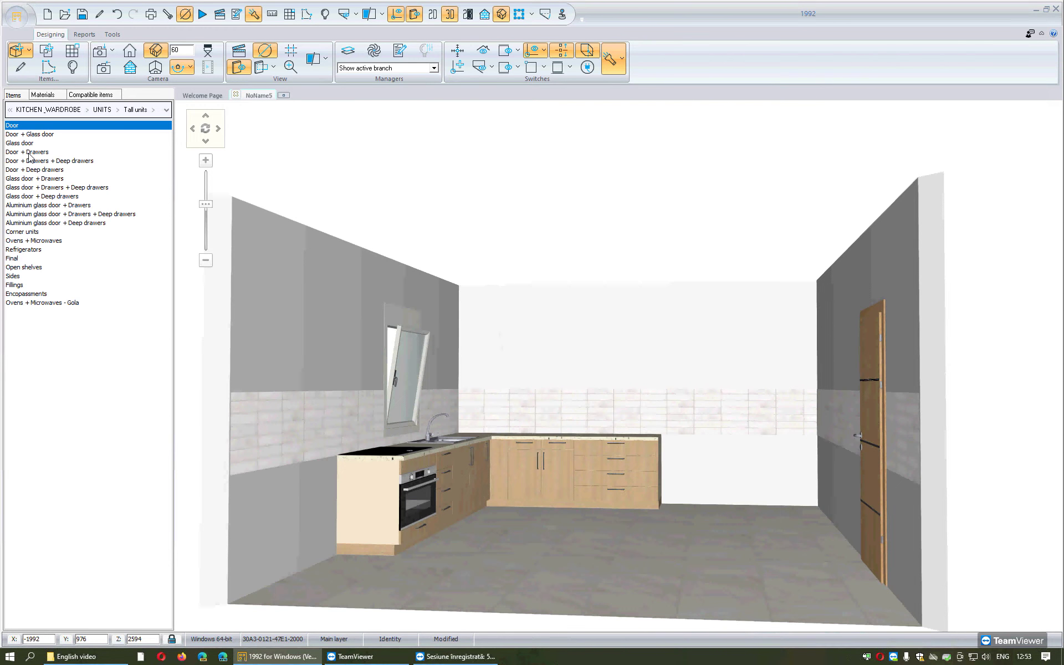
double_click(46, 250)
click(17, 135)
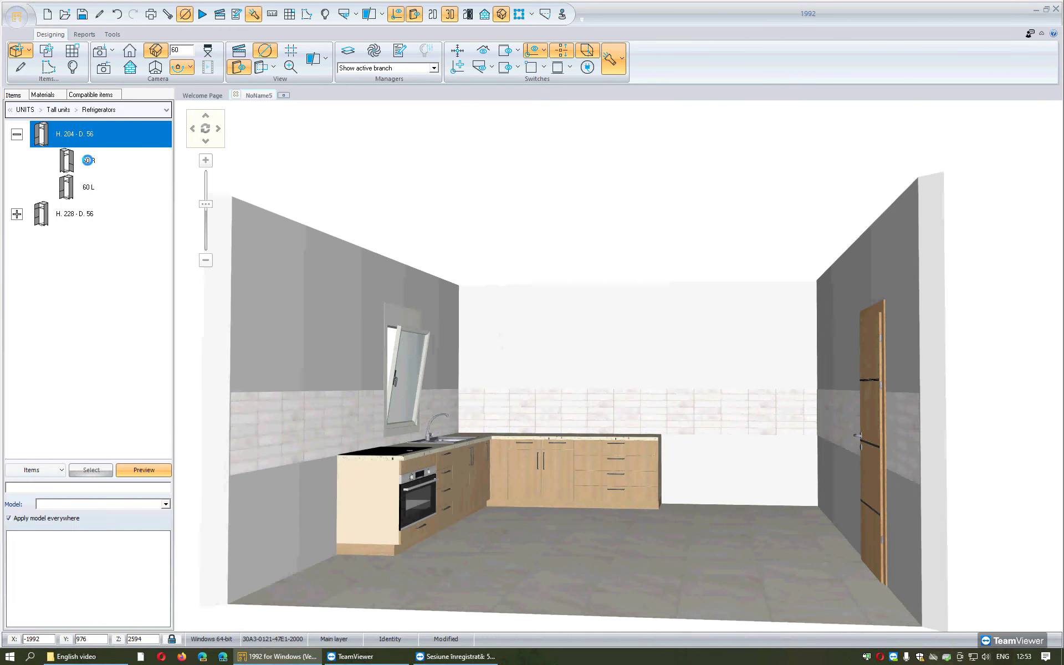
click(88, 161)
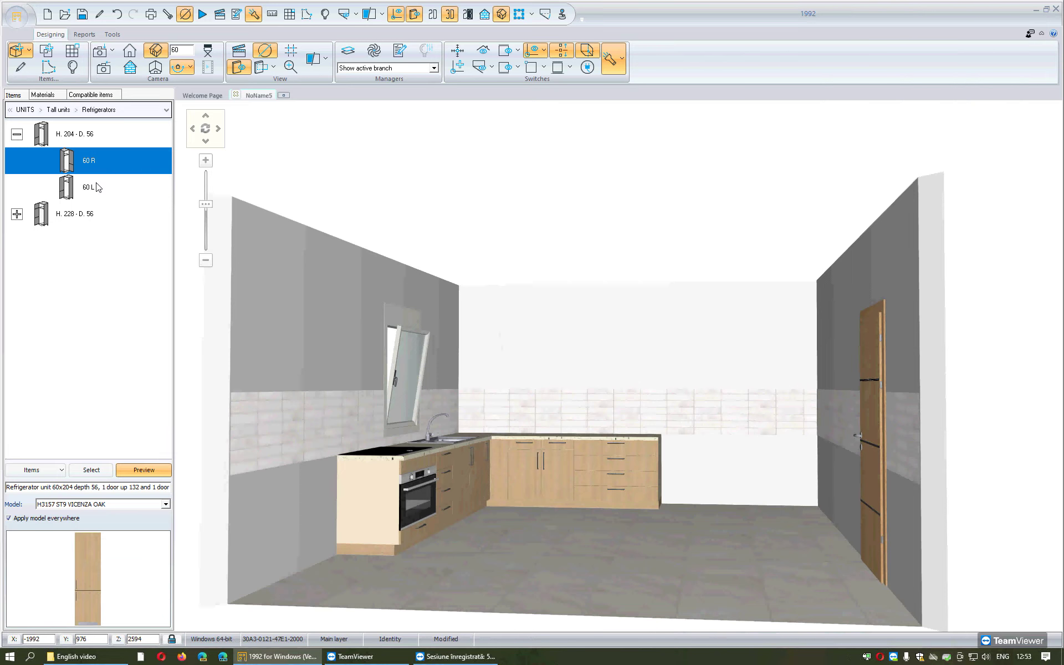
click(92, 470)
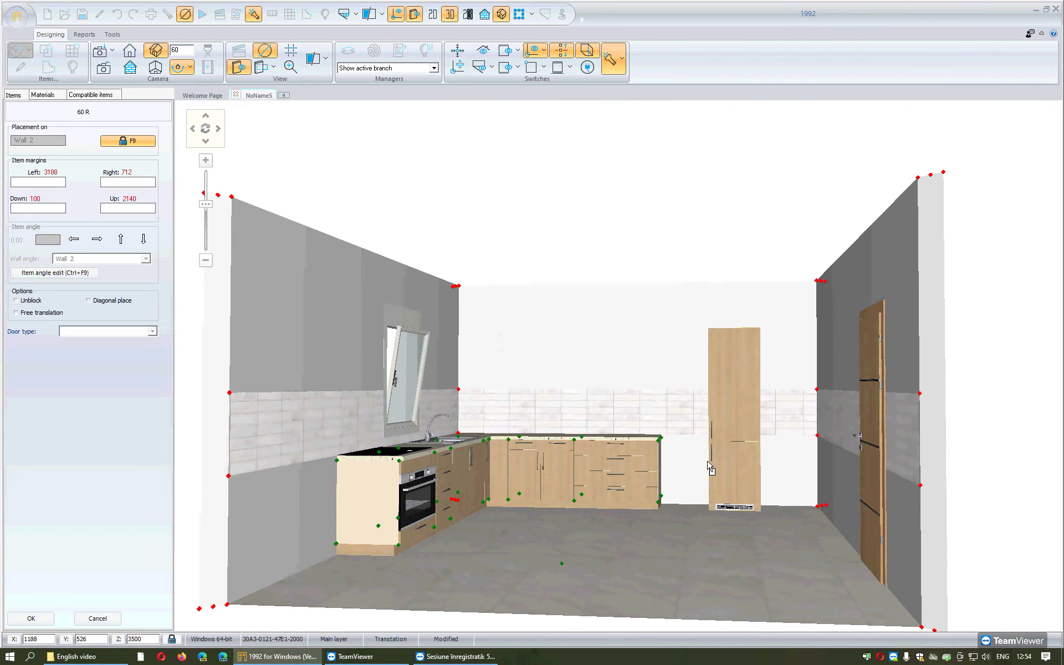
click(601, 462)
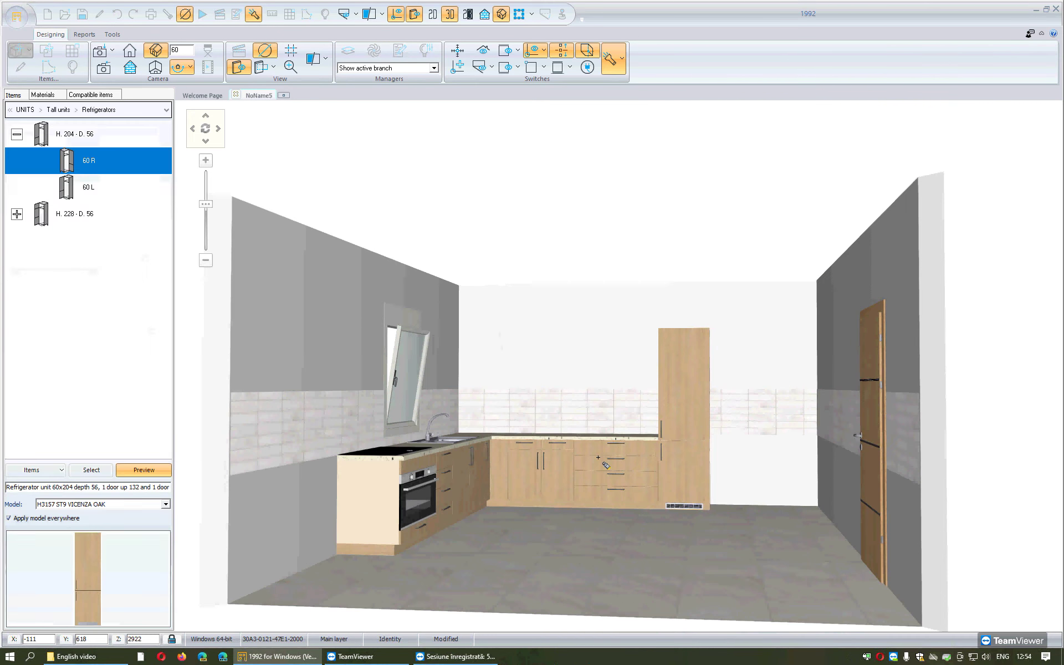
click(601, 463)
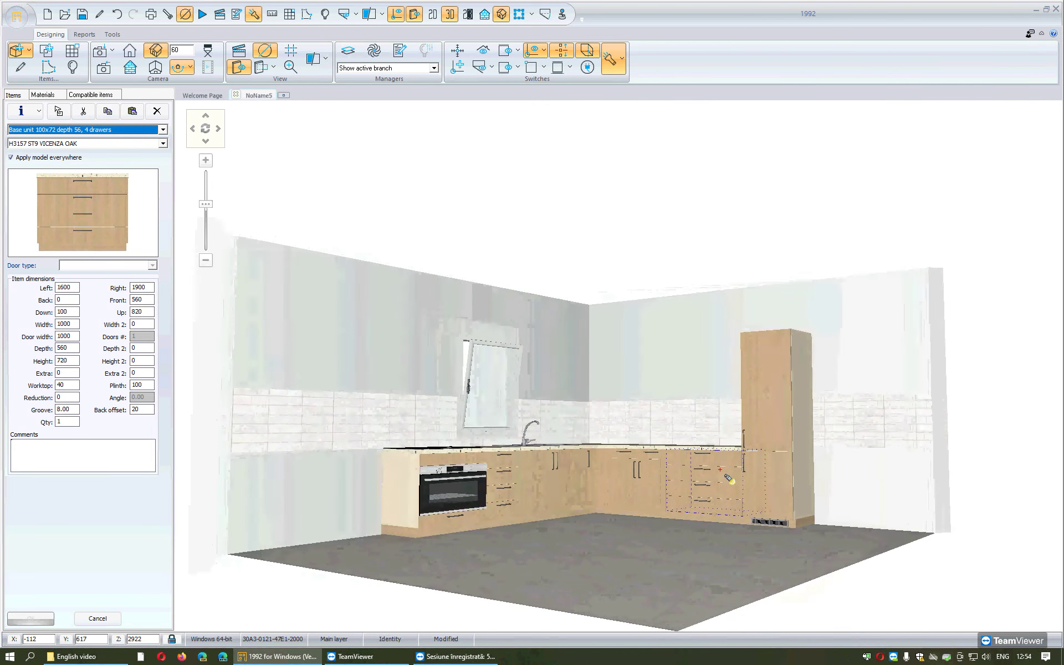
key(Escape)
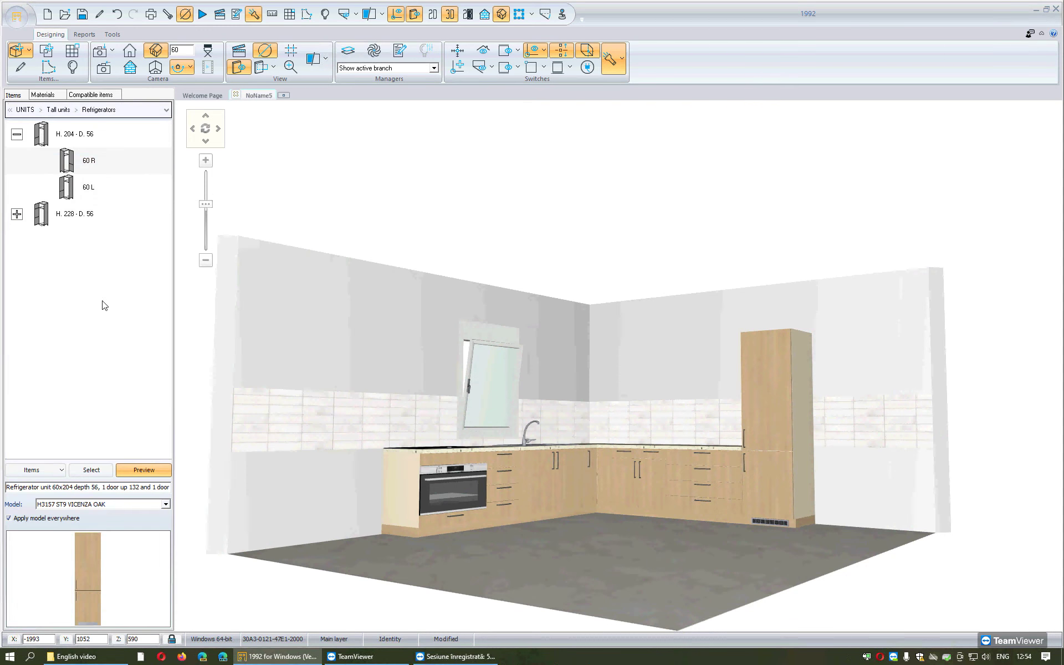
Place the H. 72 Rectangular 60x60 R corner wall unit, depth 32 with a folding door, in the corner between walls 1 and 2.
click(35, 156)
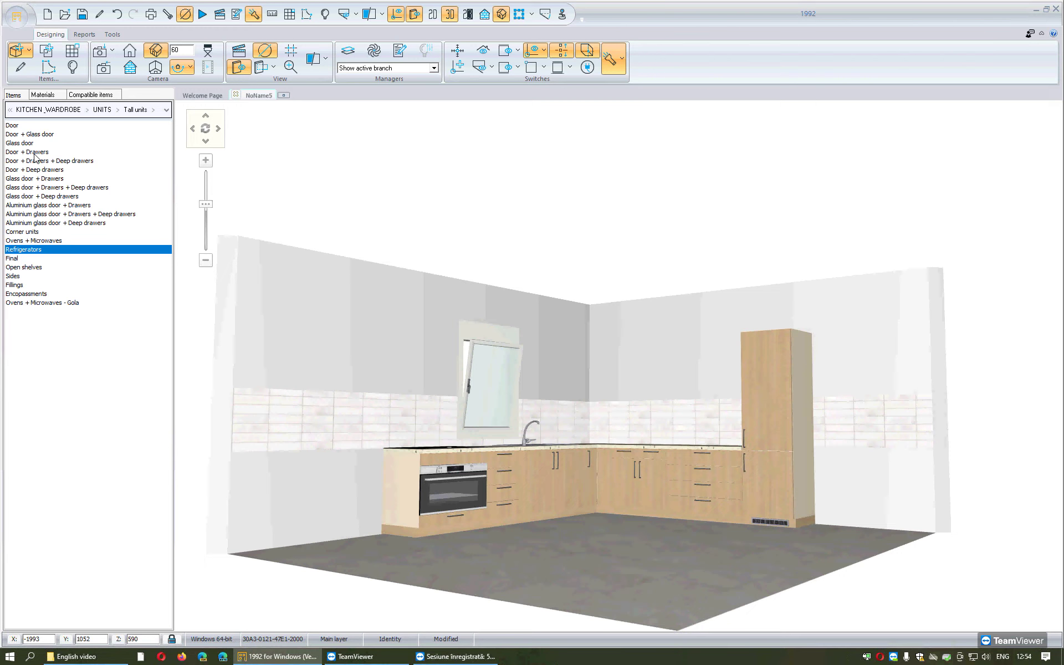
key(BackSpace)
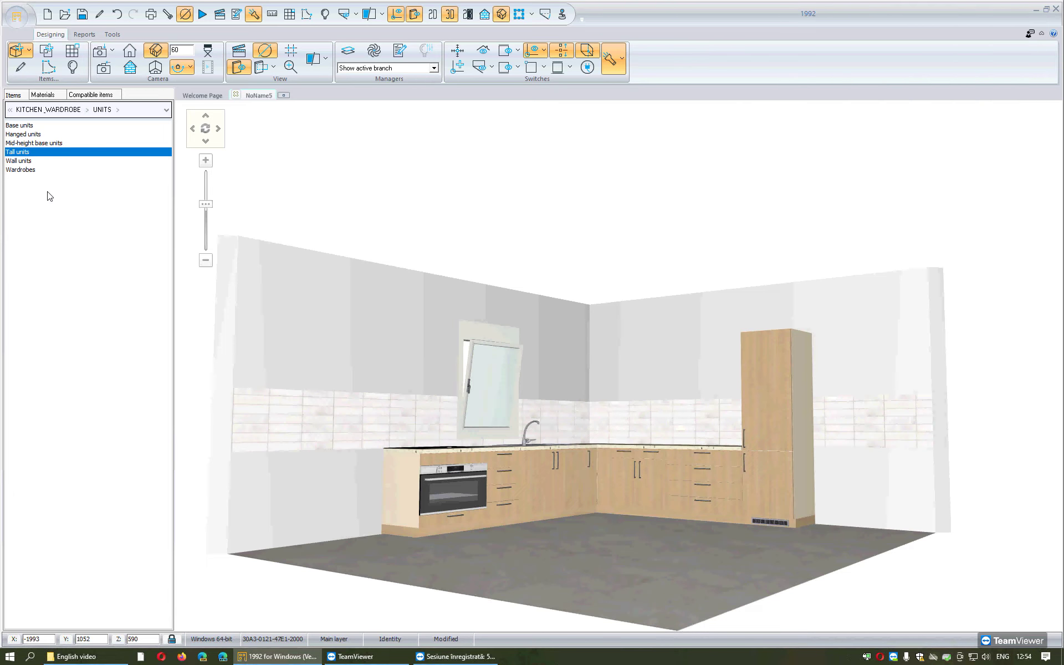
double_click(25, 162)
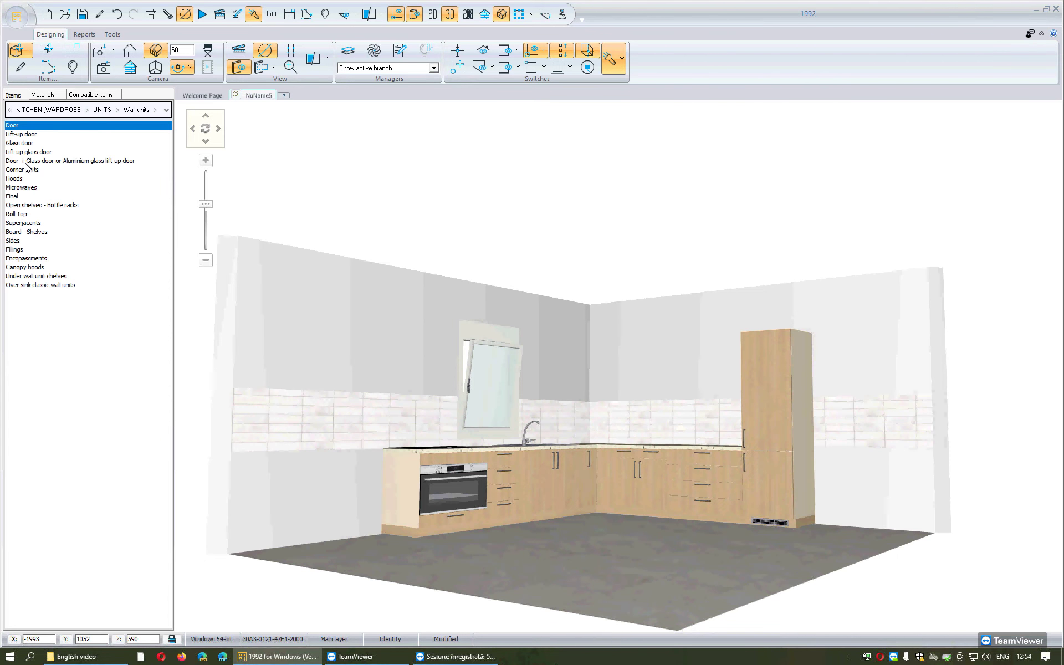
double_click(505, 554)
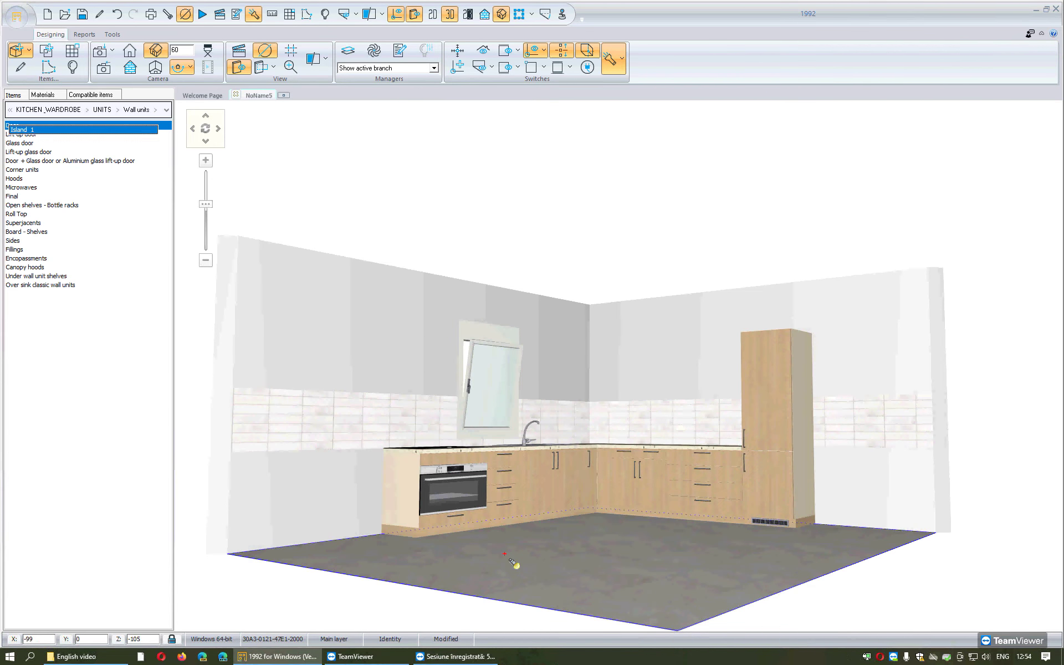
scroll(504, 554, up, 3)
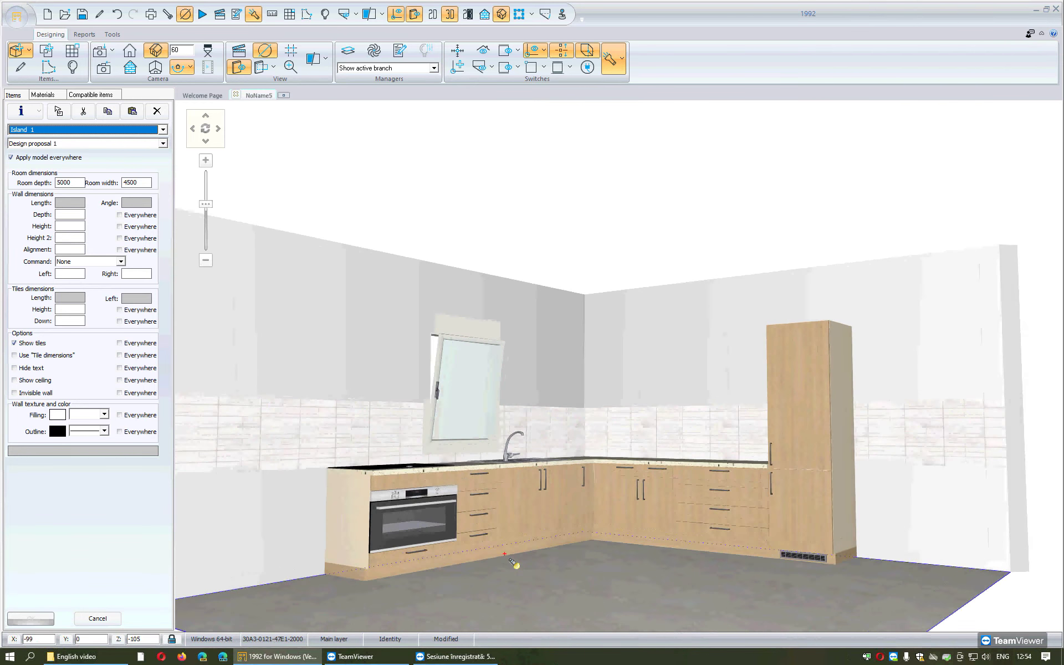
scroll(505, 554, up, 2)
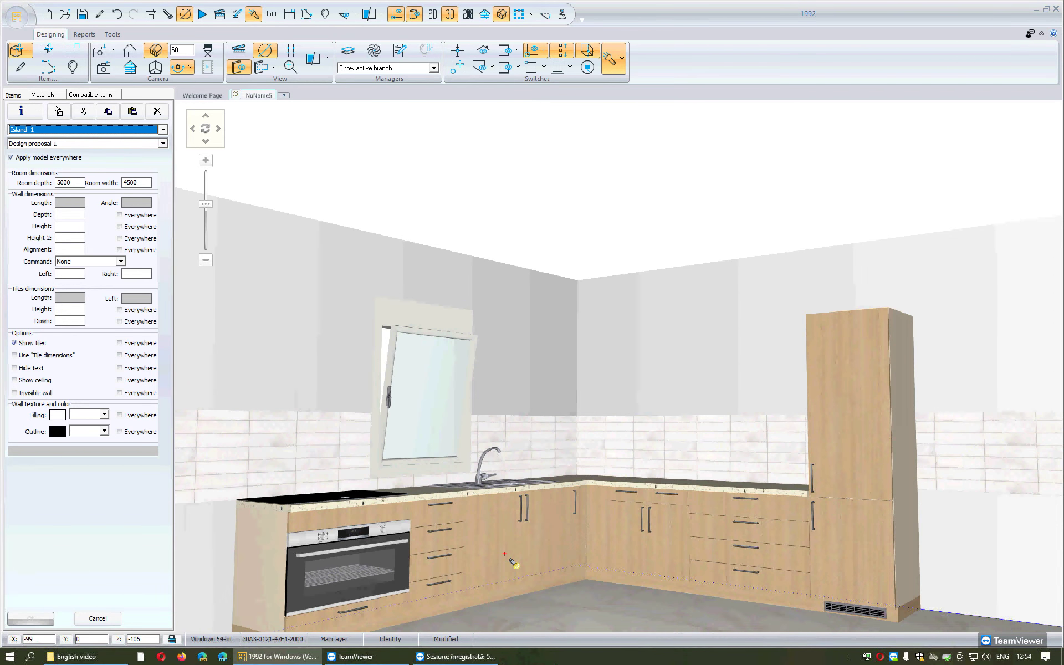
scroll(505, 554, up, 1)
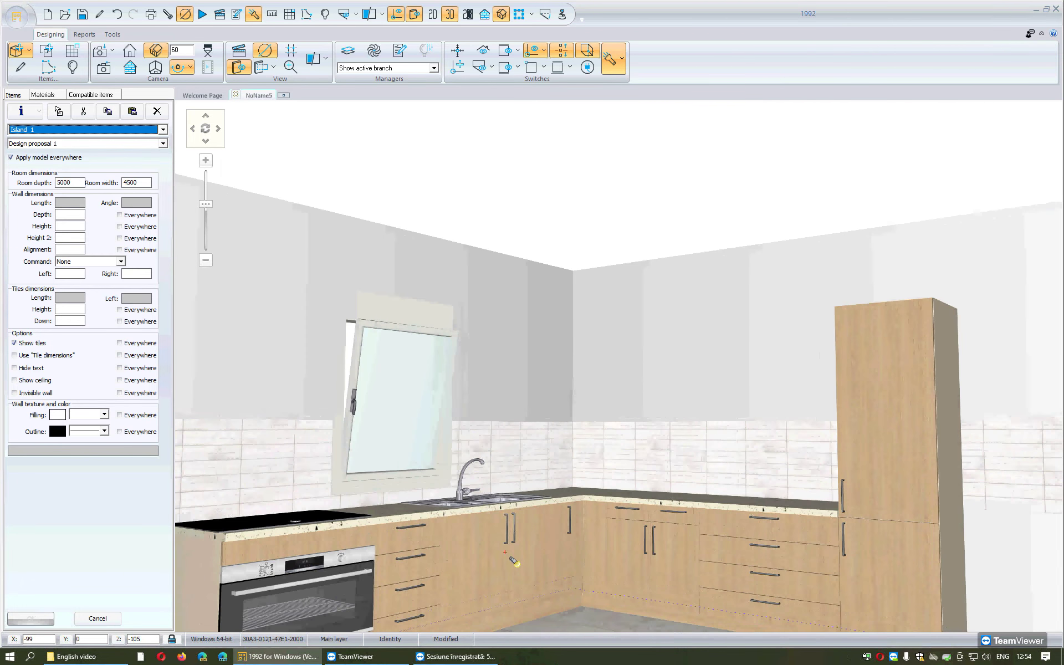
click(562, 399)
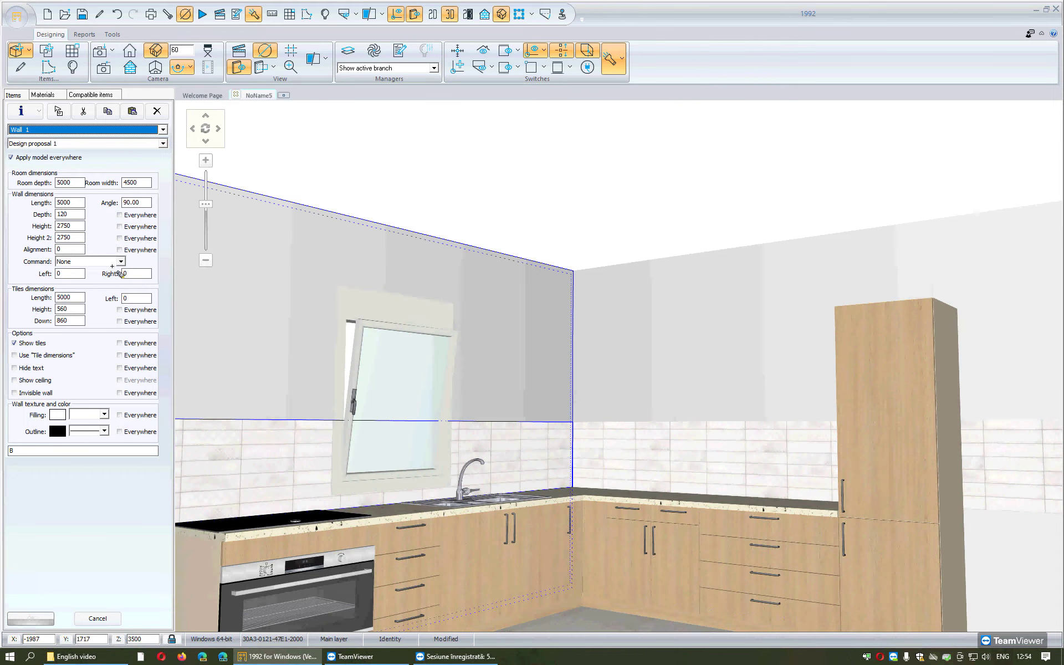
key(Escape)
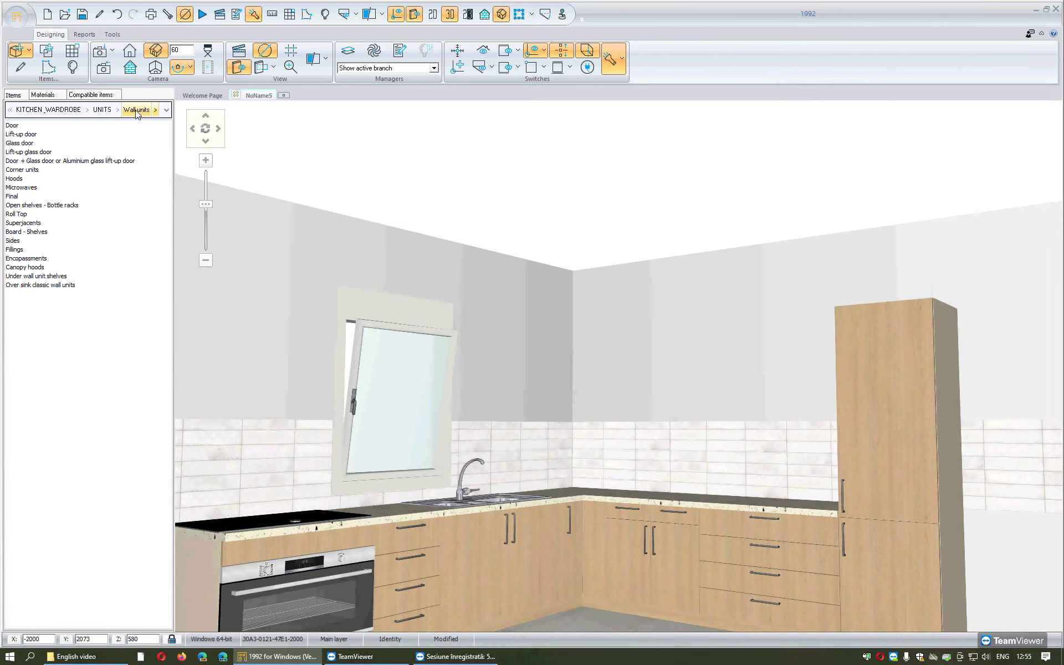
click(34, 171)
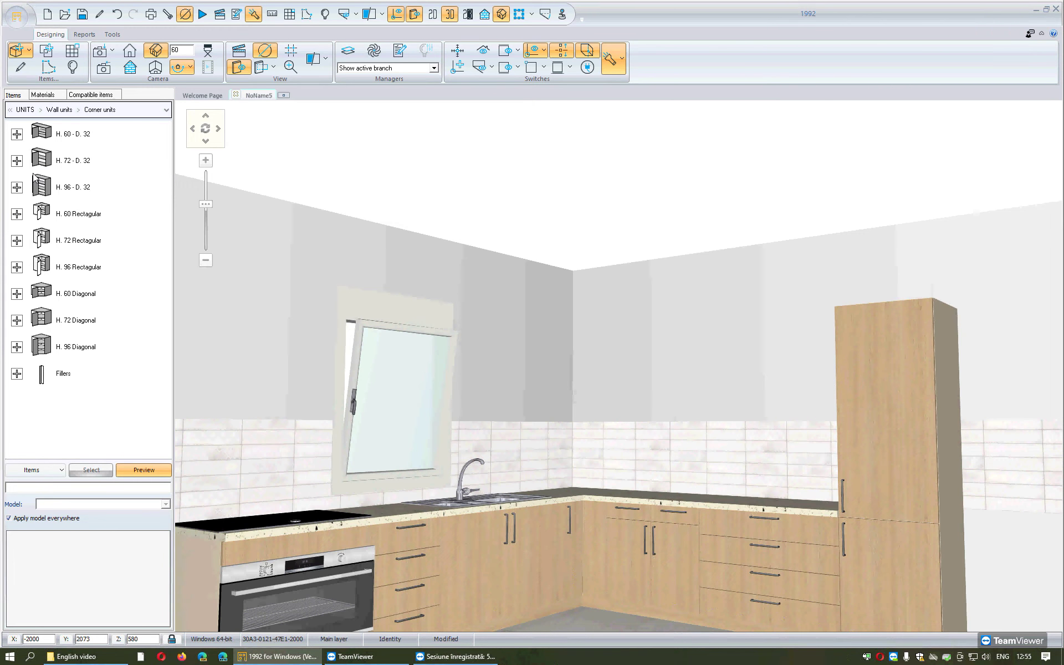
click(17, 241)
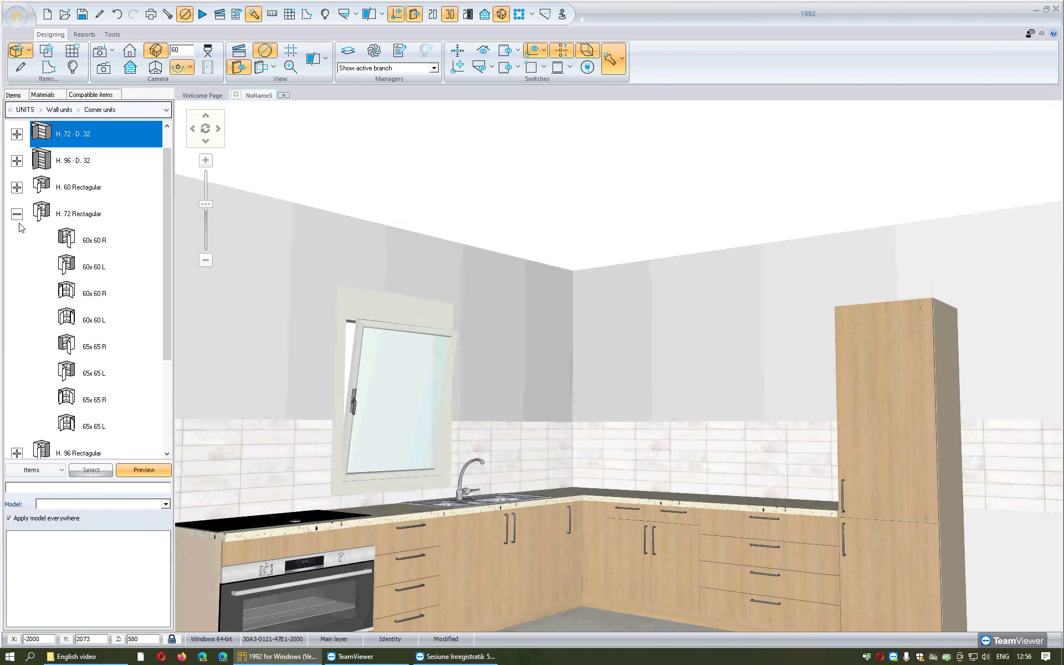
click(77, 249)
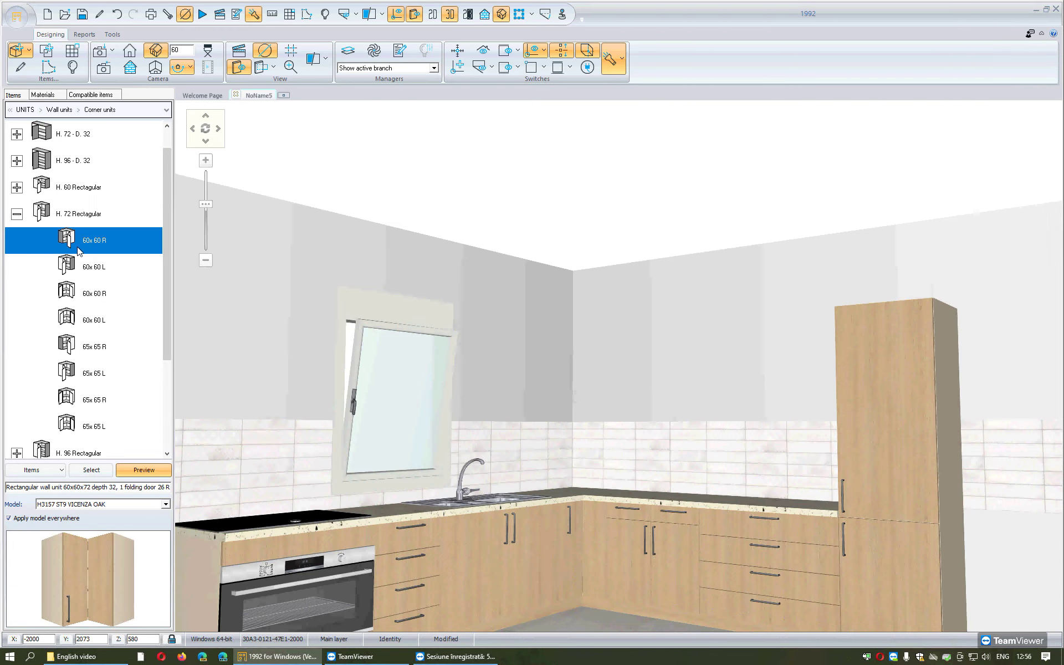
click(92, 472)
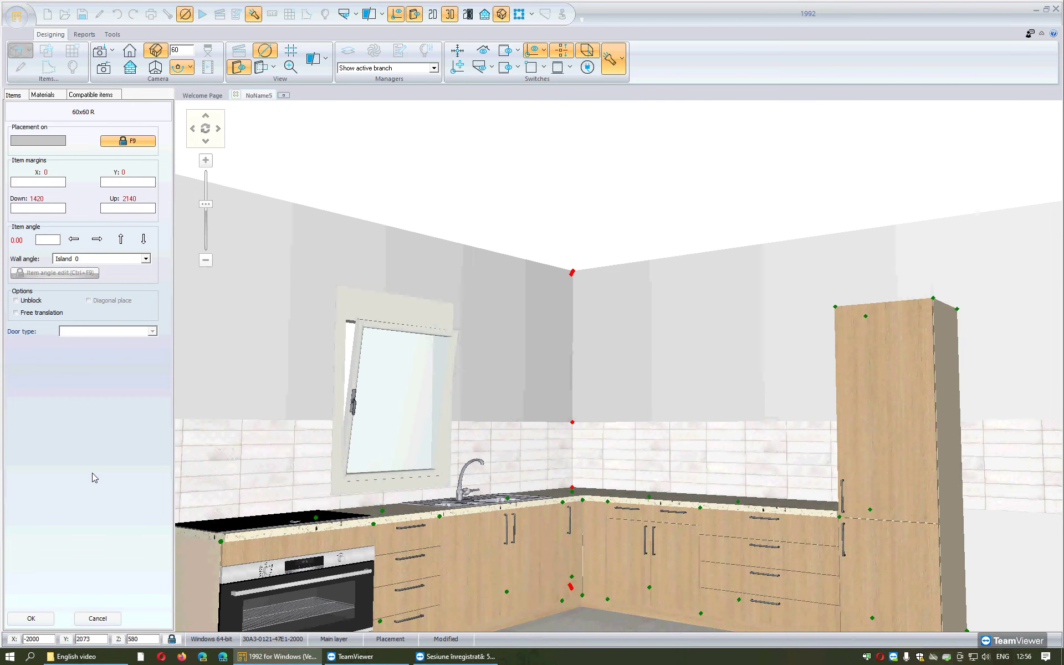
click(559, 386)
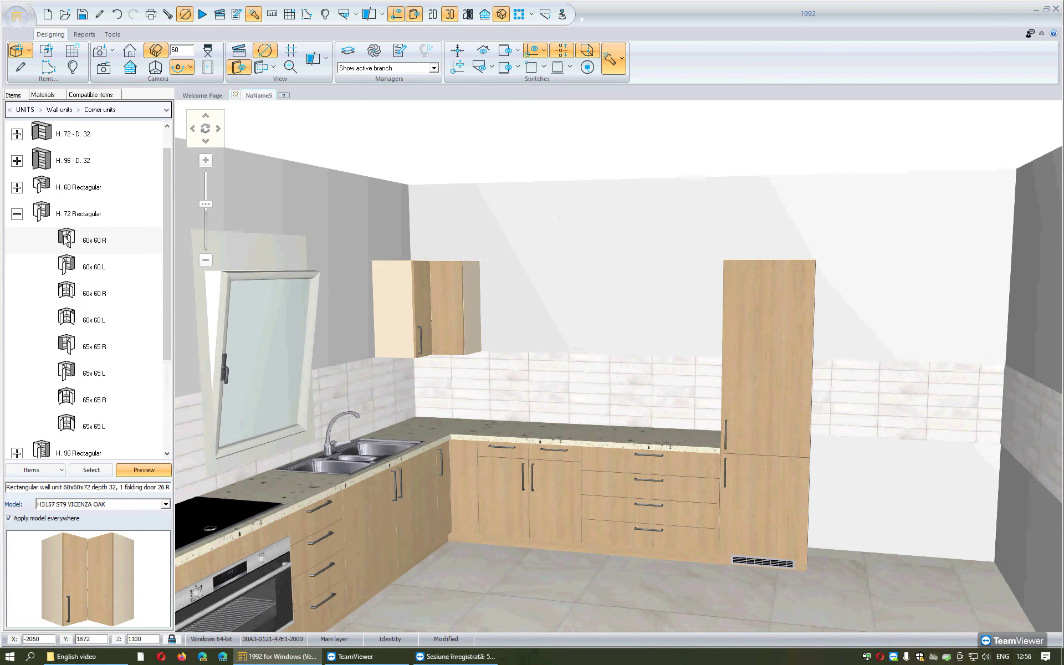
Place the H. 72 - D. 32 wall unit 100 with two glass doors on wall 2, directly beside the corner wall unit.
click(63, 247)
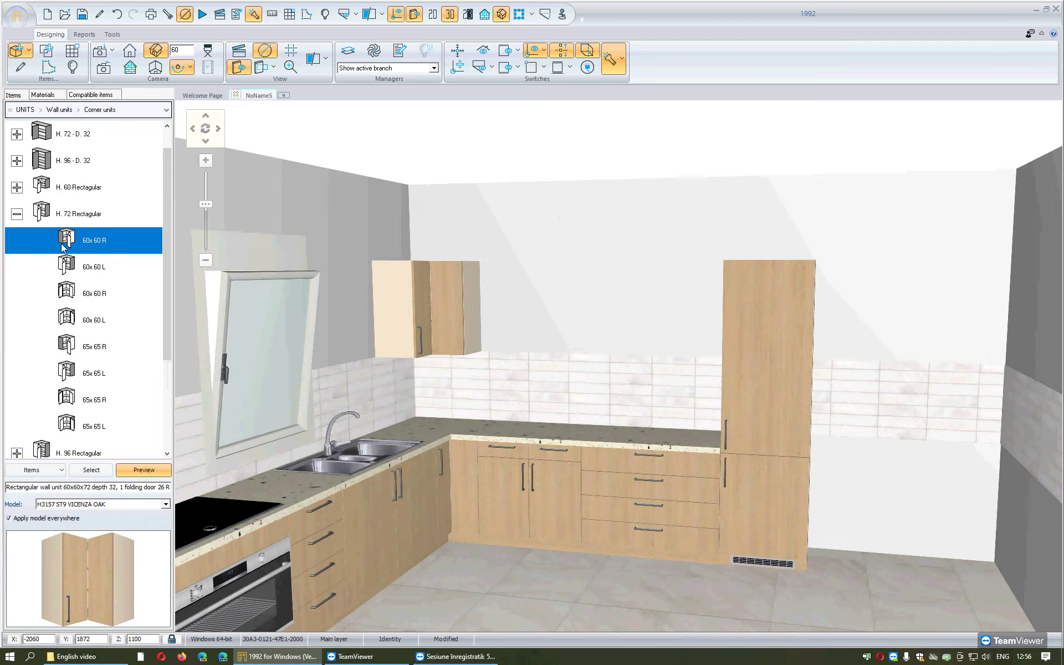
key(BackSpace)
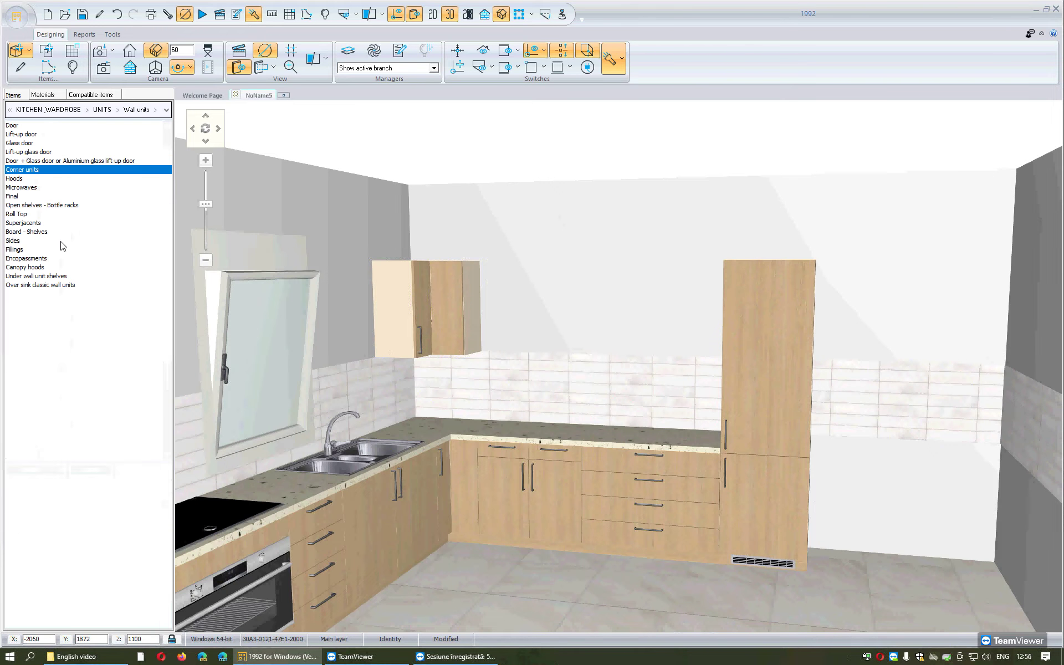
double_click(25, 144)
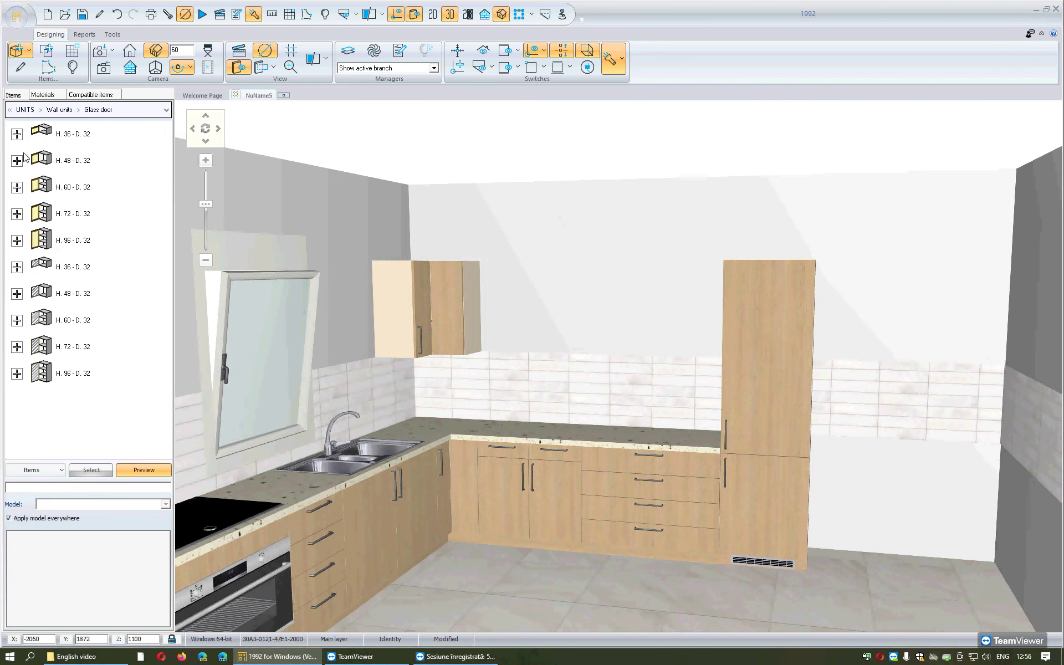
click(17, 214)
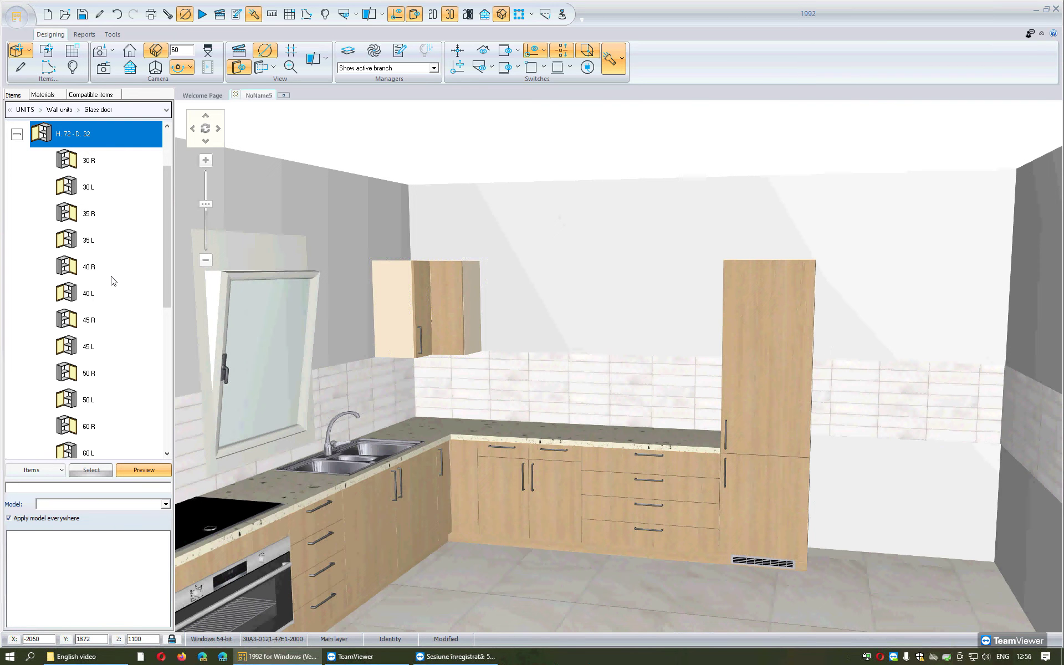
scroll(112, 280, down, 3)
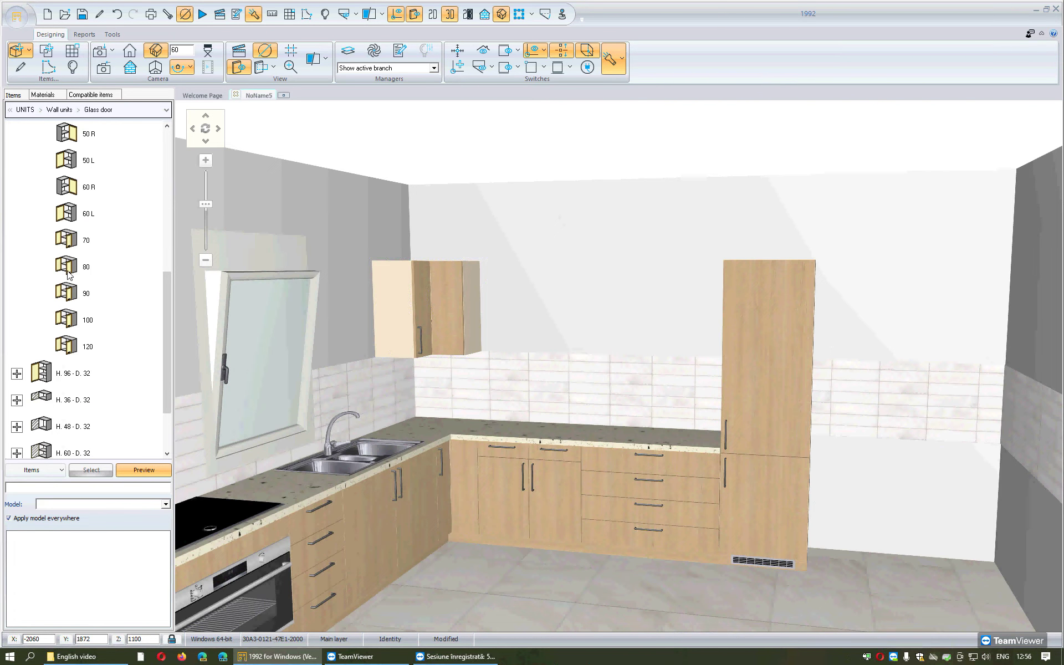
click(77, 320)
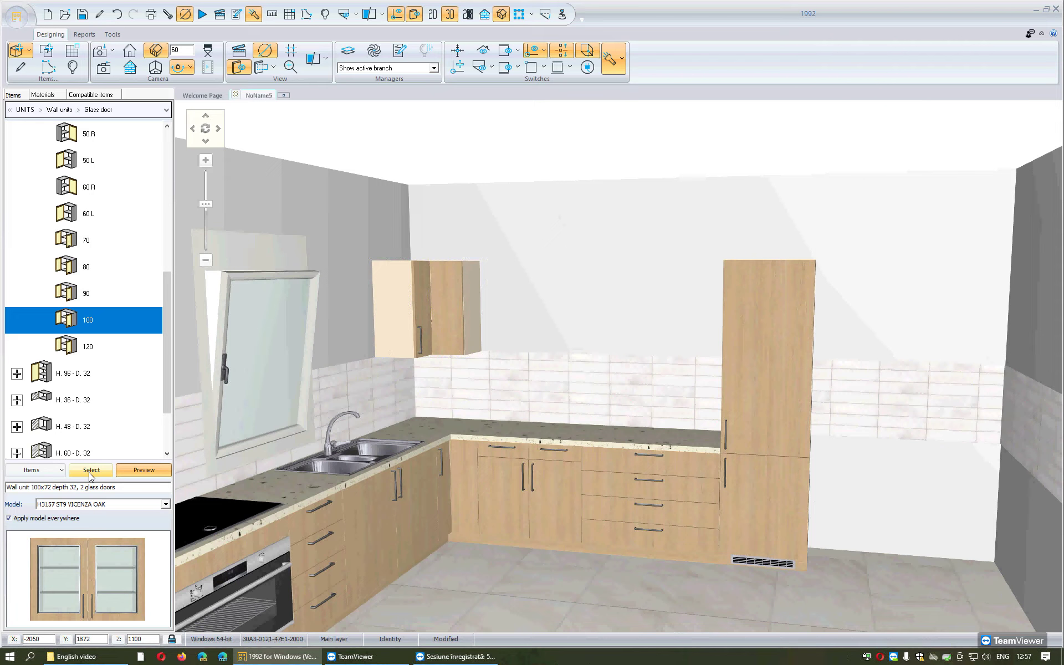
click(90, 471)
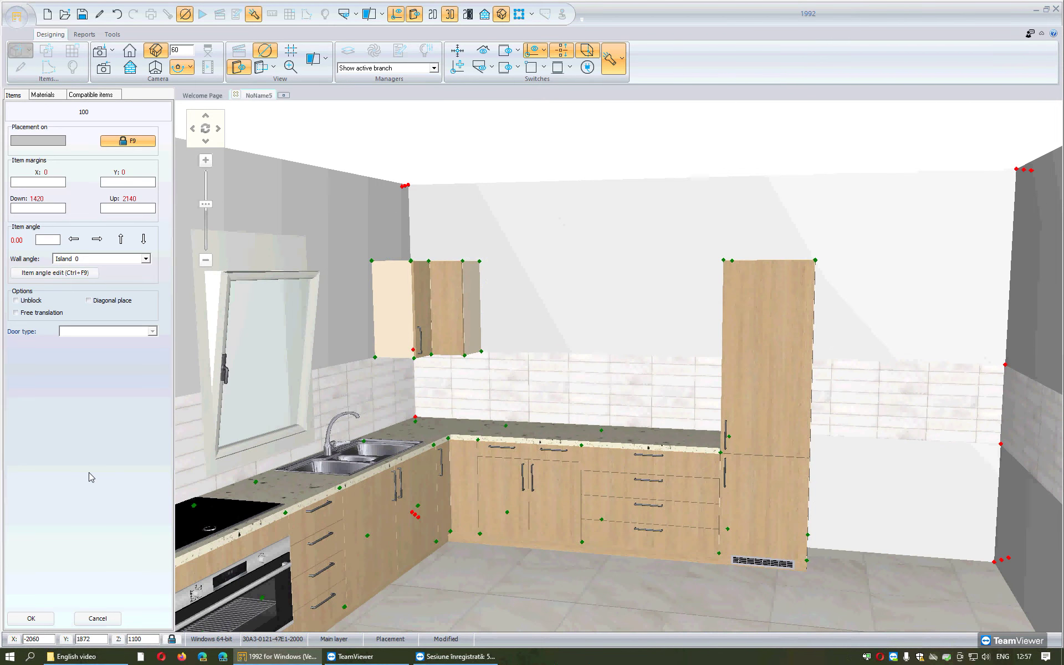
click(538, 333)
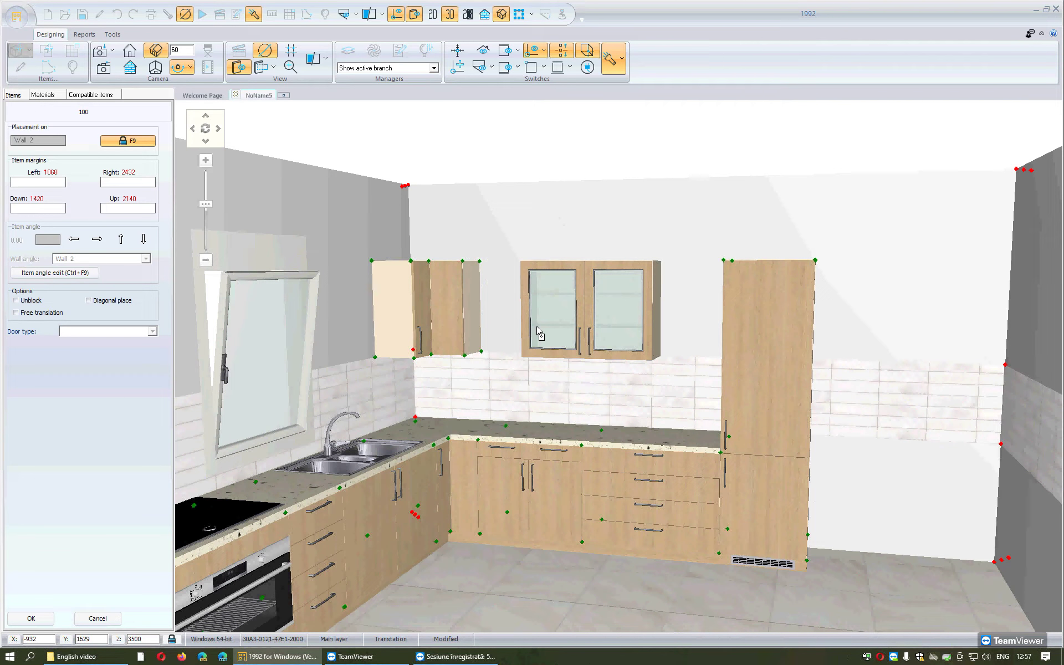
drag(538, 332, 438, 310)
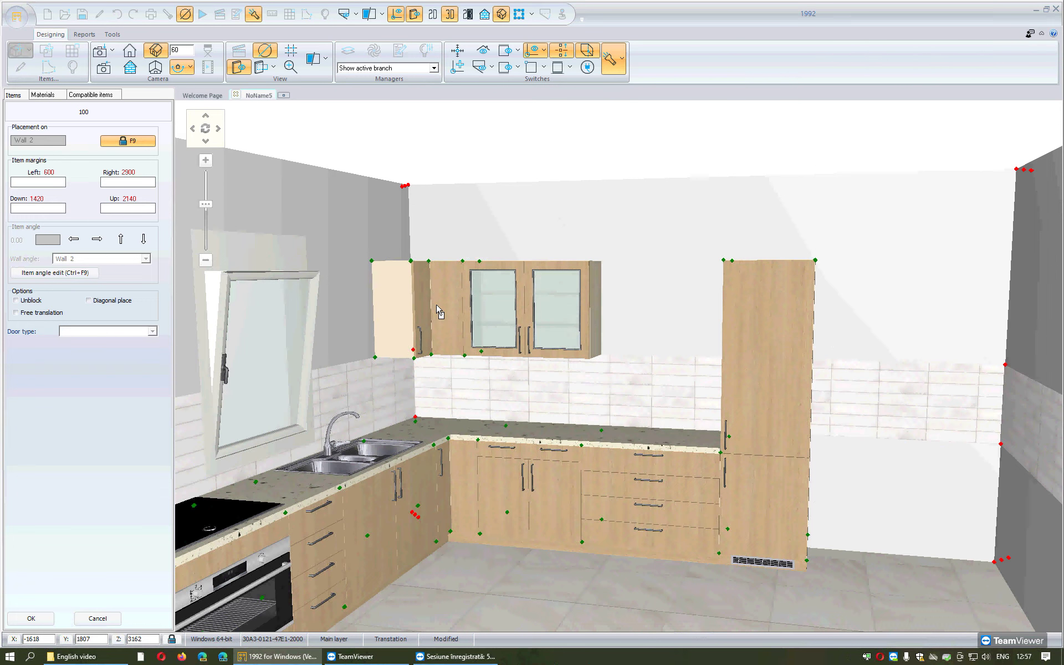
click(438, 310)
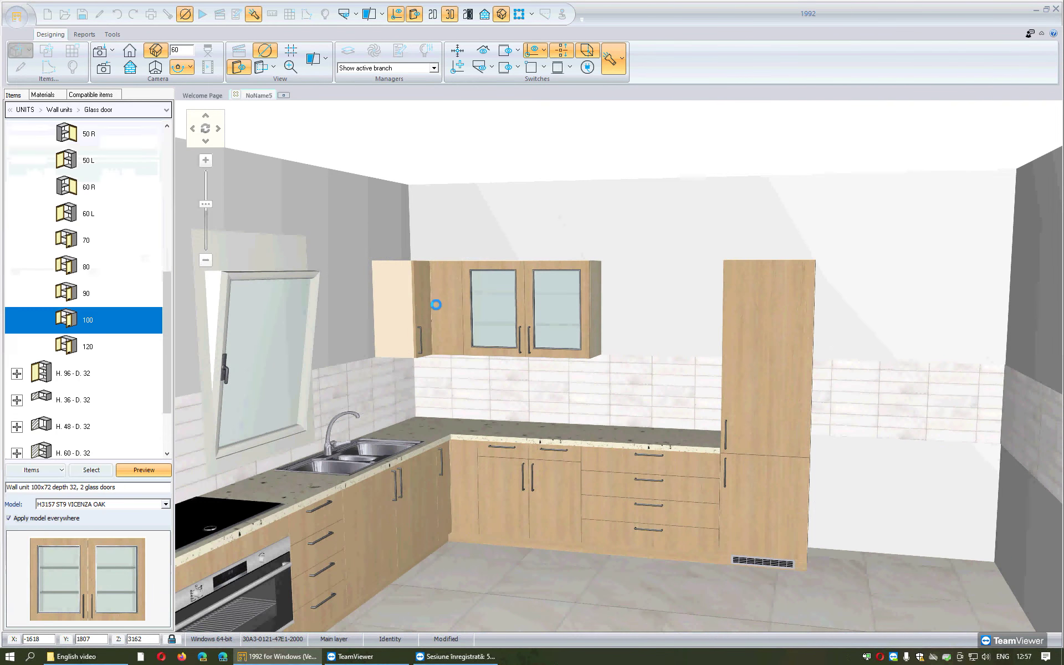
click(411, 309)
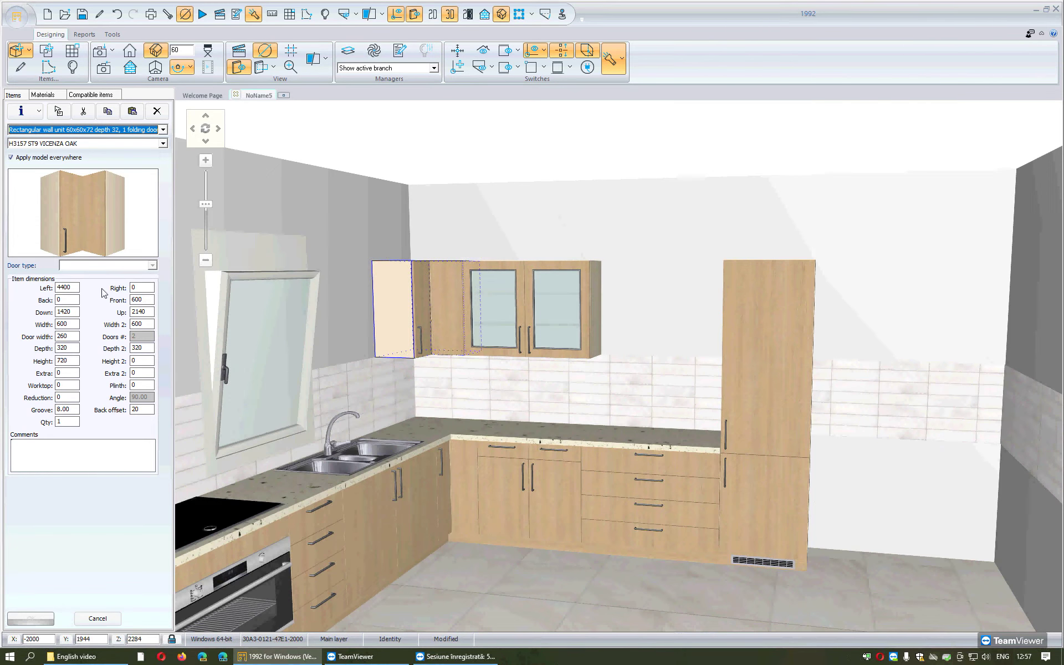
key(Escape)
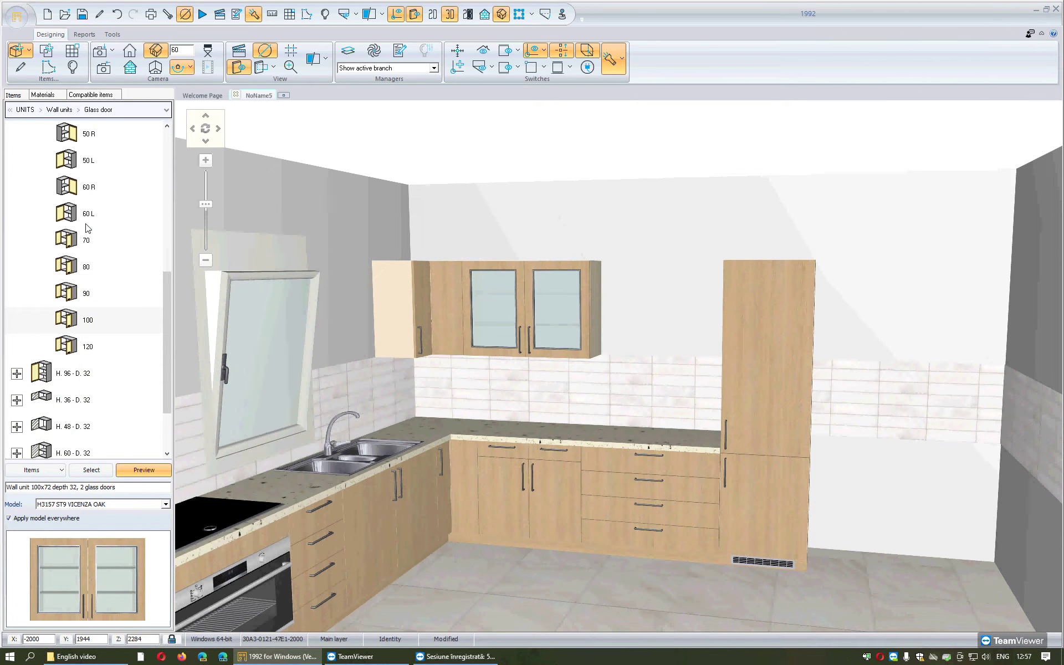
Place the 50x72 lift-up door wall unit, depth 32, on wall 2 directly beside the 100 glass-door unit.
click(86, 222)
key(BackSpace)
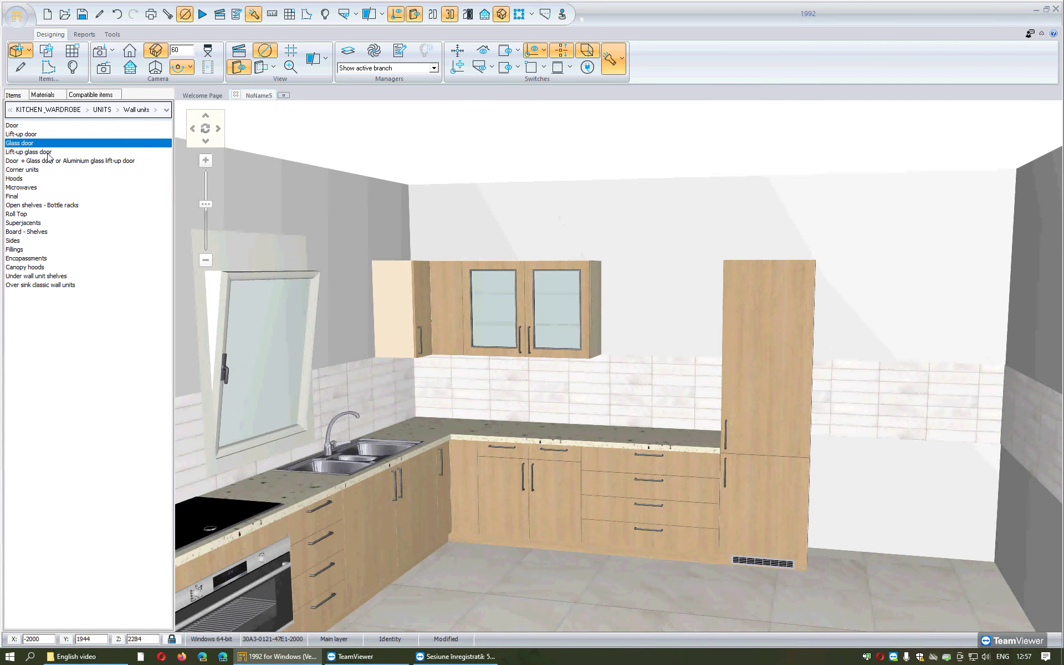
double_click(18, 134)
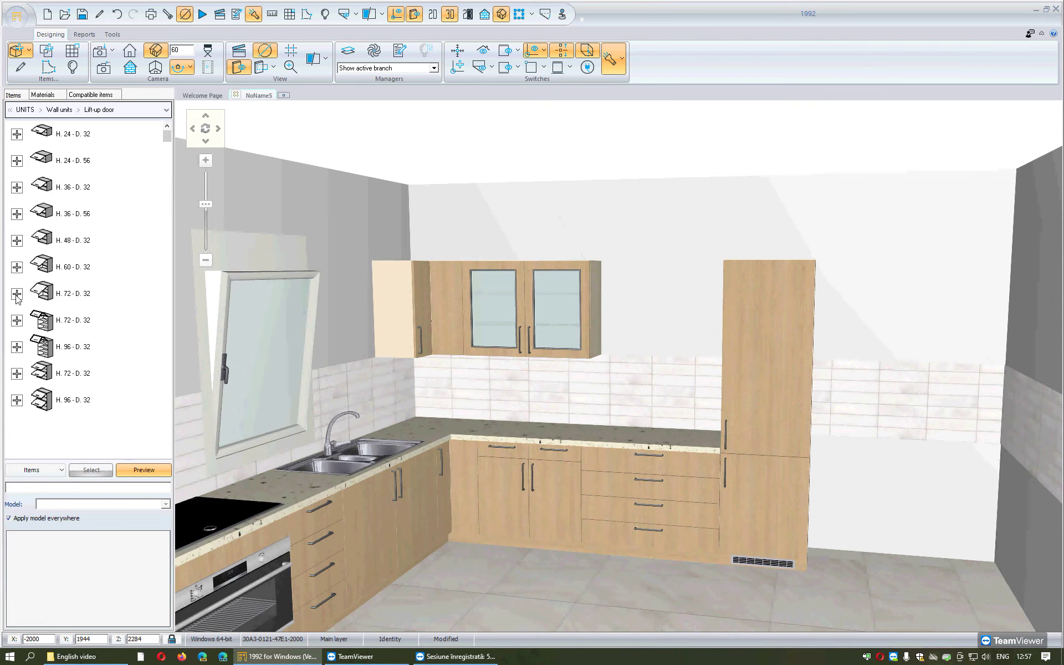
click(17, 293)
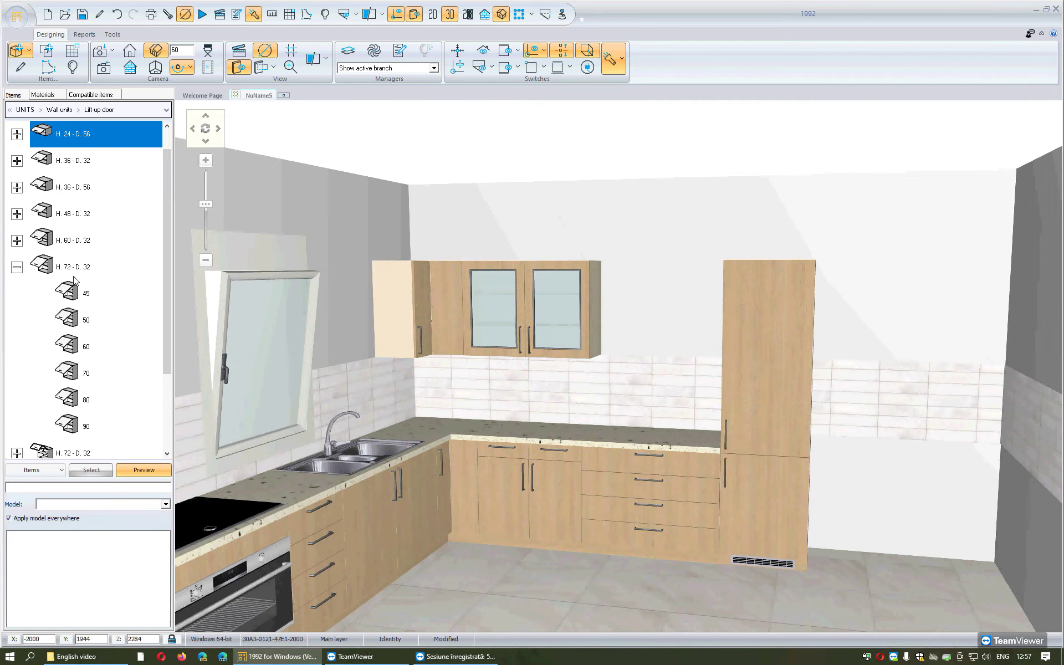
click(69, 320)
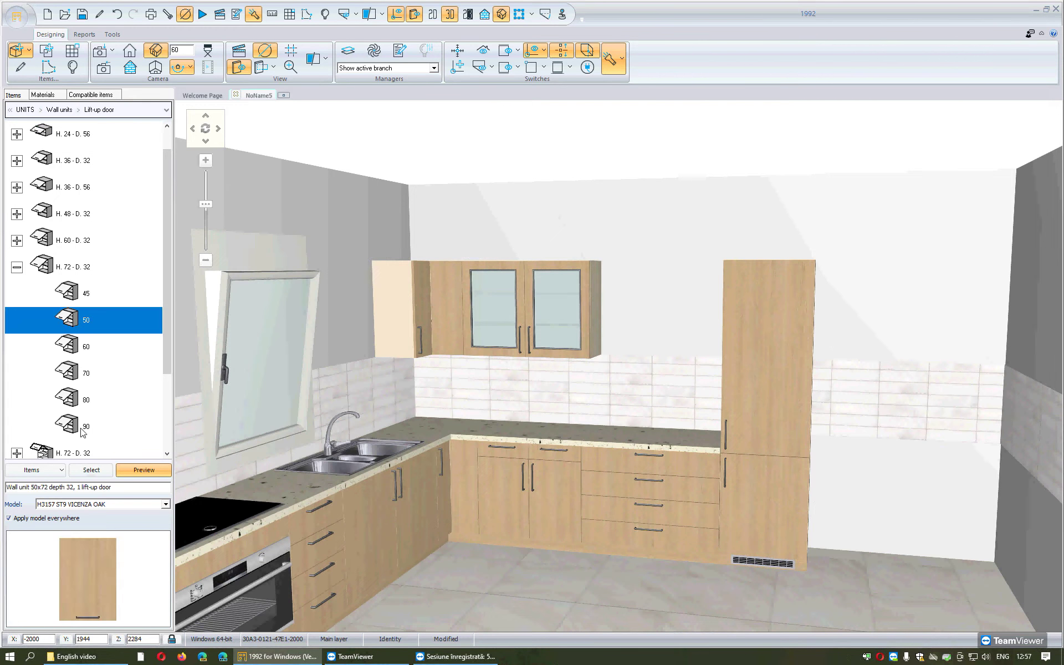
click(92, 471)
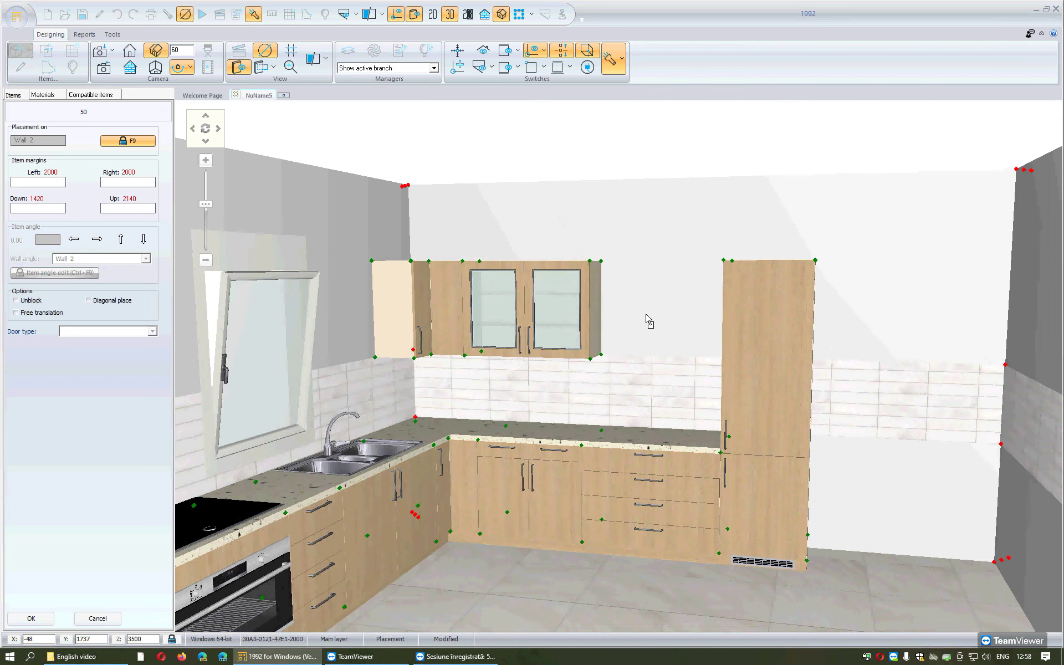
click(648, 321)
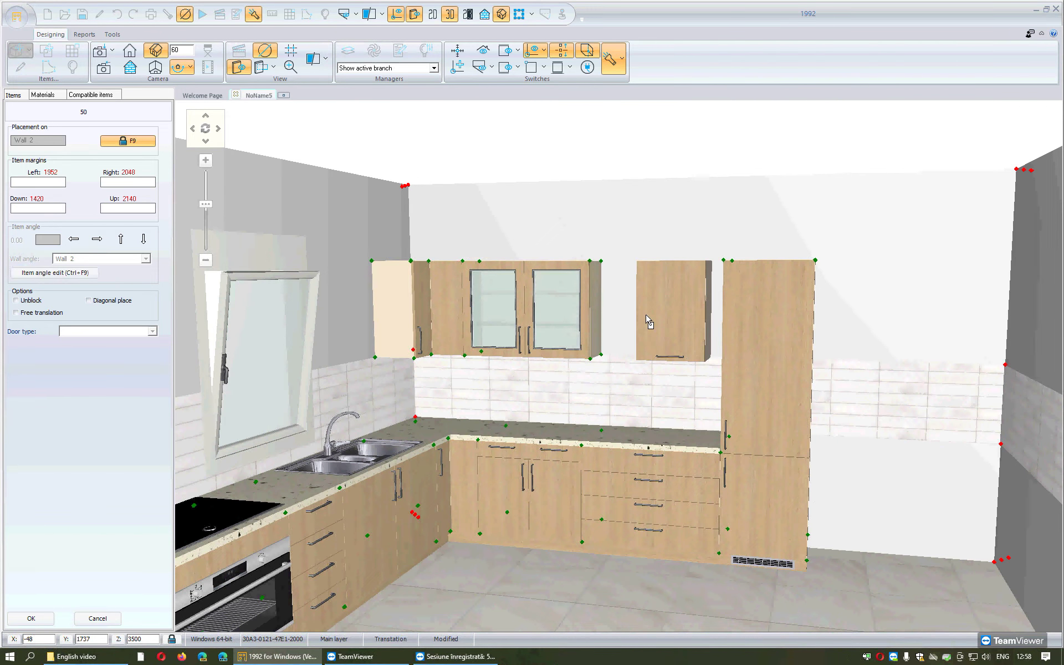
drag(649, 321, 532, 305)
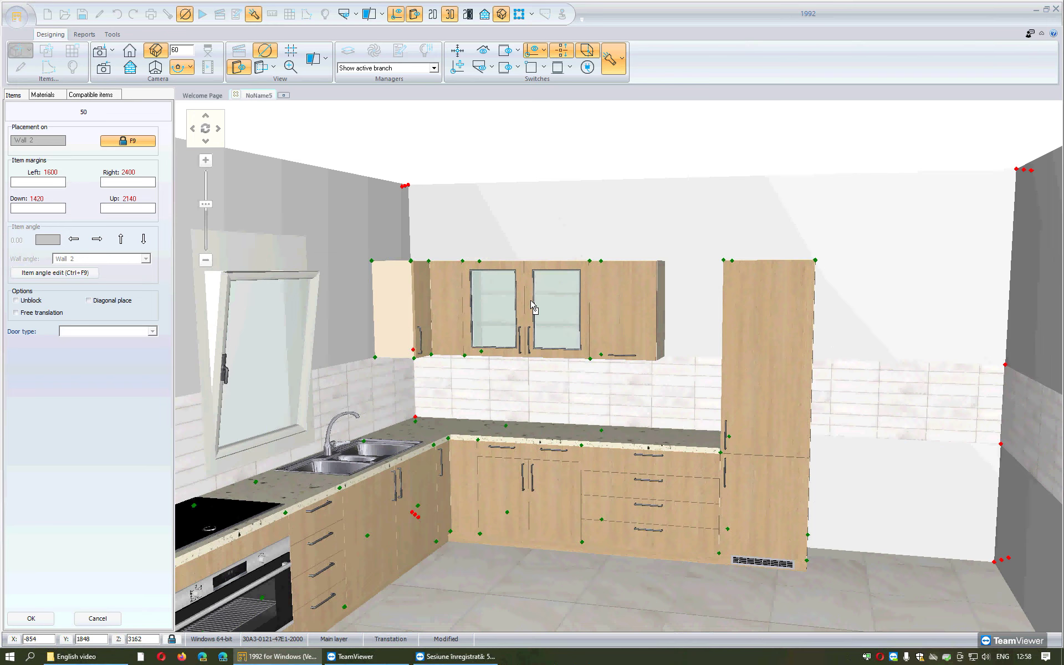
click(532, 306)
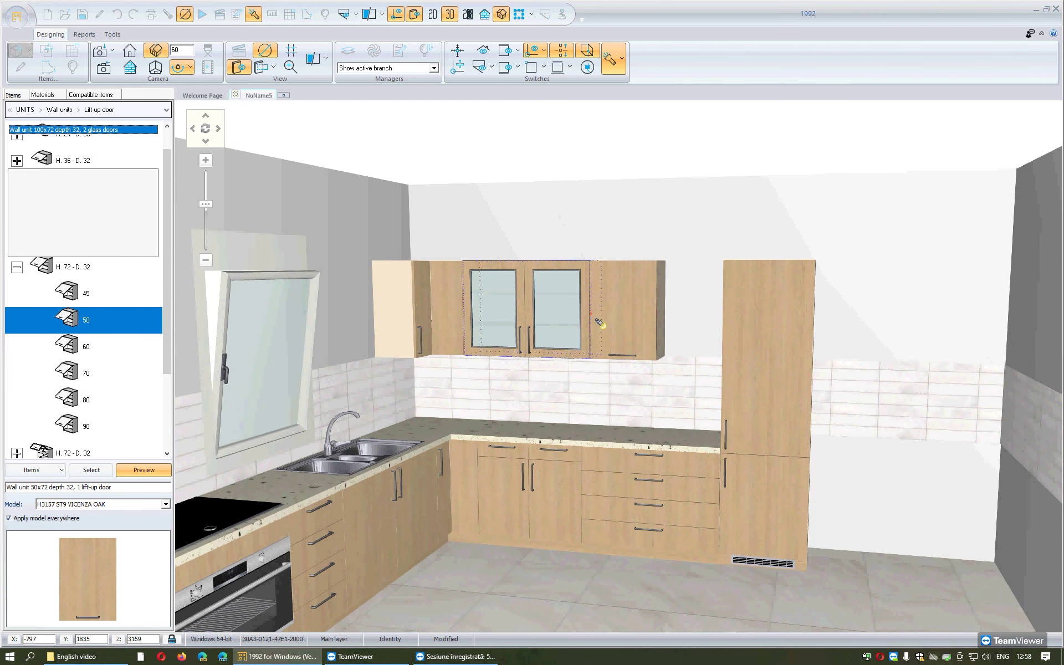
Check the free width between the lift-up wall unit and the refrigerator unit in the 2D floor plan, and return to the 3D view.
click(551, 321)
click(589, 307)
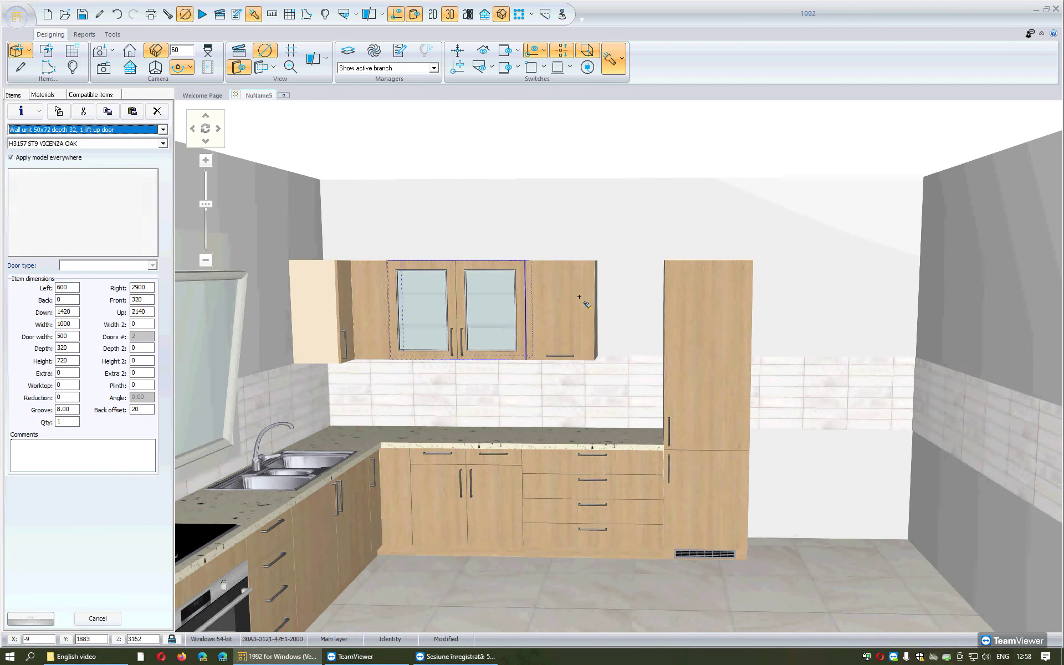
click(701, 312)
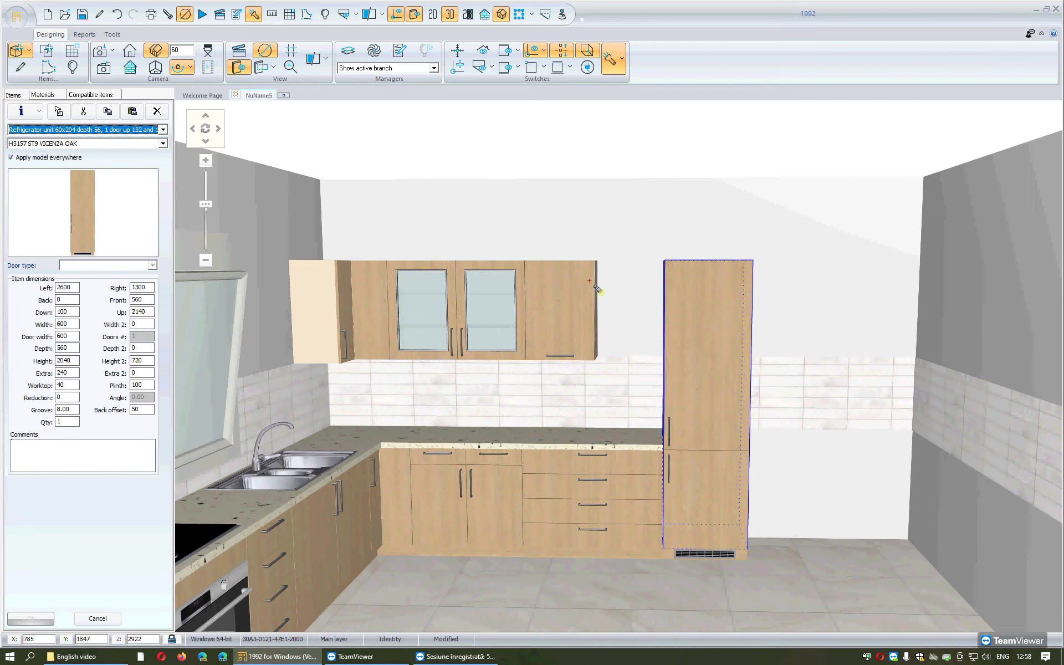
click(432, 17)
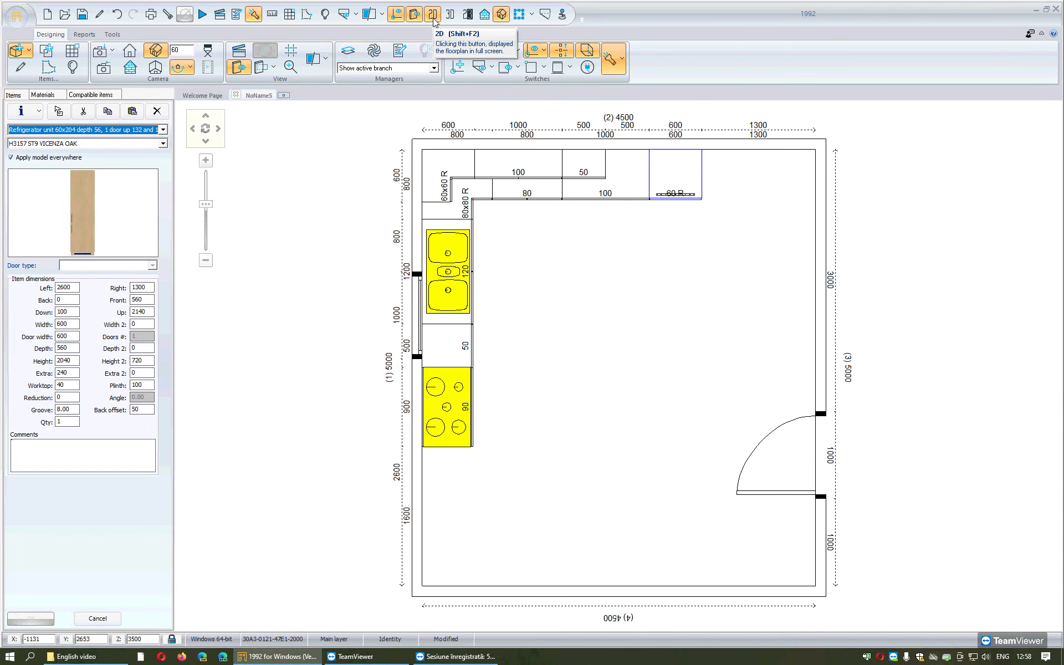
click(625, 184)
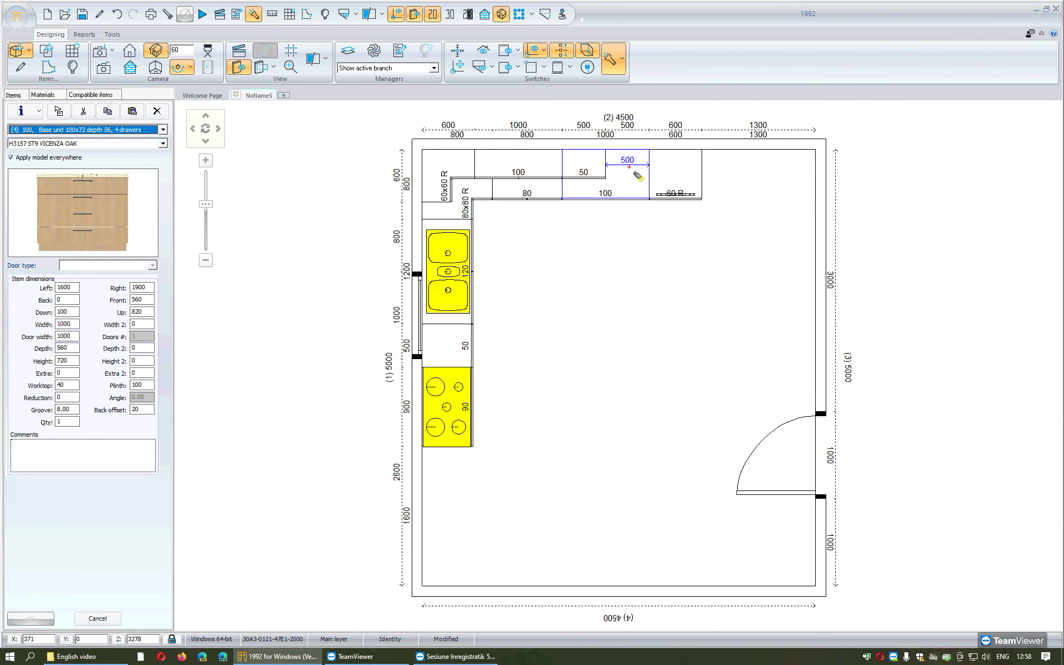
click(642, 137)
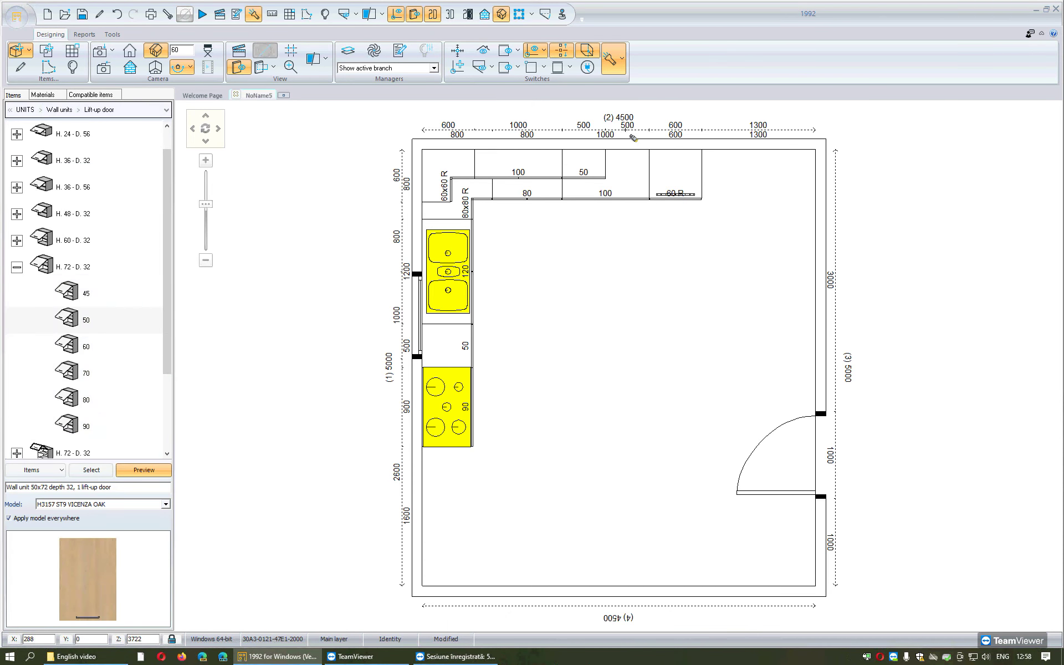
click(633, 176)
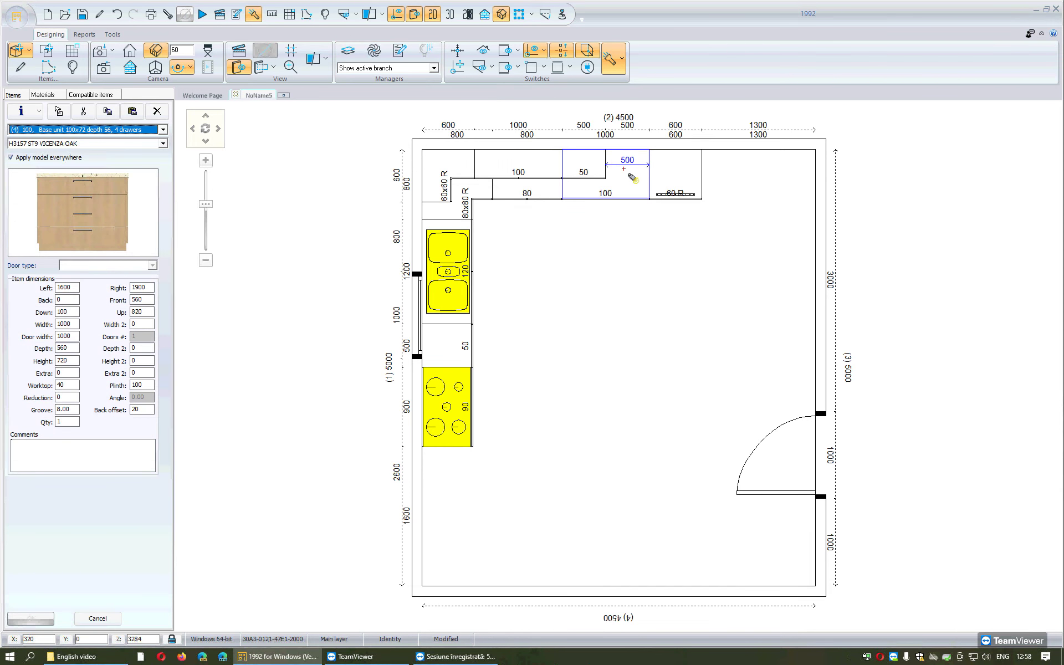
click(455, 18)
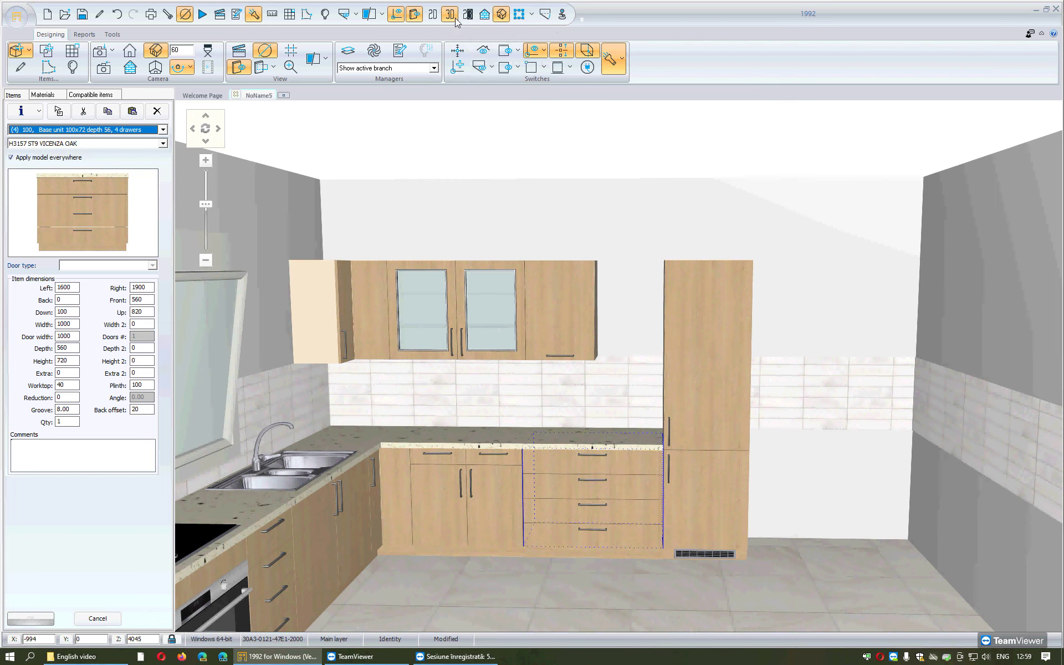
key(Escape)
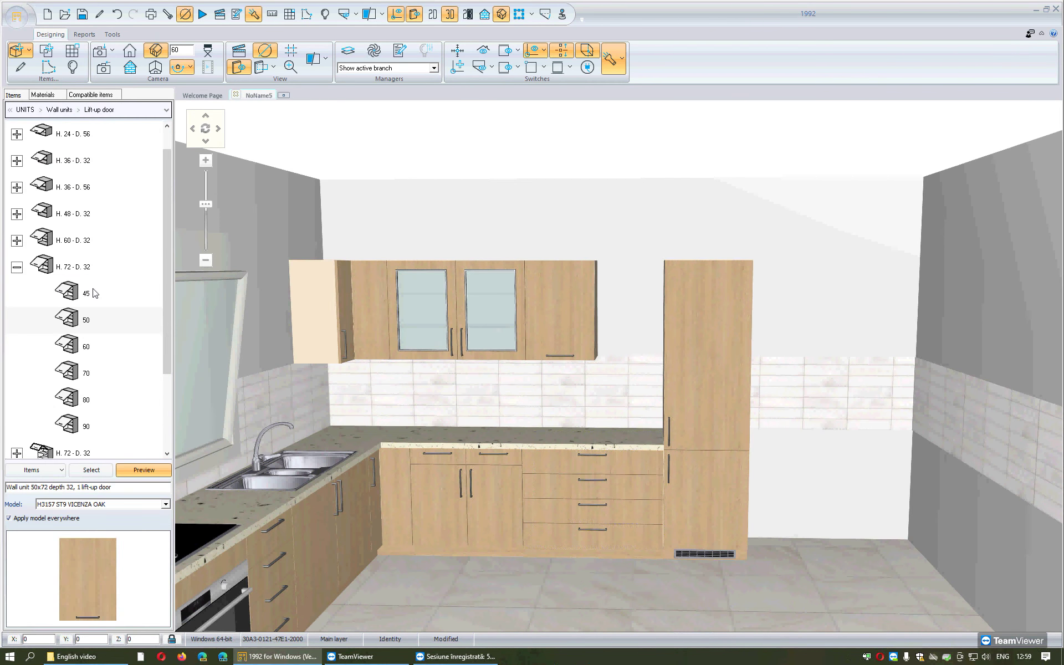
Place the 50 R single-door wall unit, 50x72 with depth 32, on wall 2 between the lift-up unit and the refrigerator unit.
click(90, 322)
key(BackSpace)
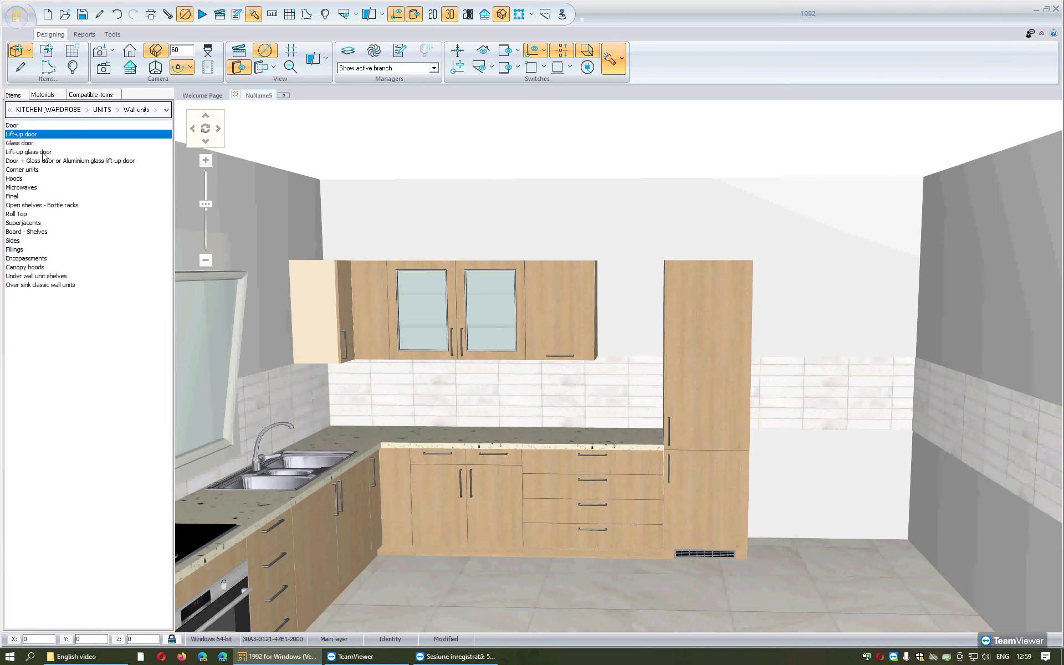
double_click(22, 126)
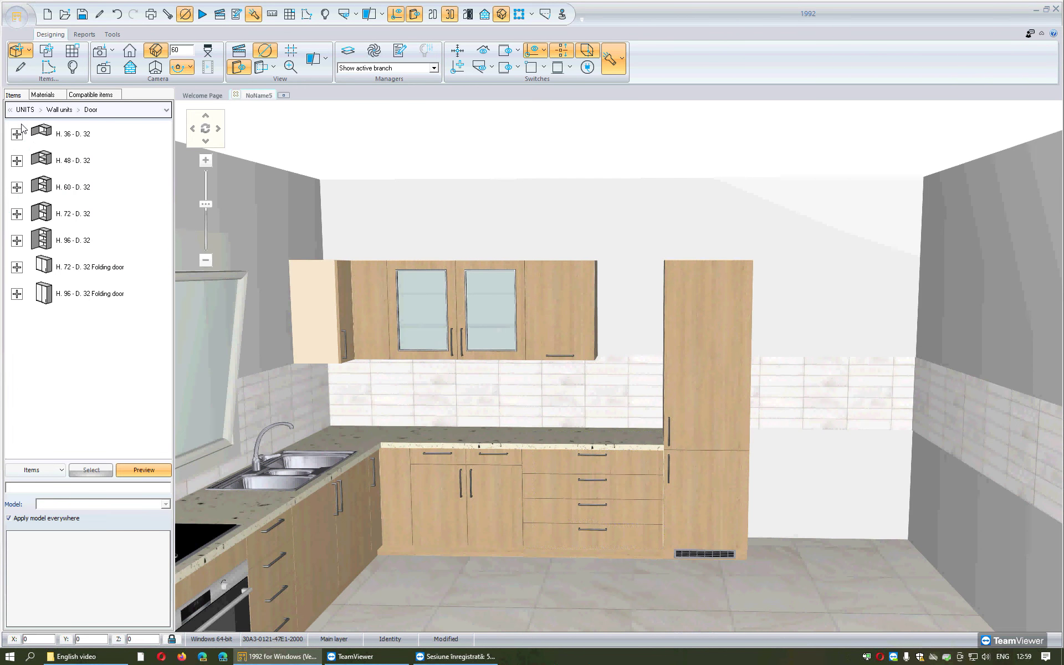
click(16, 215)
scroll(55, 315, down, 1)
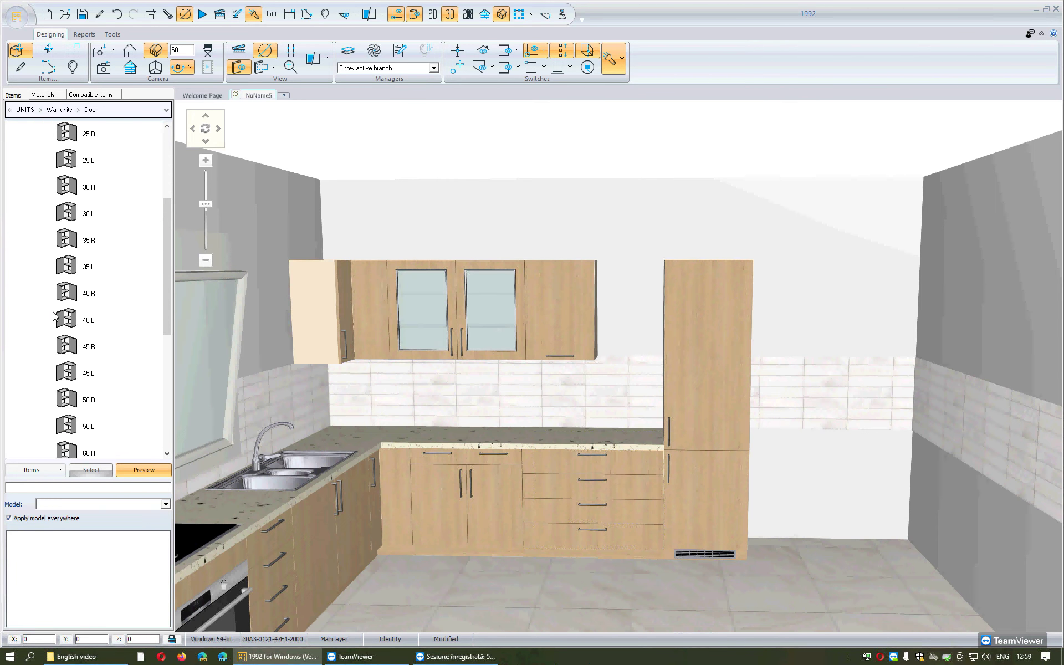
click(70, 398)
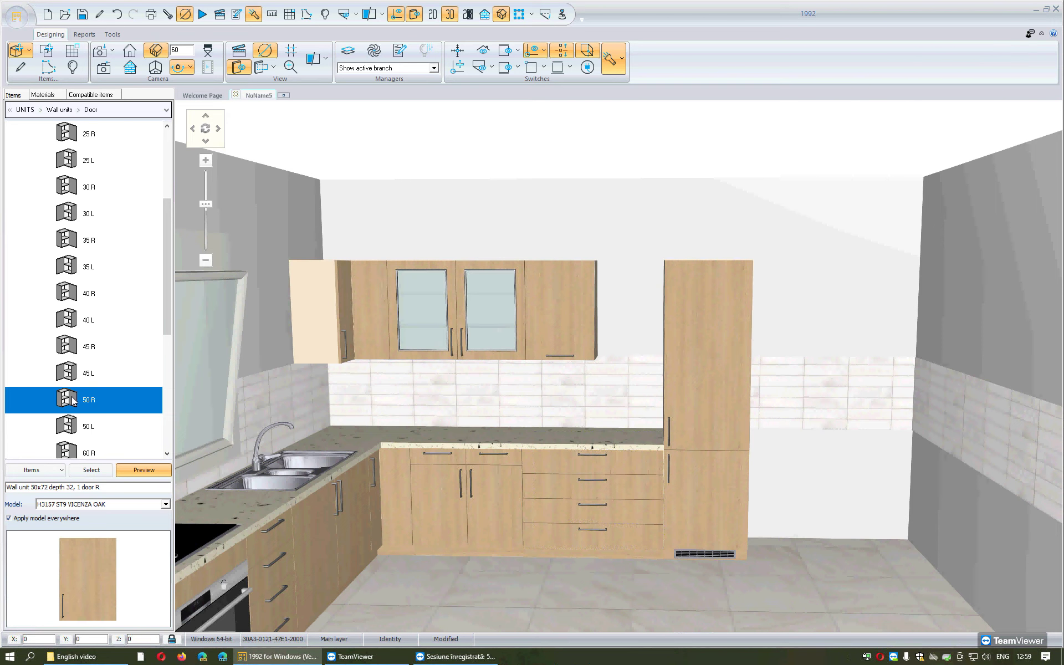
click(92, 471)
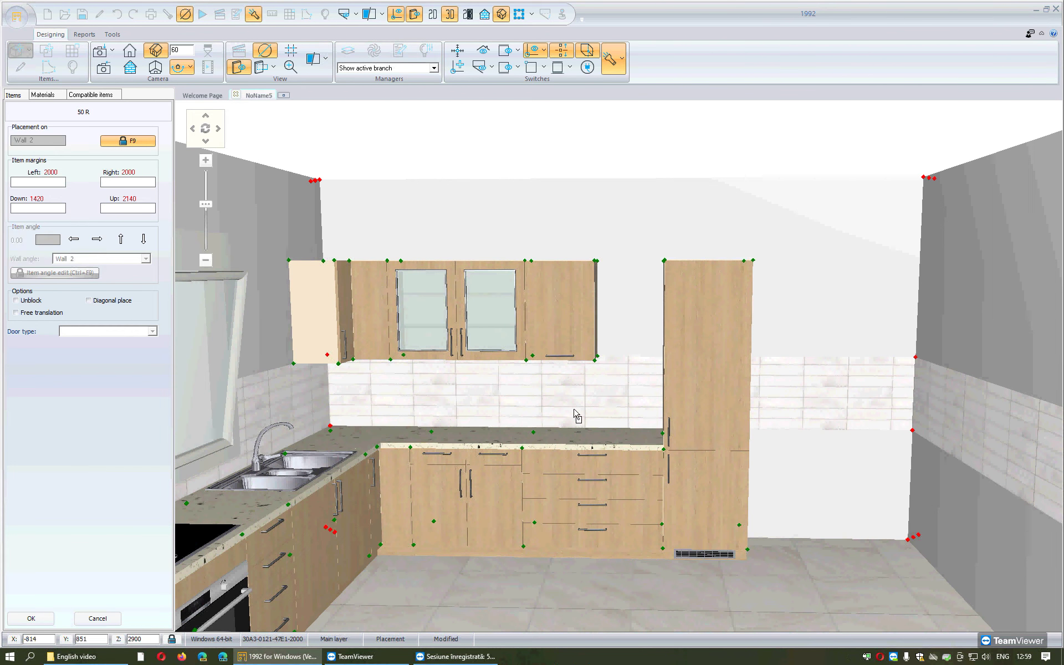
click(624, 330)
Turn the 3D view to face wall 1 with the window, the sink and the oven unit.
click(493, 404)
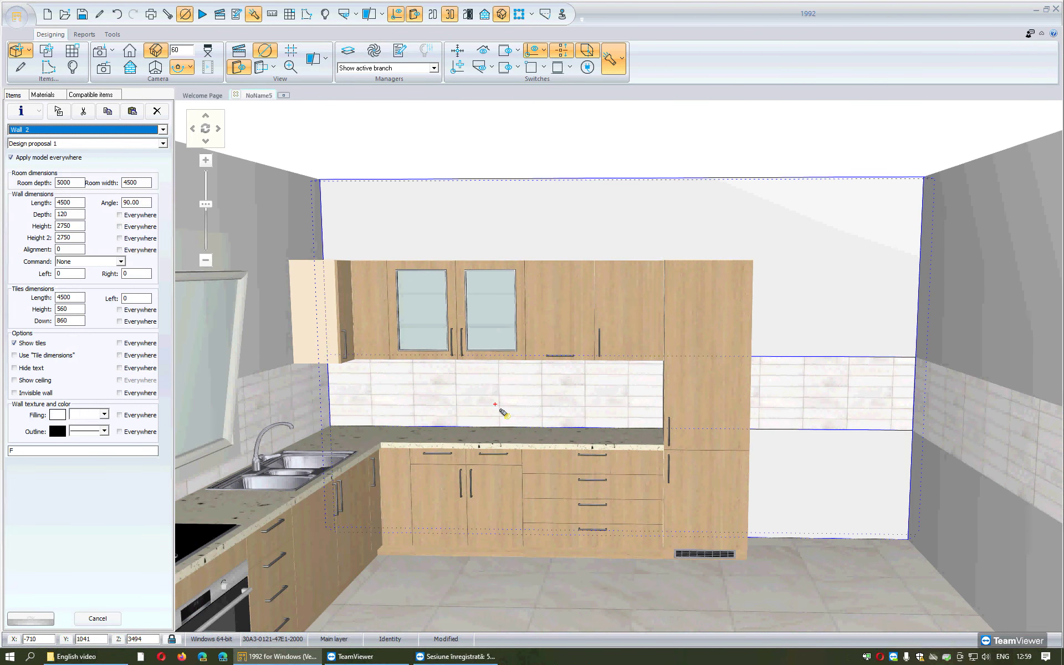
middle_drag(495, 404, 730, 391)
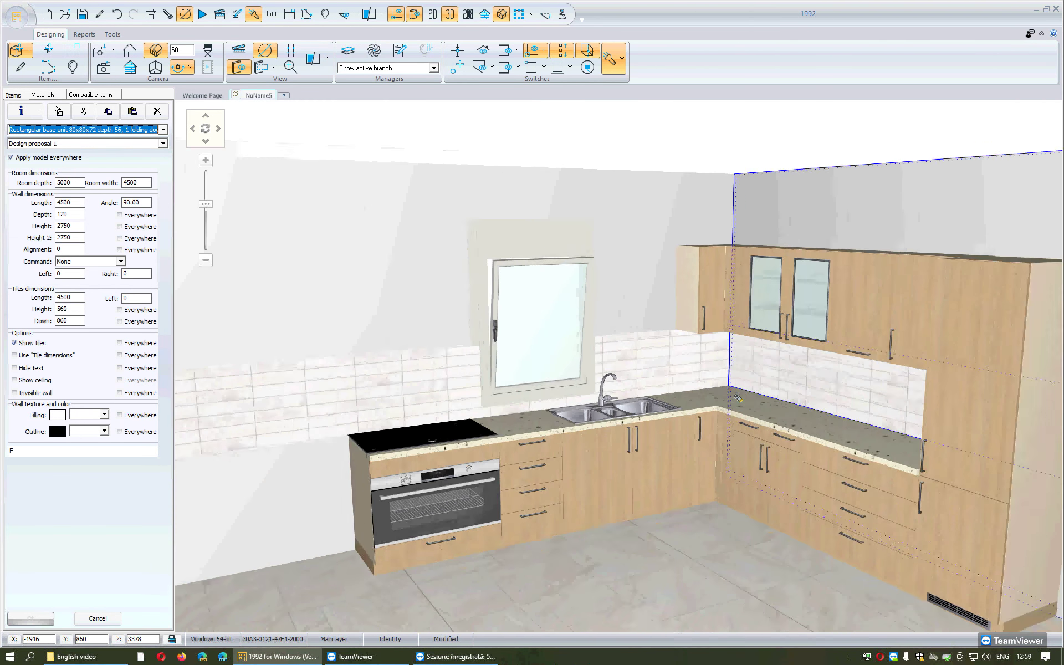
Place the tall-unit side panel H. 204 - D. 58, variant 01, on wall 2 against the free side of the refrigerator unit.
click(730, 390)
scroll(730, 390, down, 2)
middle_drag(730, 390, 671, 411)
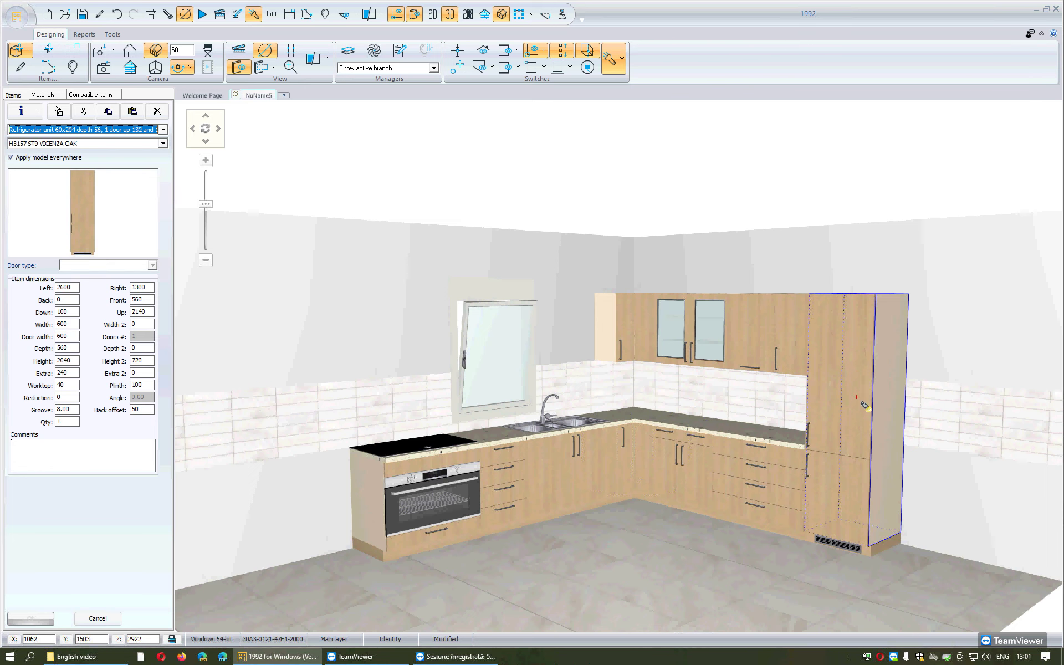
key(Escape)
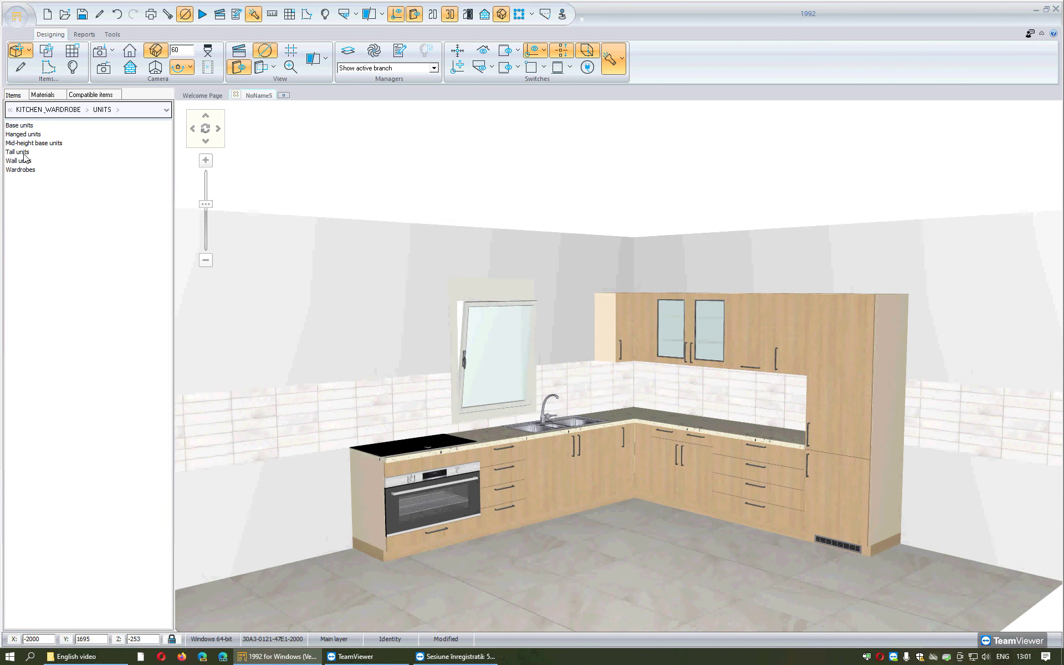
click(24, 153)
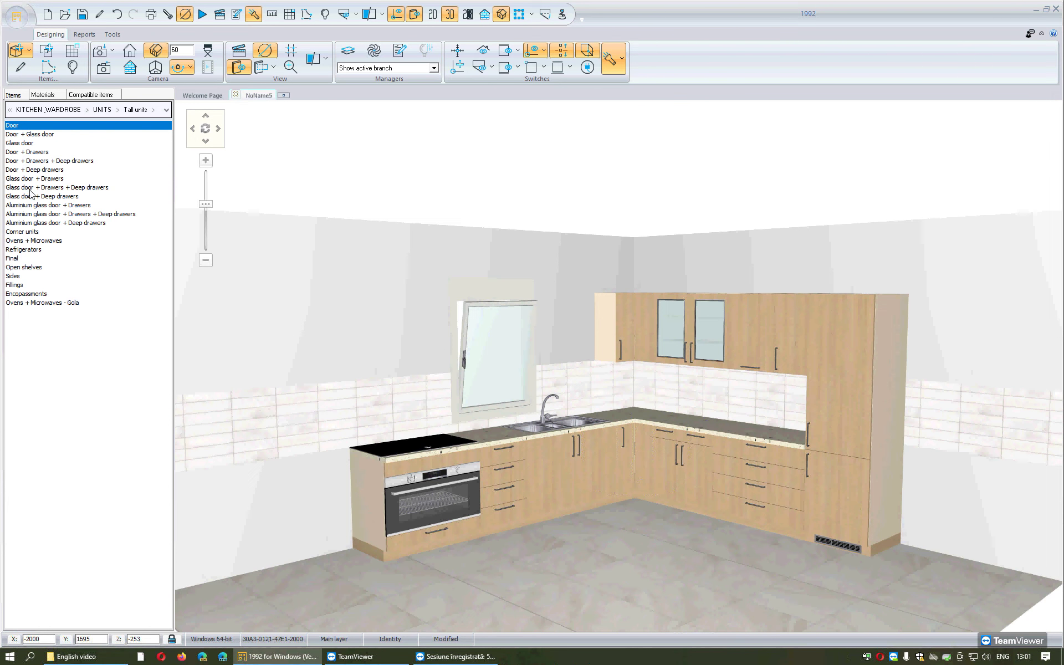
click(26, 275)
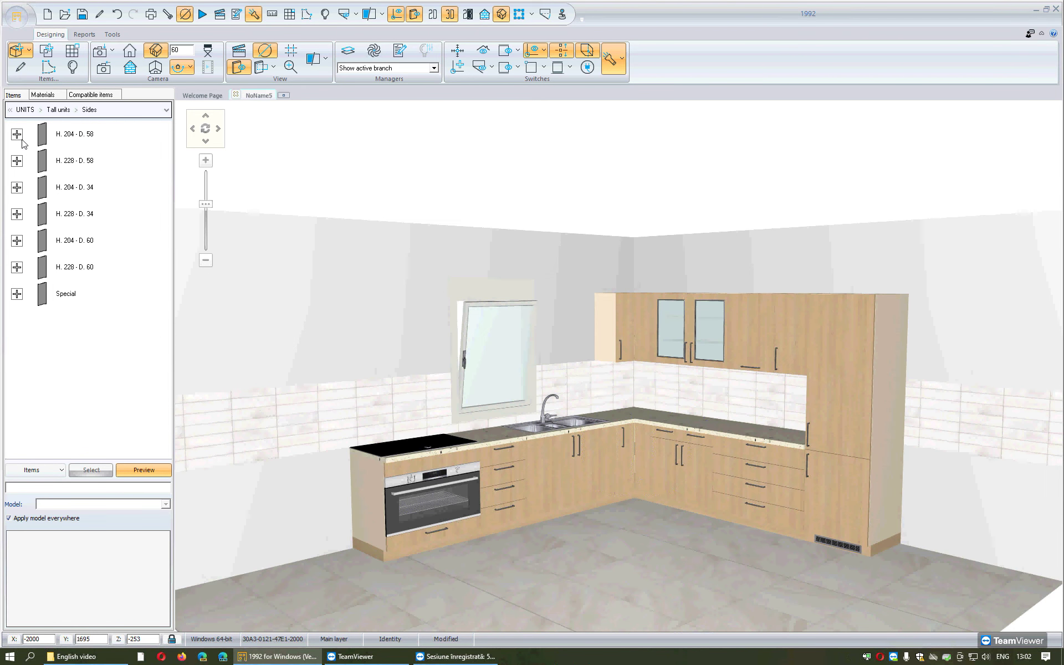
click(16, 134)
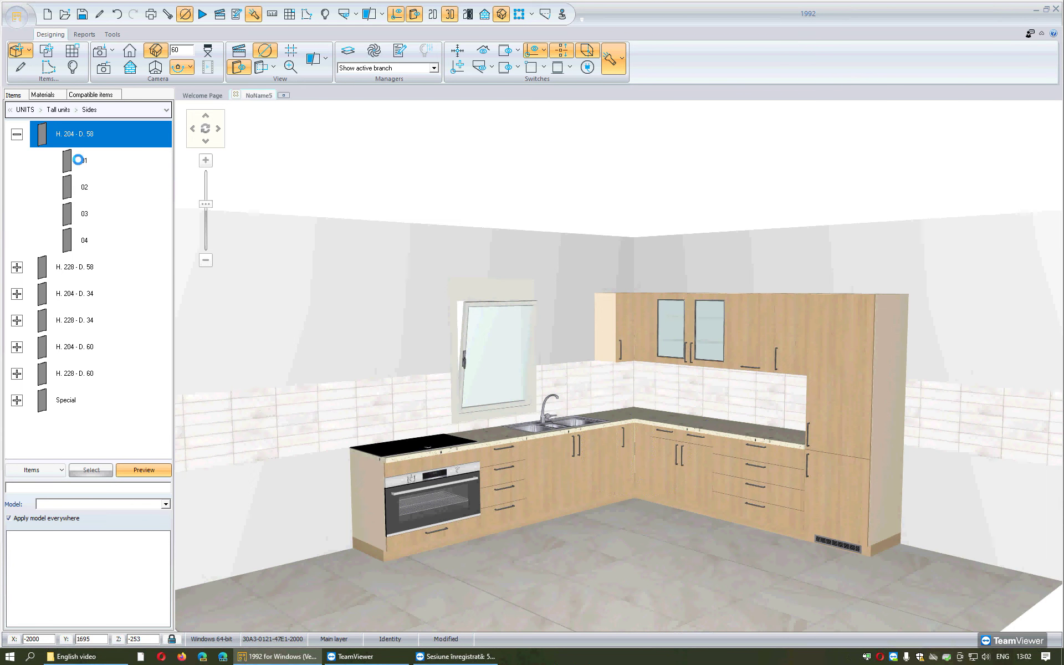
click(80, 164)
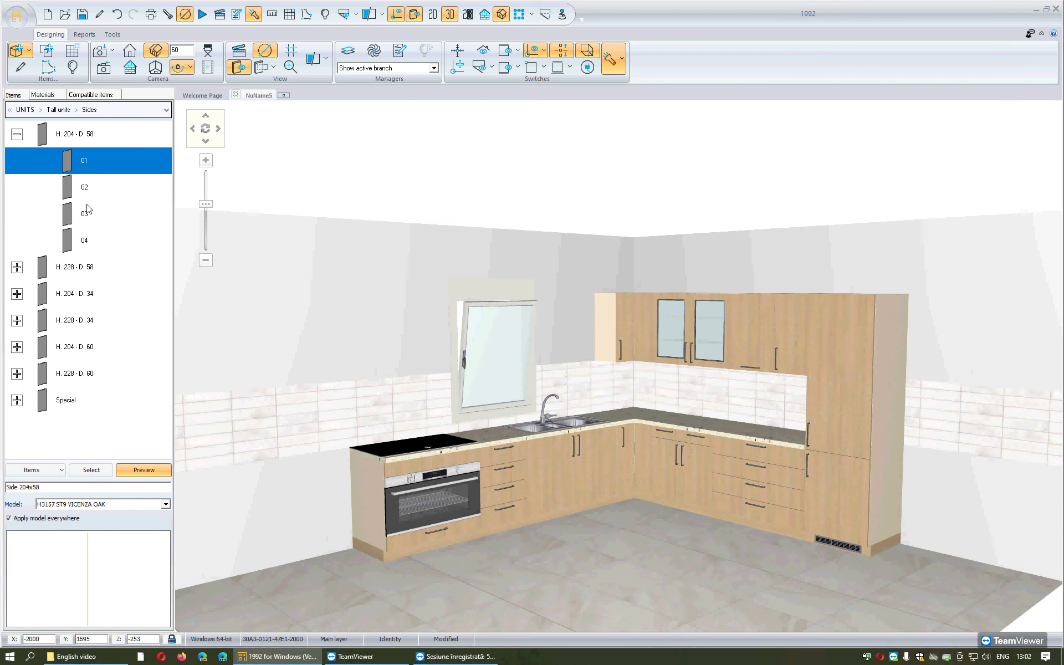
click(92, 471)
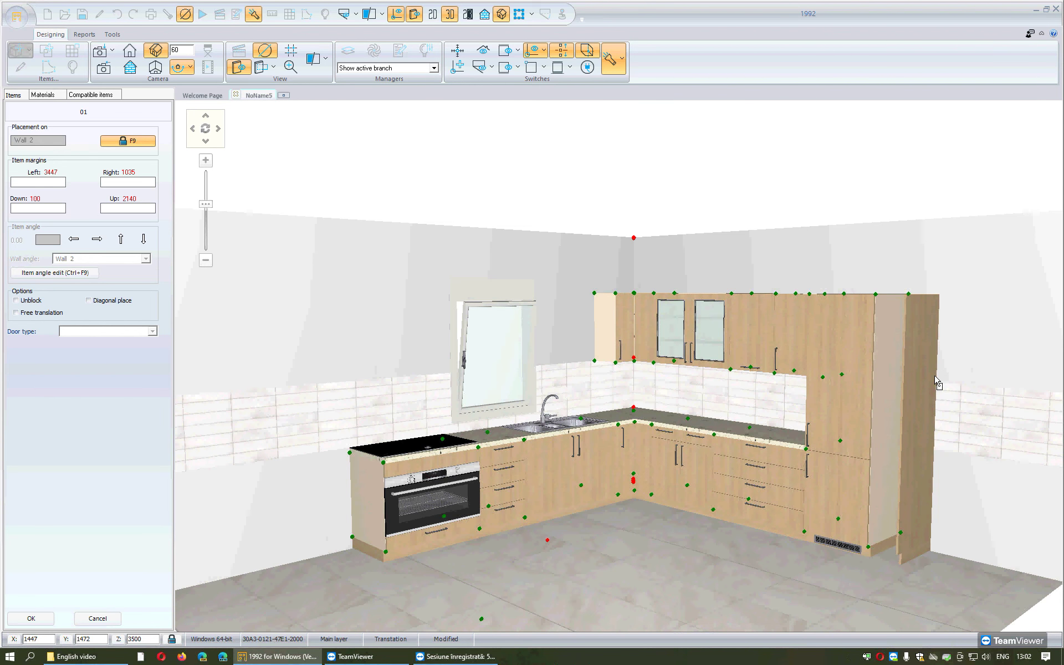
click(863, 339)
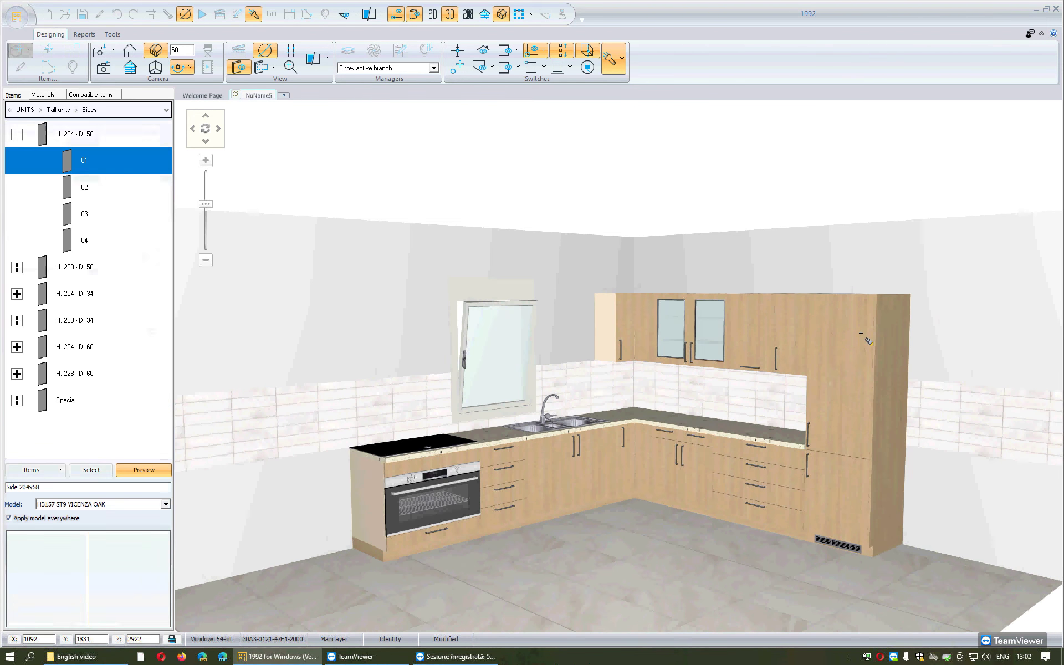
Place the wall-unit side panel H. 72 - D. 34, variant 01, on wall 1 against the exposed end of the corner wall unit.
scroll(549, 490, up, 2)
click(550, 490)
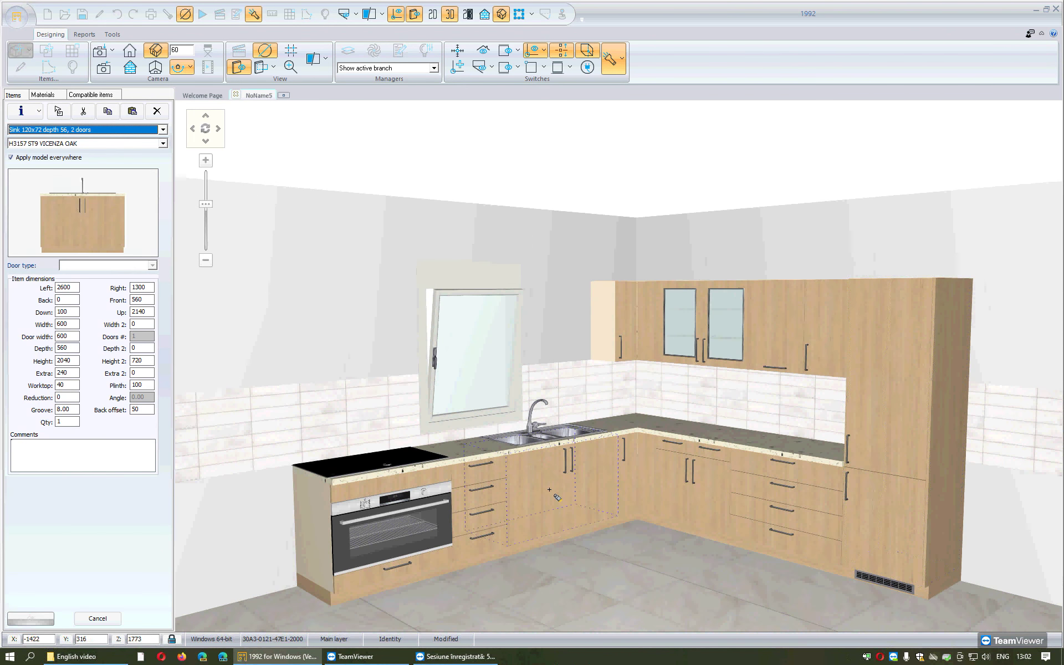
scroll(550, 490, up, 3)
scroll(549, 489, up, 2)
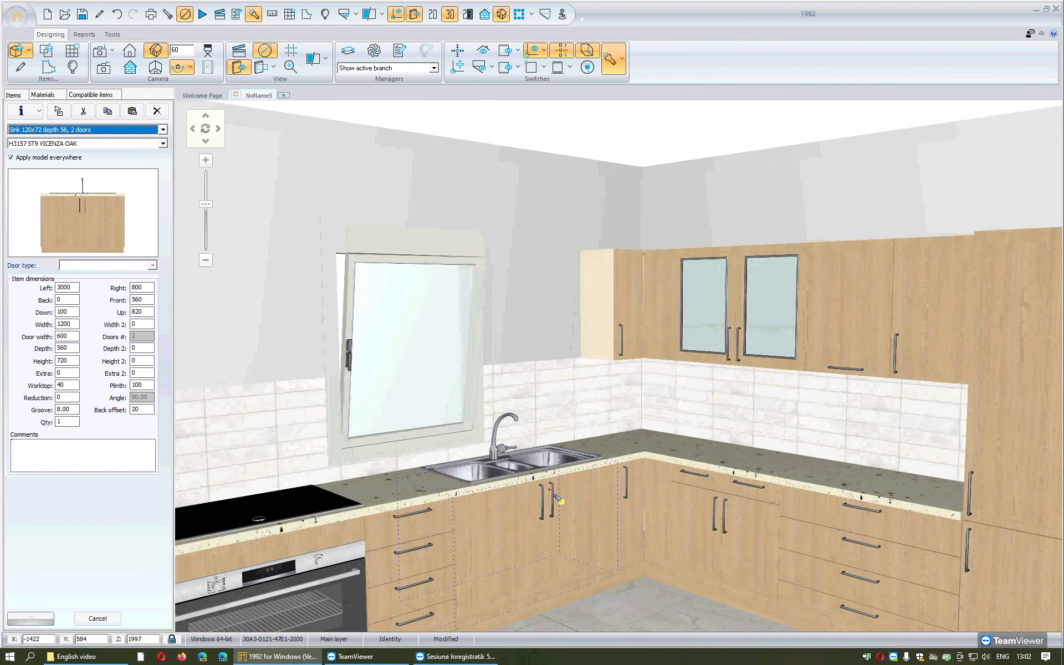
key(Escape)
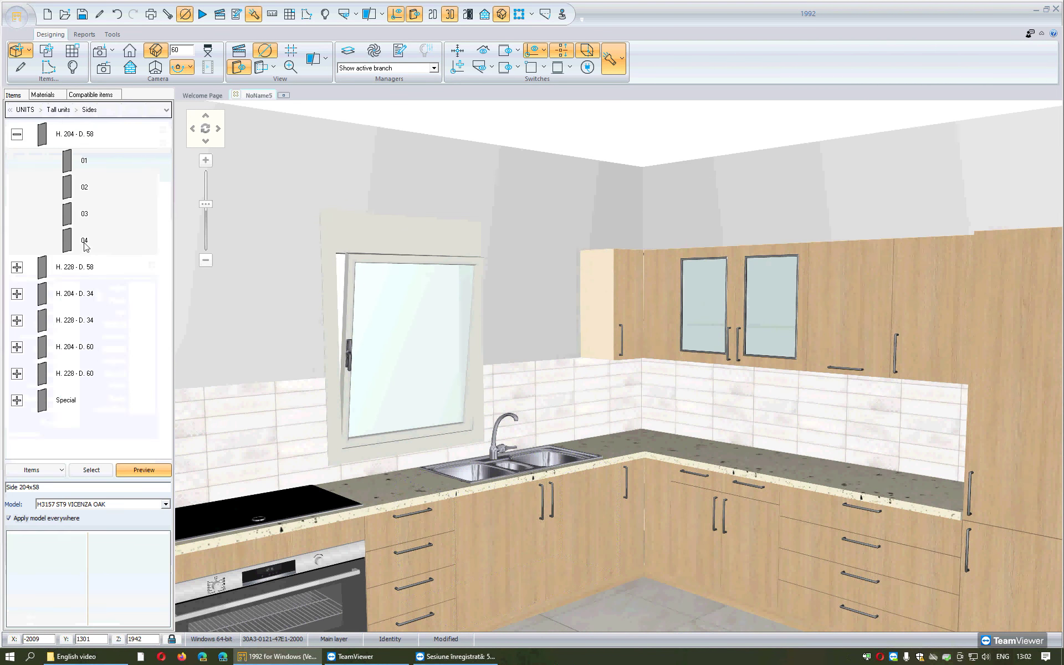
click(48, 168)
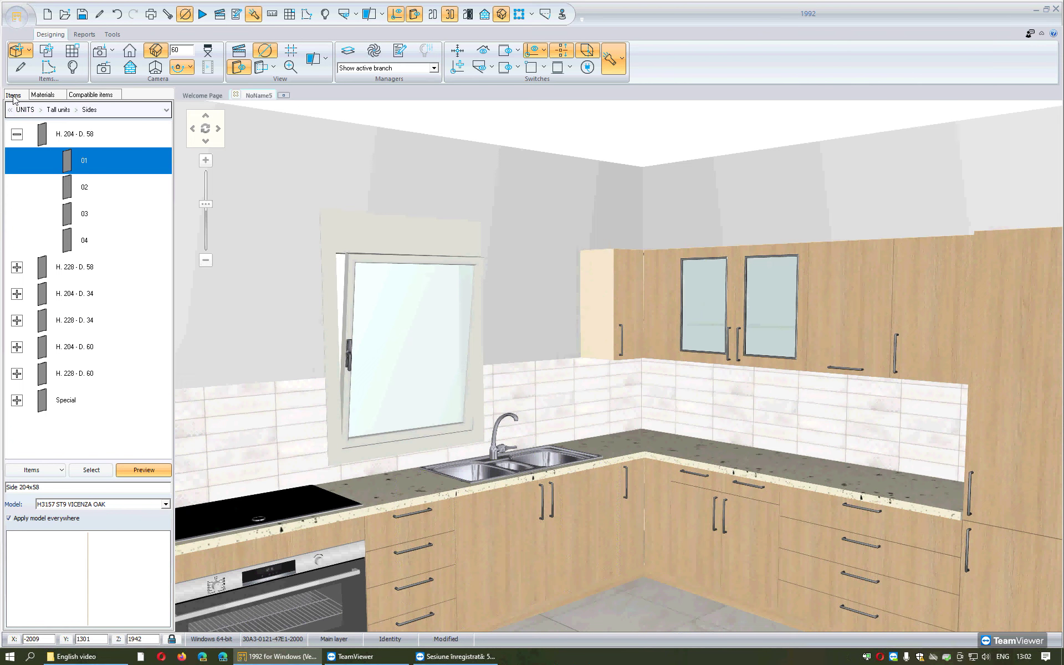
key(BackSpace)
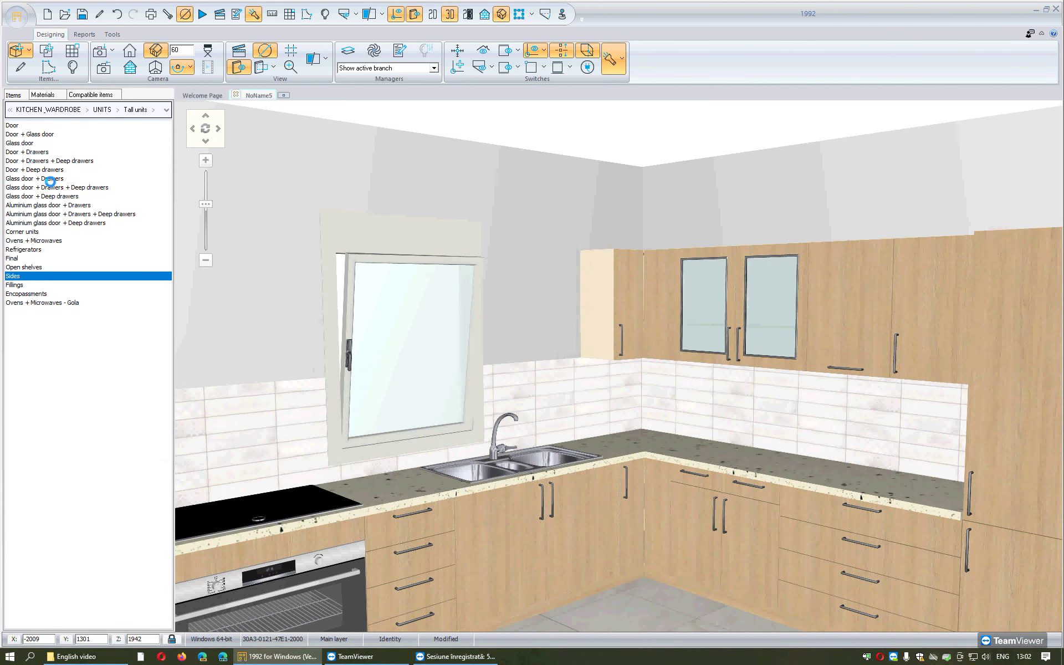
key(BackSpace)
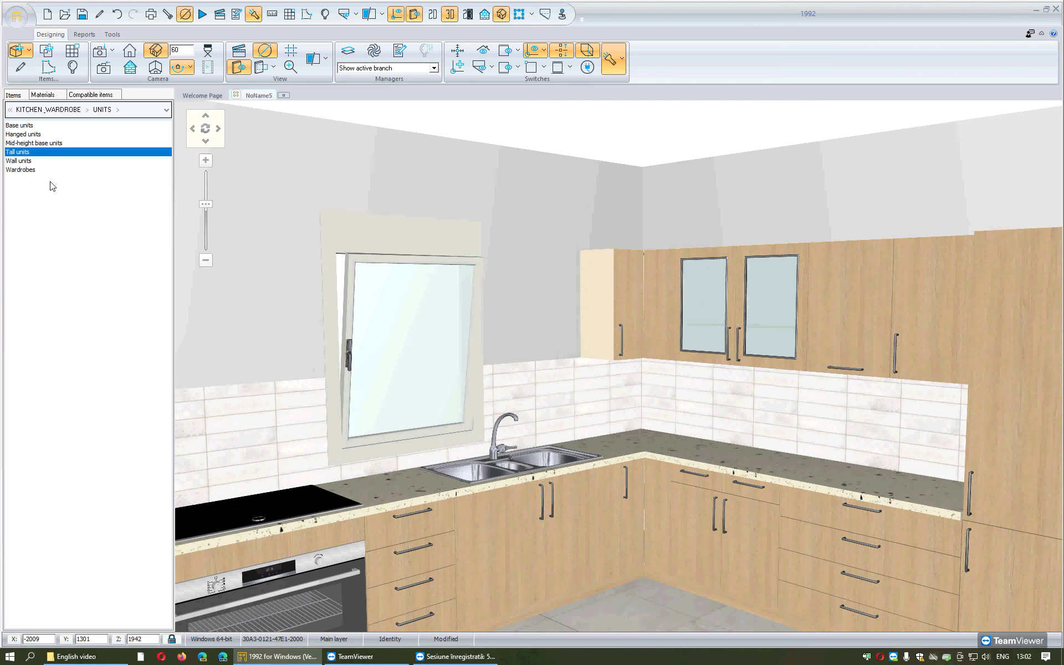
double_click(12, 161)
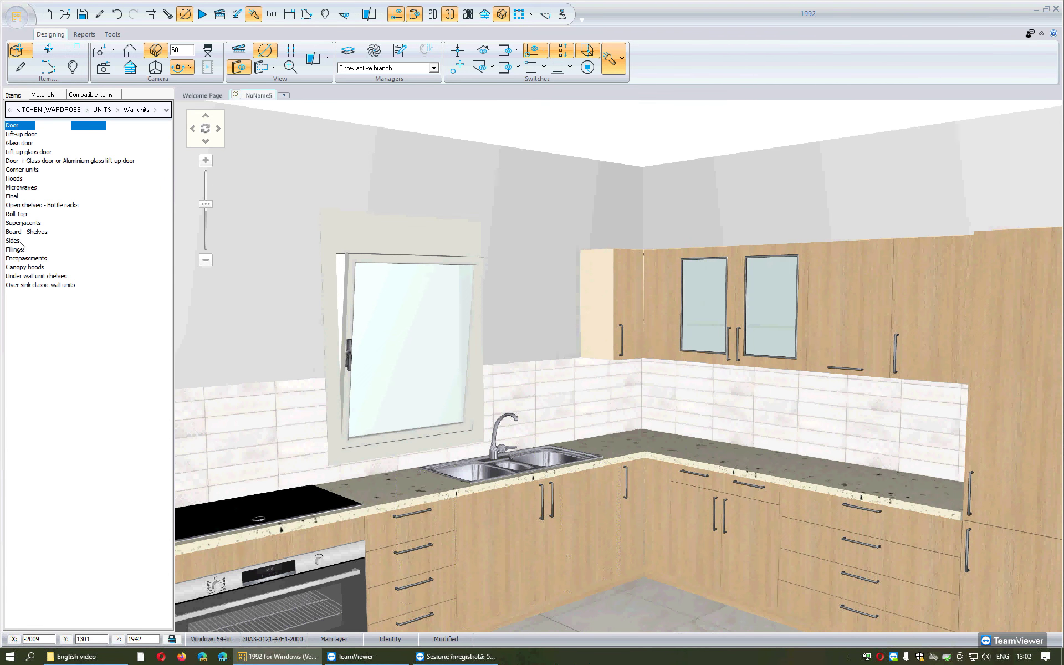
double_click(19, 242)
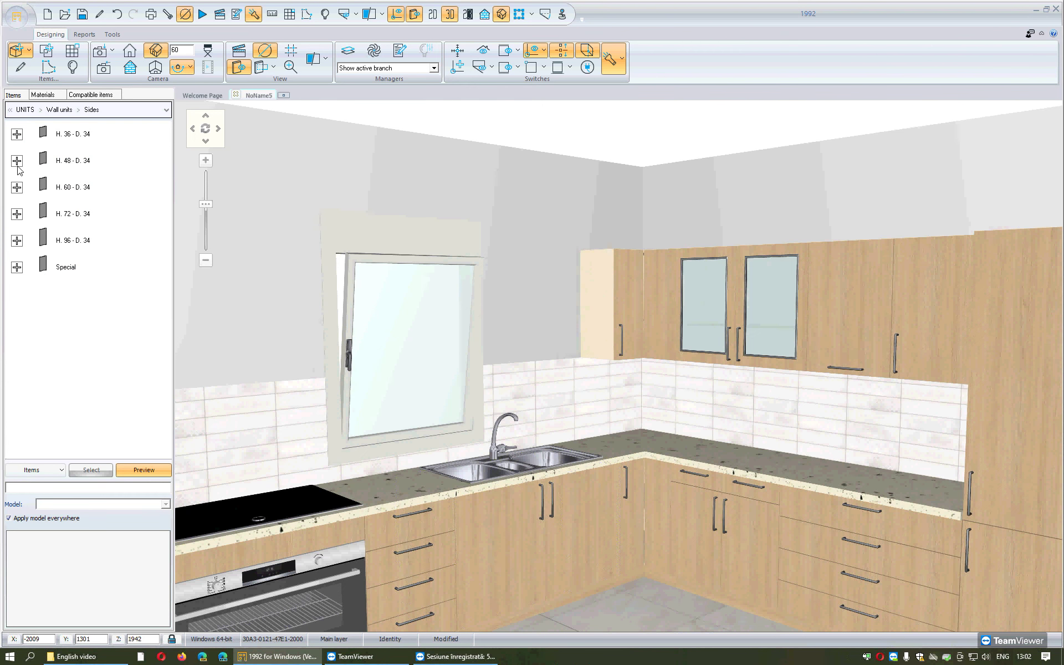
click(16, 215)
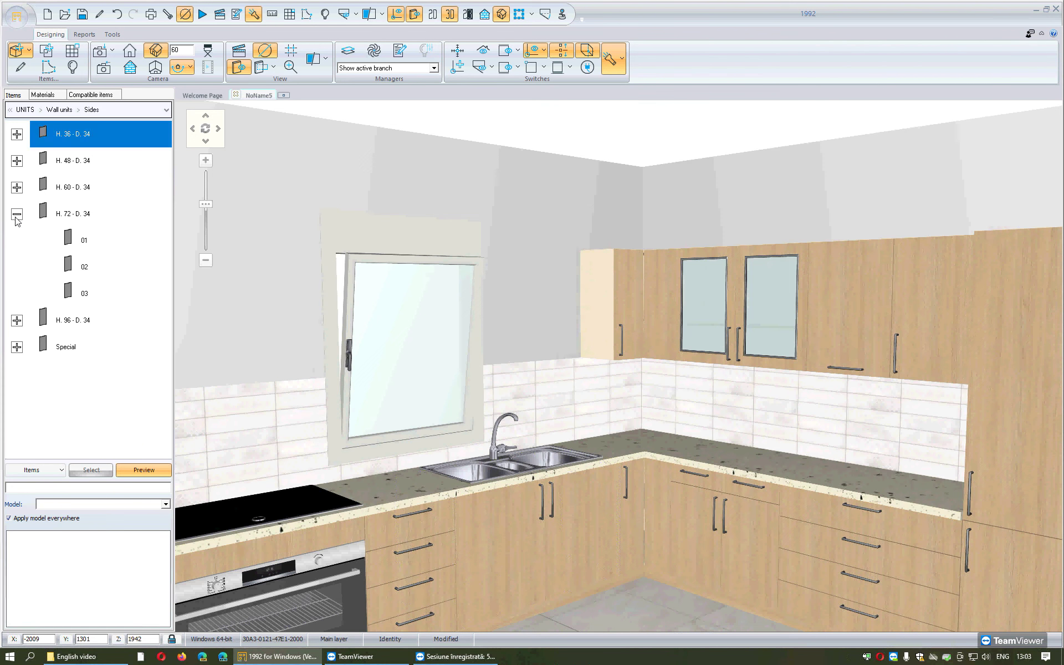
click(82, 239)
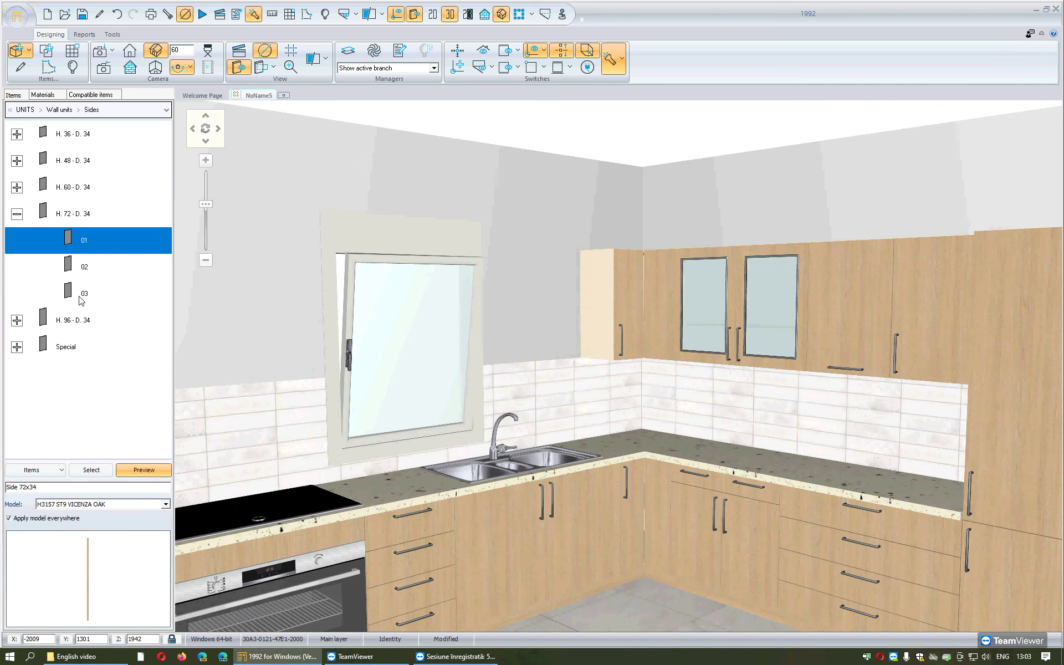
click(92, 471)
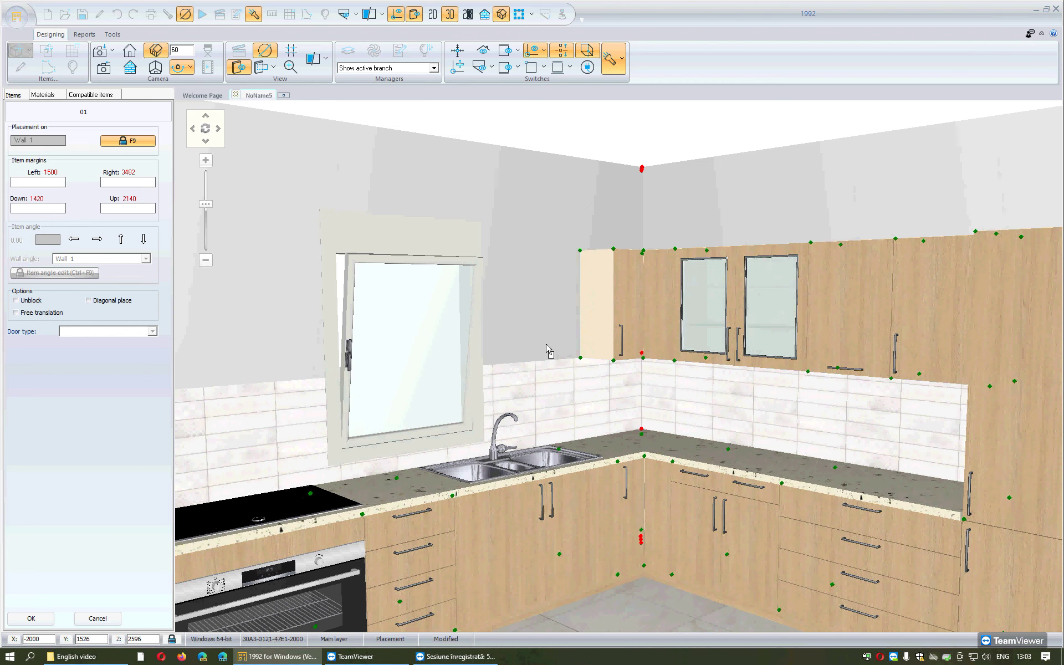
click(546, 333)
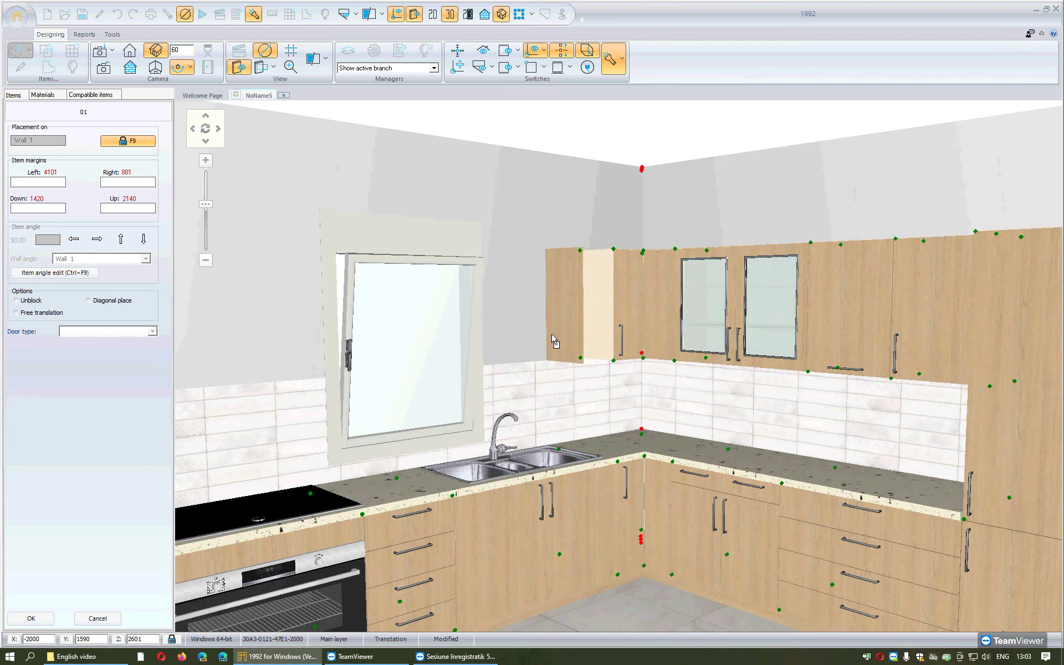
click(642, 307)
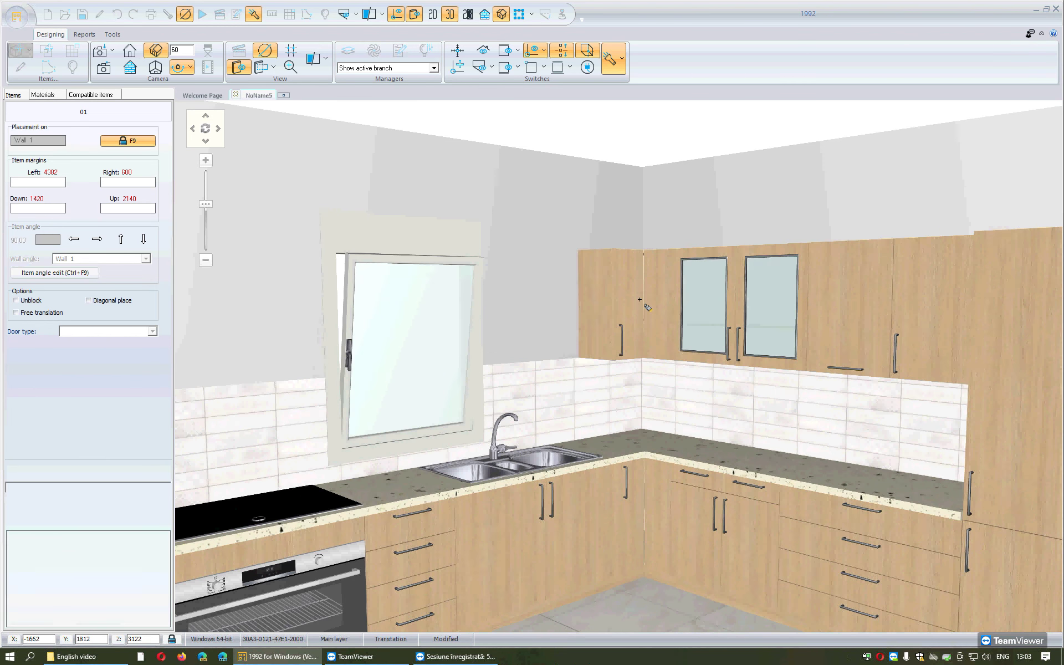
Place the base-unit side panel H. 72 - D. 58, variant 01, on wall 1 against the free side of the oven unit.
click(537, 482)
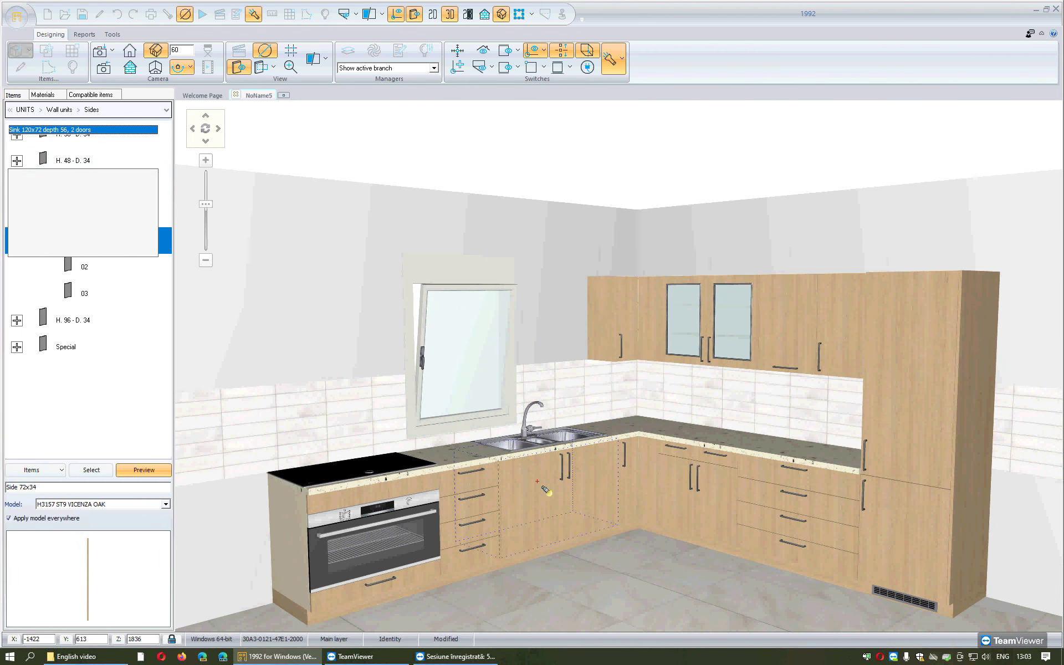
click(334, 519)
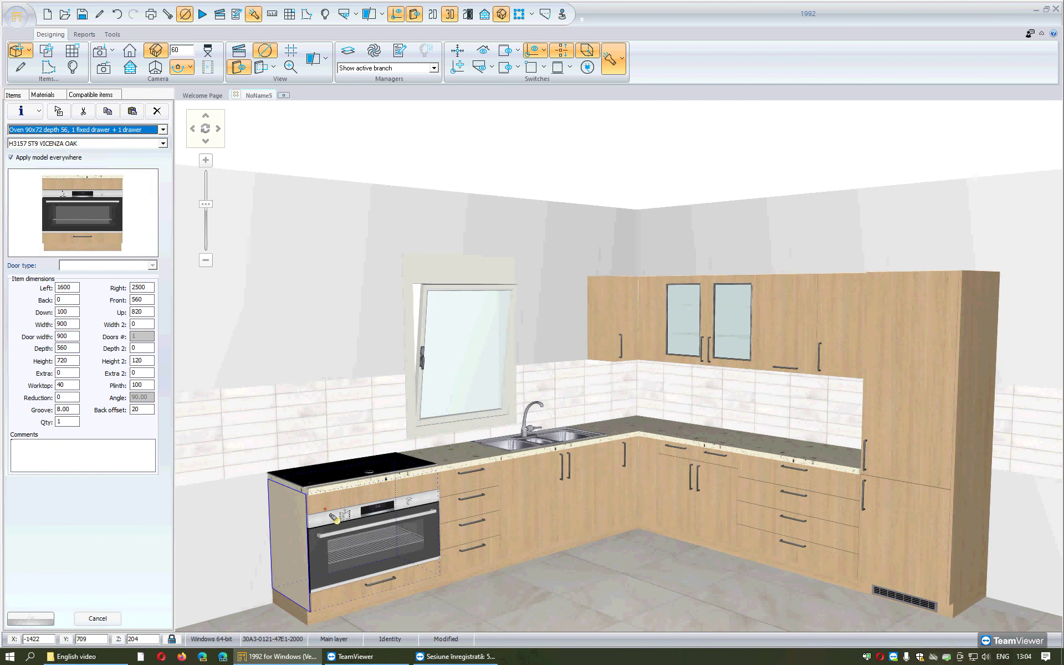
key(Escape)
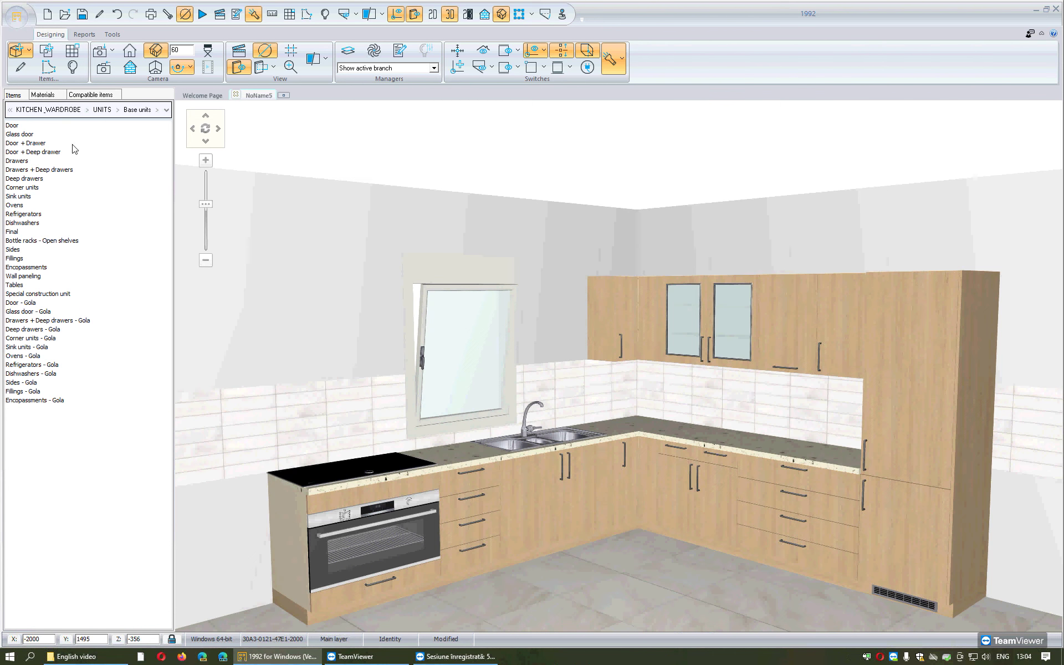
click(24, 250)
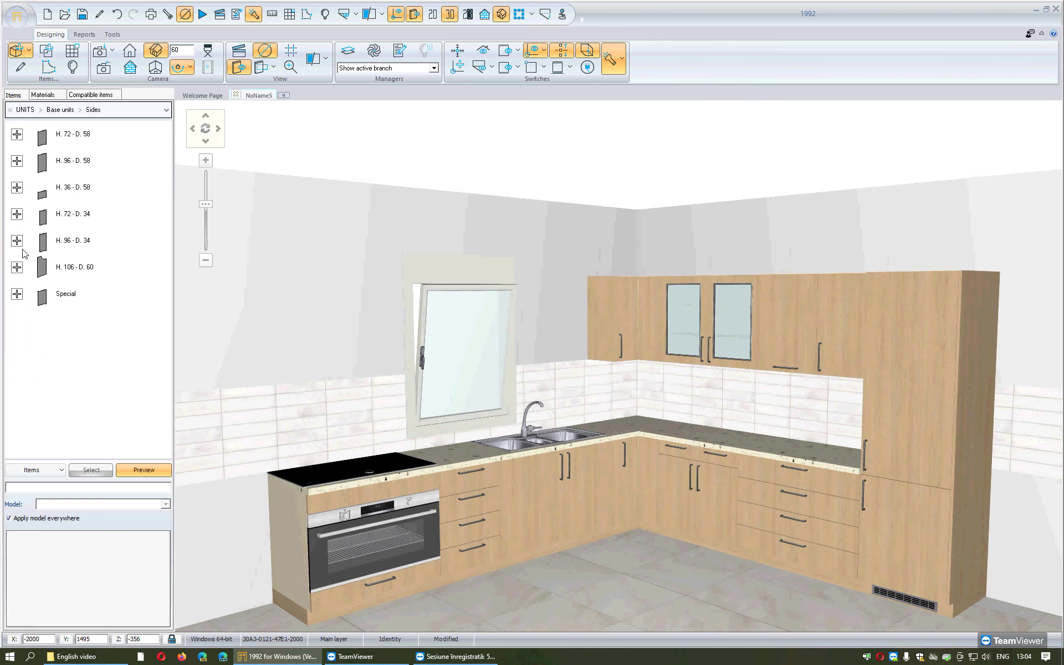
click(17, 135)
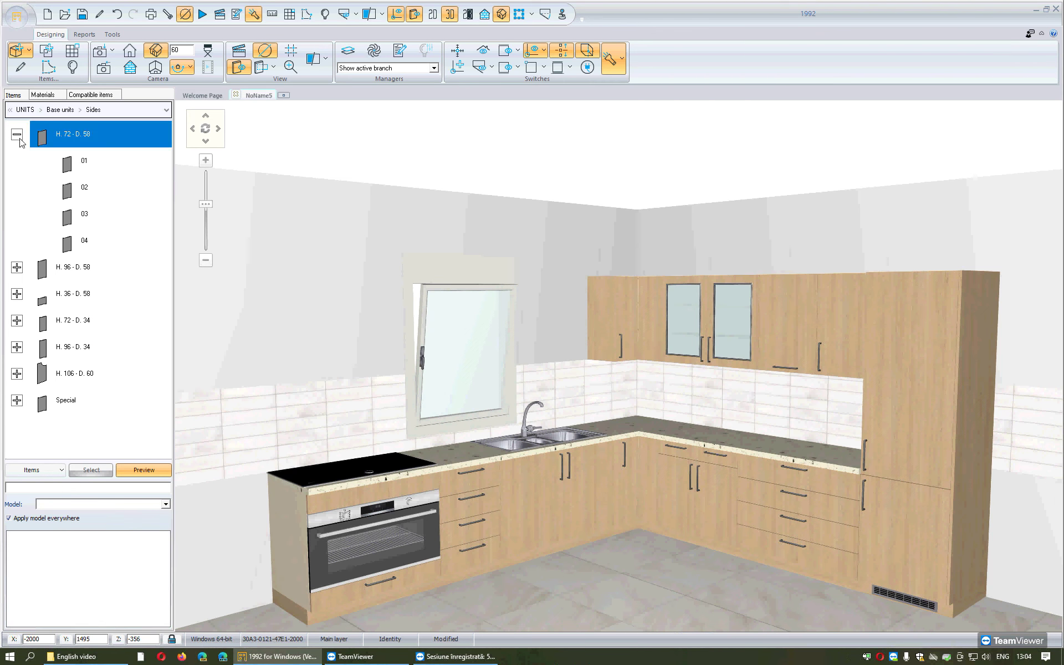
click(80, 167)
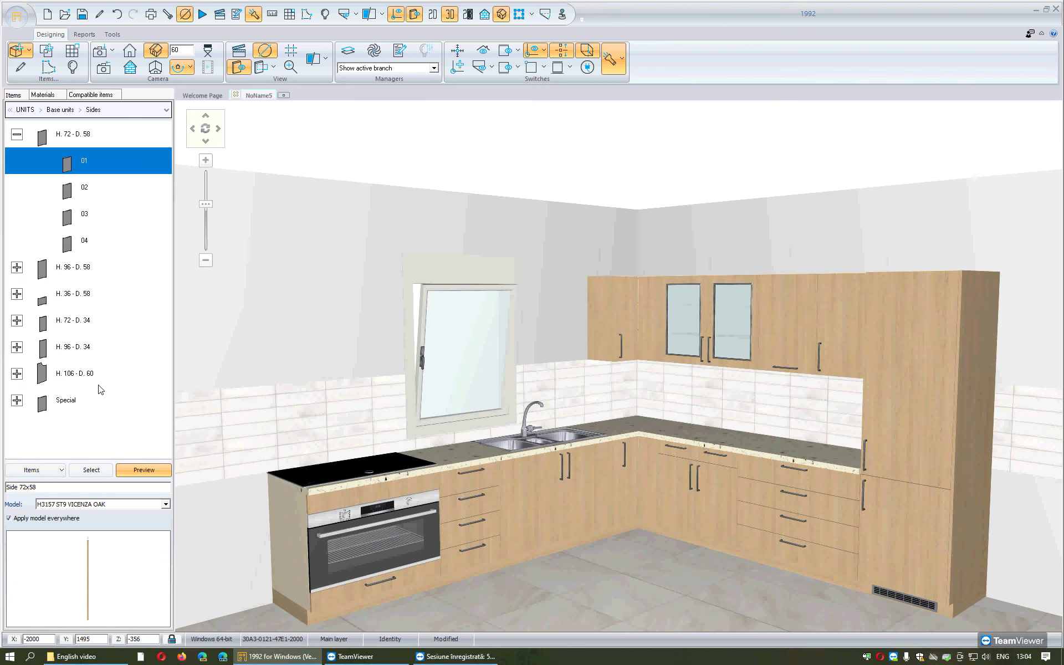
click(92, 471)
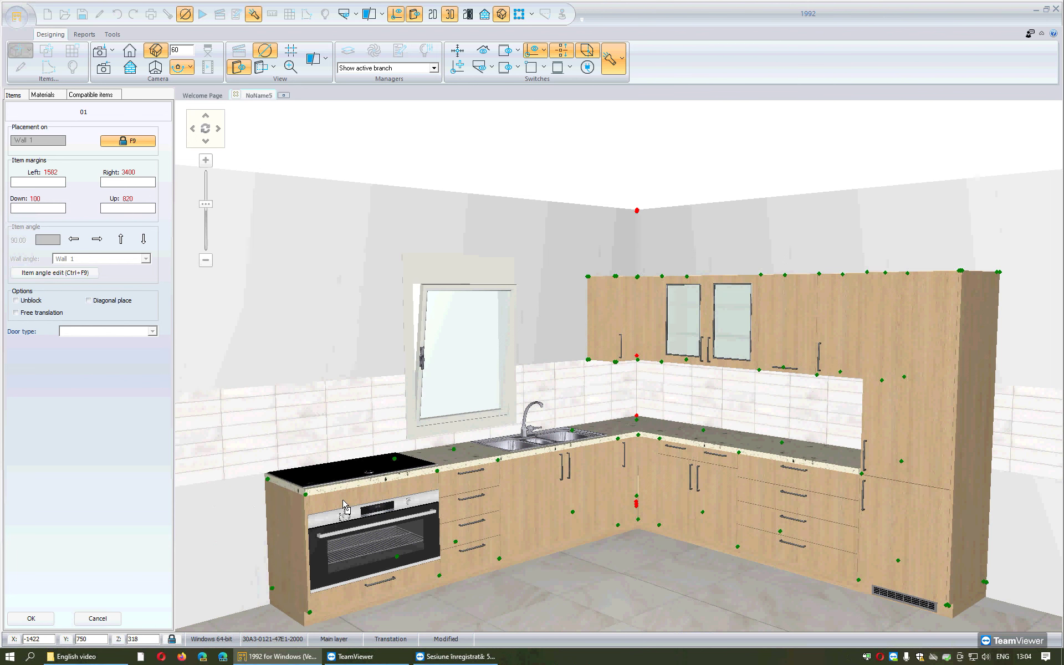
click(343, 504)
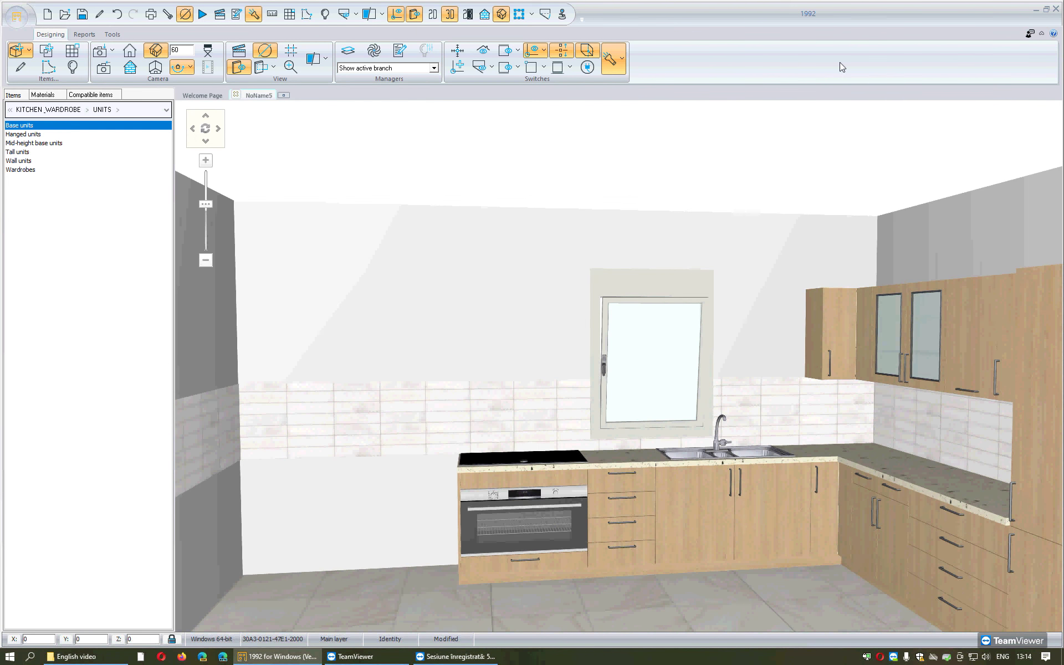
Examine the display options for wall, item, attachment and user markers.
click(545, 53)
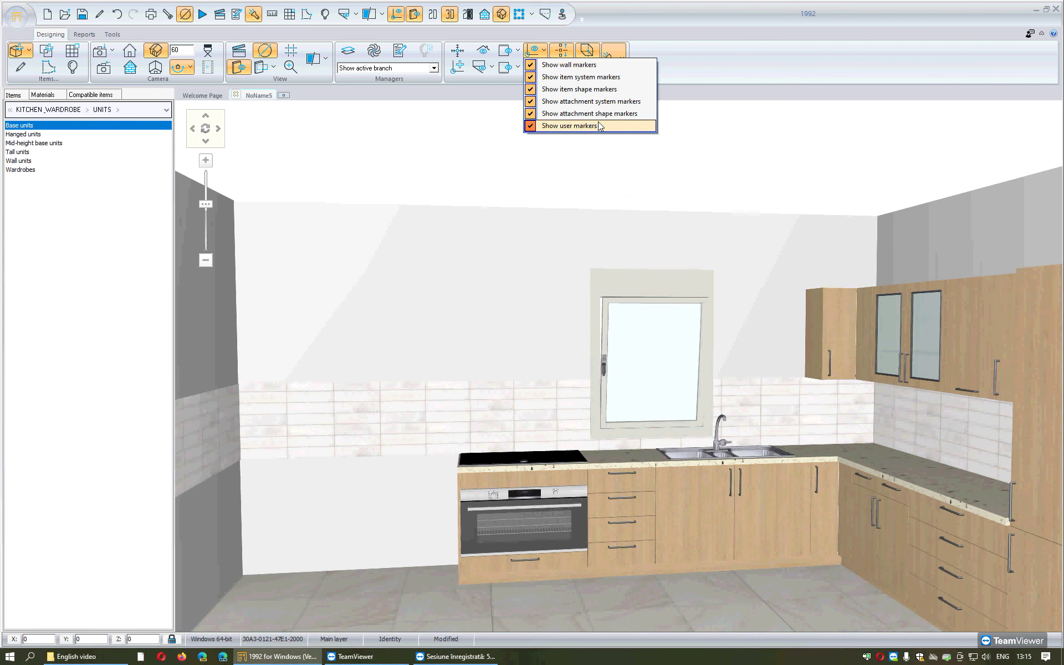
click(693, 77)
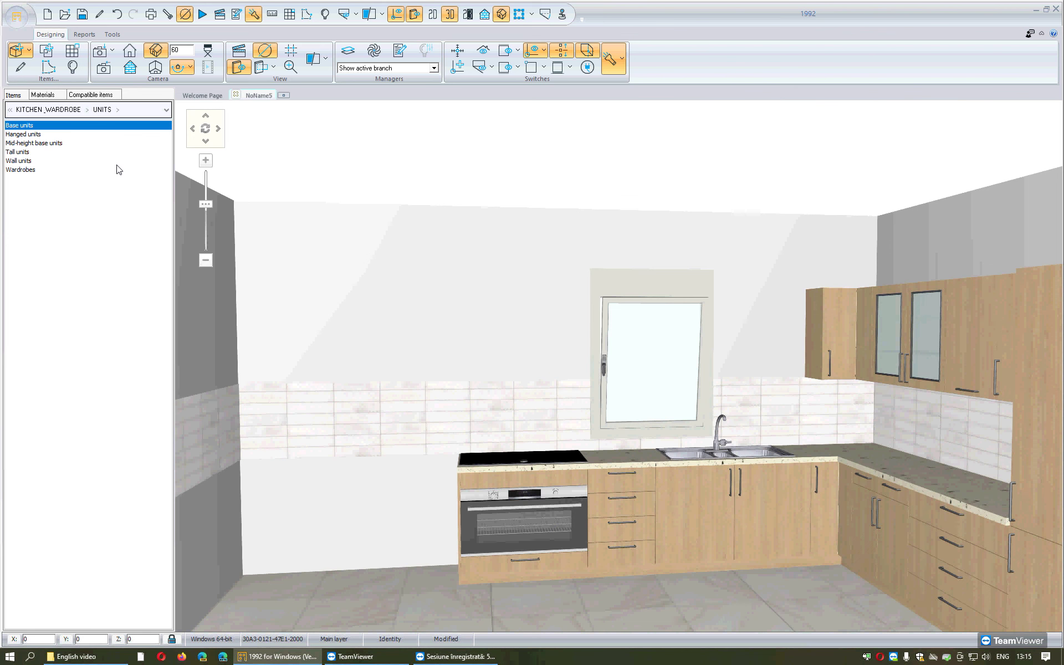
Examine the built-in sliding-hood wall units in the H. 60 - D. 32 and H. 72 - D. 32 groups.
double_click(36, 162)
double_click(22, 178)
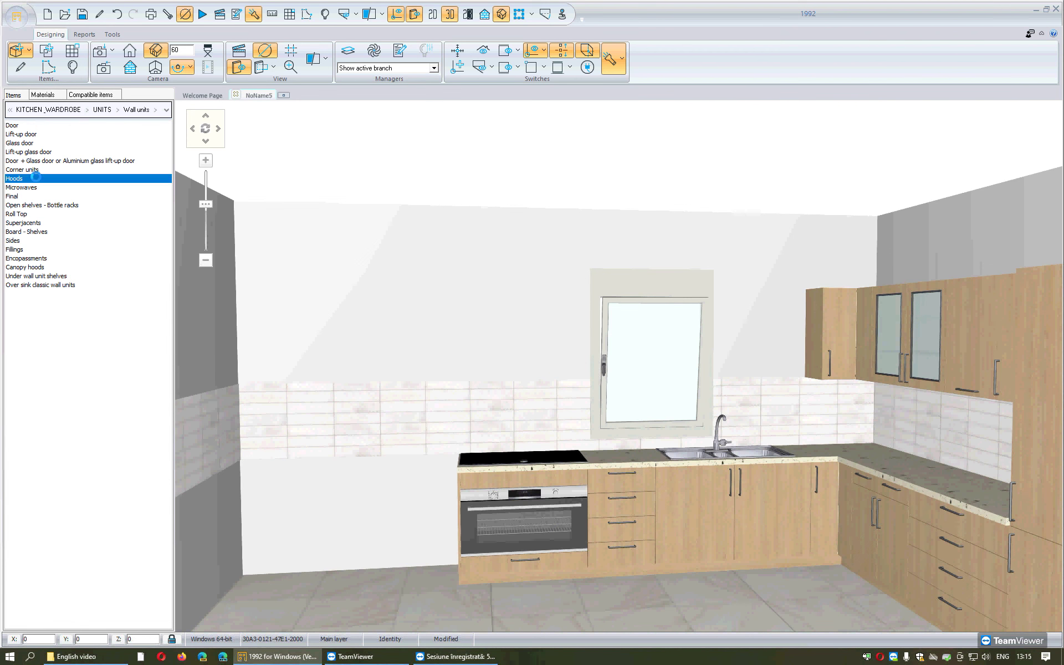
click(20, 187)
click(85, 264)
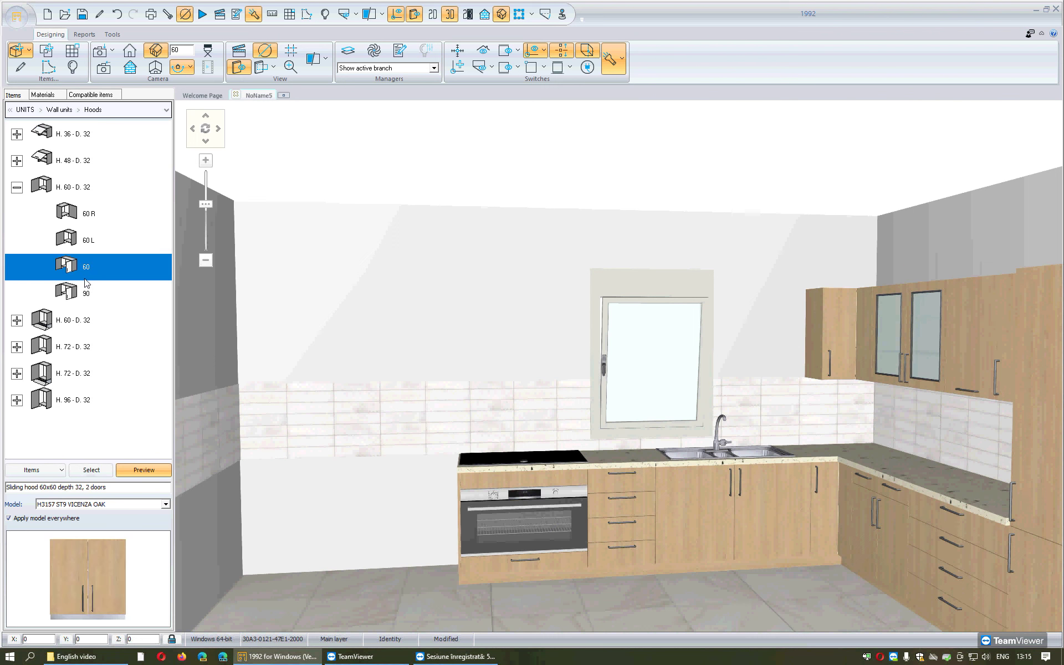
click(81, 294)
click(79, 246)
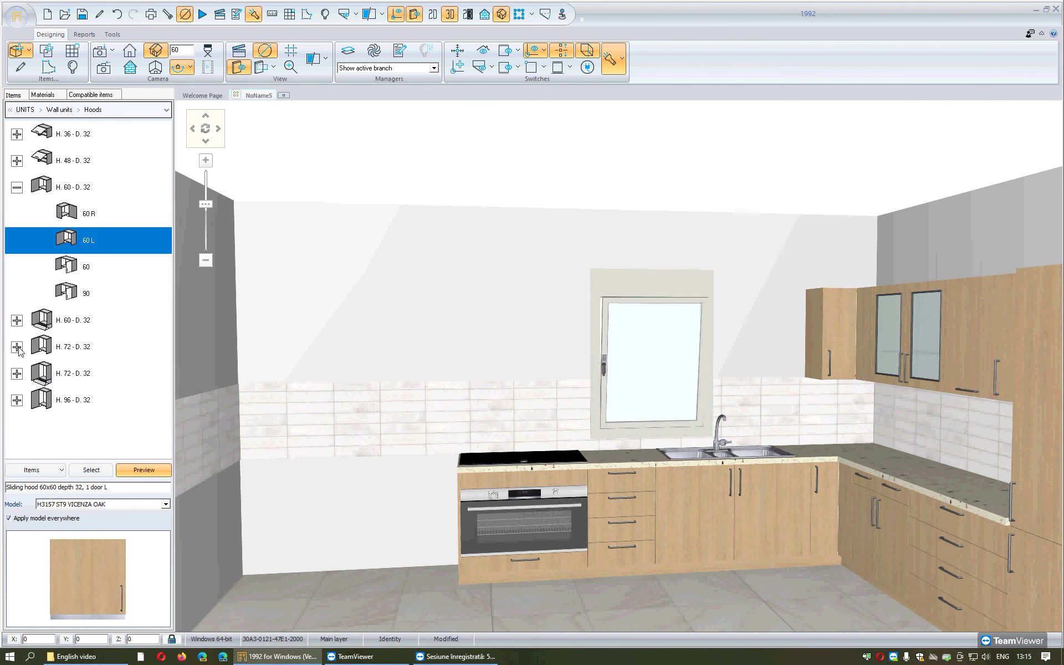
click(18, 348)
click(83, 345)
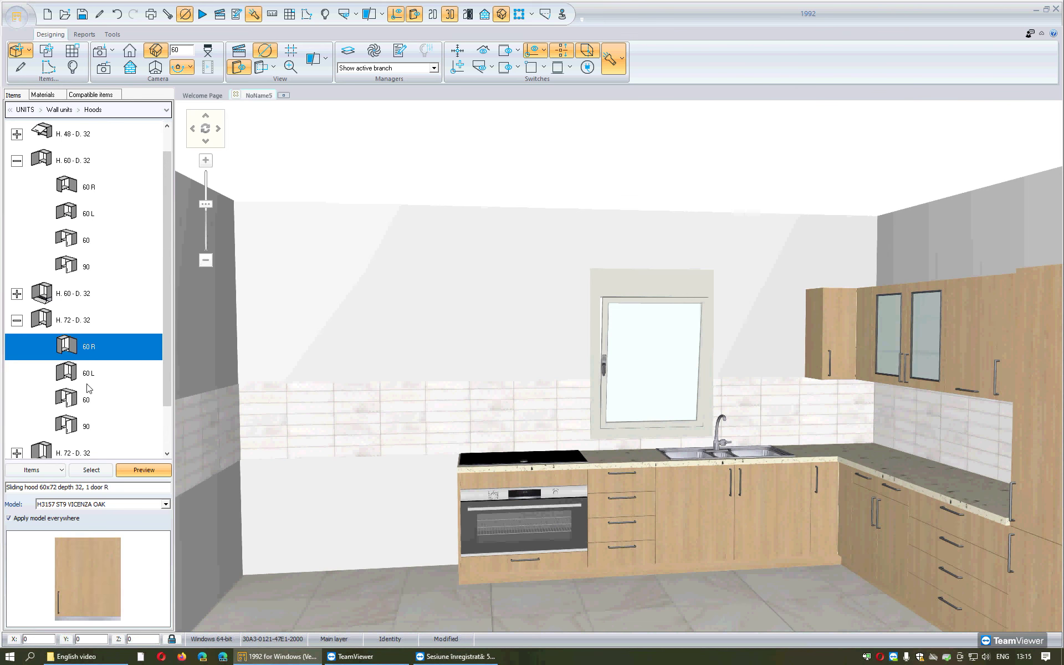
click(89, 395)
click(88, 432)
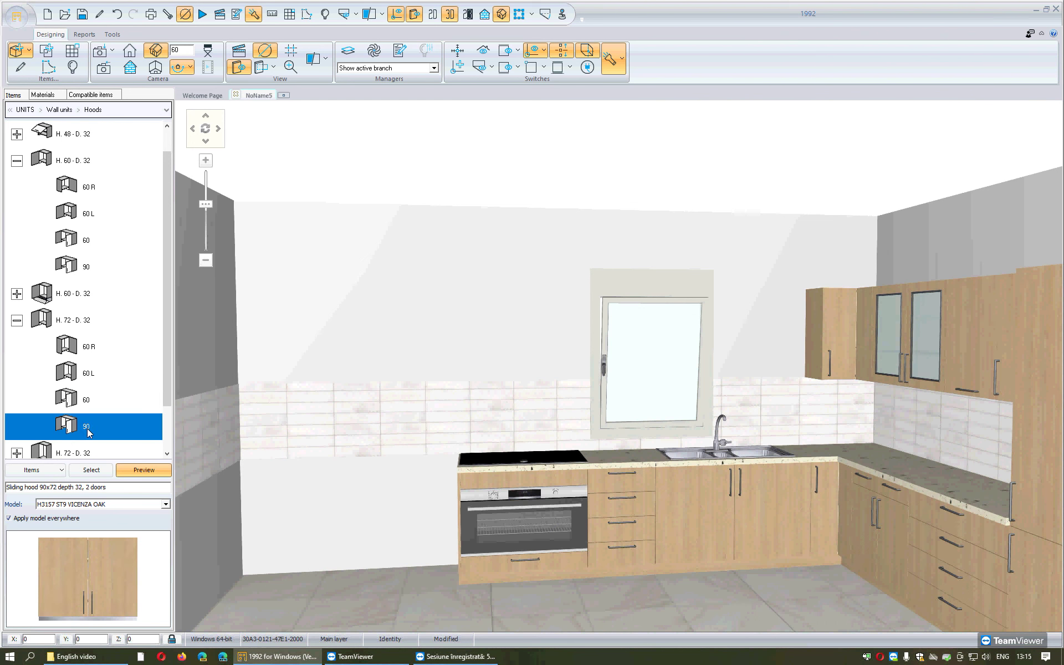
key(BackSpace)
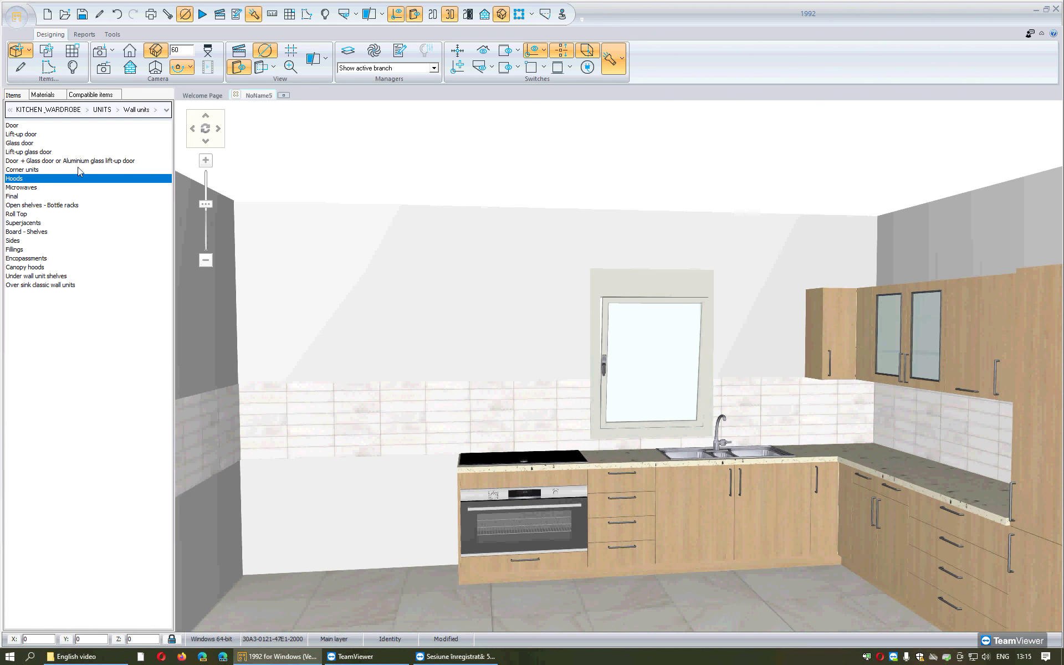
Examine the canopy hoods with straight front and sides, sloping sides and country style.
double_click(35, 269)
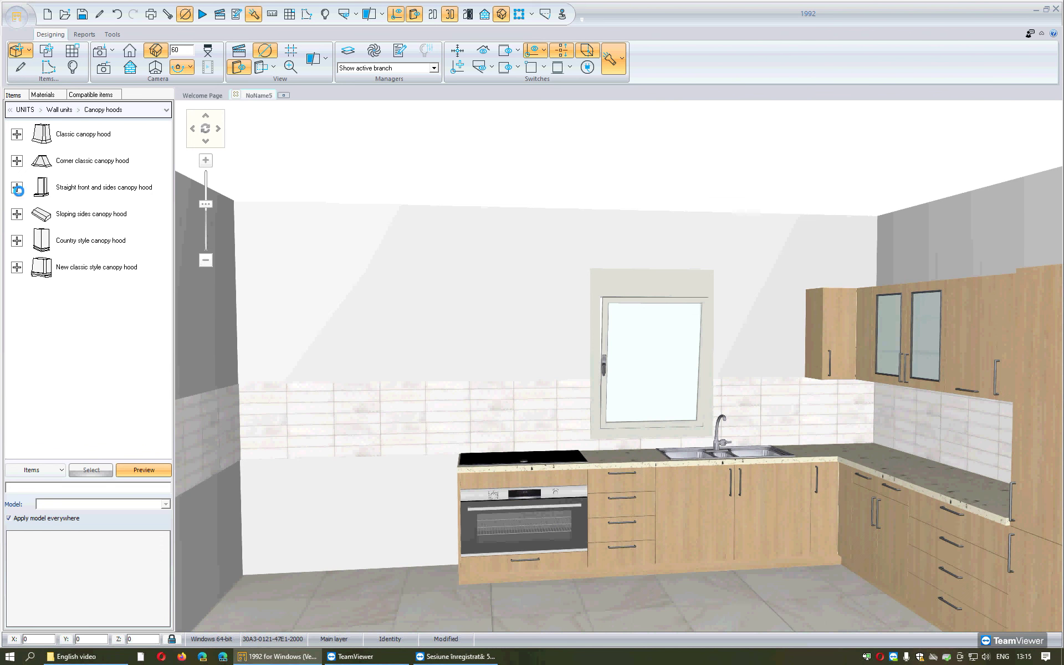
click(17, 187)
click(16, 267)
click(72, 293)
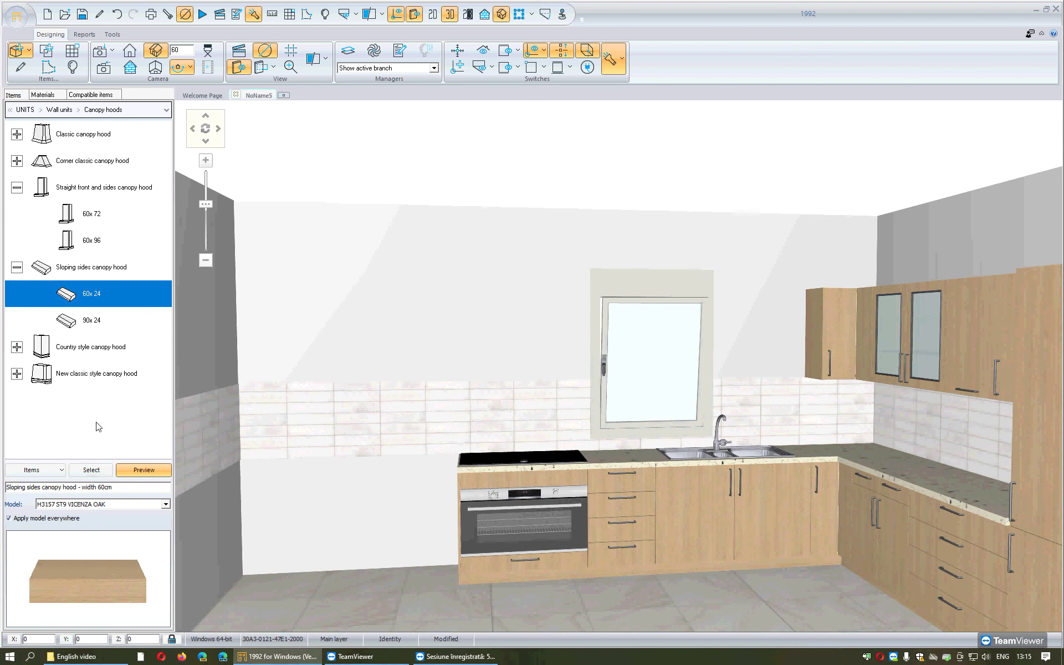
click(74, 220)
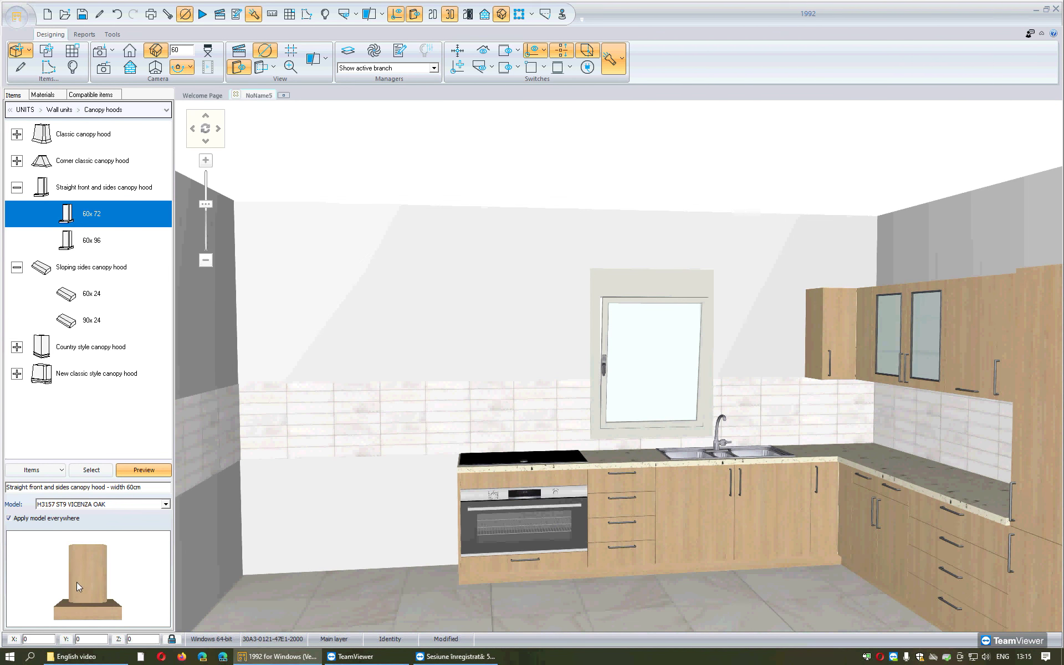
click(17, 347)
click(72, 376)
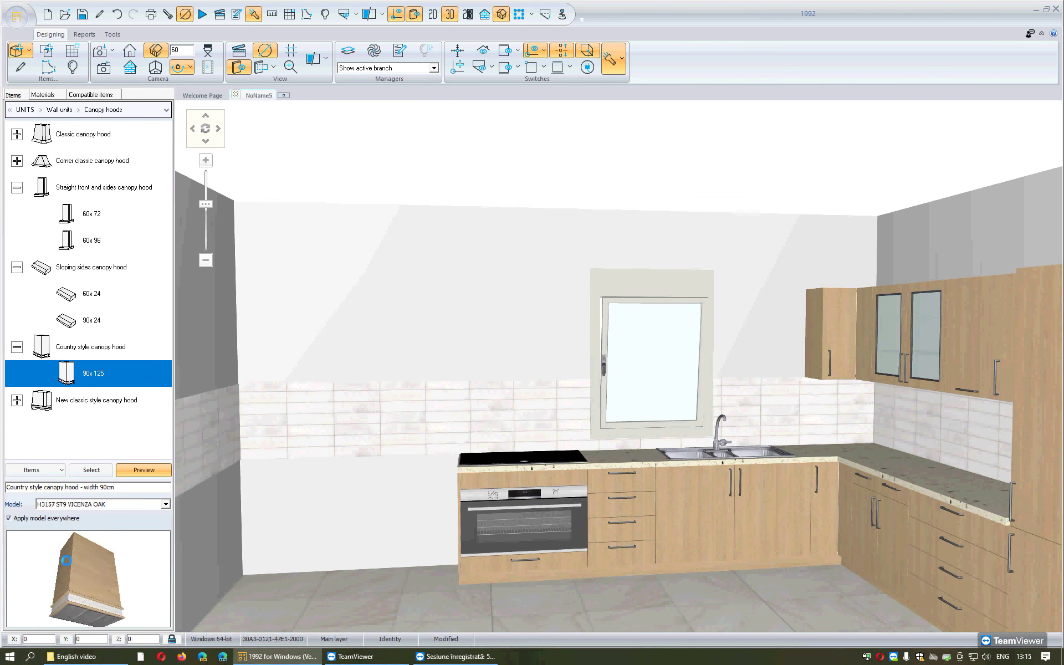
key(BackSpace)
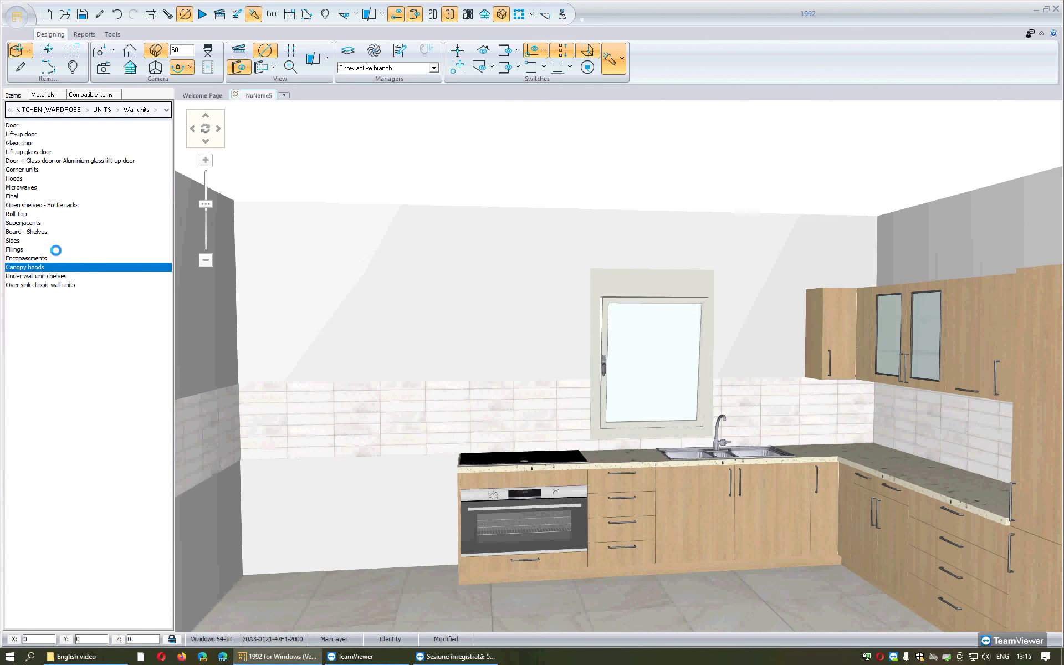
Look up the metallic hoods among the kitchen appliances and check the oven unit's width.
key(BackSpace)
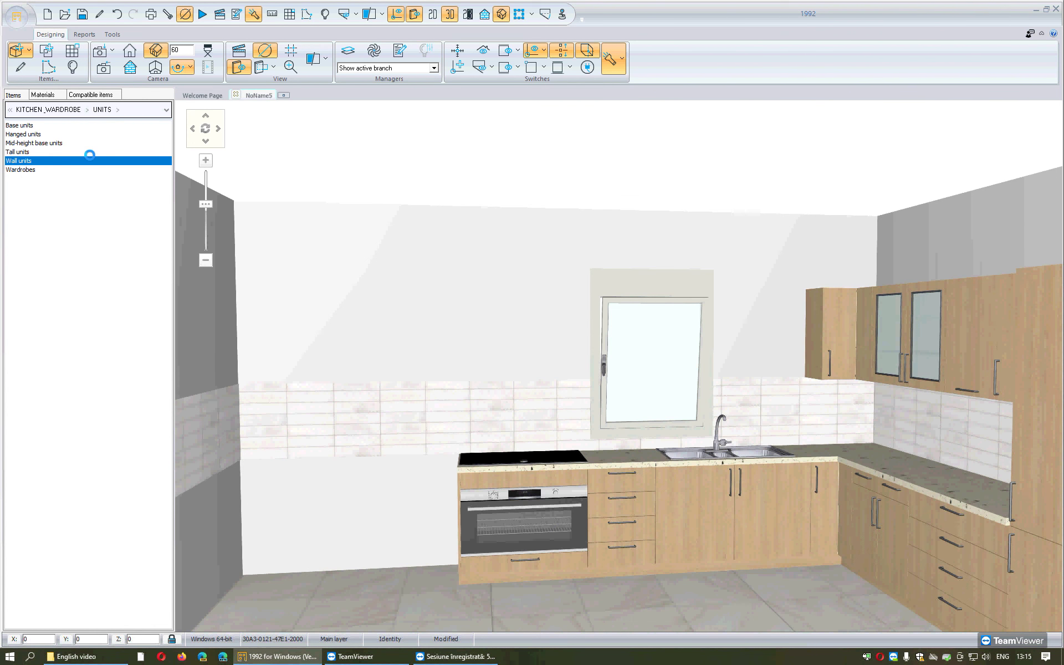
key(BackSpace)
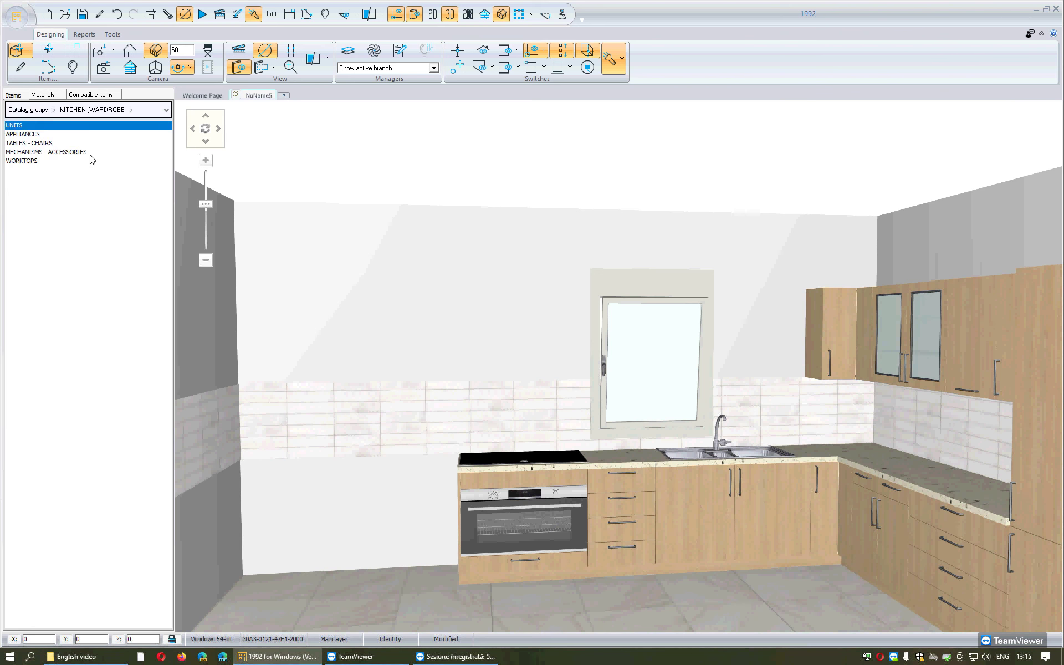
double_click(34, 137)
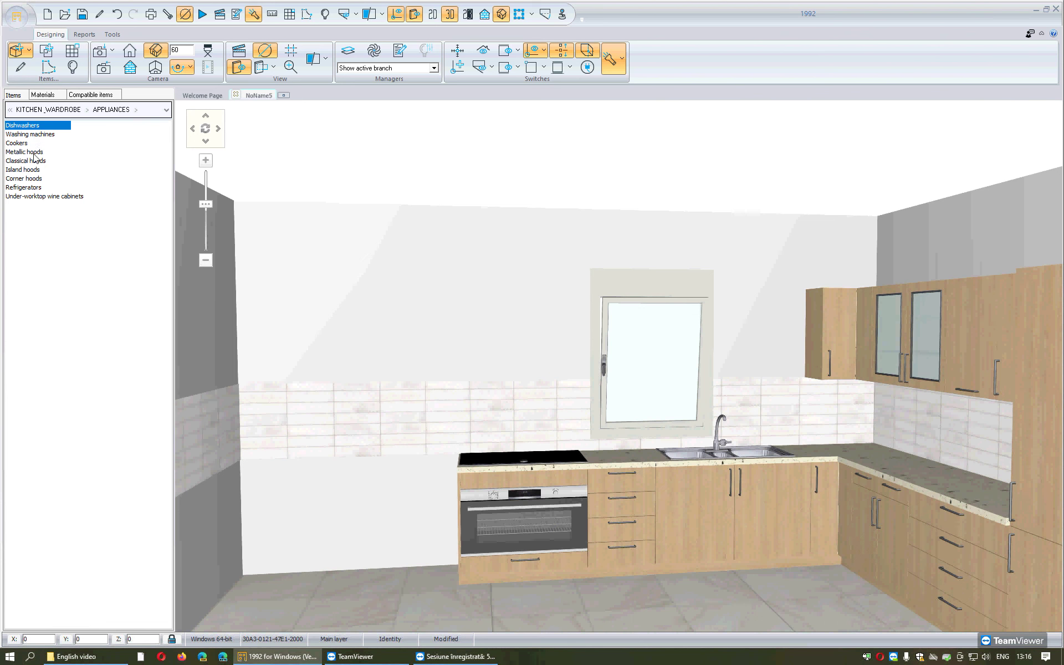
double_click(33, 154)
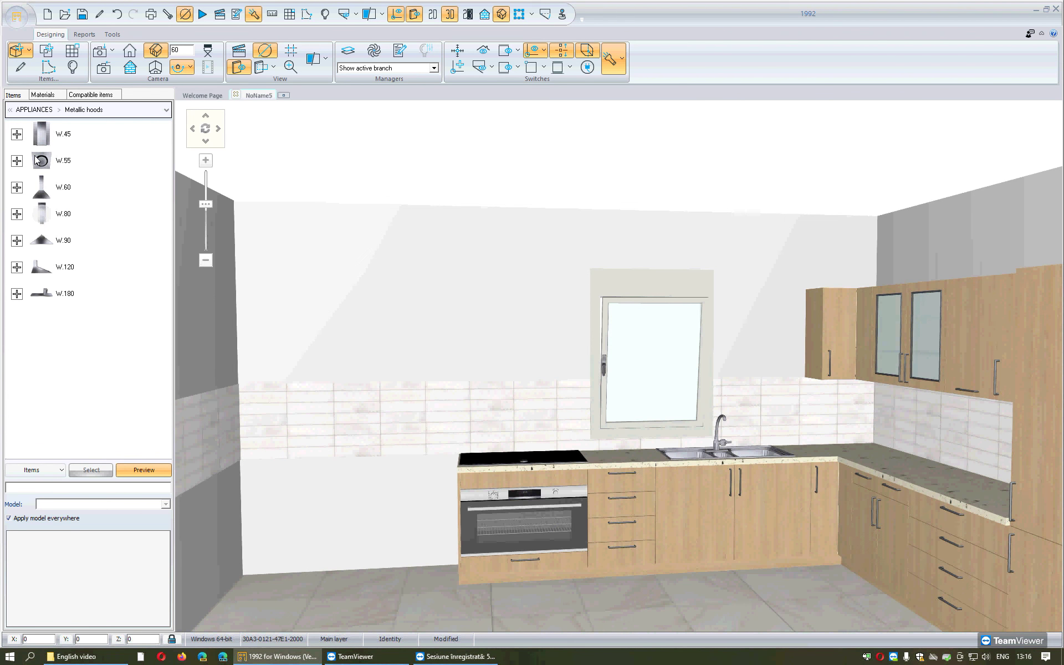
click(488, 488)
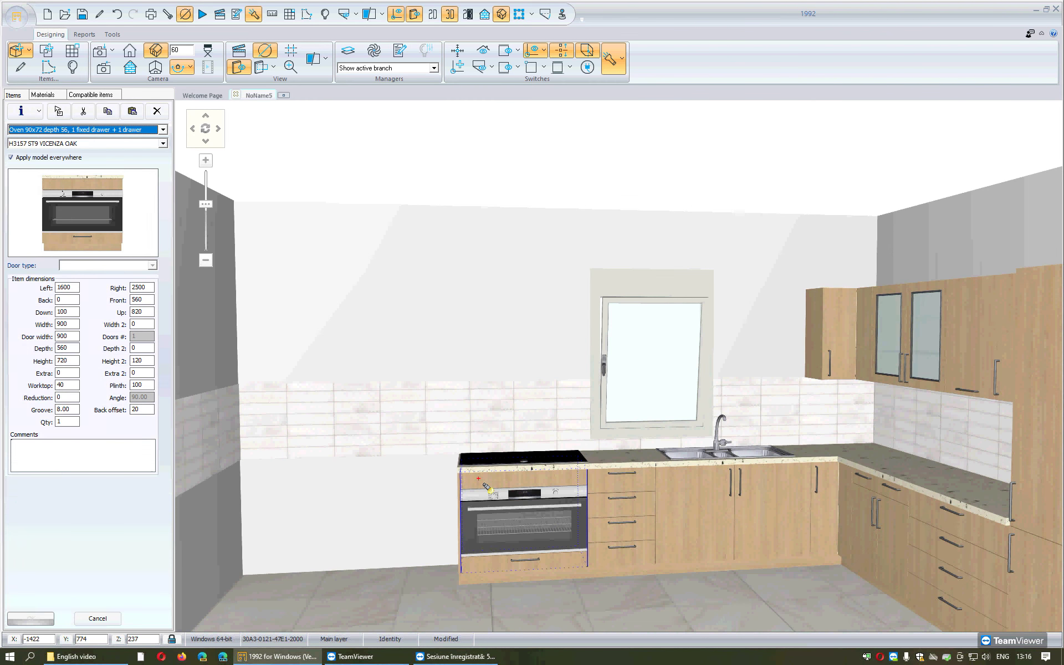
double_click(73, 324)
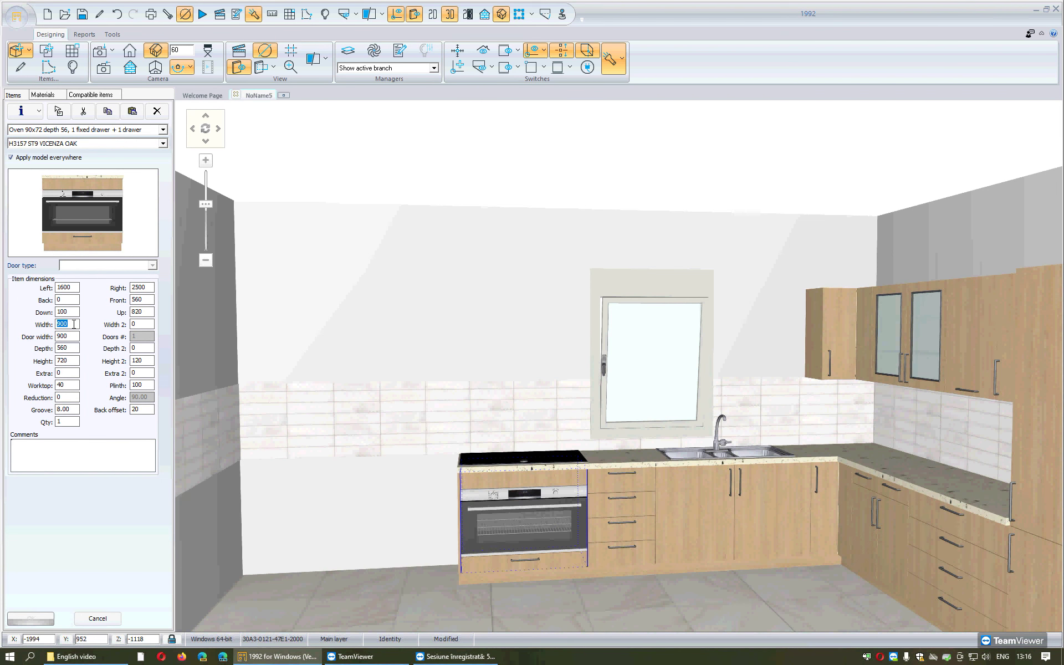
key(Escape)
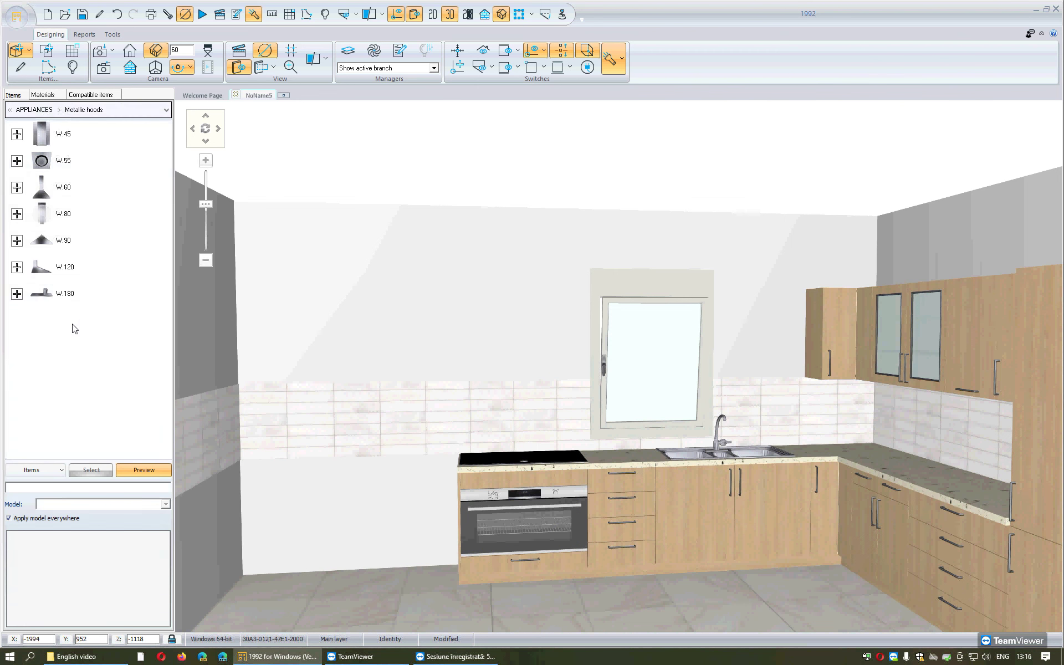
click(17, 241)
scroll(89, 375, down, 3)
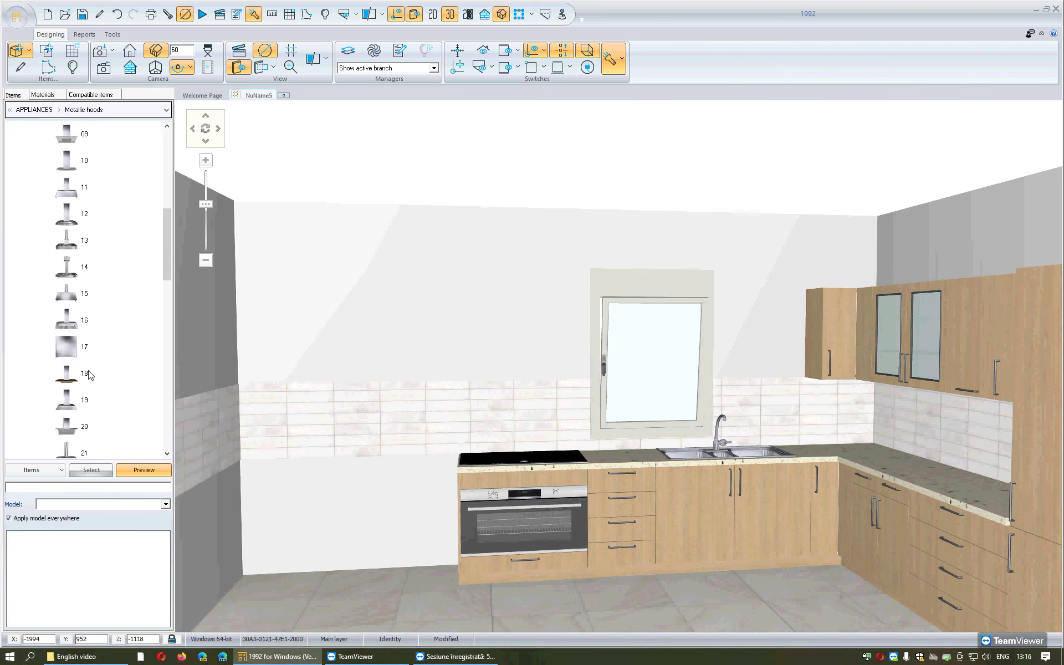
click(74, 197)
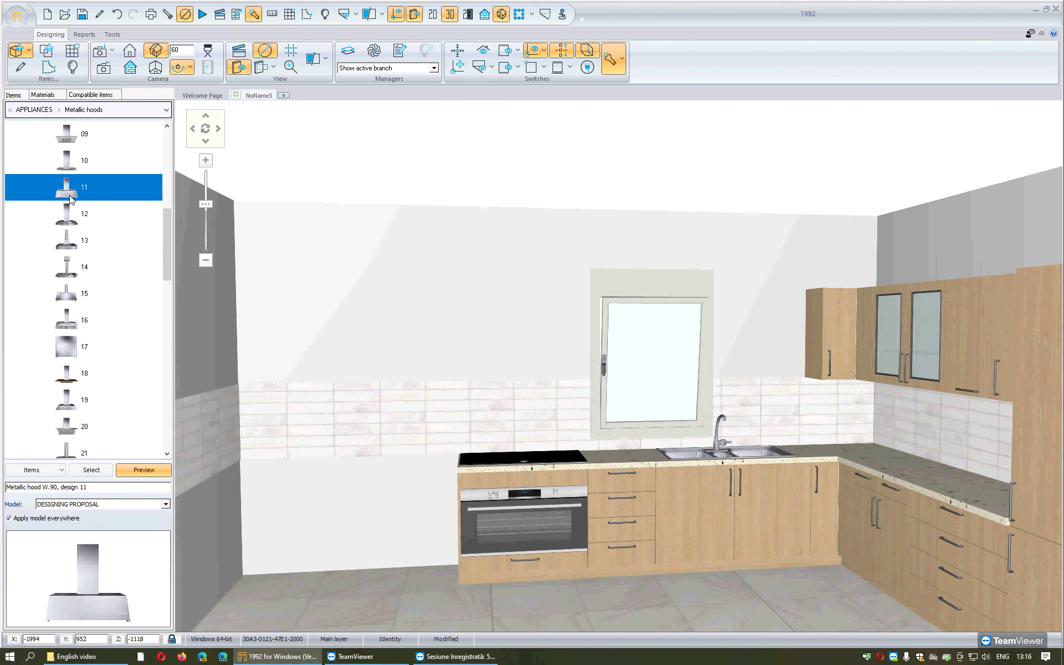
click(90, 471)
Show wall 1 in a straight front elevation view.
click(439, 344)
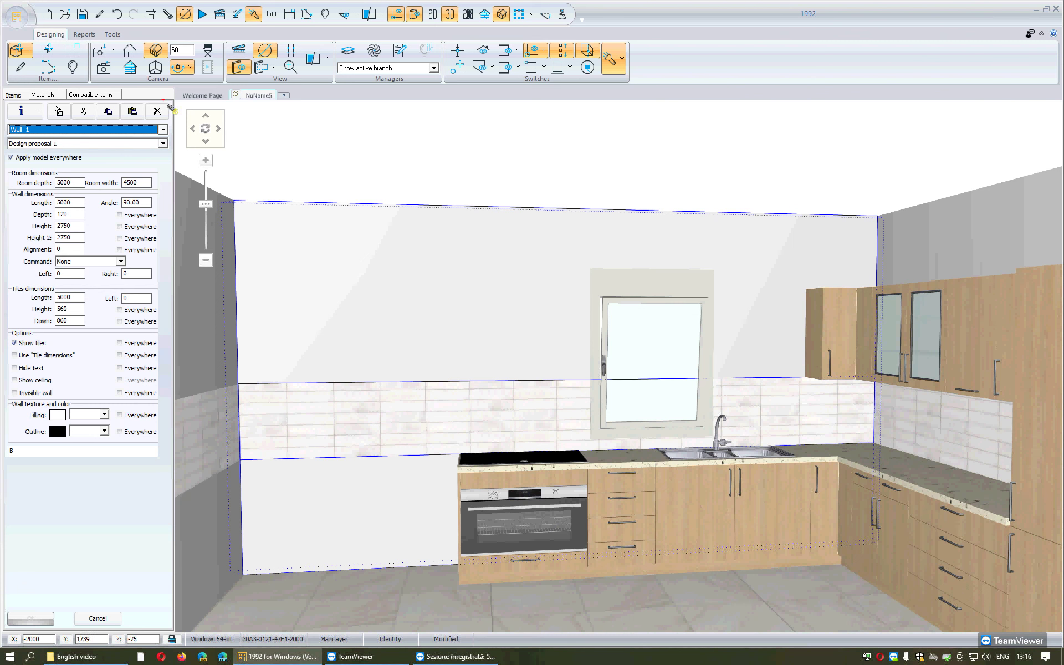
click(131, 68)
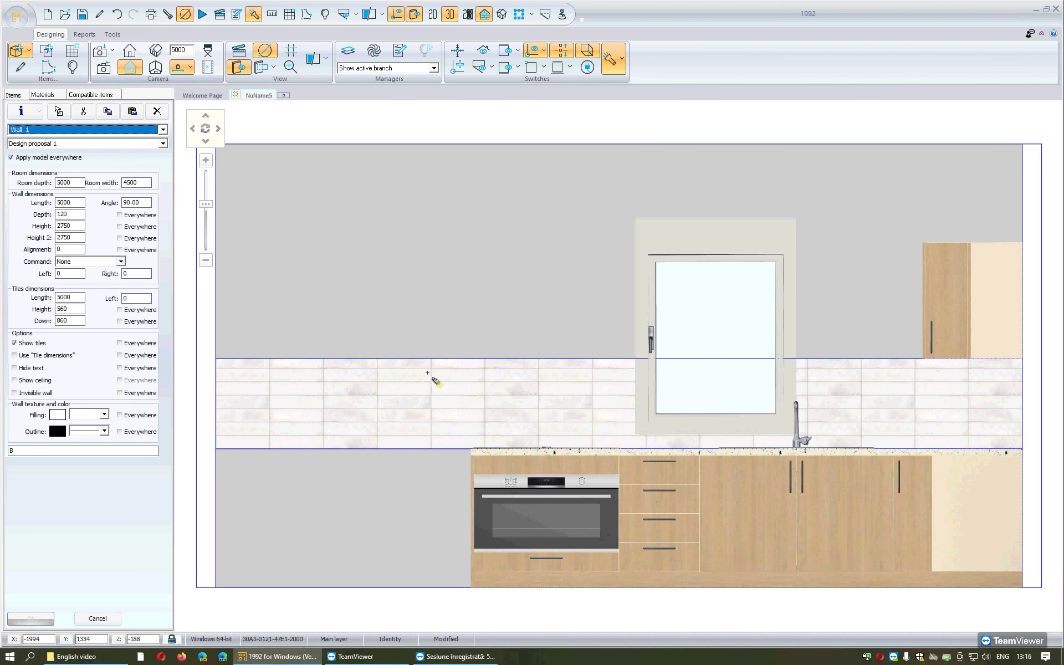
key(Escape)
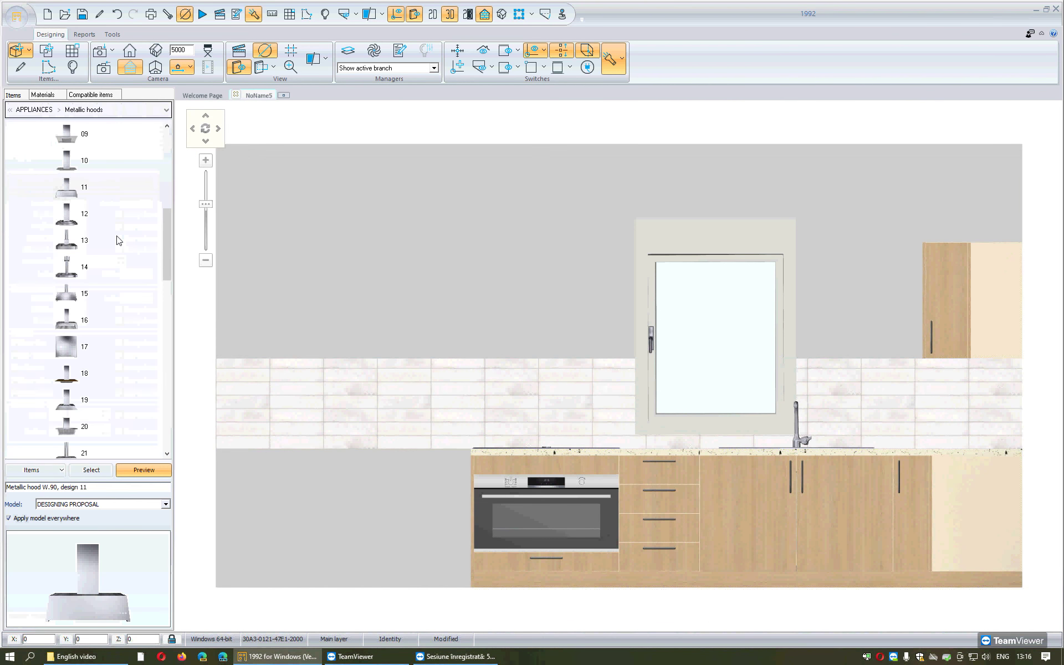
Insert the metallic hood W.90, design 11, on wall 1 above the oven unit, with its underside at height 1420.
click(86, 195)
key(BackSpace)
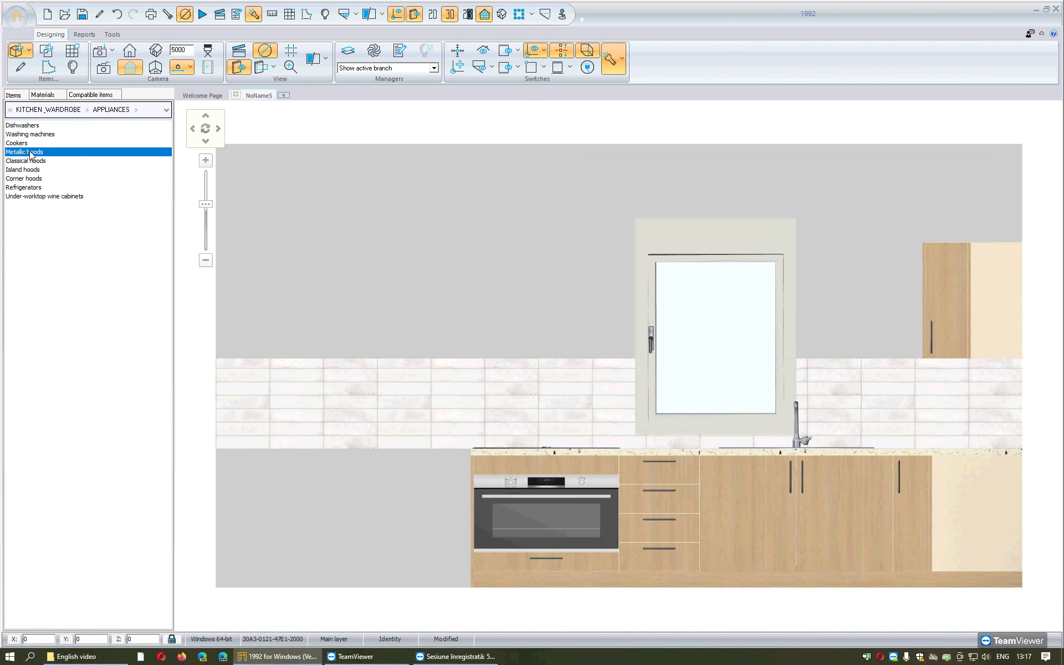
double_click(77, 153)
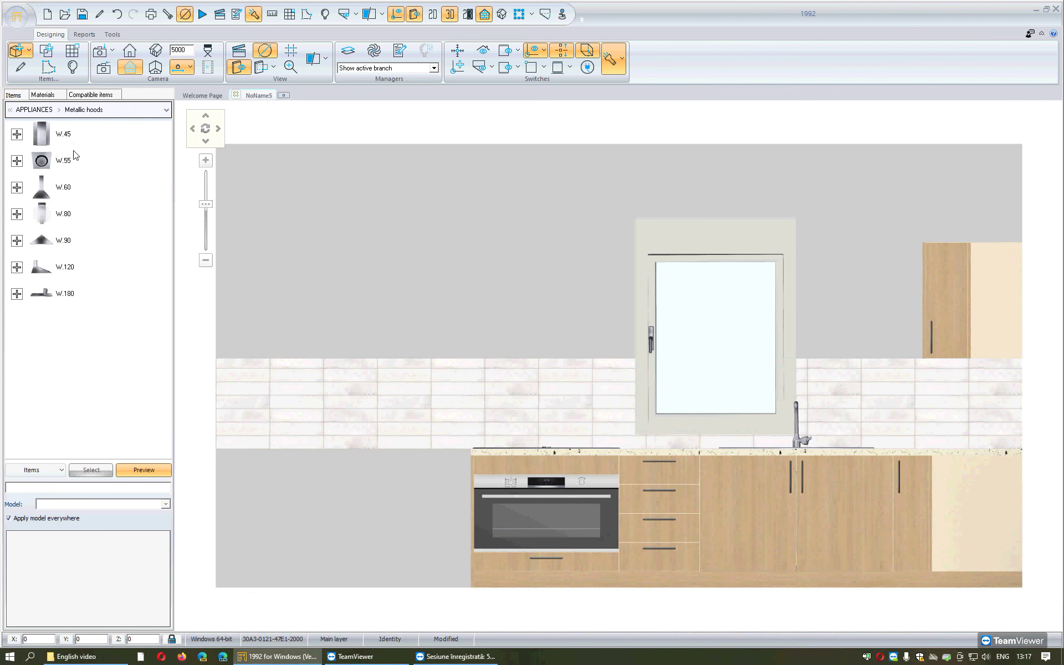
click(17, 240)
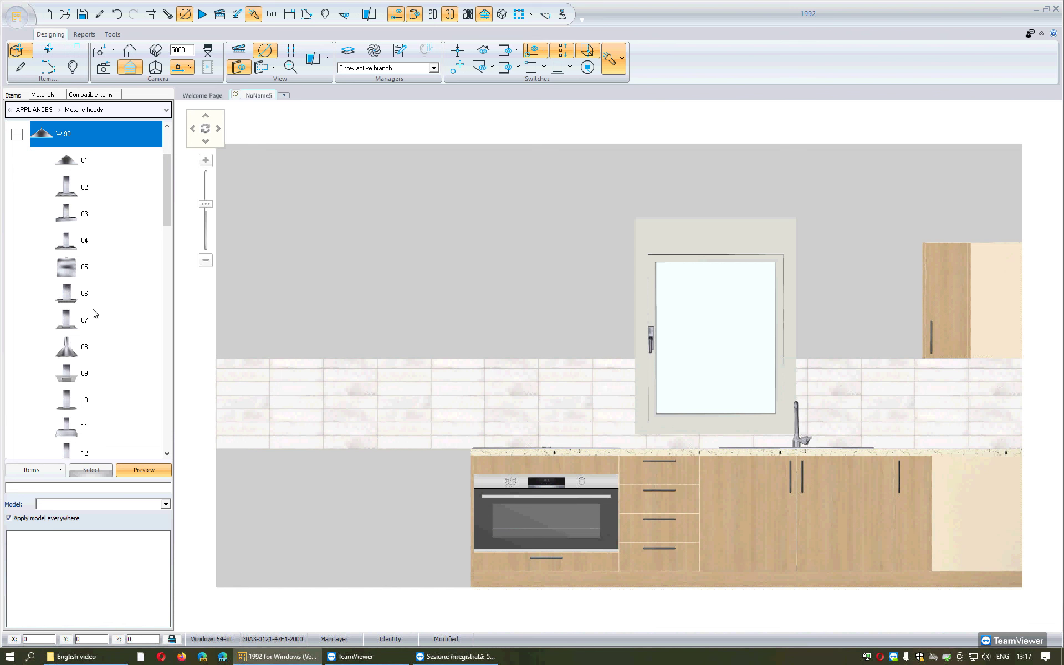
scroll(93, 315, down, 1)
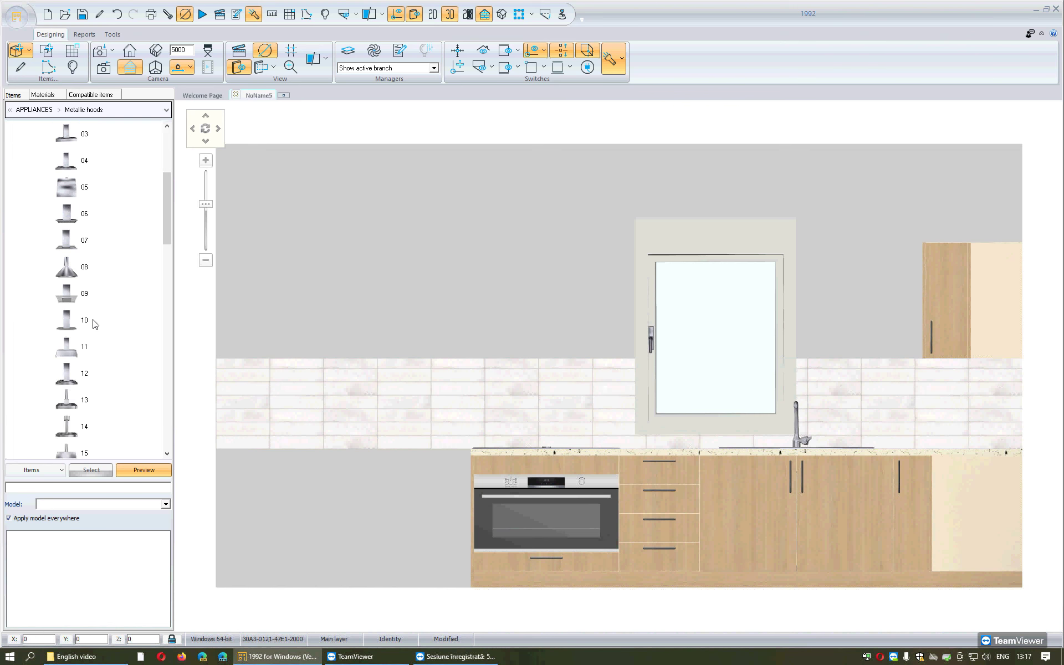
click(76, 346)
click(92, 471)
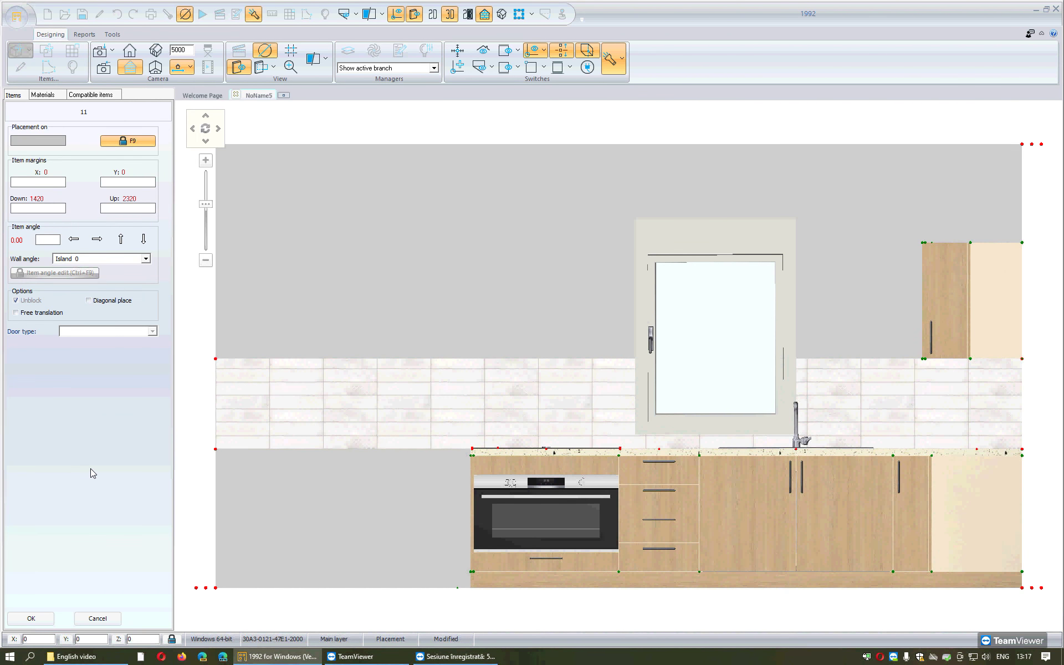
click(500, 308)
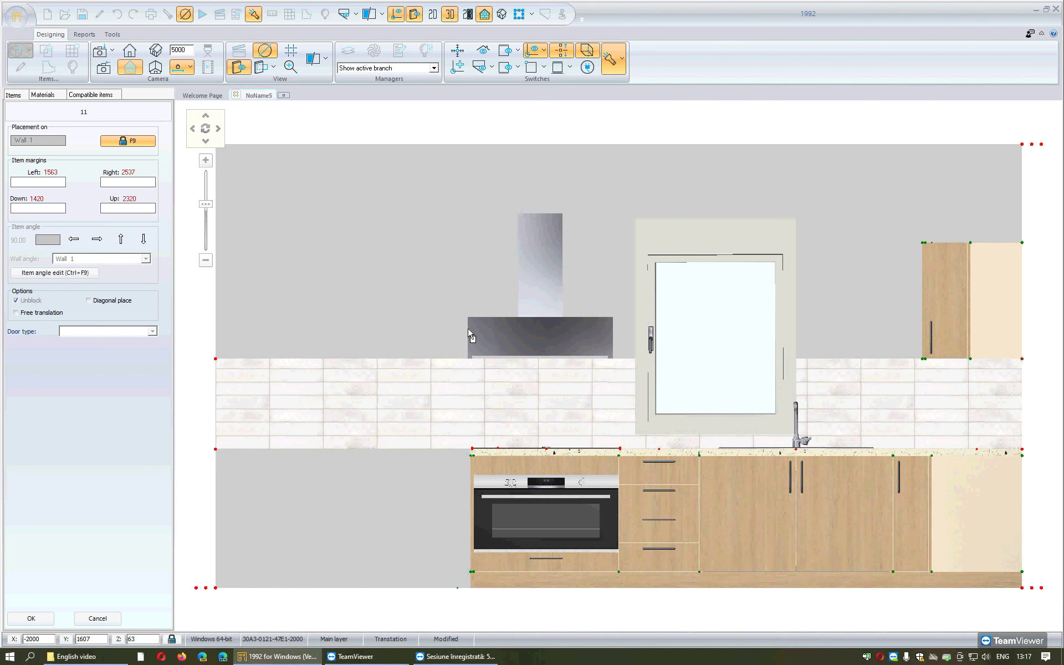
Align the hood horizontally with the left edge of the hob, 1591 from the wall's left end, and return to the perspective view.
scroll(470, 335, up, 2)
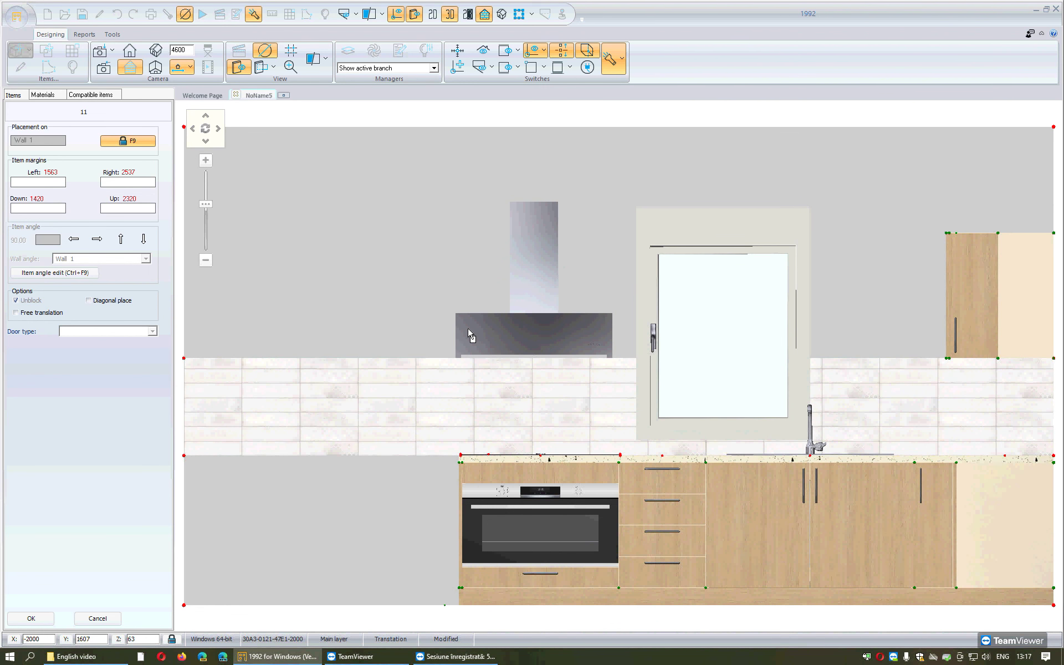
scroll(470, 335, up, 2)
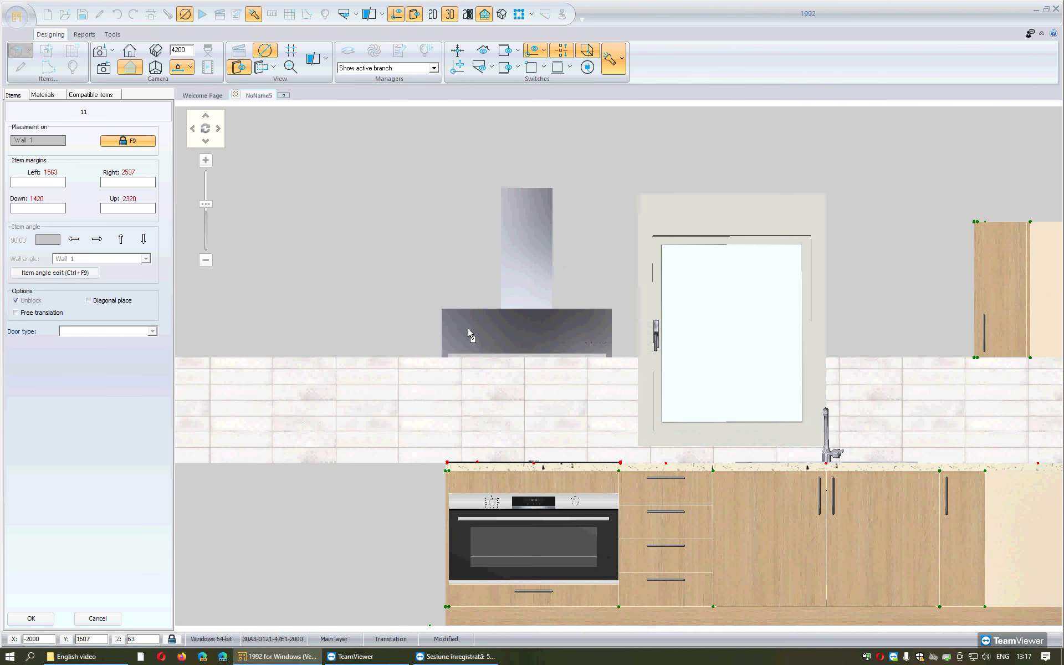
scroll(470, 334, up, 2)
drag(470, 337, 413, 482)
scroll(431, 480, up, 2)
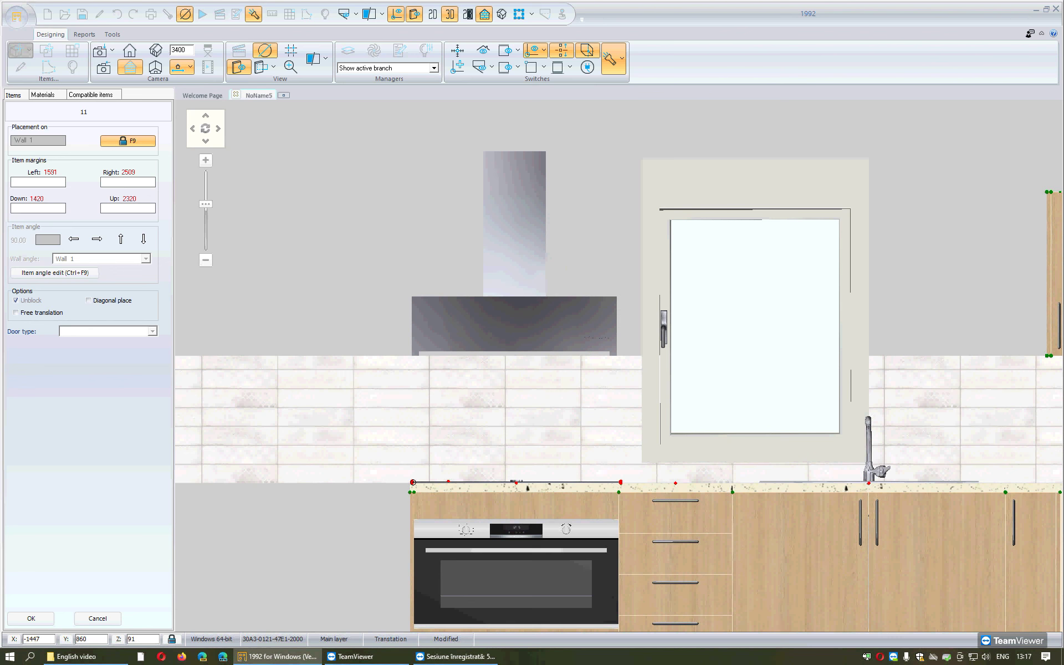
scroll(413, 482, up, 2)
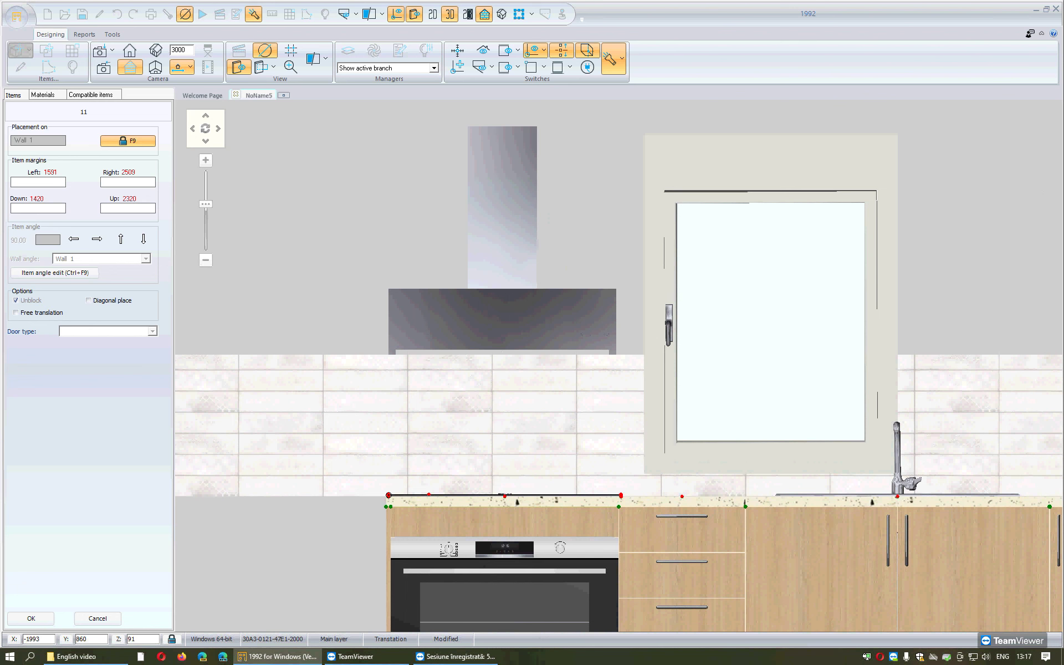
key(Return)
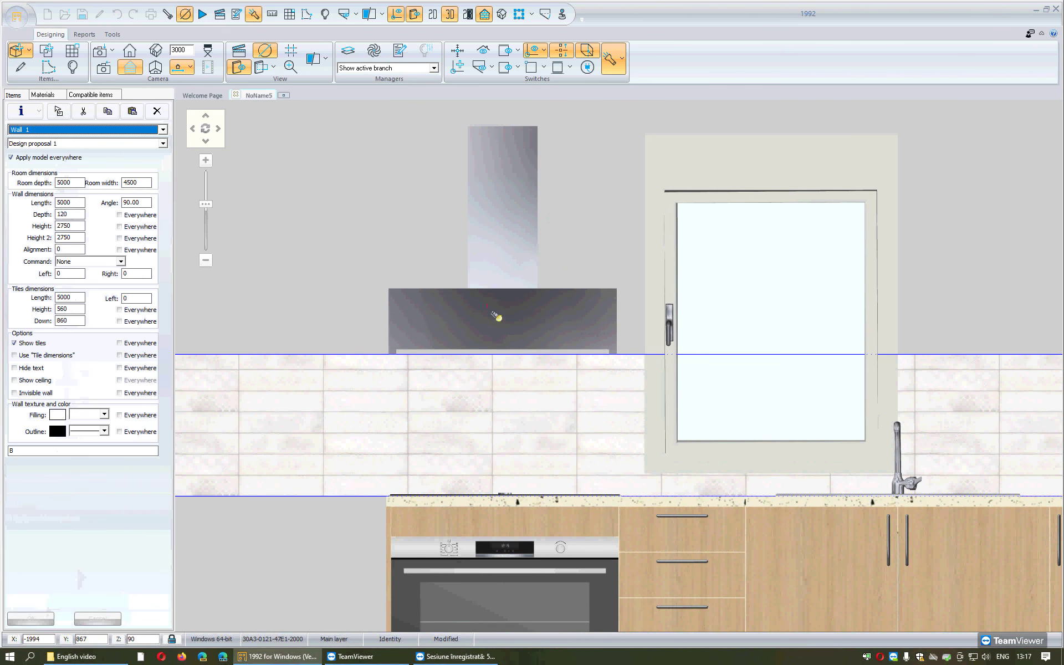
click(506, 295)
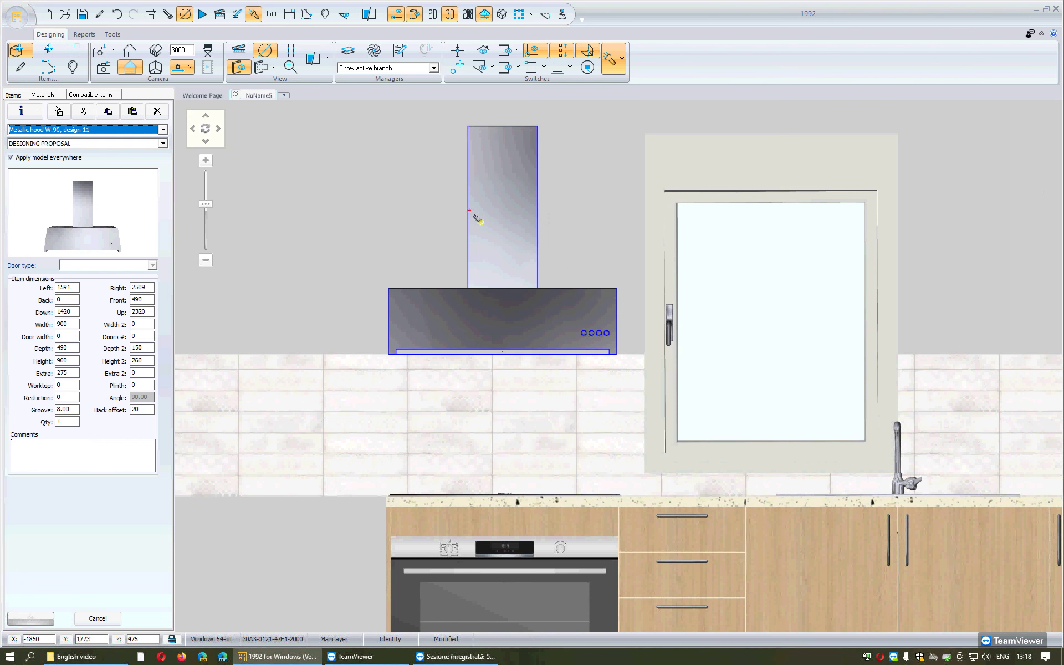
click(152, 56)
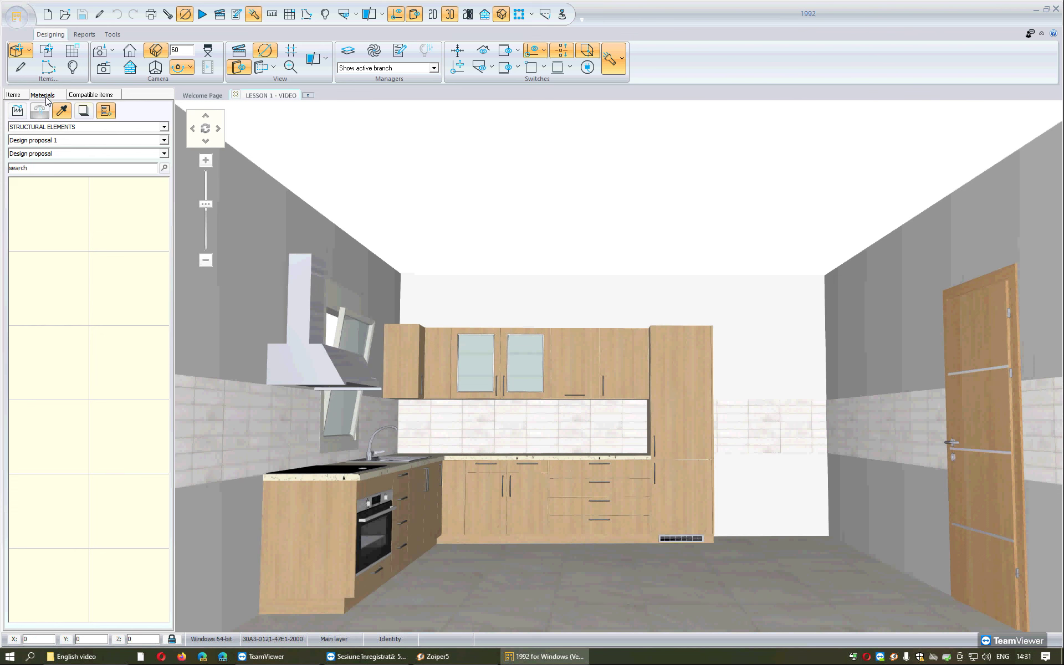
In the LESSON 1 - VIDEO project, examine the door materials and the compatible items for the wall units and the hood.
click(602, 370)
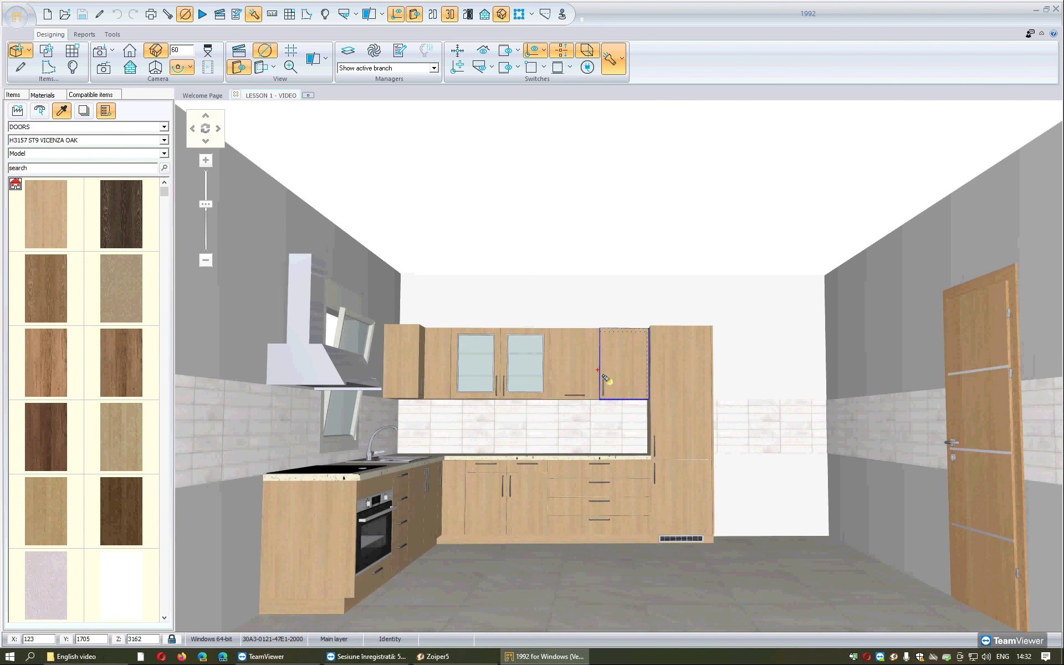
click(90, 96)
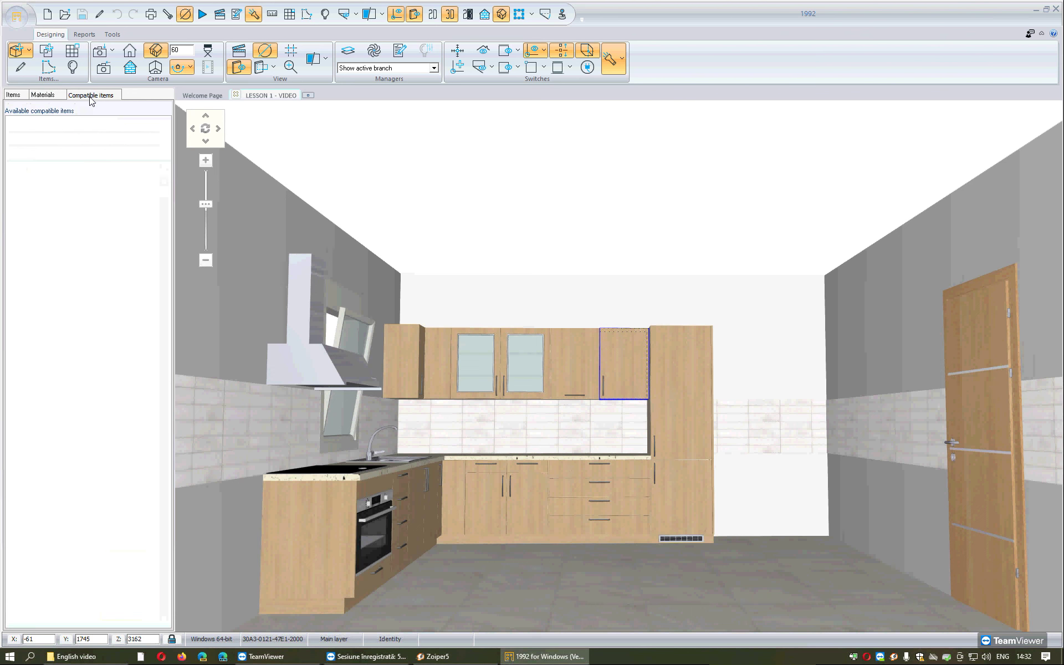
click(578, 378)
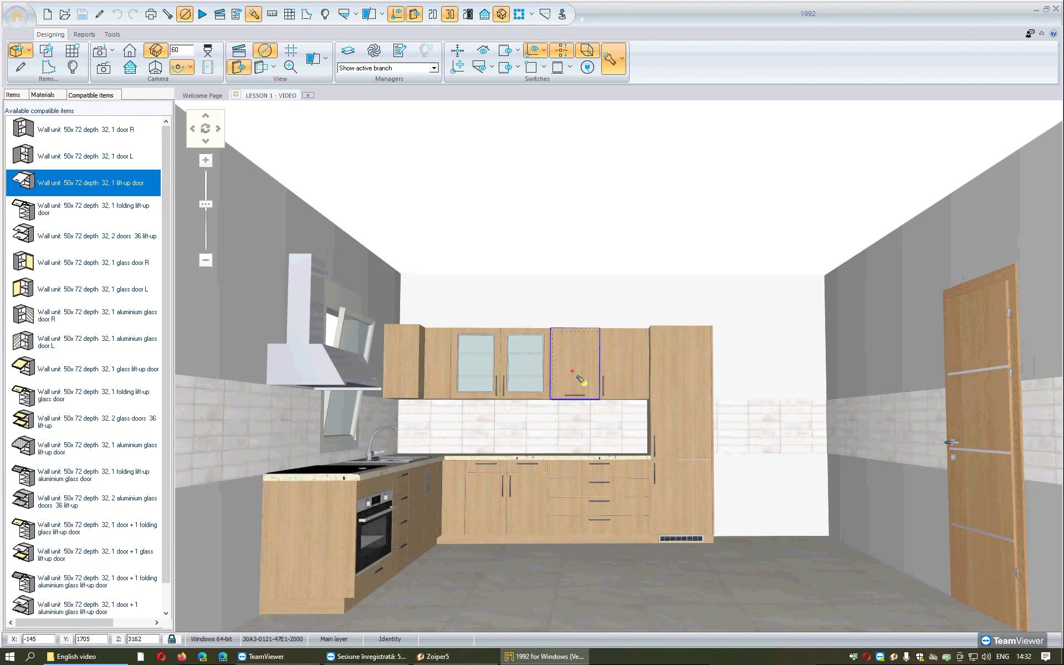
click(339, 372)
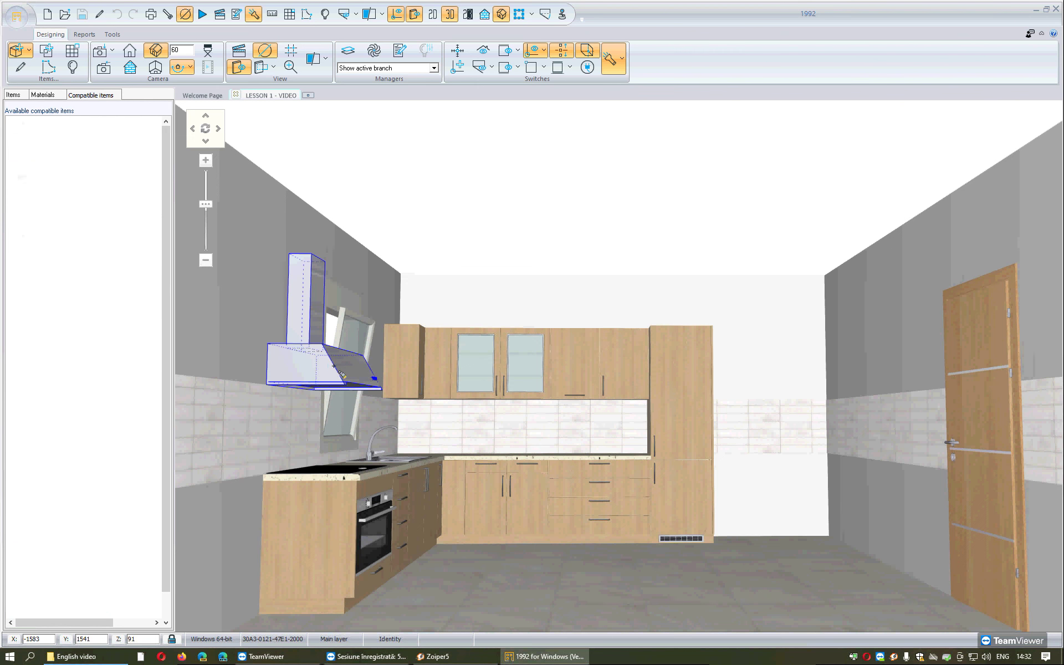